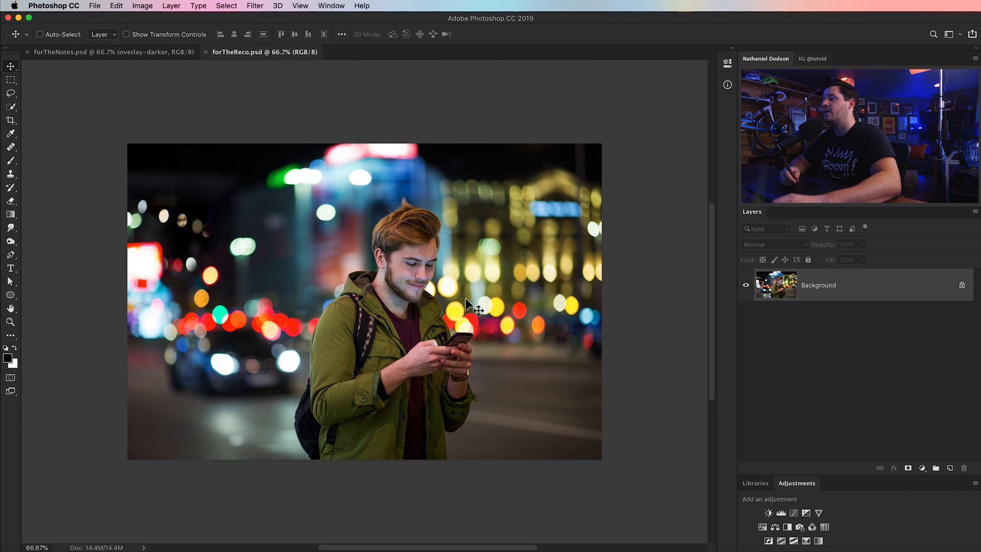
# - Select the man with the Quick Selection tool and copy the selection to a new layer
pyautogui.press('z')
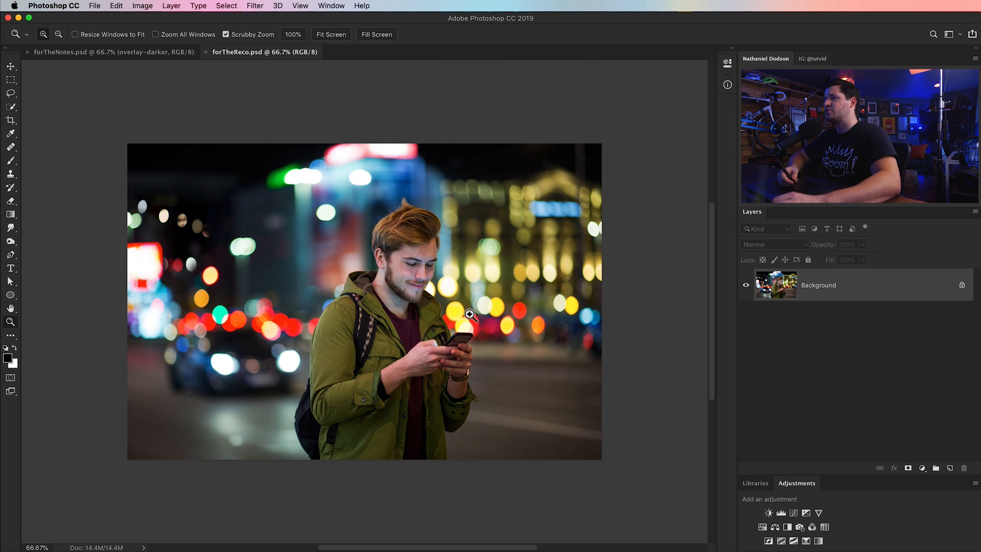
pyautogui.click(418, 326)
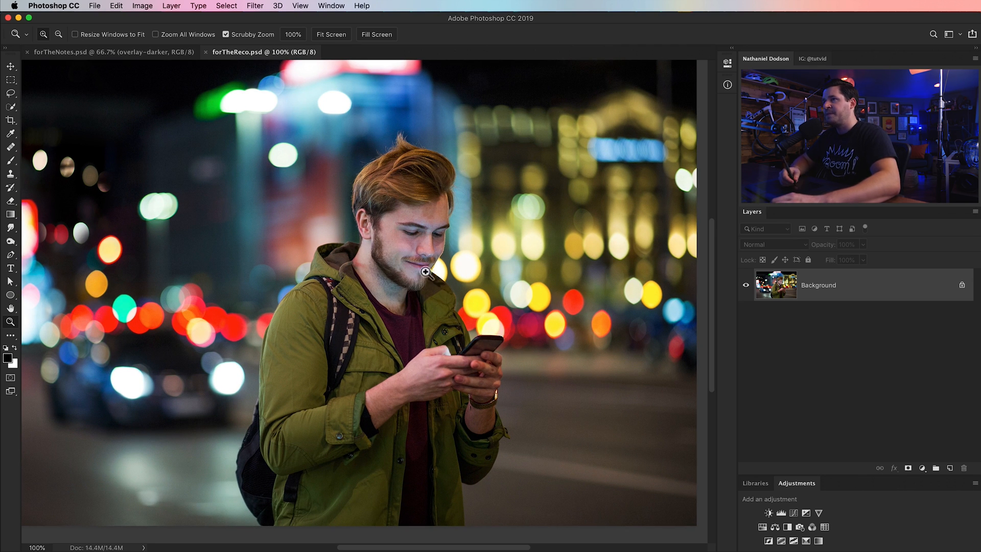
pyautogui.click(10, 108)
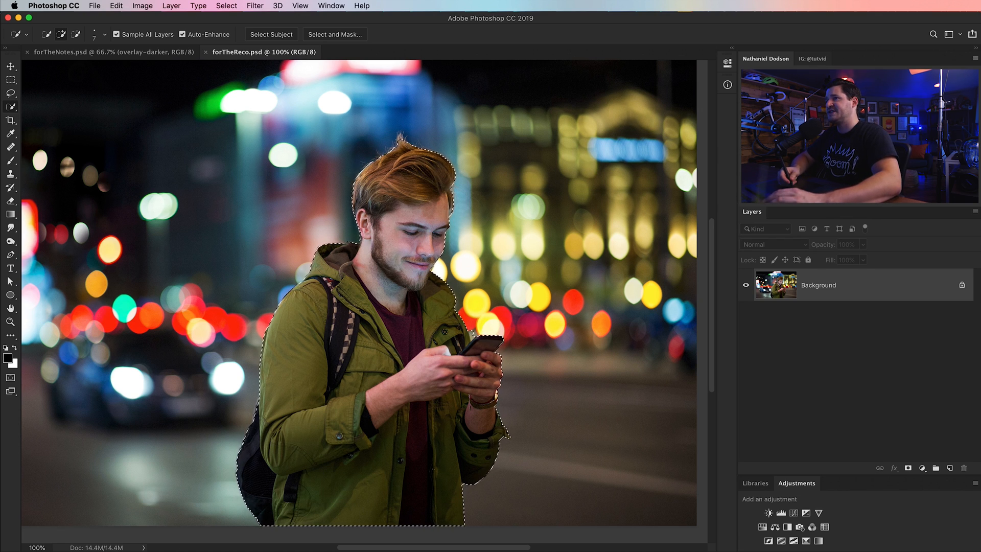
pyautogui.click(180, 6)
pyautogui.moveTo(189, 21)
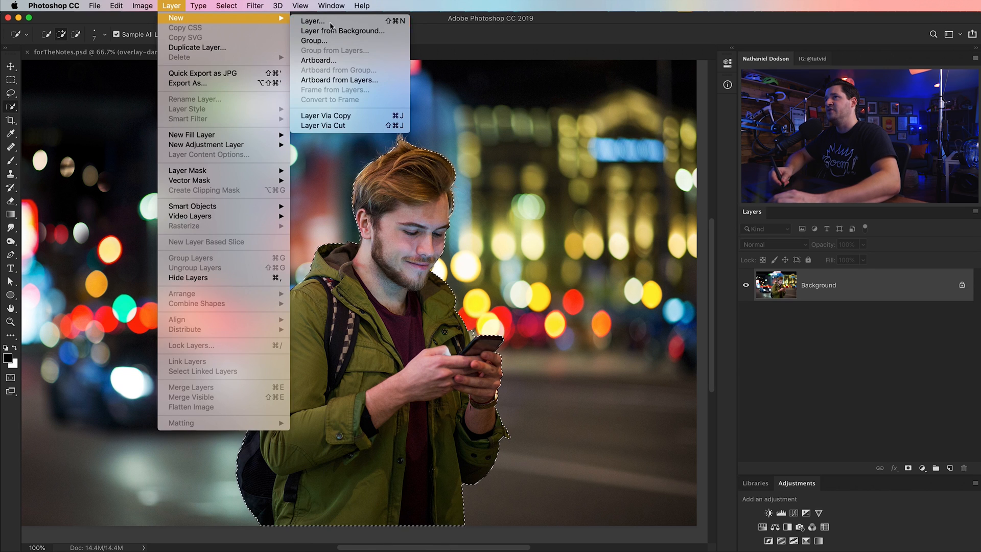
pyautogui.click(366, 118)
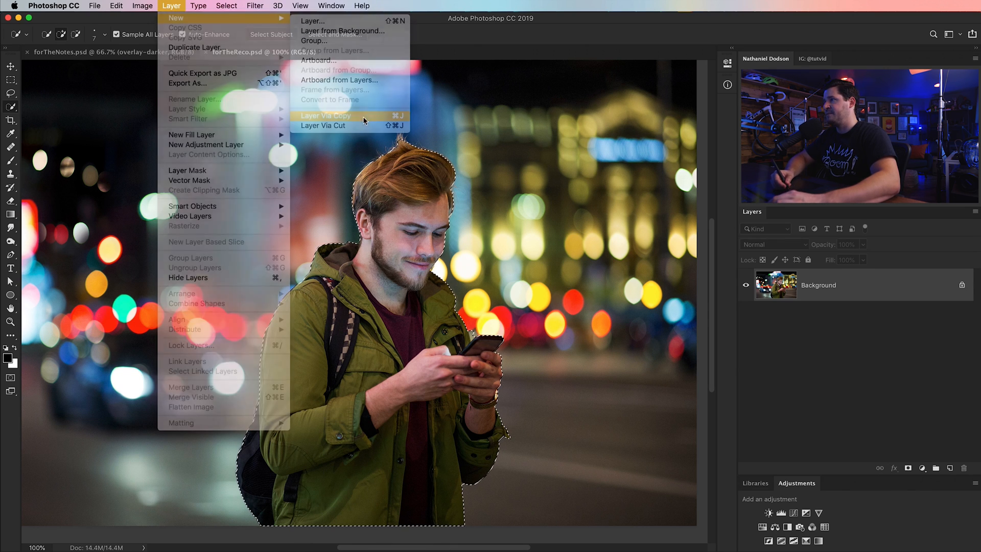
# - Convert the copied cutout layer to a smart object and rename it Subject
pyautogui.rightClick(838, 282)
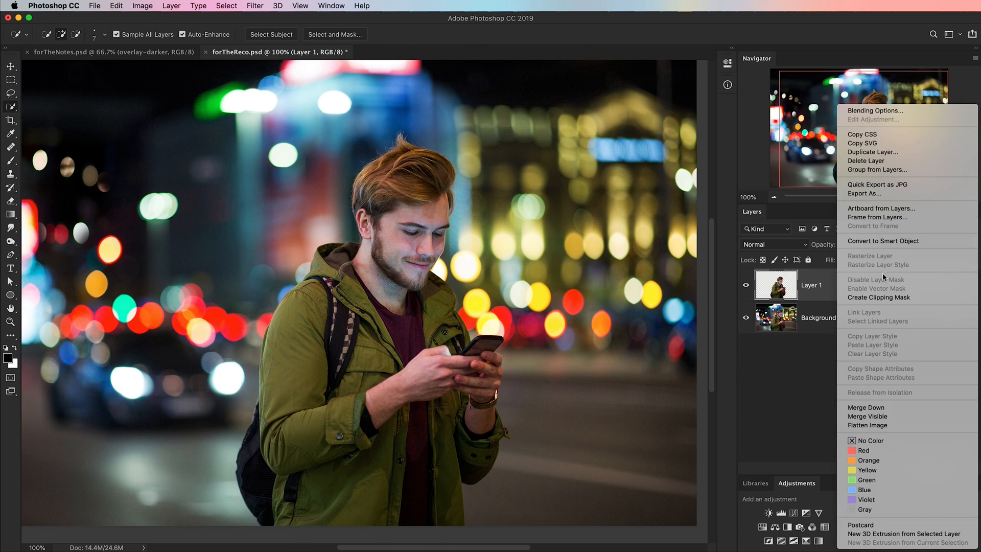
pyautogui.click(880, 241)
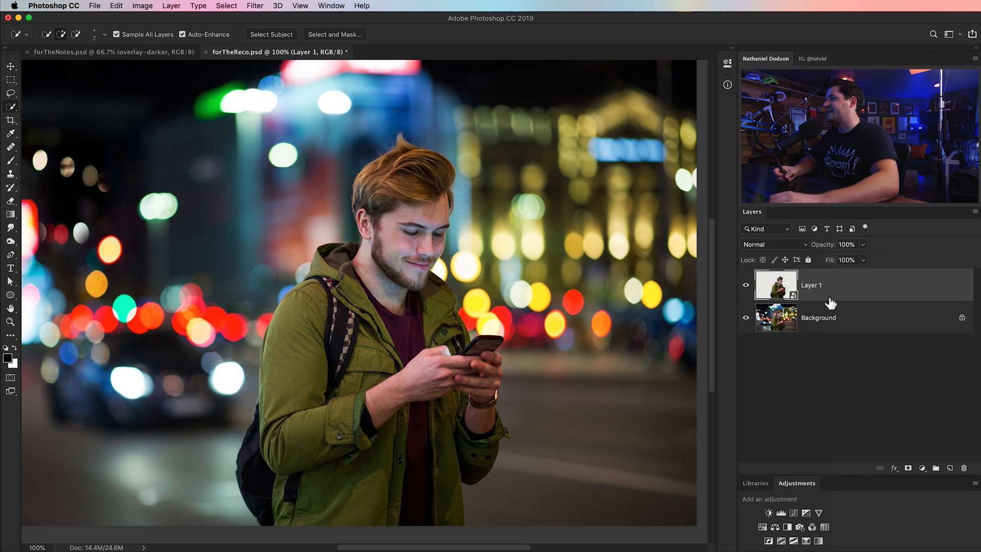
pyautogui.doubleClick(813, 285)
pyautogui.write('Subject')
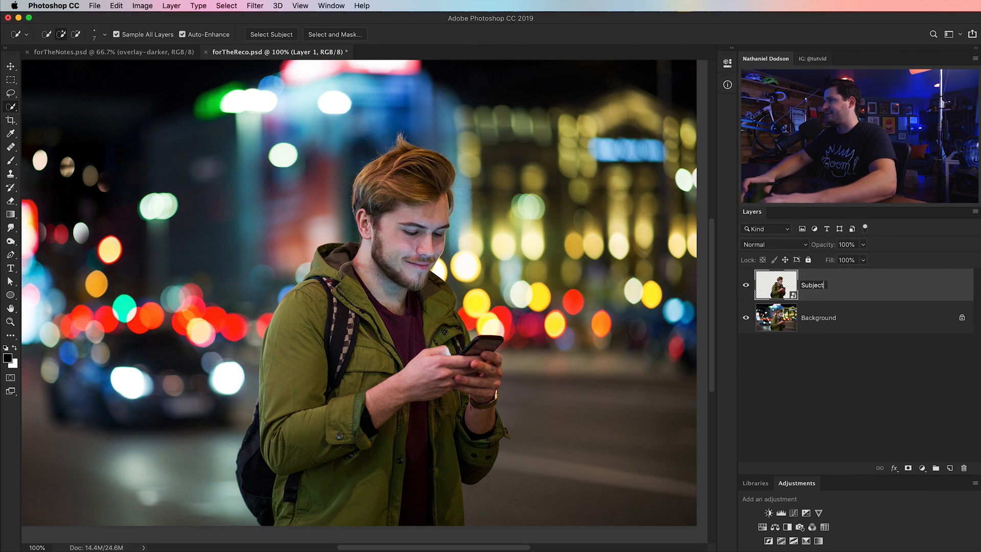
pyautogui.press('Return')
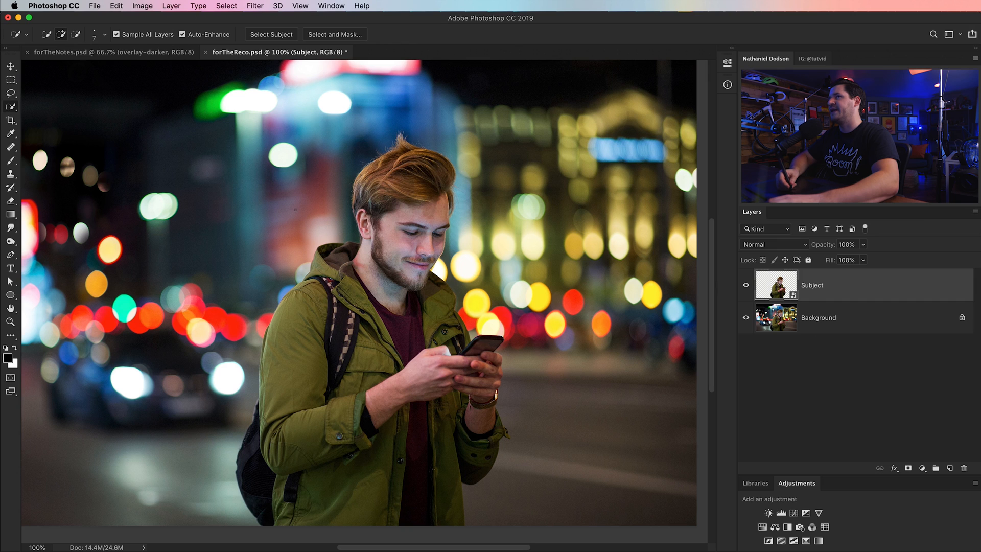
# - Apply Liquify to the Subject layer, using Forward Warp strokes at brush size 50 to smear the whole face diagonally down over the phone
pyautogui.click(255, 6)
pyautogui.click(312, 89)
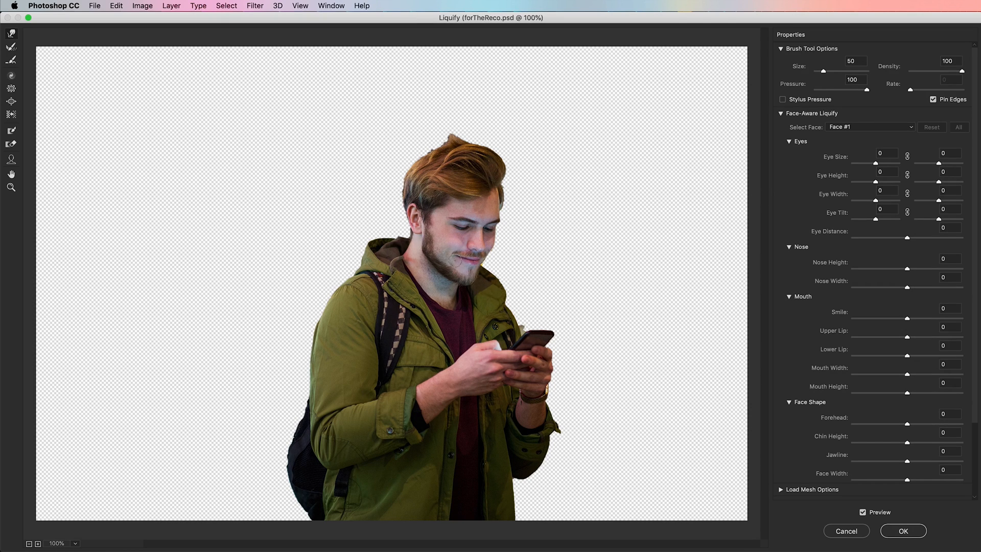
pyautogui.moveTo(472, 284); pyautogui.dragTo(499, 323)
pyautogui.moveTo(452, 264); pyautogui.dragTo(488, 313)
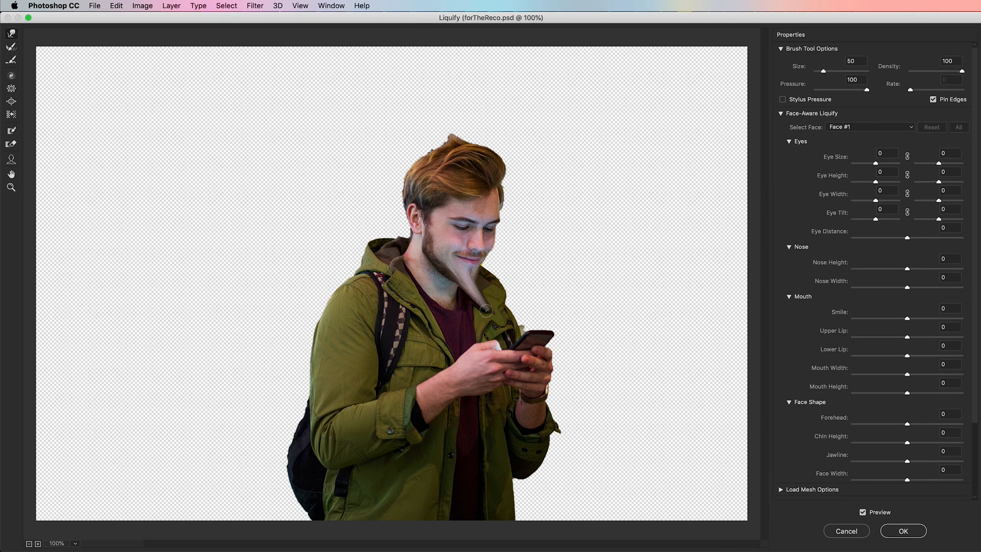
pyautogui.moveTo(450, 278); pyautogui.dragTo(483, 311)
pyautogui.moveTo(424, 243); pyautogui.dragTo(462, 291)
pyautogui.moveTo(420, 222)
pyautogui.mouseDown()
pyautogui.moveTo(458, 271)
pyautogui.moveTo(457, 258)
pyautogui.mouseUp()
pyautogui.moveTo(422, 196)
pyautogui.mouseDown()
pyautogui.moveTo(472, 250)
pyautogui.moveTo(485, 240)
pyautogui.mouseUp()
pyautogui.moveTo(463, 200)
pyautogui.mouseDown()
pyautogui.moveTo(498, 235)
pyautogui.moveTo(484, 203)
pyautogui.moveTo(506, 235)
pyautogui.mouseUp()
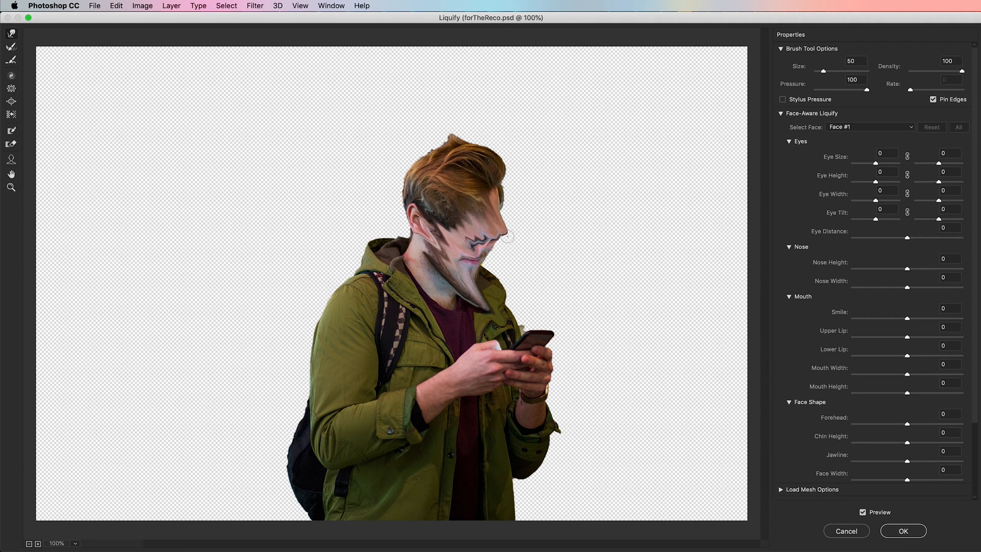
pyautogui.moveTo(493, 197); pyautogui.dragTo(519, 268)
pyautogui.moveTo(480, 223); pyautogui.dragTo(523, 318)
pyautogui.moveTo(488, 246); pyautogui.dragTo(514, 328)
pyautogui.moveTo(454, 248); pyautogui.dragTo(517, 340)
pyautogui.moveTo(485, 266); pyautogui.dragTo(517, 344)
pyautogui.moveTo(457, 281); pyautogui.dragTo(522, 358)
pyautogui.moveTo(428, 270); pyautogui.dragTo(524, 355)
pyautogui.moveTo(460, 300); pyautogui.dragTo(522, 357)
pyautogui.moveTo(488, 321)
pyautogui.mouseDown()
pyautogui.moveTo(476, 289)
pyautogui.moveTo(508, 329)
pyautogui.moveTo(467, 265)
pyautogui.moveTo(519, 327)
pyautogui.mouseUp()
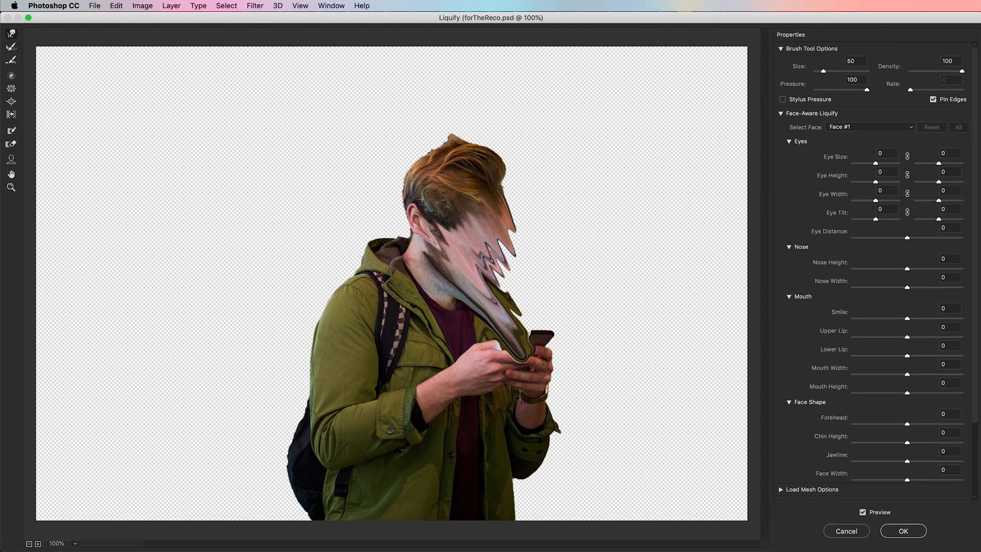
pyautogui.moveTo(508, 202); pyautogui.dragTo(561, 308)
pyautogui.moveTo(516, 232); pyautogui.dragTo(556, 309)
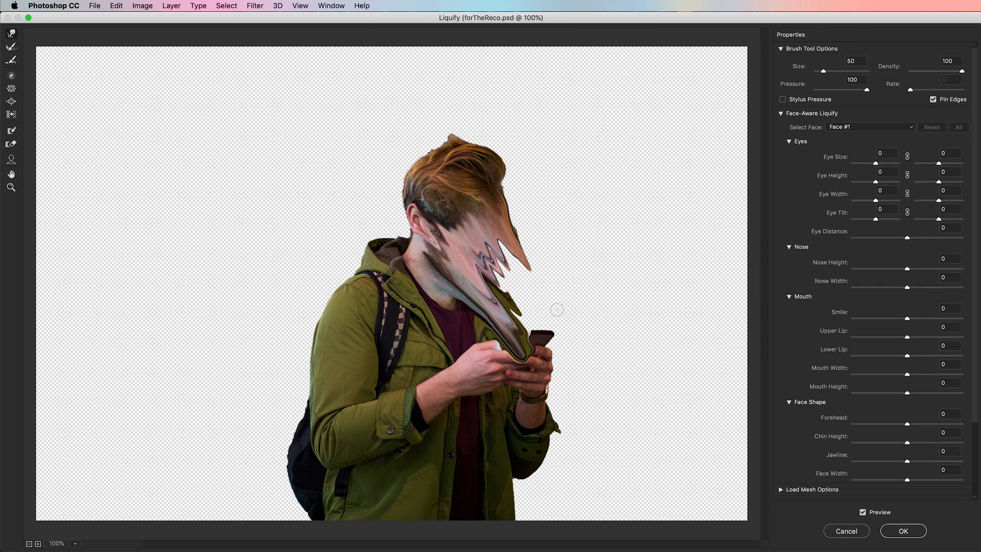
pyautogui.moveTo(499, 240)
pyautogui.mouseDown()
pyautogui.moveTo(565, 337)
pyautogui.moveTo(549, 337)
pyautogui.mouseUp()
pyautogui.moveTo(509, 307); pyautogui.dragTo(554, 340)
pyautogui.moveTo(491, 260)
pyautogui.mouseDown()
pyautogui.moveTo(551, 348)
pyautogui.moveTo(554, 339)
pyautogui.mouseUp()
pyautogui.moveTo(483, 237); pyautogui.dragTo(557, 342)
pyautogui.moveTo(505, 286); pyautogui.dragTo(562, 340)
pyautogui.moveTo(484, 238); pyautogui.dragTo(557, 329)
pyautogui.moveTo(511, 266); pyautogui.dragTo(557, 322)
pyautogui.moveTo(504, 242); pyautogui.dragTo(552, 314)
pyautogui.moveTo(511, 276); pyautogui.dragTo(559, 338)
pyautogui.moveTo(445, 220)
pyautogui.mouseDown()
pyautogui.moveTo(516, 301)
pyautogui.moveTo(527, 293)
pyautogui.mouseUp()
pyautogui.moveTo(466, 187); pyautogui.dragTo(503, 248)
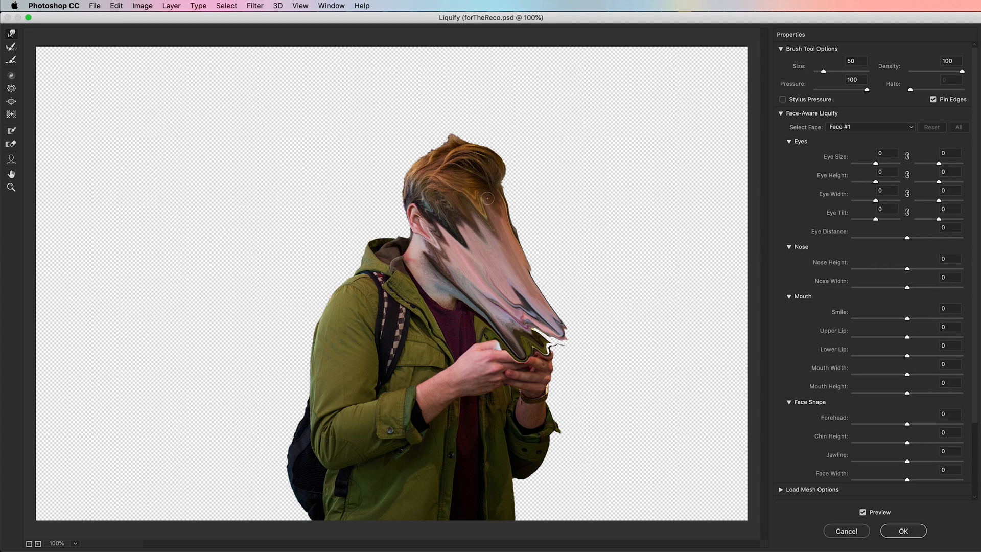
pyautogui.moveTo(489, 199); pyautogui.dragTo(542, 295)
pyautogui.moveTo(443, 235)
pyautogui.mouseDown()
pyautogui.moveTo(512, 321)
pyautogui.moveTo(521, 313)
pyautogui.mouseUp()
pyautogui.moveTo(478, 273); pyautogui.dragTo(534, 322)
pyautogui.moveTo(455, 256)
pyautogui.mouseDown()
pyautogui.moveTo(508, 319)
pyautogui.moveTo(567, 362)
pyautogui.mouseUp()
pyautogui.moveTo(514, 318)
pyautogui.mouseDown()
pyautogui.moveTo(577, 370)
pyautogui.moveTo(585, 360)
pyautogui.mouseUp()
pyautogui.moveTo(531, 295); pyautogui.dragTo(586, 352)
pyautogui.moveTo(527, 272); pyautogui.dragTo(583, 345)
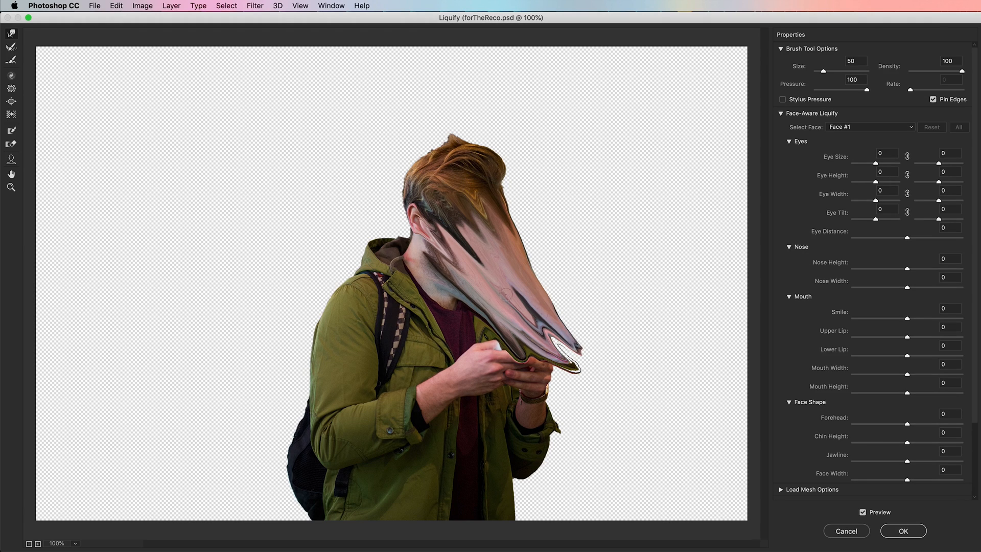
pyautogui.moveTo(480, 315)
pyautogui.mouseDown()
pyautogui.moveTo(511, 371)
pyautogui.moveTo(528, 373)
pyautogui.mouseUp()
pyautogui.moveTo(517, 332); pyautogui.dragTo(551, 376)
pyautogui.moveTo(531, 306)
pyautogui.mouseDown()
pyautogui.moveTo(542, 332)
pyautogui.moveTo(592, 375)
pyautogui.mouseUp()
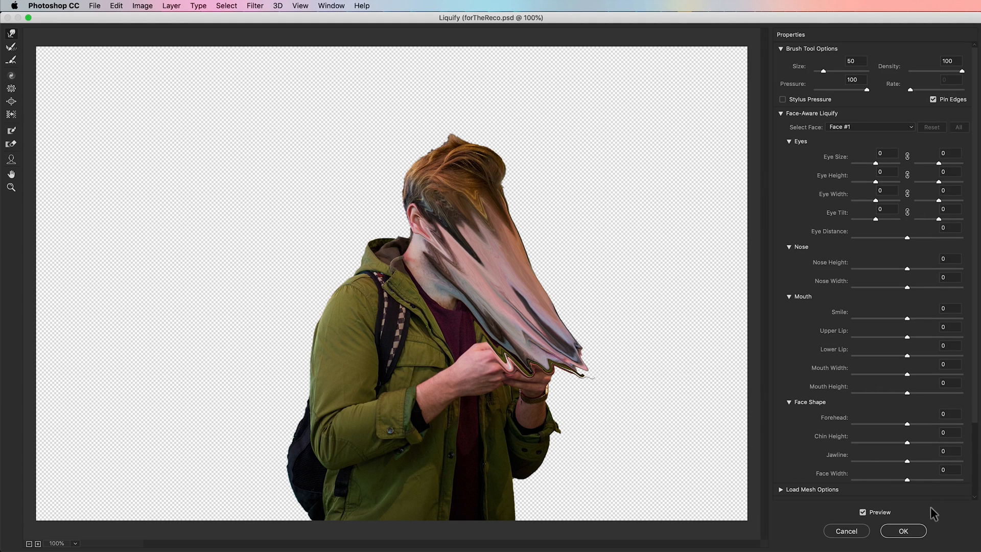
pyautogui.click(903, 531)
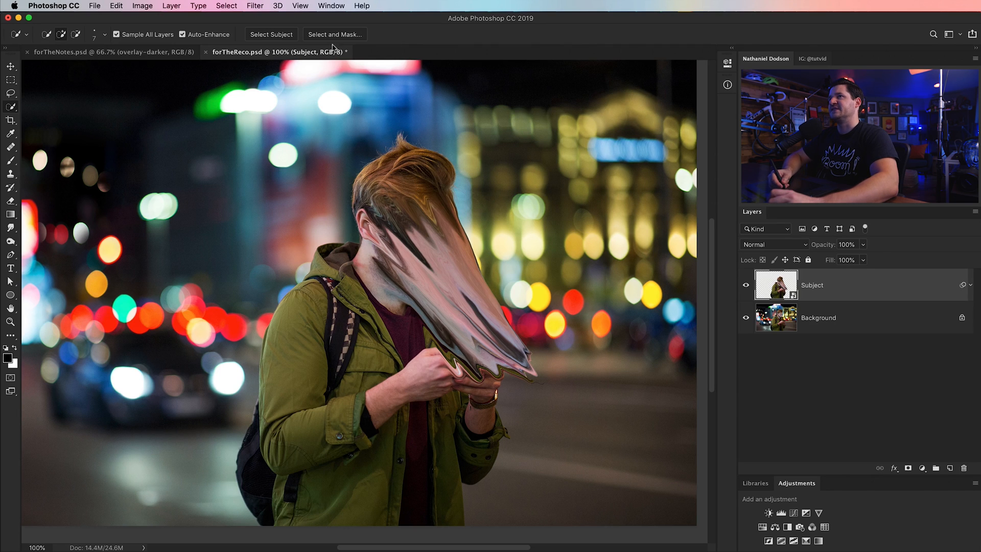
# - Start a Path Blur on the Subject layer with the preview off, curving the default path from the hair to the stretched face's lower tip
pyautogui.click(255, 5)
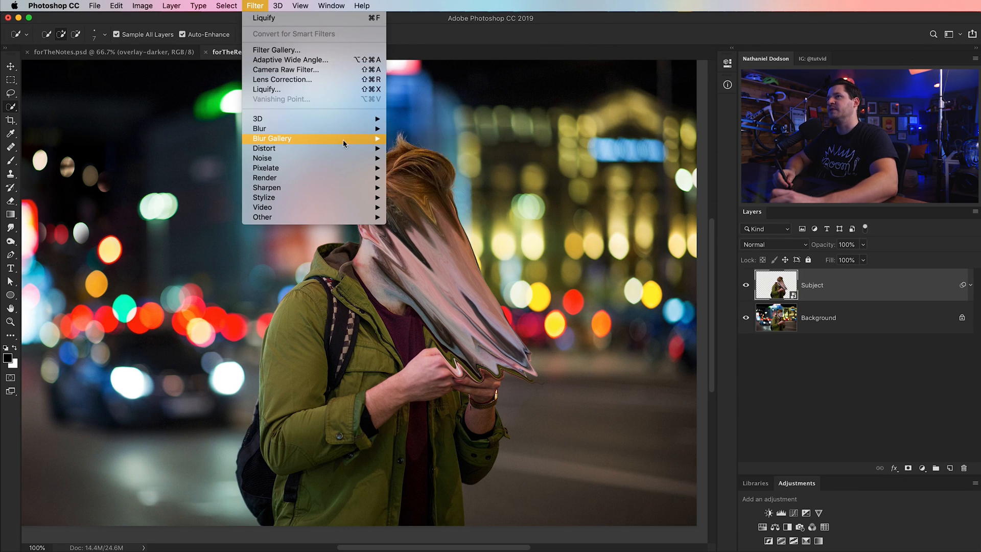
pyautogui.moveTo(343, 144)
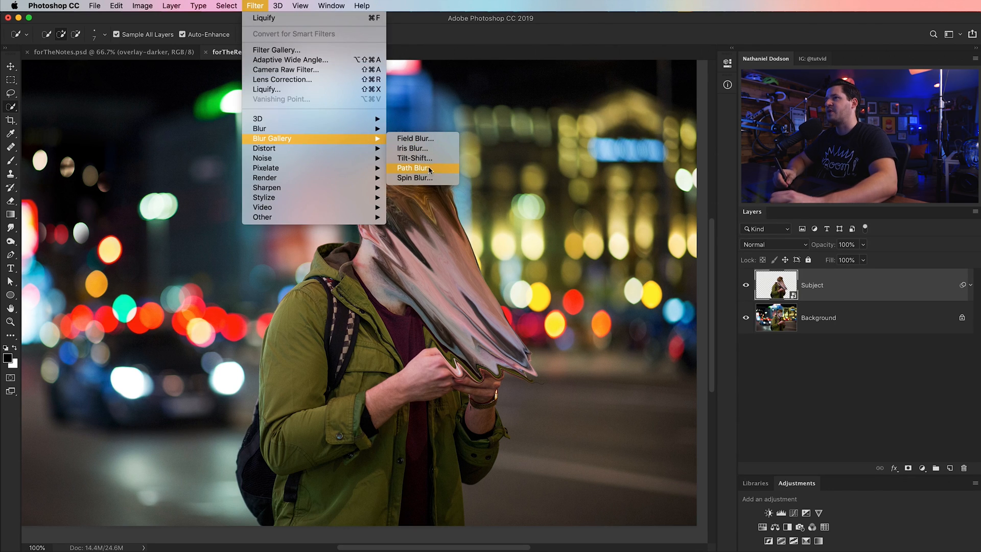
pyautogui.click(428, 168)
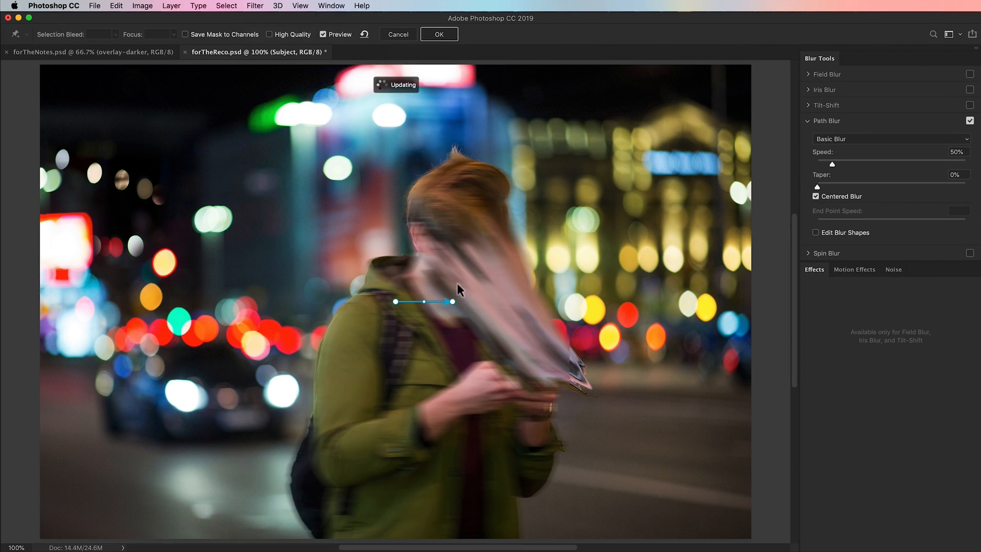
pyautogui.click(323, 34)
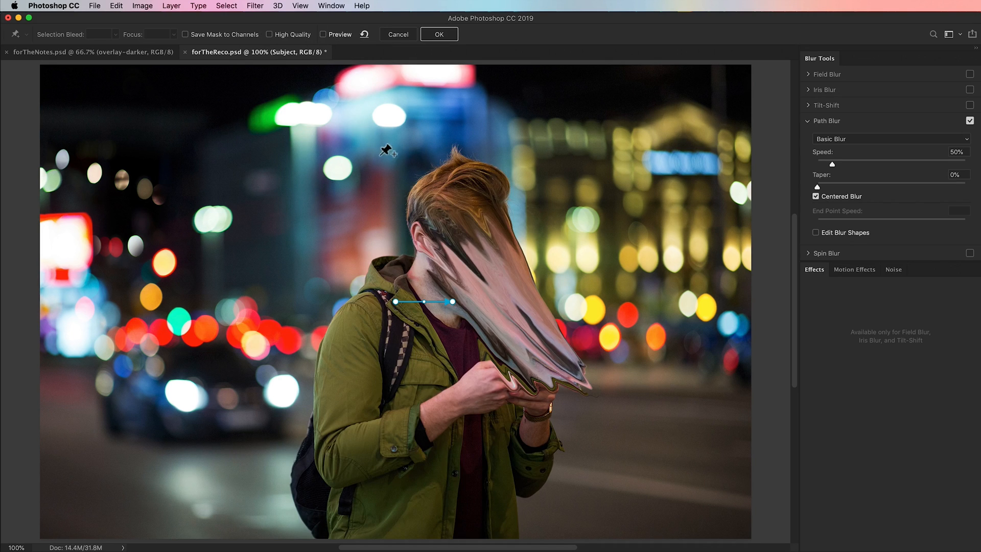
pyautogui.moveTo(452, 302); pyautogui.dragTo(572, 363)
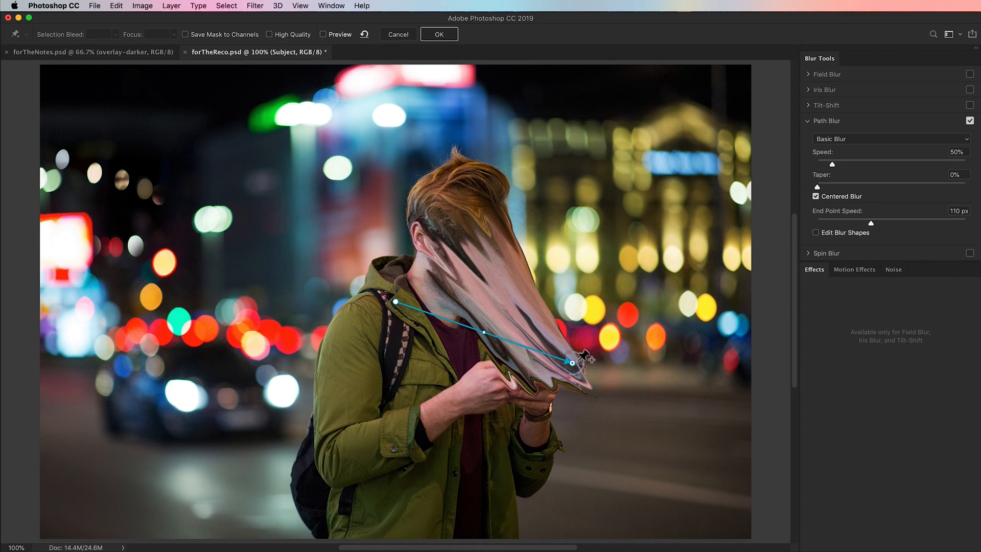
pyautogui.moveTo(395, 301); pyautogui.dragTo(487, 176)
pyautogui.moveTo(529, 268); pyautogui.dragTo(508, 275)
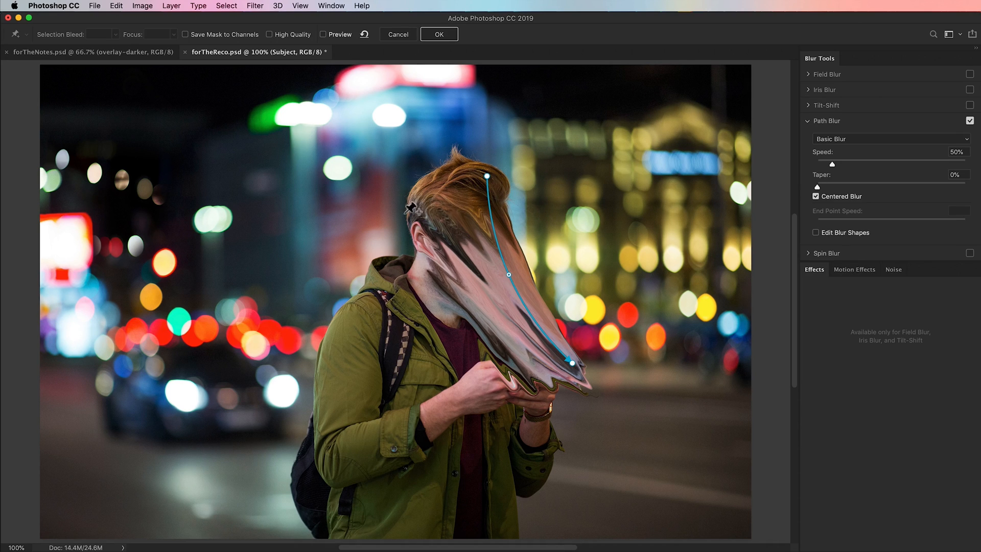
# - Add a second curved blur path from beside the ear down to the hands and apply the Path Blur
pyautogui.moveTo(400, 218); pyautogui.dragTo(522, 393)
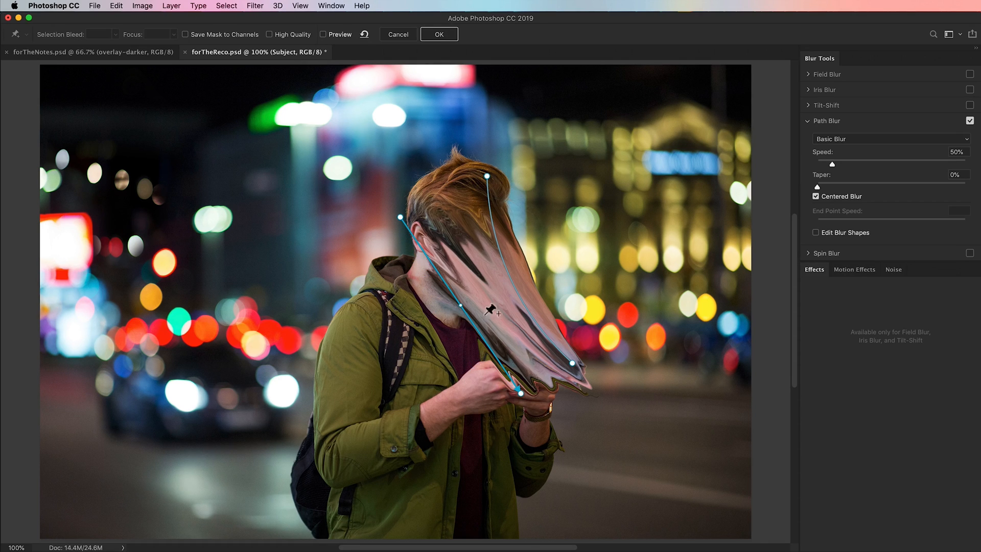
pyautogui.moveTo(461, 307); pyautogui.dragTo(480, 292)
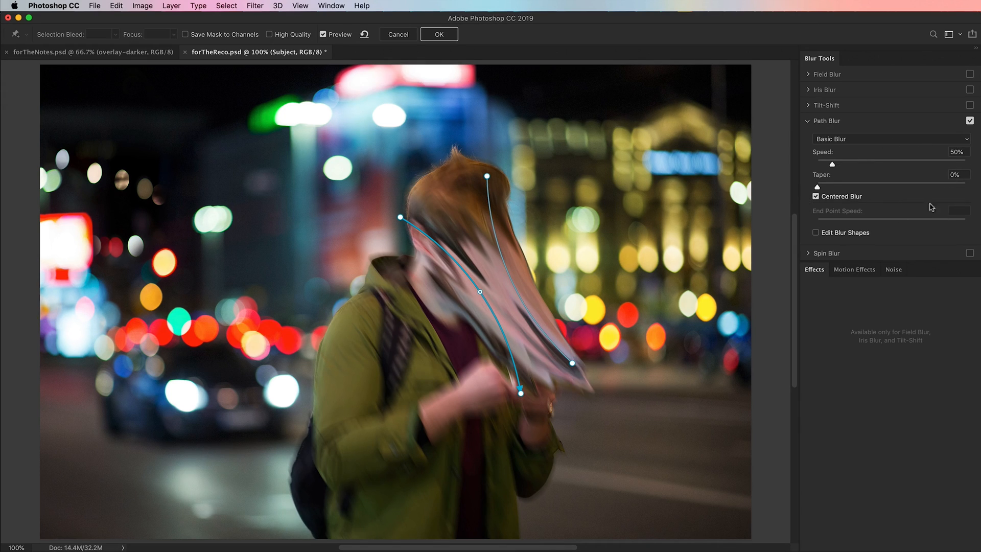
pyautogui.click(439, 34)
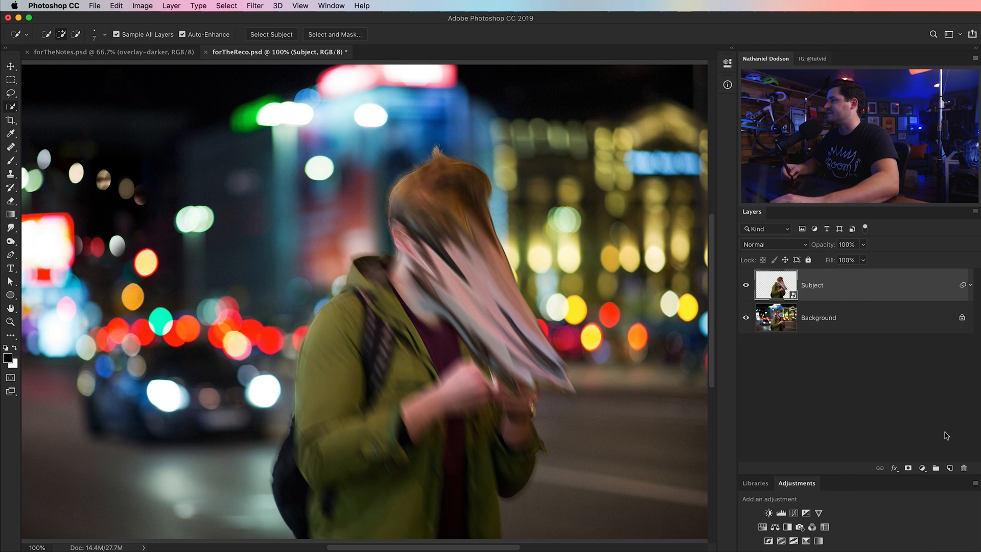
# - Create a layer group named blob and move the Subject layer into it
pyautogui.click(937, 469)
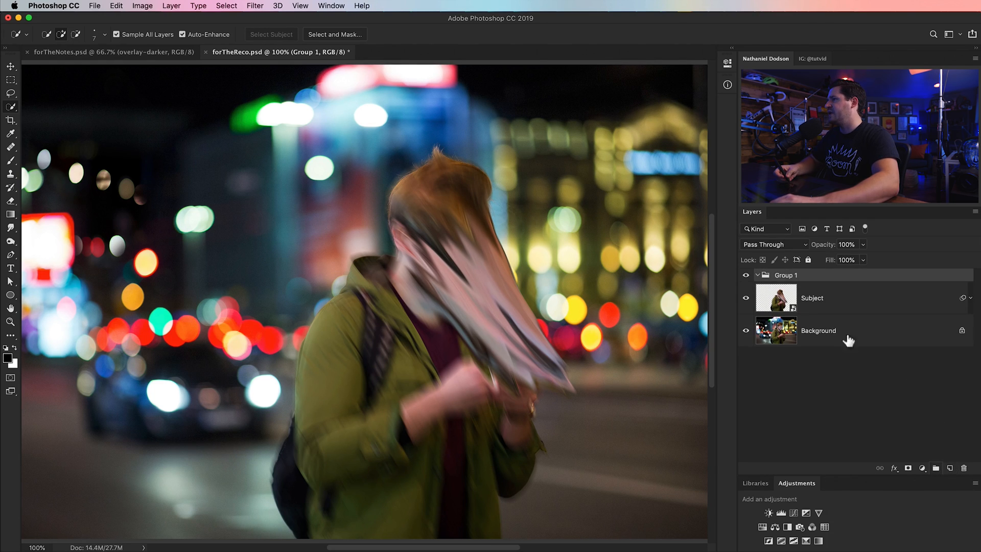
pyautogui.doubleClick(792, 276)
pyautogui.write('b')
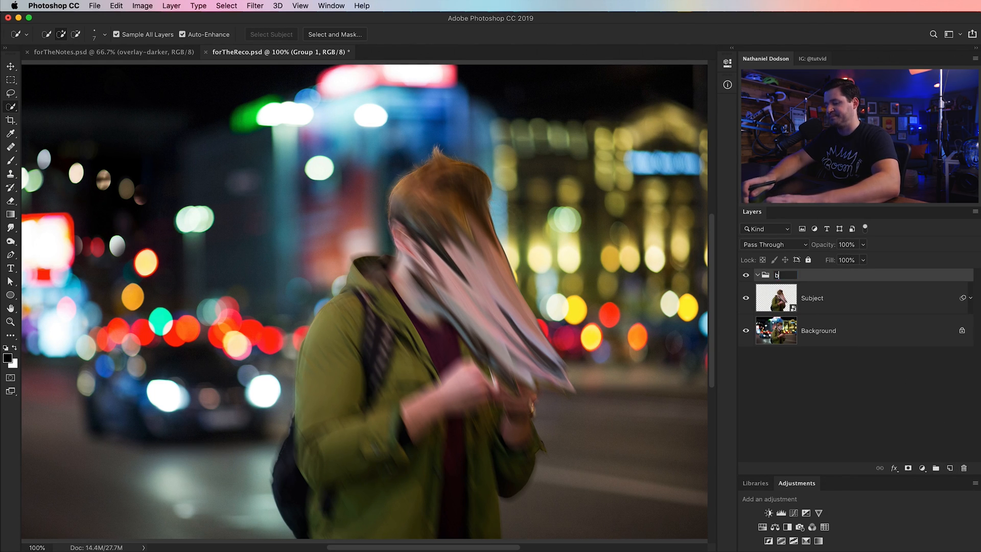
pyautogui.write('lob')
pyautogui.press('Return')
pyautogui.moveTo(822, 306); pyautogui.dragTo(768, 270)
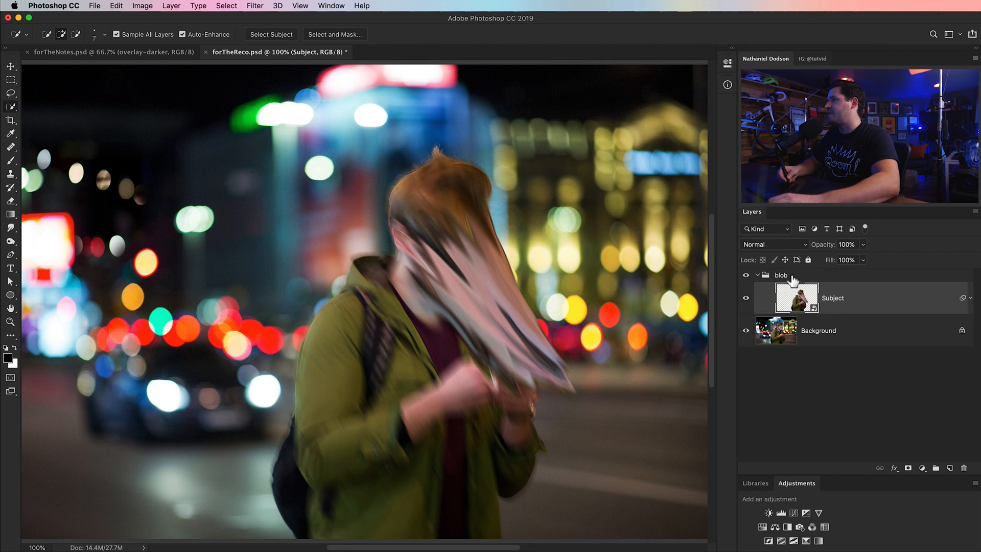
# - Add a layer mask to the blob group and invert it to black
pyautogui.click(763, 277)
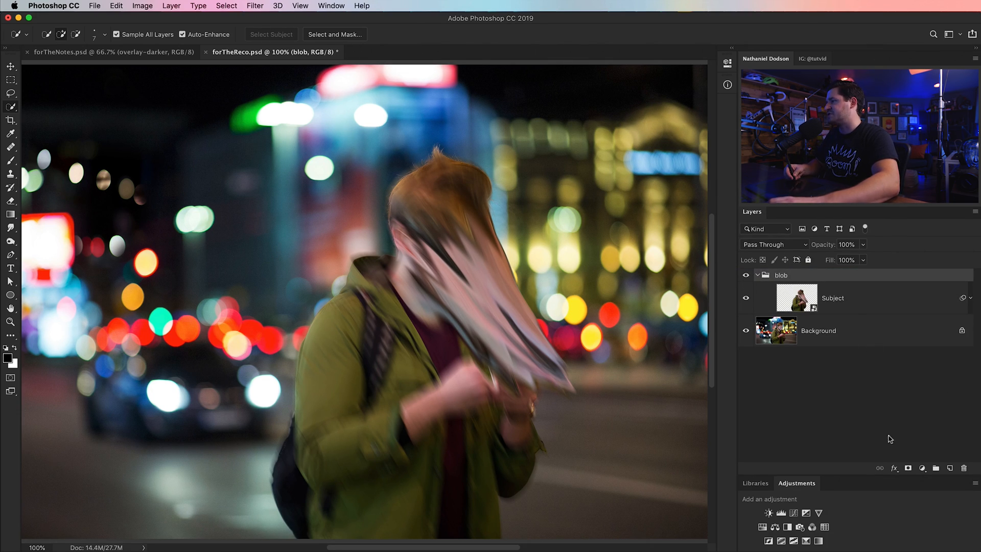
pyautogui.click(908, 469)
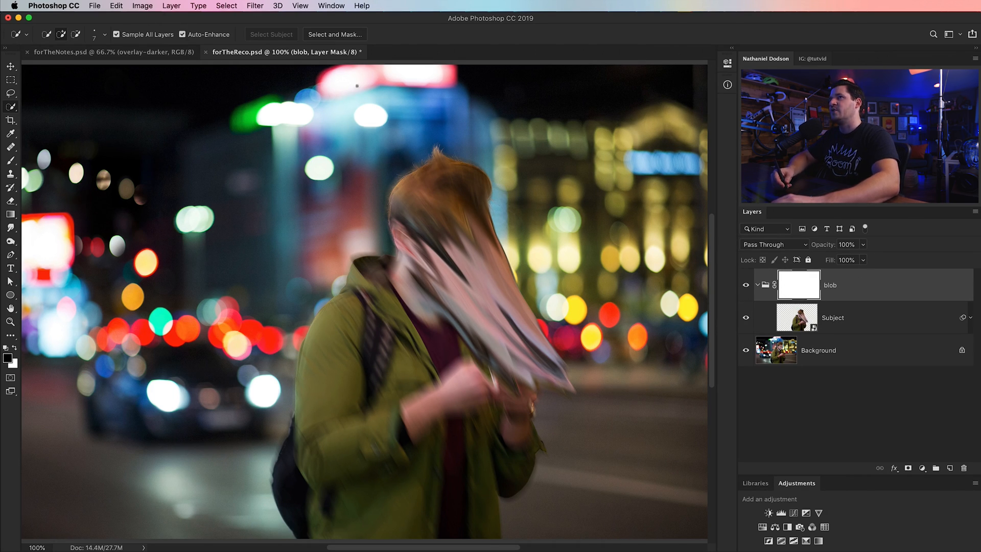
pyautogui.click(148, 7)
pyautogui.click(149, 7)
pyautogui.click(148, 7)
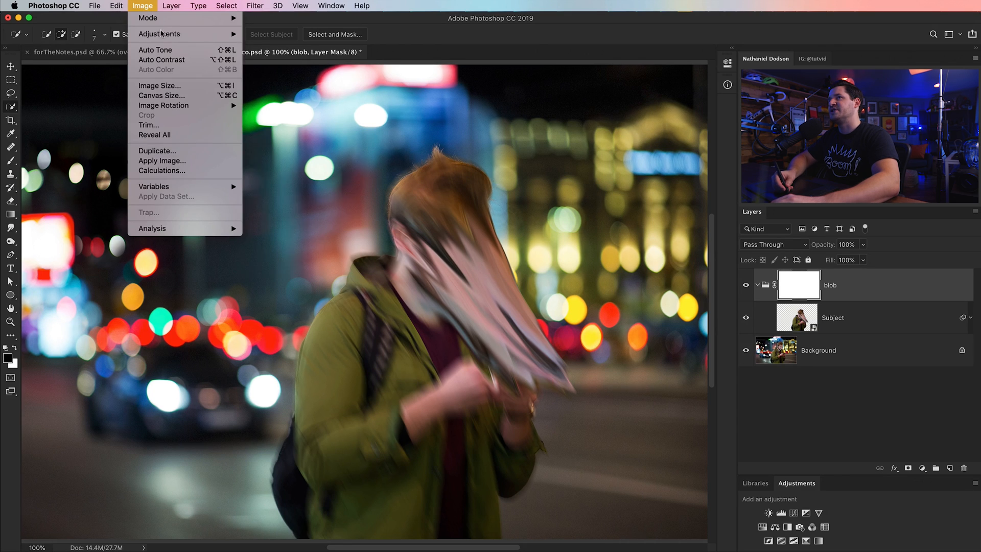
pyautogui.moveTo(215, 34)
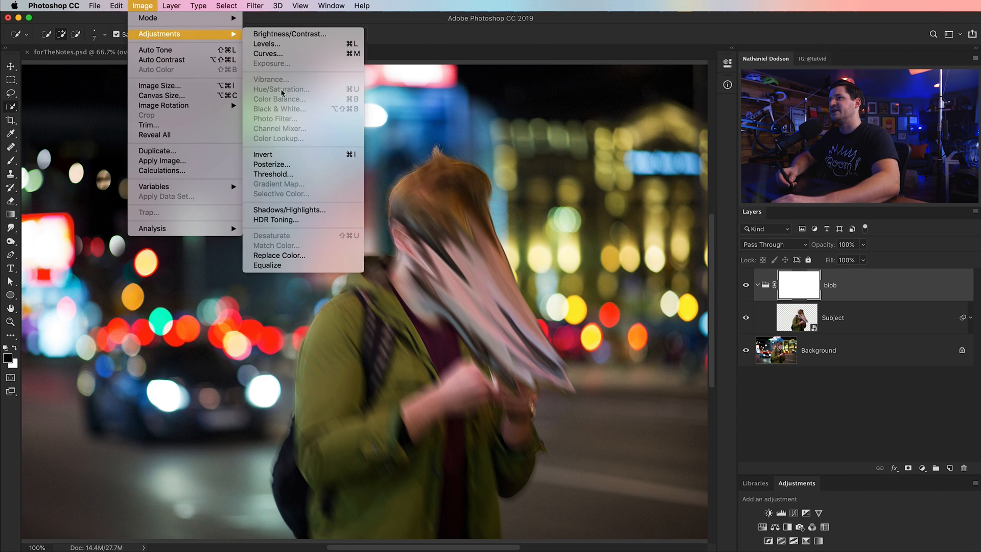
pyautogui.click(308, 159)
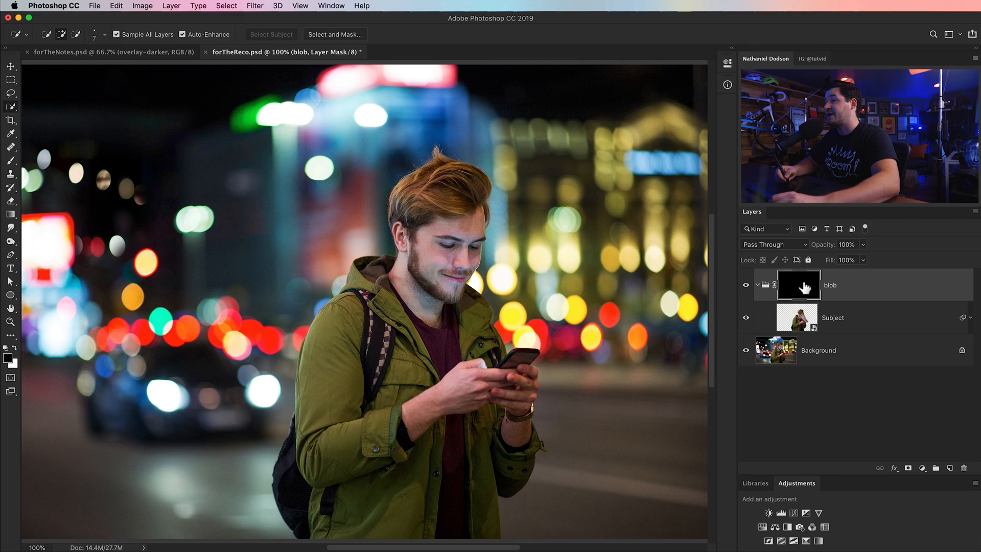
# - Set up the Soft Round brush with 100% flow for painting on the blob group's mask
pyautogui.press('z')
pyautogui.moveTo(472, 202); pyautogui.dragTo(410, 159)
pyautogui.press('super+minus')
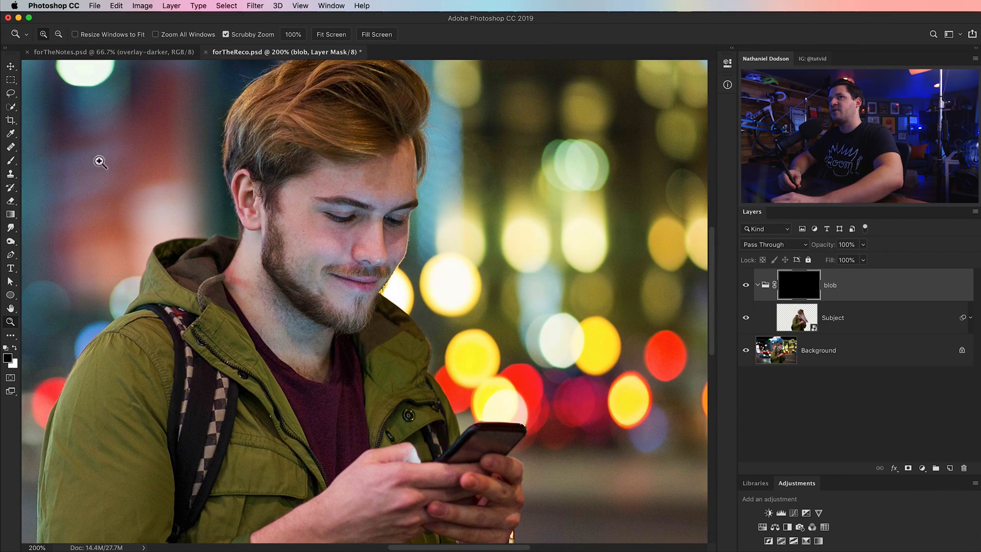
pyautogui.click(12, 161)
pyautogui.click(55, 36)
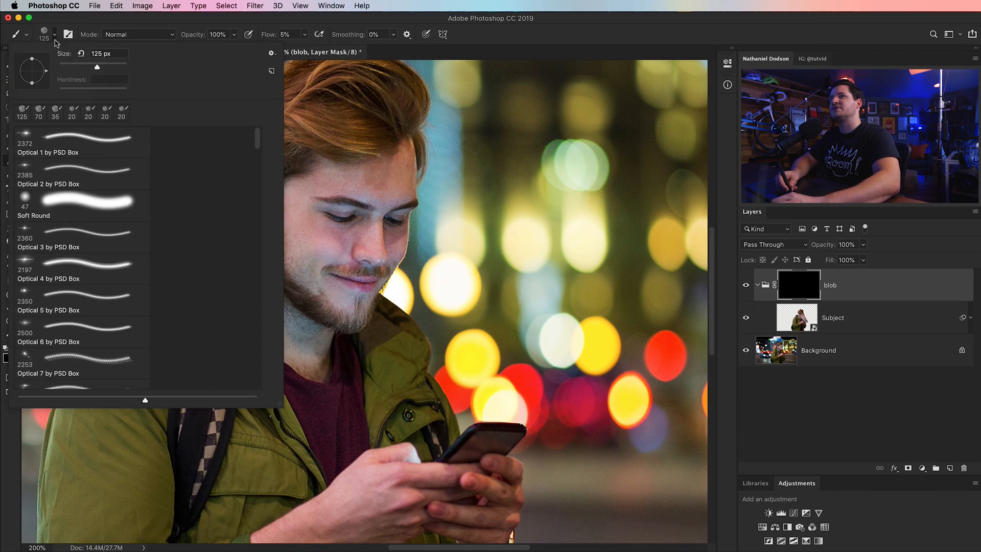
pyautogui.click(82, 205)
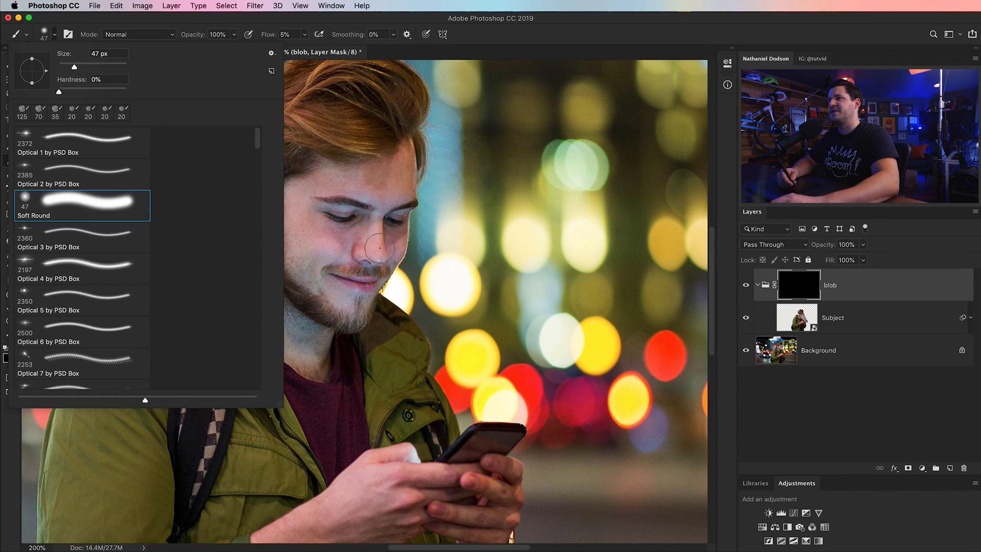
pyautogui.click(391, 280)
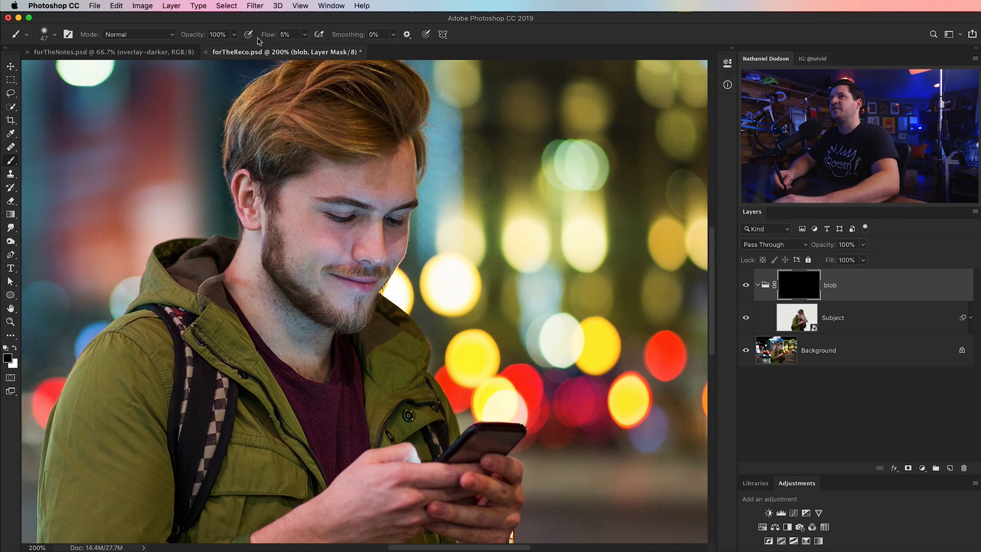
pyautogui.moveTo(271, 38); pyautogui.dragTo(346, 42)
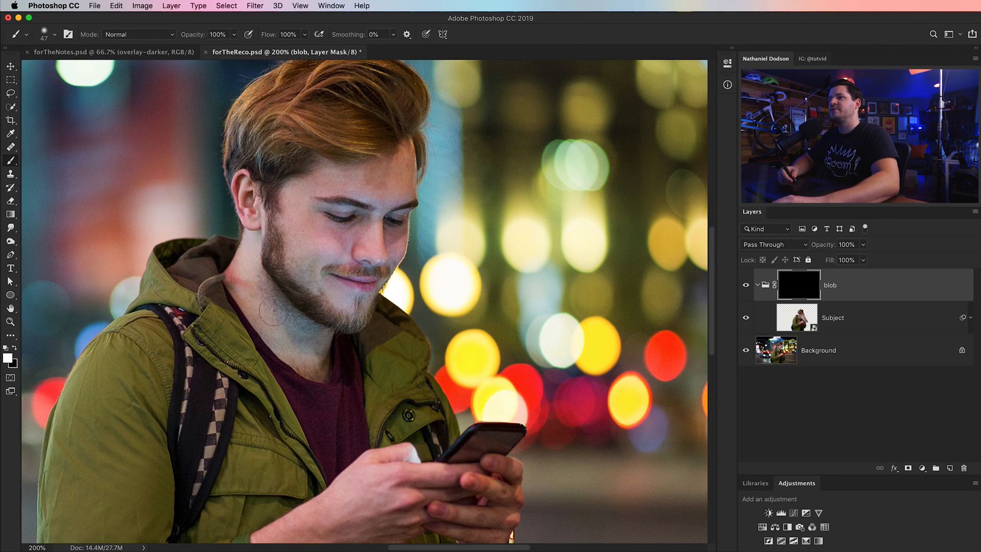
# - Paint white on the blob mask over the cheek and temple up to the hairline to reveal the blurred streaks
pyautogui.moveTo(330, 222)
pyautogui.mouseDown()
pyautogui.moveTo(311, 200)
pyautogui.moveTo(393, 294)
pyautogui.moveTo(337, 194)
pyautogui.moveTo(364, 201)
pyautogui.moveTo(332, 235)
pyautogui.moveTo(307, 215)
pyautogui.moveTo(297, 242)
pyautogui.mouseUp()
pyautogui.press('z')
pyautogui.click(297, 241)
pyautogui.click(329, 213)
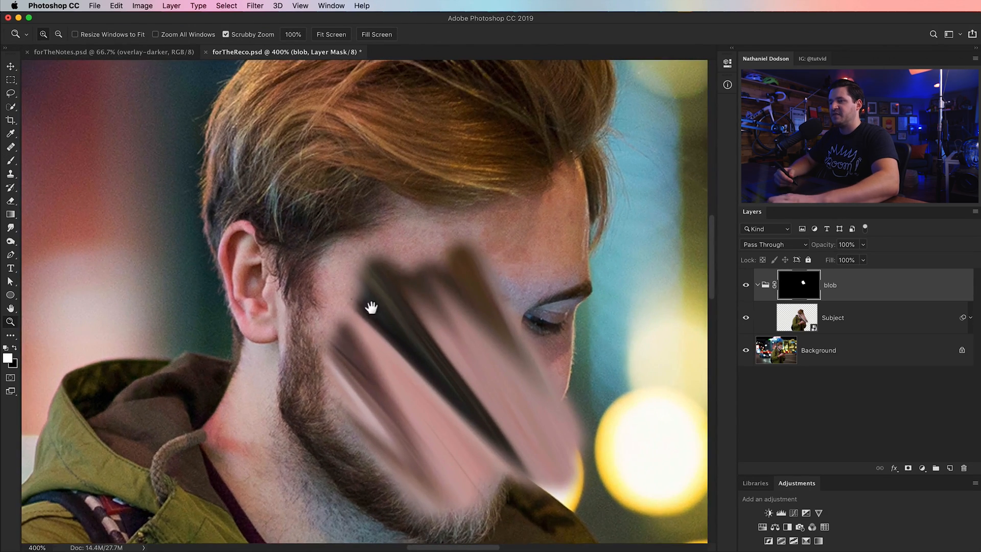
pyautogui.press('b')
pyautogui.moveTo(336, 334)
pyautogui.mouseDown()
pyautogui.moveTo(313, 291)
pyautogui.moveTo(344, 271)
pyautogui.moveTo(328, 277)
pyautogui.moveTo(404, 249)
pyautogui.moveTo(415, 247)
pyautogui.moveTo(404, 271)
pyautogui.moveTo(454, 254)
pyautogui.moveTo(430, 238)
pyautogui.moveTo(531, 230)
pyautogui.mouseUp()
pyautogui.press('[')
pyautogui.press('[')
pyautogui.press('[')
pyautogui.press('[')
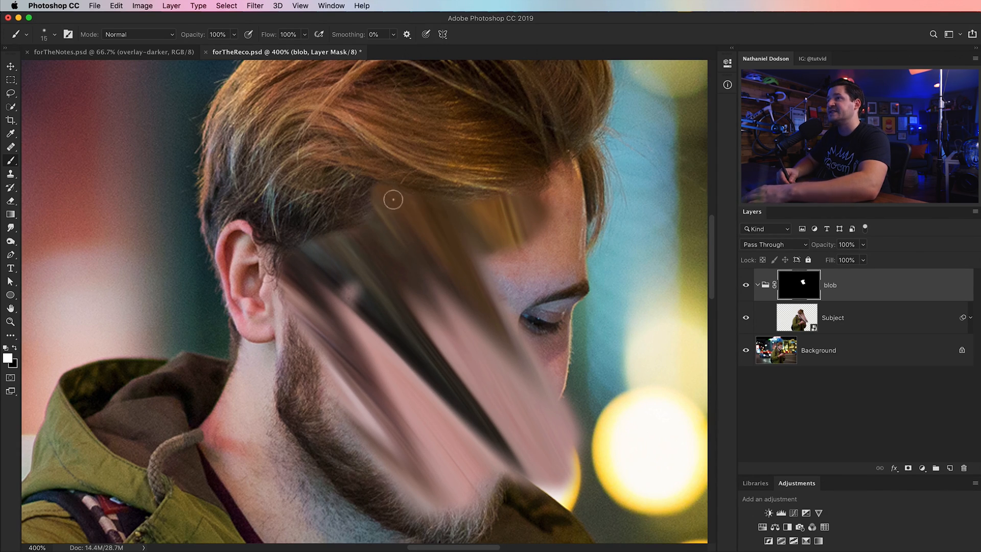
# - Enlarge the brush and extend the white mask painting over the jaw, beard, eye and forehead to cover the remaining face
pyautogui.press(']')
pyautogui.press(']')
pyautogui.press(']')
pyautogui.press(']')
pyautogui.press(']')
pyautogui.press(']')
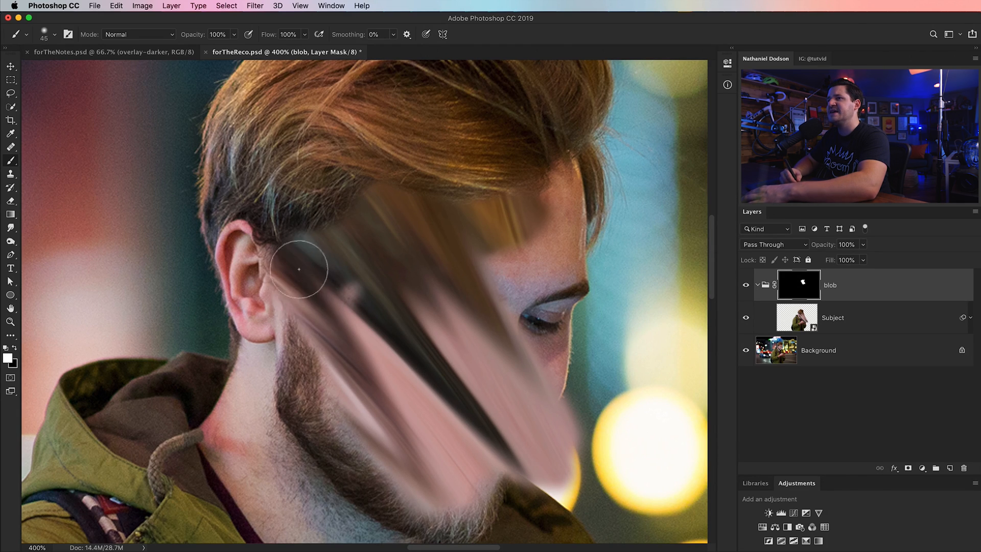
pyautogui.moveTo(309, 304)
pyautogui.mouseDown()
pyautogui.moveTo(327, 409)
pyautogui.moveTo(314, 373)
pyautogui.moveTo(325, 376)
pyautogui.moveTo(317, 415)
pyautogui.moveTo(317, 387)
pyautogui.moveTo(338, 444)
pyautogui.moveTo(310, 419)
pyautogui.moveTo(376, 496)
pyautogui.moveTo(358, 398)
pyautogui.mouseUp()
pyautogui.moveTo(495, 255)
pyautogui.mouseDown()
pyautogui.moveTo(536, 286)
pyautogui.moveTo(556, 320)
pyautogui.moveTo(568, 175)
pyautogui.moveTo(580, 310)
pyautogui.mouseUp()
pyautogui.press('[')
pyautogui.press(']')
pyautogui.press(']')
pyautogui.press(']')
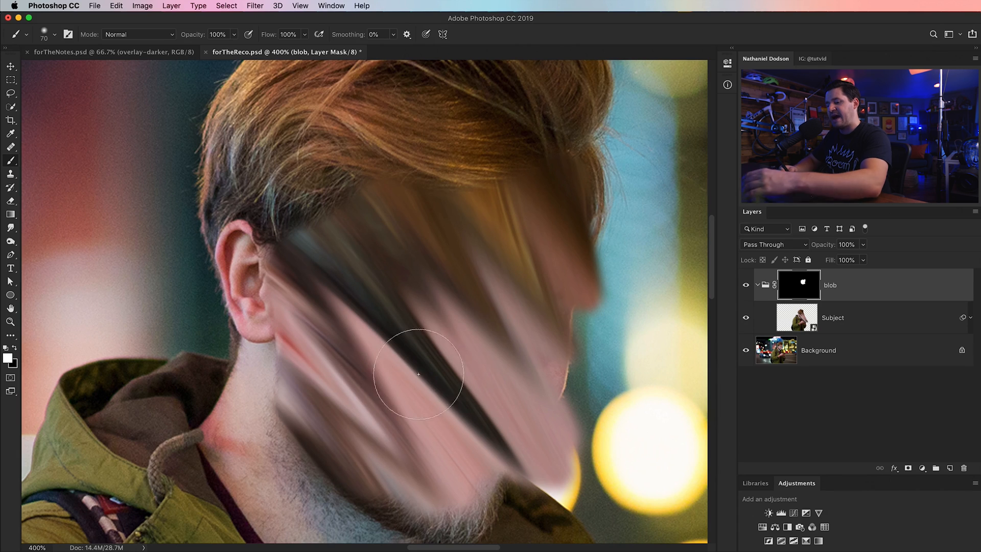
# - Paint white on the blob mask from the chin down to the phone and hands to reveal the full stretched face
pyautogui.press('super+1')
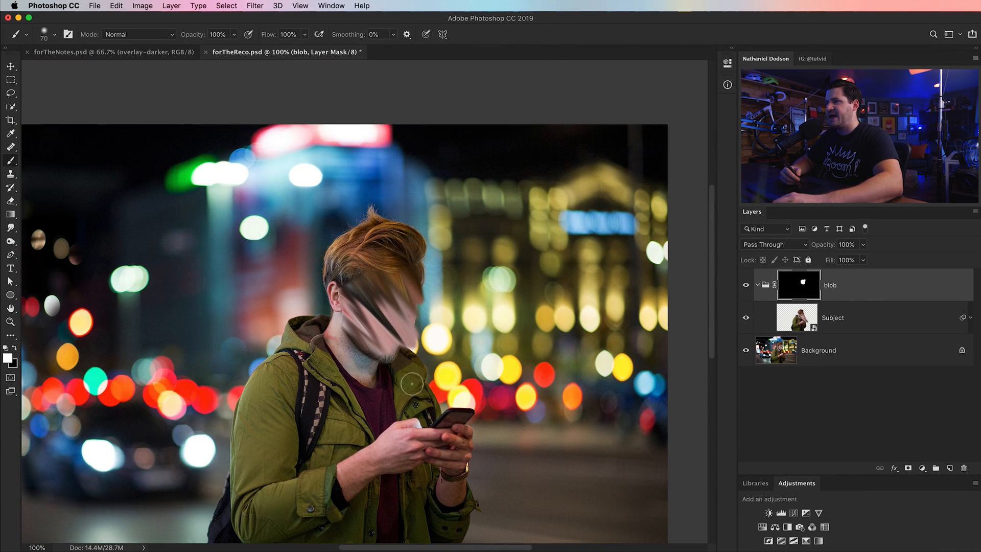
pyautogui.moveTo(361, 342)
pyautogui.mouseDown()
pyautogui.moveTo(416, 392)
pyautogui.moveTo(366, 349)
pyautogui.moveTo(423, 404)
pyautogui.moveTo(429, 424)
pyautogui.moveTo(356, 341)
pyautogui.moveTo(437, 438)
pyautogui.mouseUp()
pyautogui.moveTo(384, 336)
pyautogui.mouseDown()
pyautogui.moveTo(412, 317)
pyautogui.moveTo(414, 300)
pyautogui.moveTo(471, 406)
pyautogui.moveTo(415, 307)
pyautogui.mouseUp()
pyautogui.moveTo(424, 341)
pyautogui.mouseDown()
pyautogui.moveTo(424, 373)
pyautogui.moveTo(440, 394)
pyautogui.mouseUp()
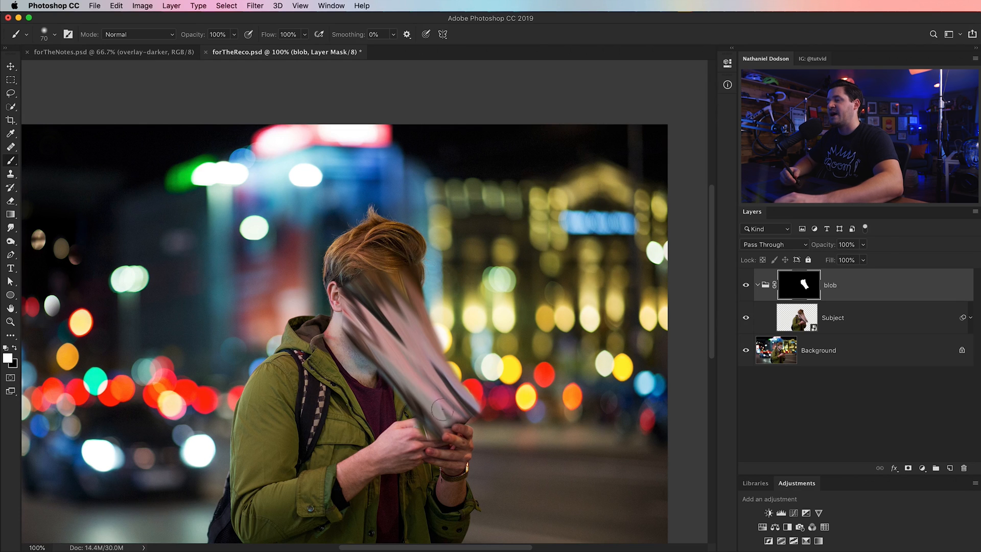
# - Paint black on the blob mask over the phone and fingers to bring them back in front of the stretched face
pyautogui.press('z')
pyautogui.click(454, 424)
pyautogui.click(457, 425)
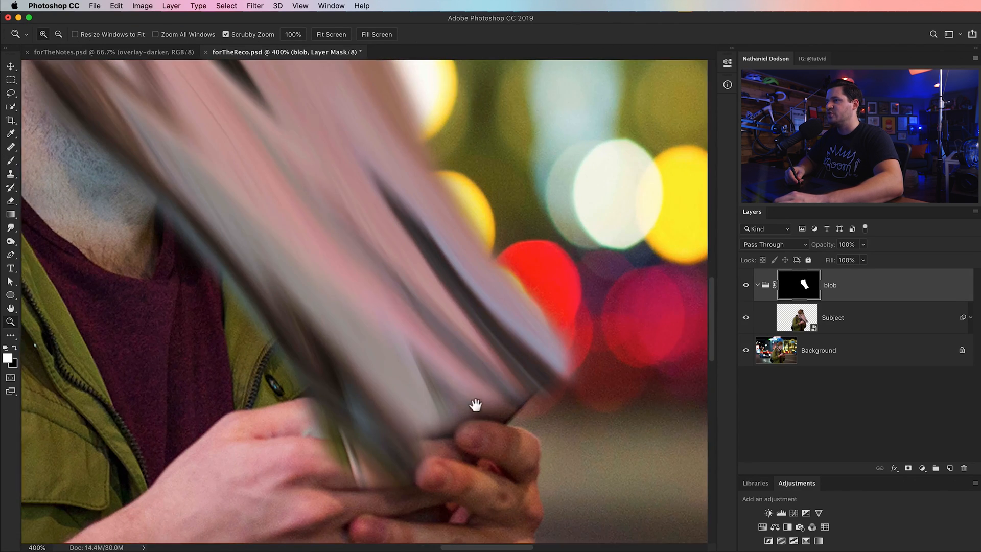
pyautogui.press('b')
pyautogui.press('x')
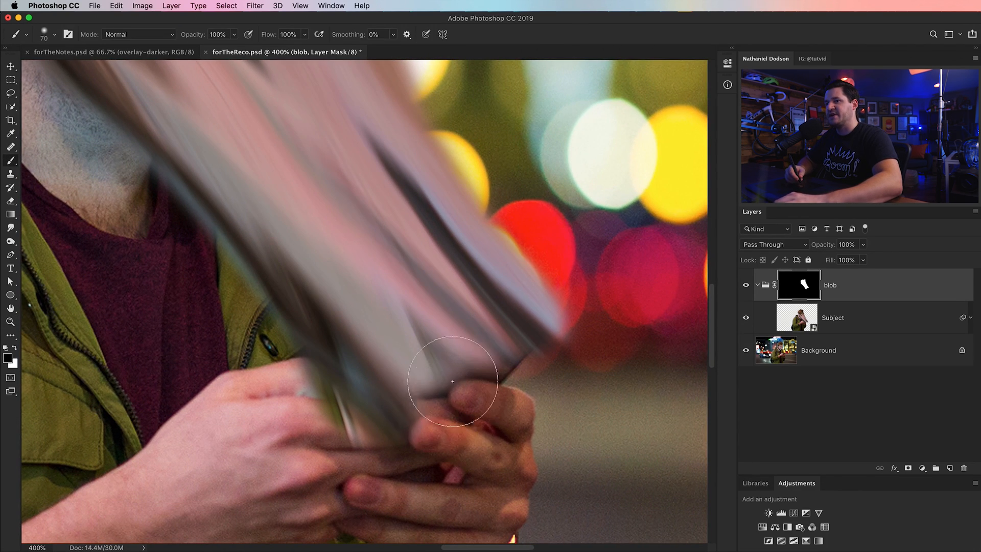
pyautogui.moveTo(470, 401); pyautogui.dragTo(409, 439)
pyautogui.moveTo(445, 361)
pyautogui.mouseDown()
pyautogui.moveTo(403, 409)
pyautogui.moveTo(407, 385)
pyautogui.moveTo(367, 445)
pyautogui.moveTo(445, 343)
pyautogui.moveTo(489, 328)
pyautogui.moveTo(557, 365)
pyautogui.moveTo(552, 357)
pyautogui.moveTo(487, 372)
pyautogui.moveTo(459, 420)
pyautogui.moveTo(580, 337)
pyautogui.moveTo(528, 371)
pyautogui.moveTo(482, 356)
pyautogui.moveTo(377, 404)
pyautogui.moveTo(360, 388)
pyautogui.moveTo(371, 379)
pyautogui.moveTo(384, 416)
pyautogui.moveTo(368, 435)
pyautogui.moveTo(309, 420)
pyautogui.moveTo(301, 402)
pyautogui.moveTo(317, 409)
pyautogui.mouseUp()
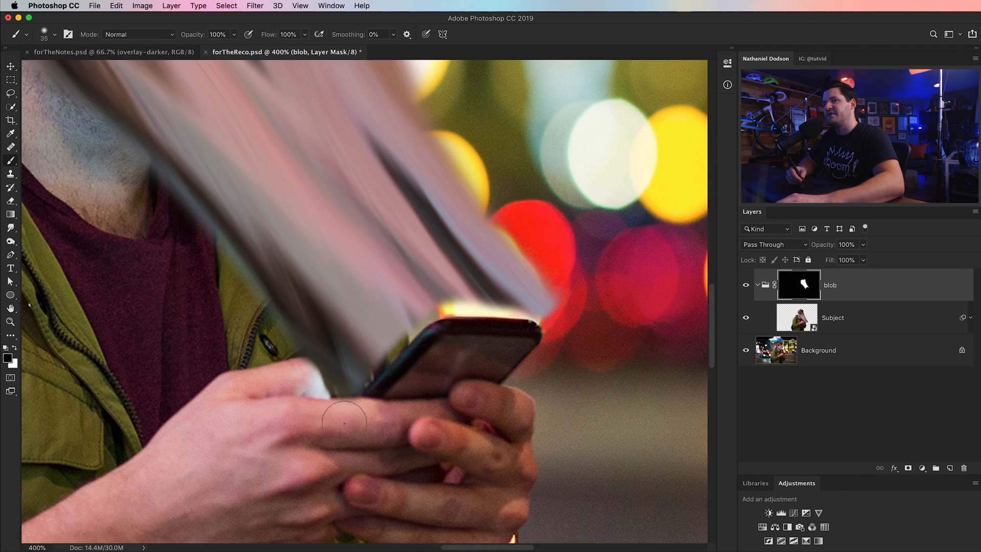
# - Paint white with a small brush along the phone's upper edge to close the gap between the phone and the streaks
pyautogui.press('x')
pyautogui.press('[')
pyautogui.press('[')
pyautogui.press('[')
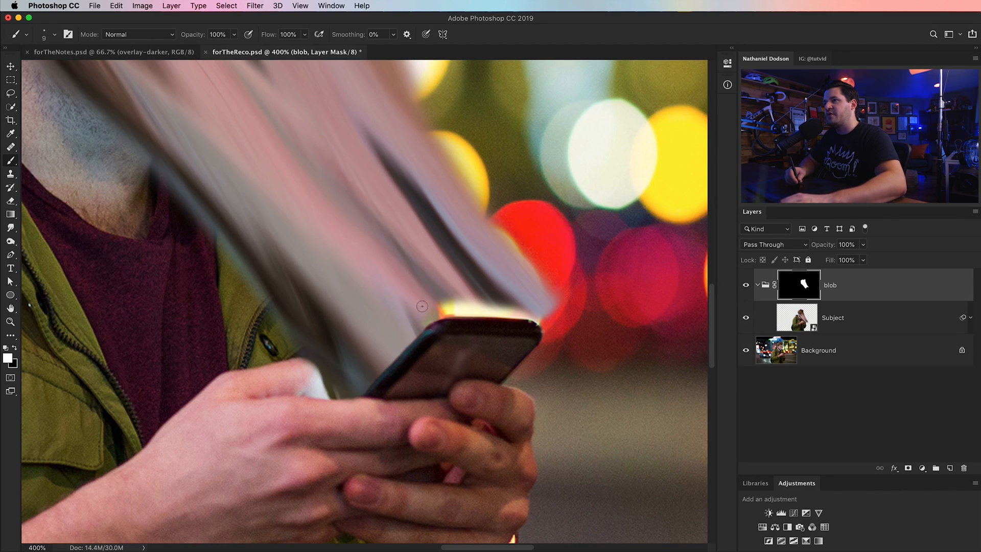
pyautogui.press(']')
pyautogui.press(']')
pyautogui.press(']')
pyautogui.press(']')
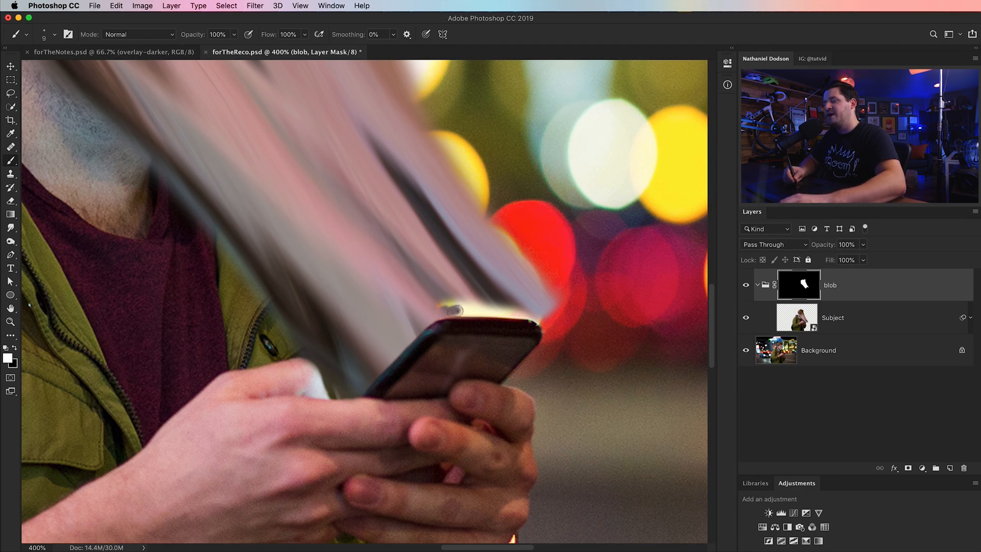
pyautogui.moveTo(466, 305); pyautogui.dragTo(462, 309)
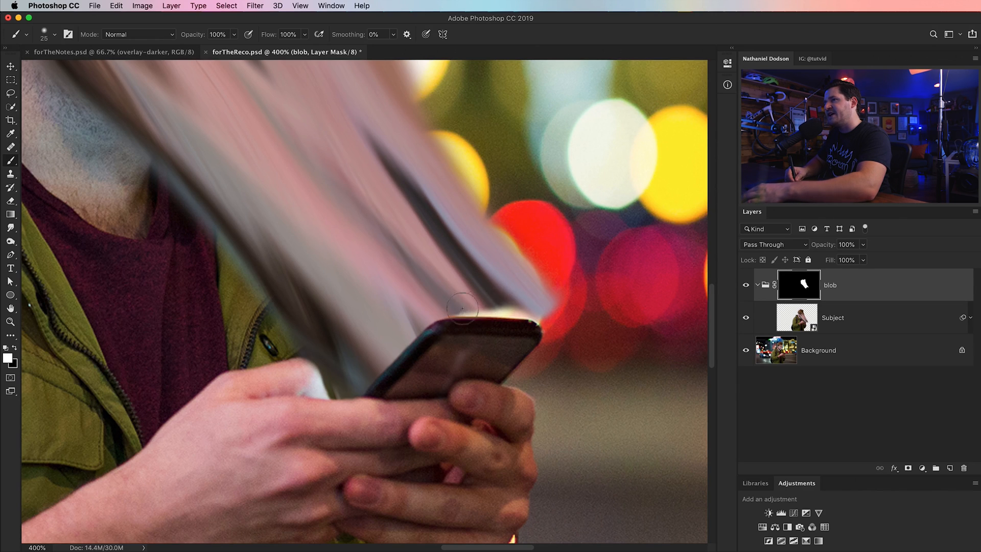
pyautogui.keyDown('shift'); pyautogui.click(536, 315); pyautogui.keyUp('shift')
pyautogui.moveTo(470, 314); pyautogui.dragTo(544, 321)
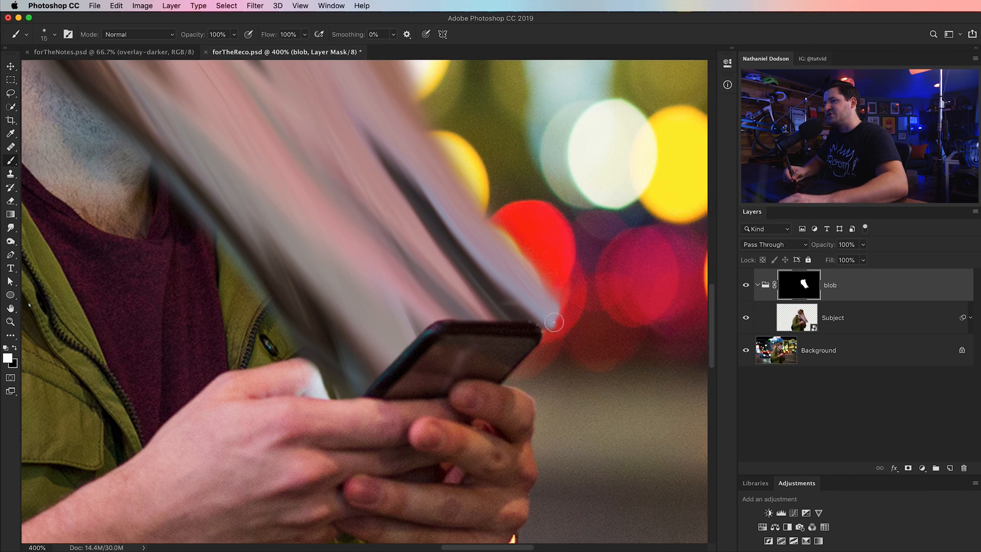
# - Paint black on the mask to trim the streaks extending past the phone's far corner
pyautogui.press('x')
pyautogui.moveTo(565, 294); pyautogui.dragTo(558, 337)
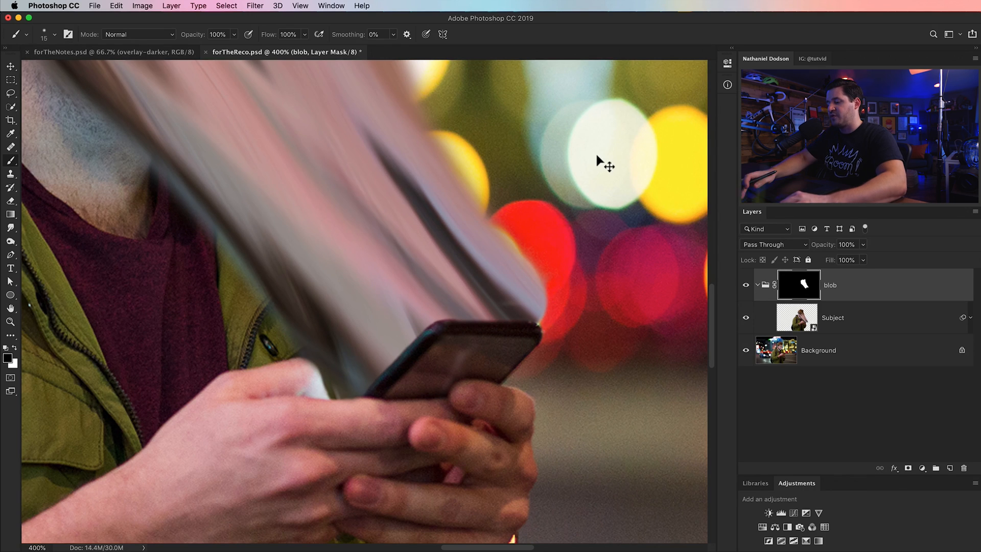
pyautogui.press('super+minus')
pyautogui.press('super+minus')
pyautogui.press('super+minus')
pyautogui.press('super+minus')
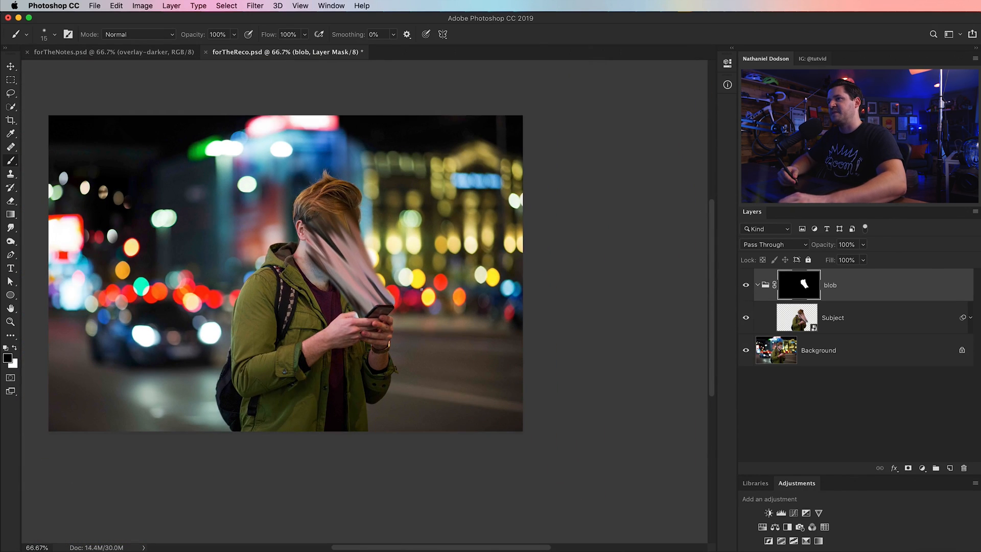
# - Paint black with a 70 px brush along the streaks' outer edge from the phone up toward the forehead to slim the shape
pyautogui.moveTo(412, 290); pyautogui.dragTo(403, 363)
pyautogui.press('z')
pyautogui.press('b')
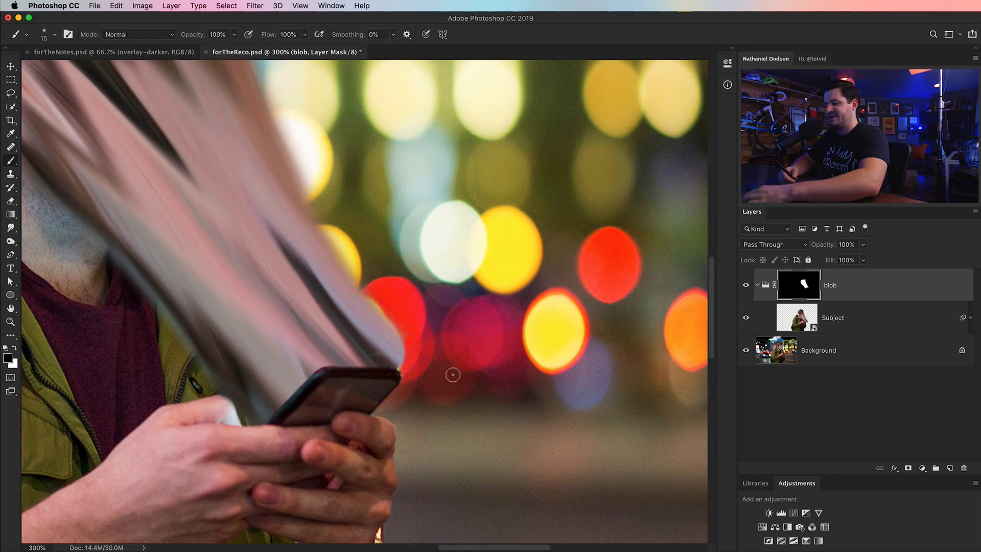
pyautogui.press(']')
pyautogui.press(']')
pyautogui.press(']')
pyautogui.moveTo(409, 333)
pyautogui.mouseDown()
pyautogui.moveTo(377, 290)
pyautogui.moveTo(437, 362)
pyautogui.moveTo(377, 301)
pyautogui.moveTo(333, 228)
pyautogui.moveTo(323, 173)
pyautogui.moveTo(387, 291)
pyautogui.moveTo(355, 188)
pyautogui.mouseUp()
pyautogui.scroll(10, 354, 189)
pyautogui.hscroll(-8, 355, 188)
pyautogui.moveTo(388, 347)
pyautogui.mouseDown()
pyautogui.moveTo(378, 256)
pyautogui.moveTo(378, 332)
pyautogui.moveTo(353, 214)
pyautogui.mouseUp()
pyautogui.scroll(-5, 424, 286)
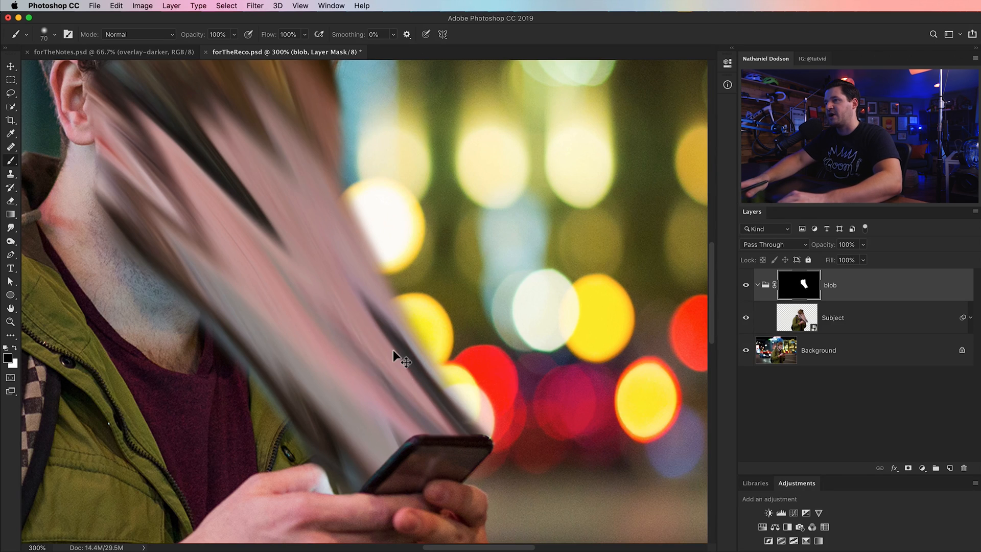
# - Refine the mask with white along the neck side of the streaks and black along their outer edge
pyautogui.press('super+1')
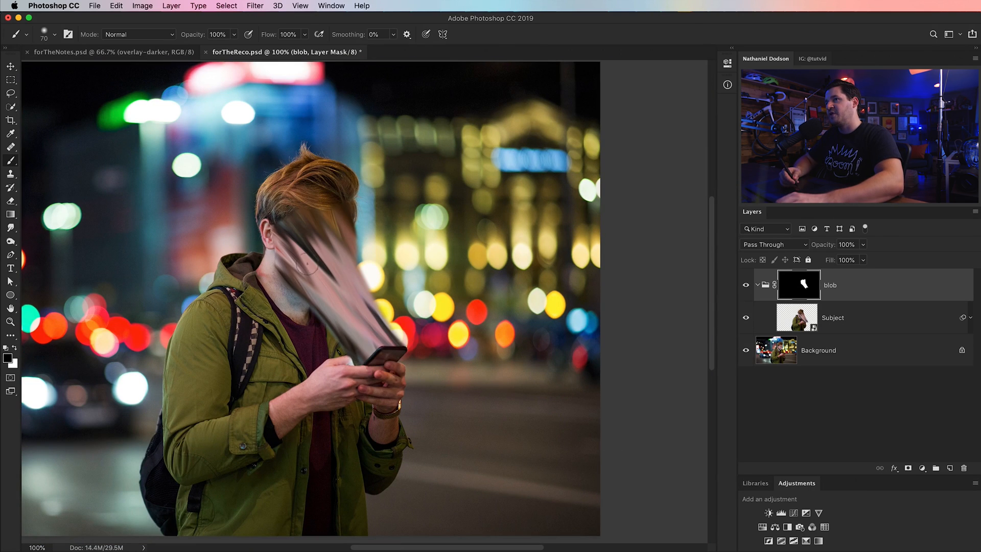
pyautogui.scroll(1, 340, 328)
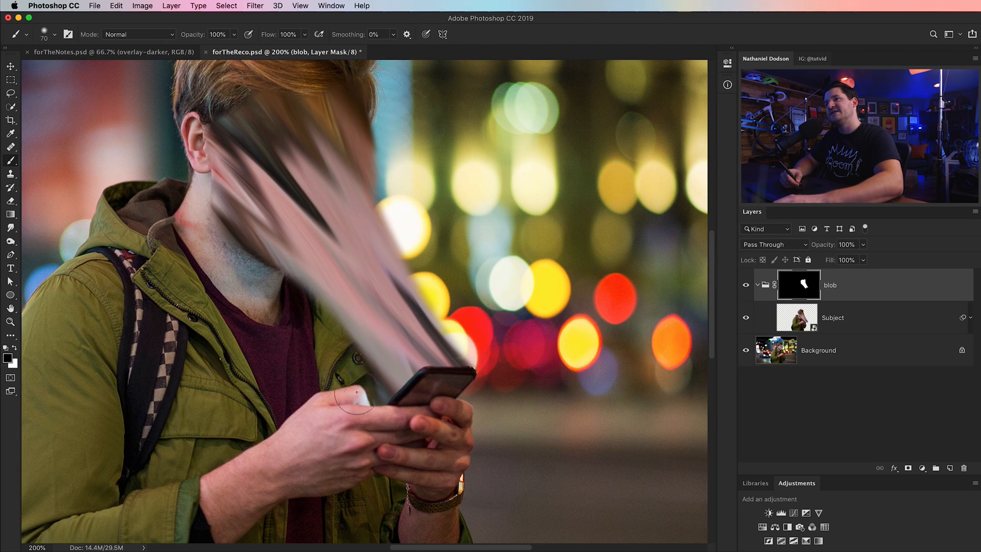
pyautogui.press('x')
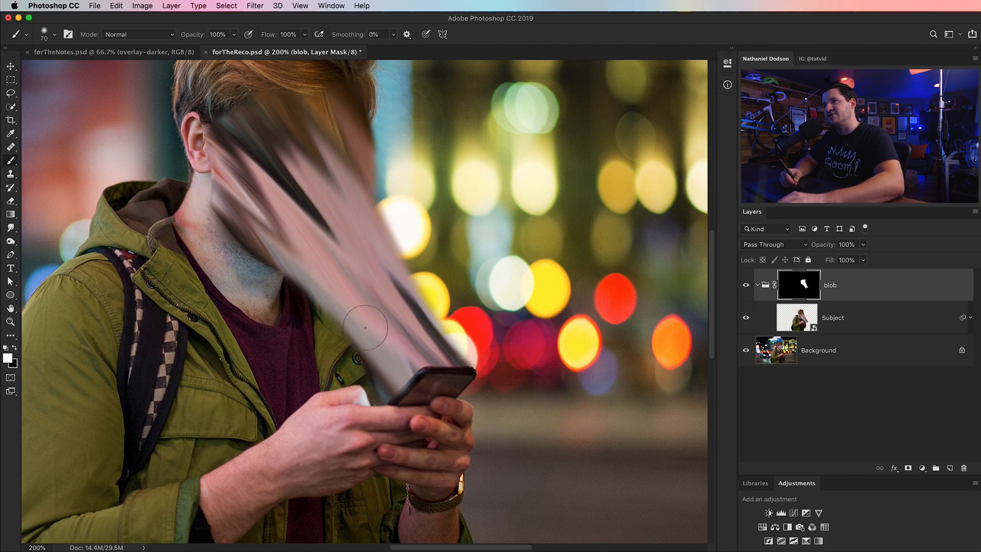
pyautogui.moveTo(324, 283); pyautogui.dragTo(254, 225)
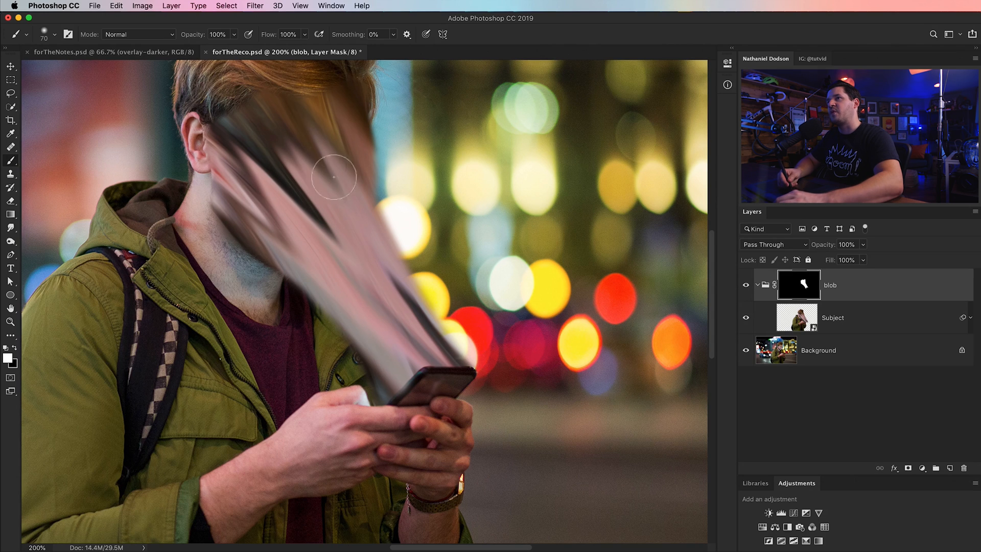
pyautogui.scroll(3, 324, 241)
pyautogui.press('x')
pyautogui.moveTo(489, 308)
pyautogui.mouseDown()
pyautogui.moveTo(479, 352)
pyautogui.moveTo(465, 355)
pyautogui.moveTo(412, 300)
pyautogui.moveTo(398, 275)
pyautogui.moveTo(427, 278)
pyautogui.moveTo(390, 219)
pyautogui.mouseUp()
pyautogui.press('x')
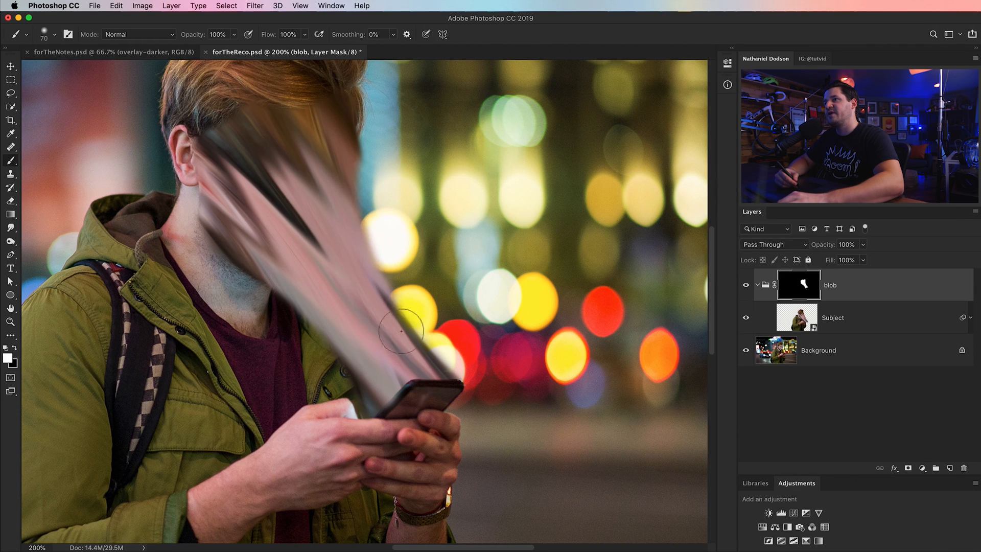
# - Save the forTheReco.psd document
pyautogui.scroll(3, 388, 282)
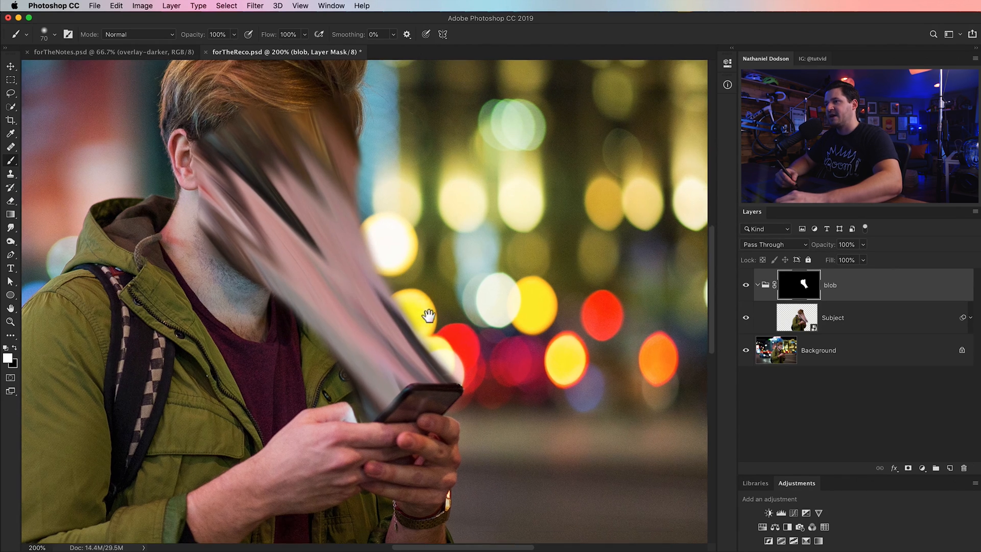
pyautogui.press('super+minus')
pyautogui.press('super+minus')
pyautogui.moveTo(431, 316); pyautogui.dragTo(455, 310)
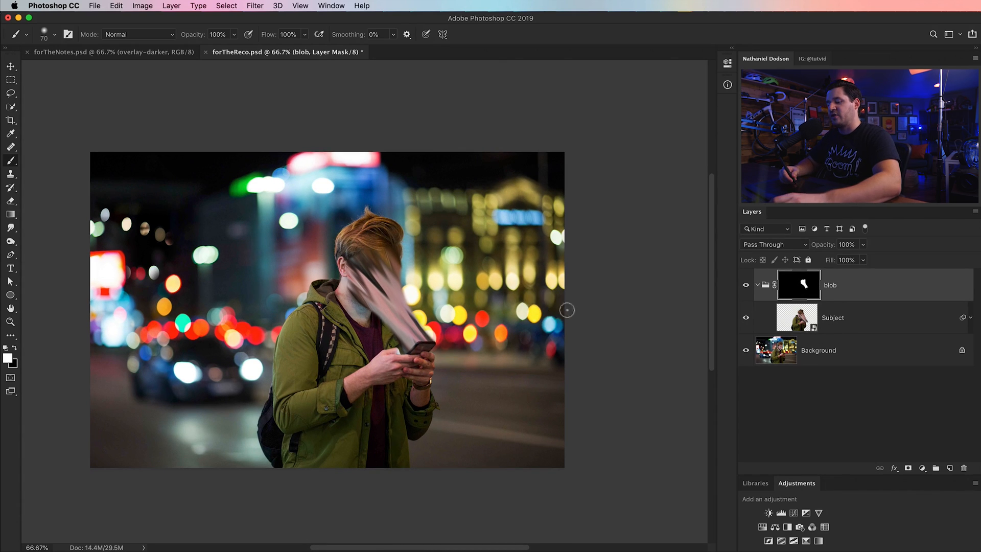
pyautogui.press('super+s')
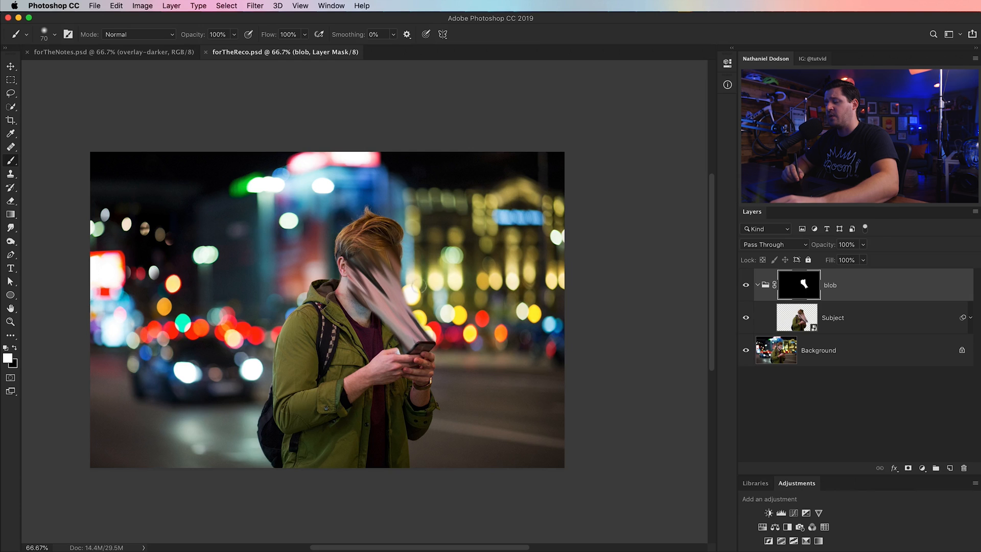
pyautogui.press('z')
pyautogui.click(397, 307)
pyautogui.moveTo(674, 276)
pyautogui.mouseDown()
pyautogui.moveTo(464, 276)
pyautogui.moveTo(569, 276)
pyautogui.mouseUp()
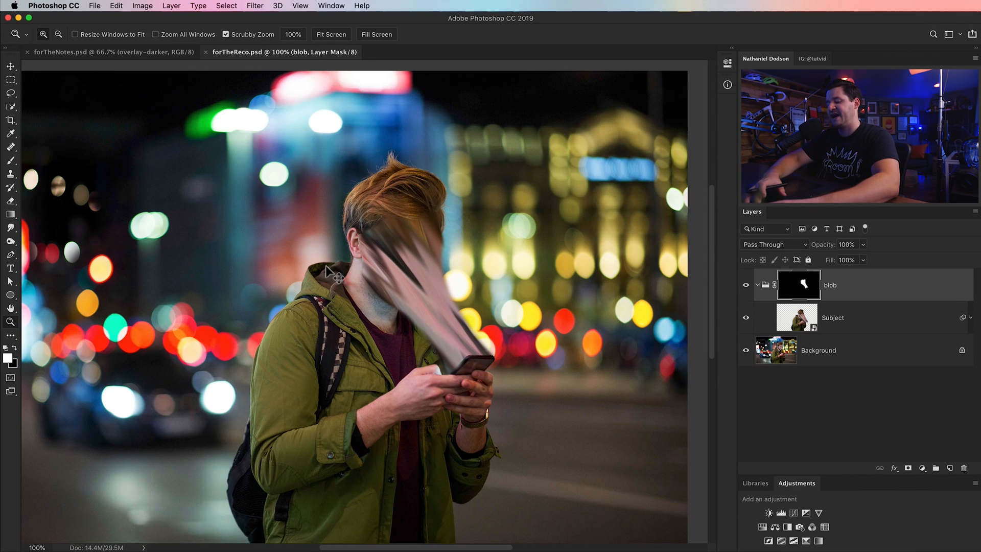
# - Create a new 500 by 500 pixel document with a white background and add an empty layer
pyautogui.press('super+n')
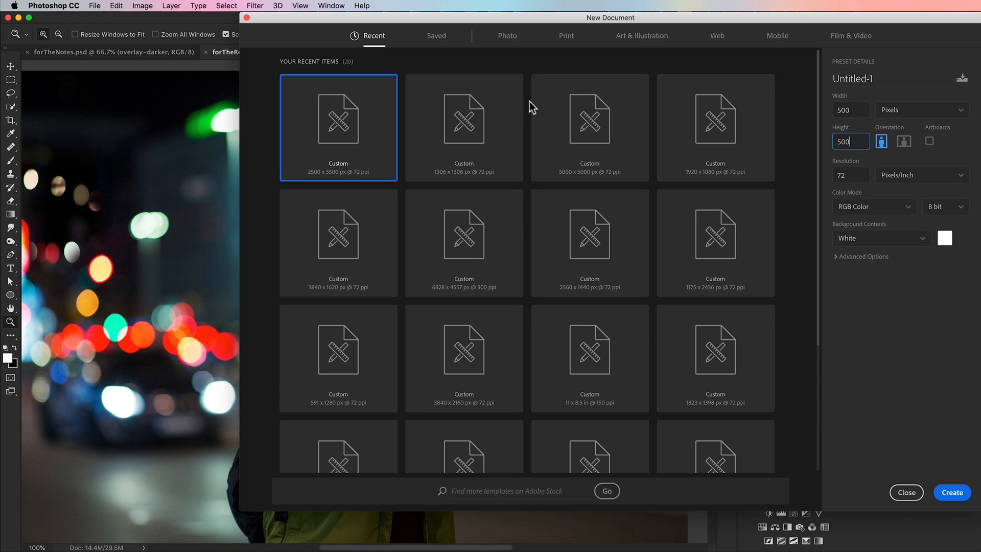
pyautogui.click(952, 493)
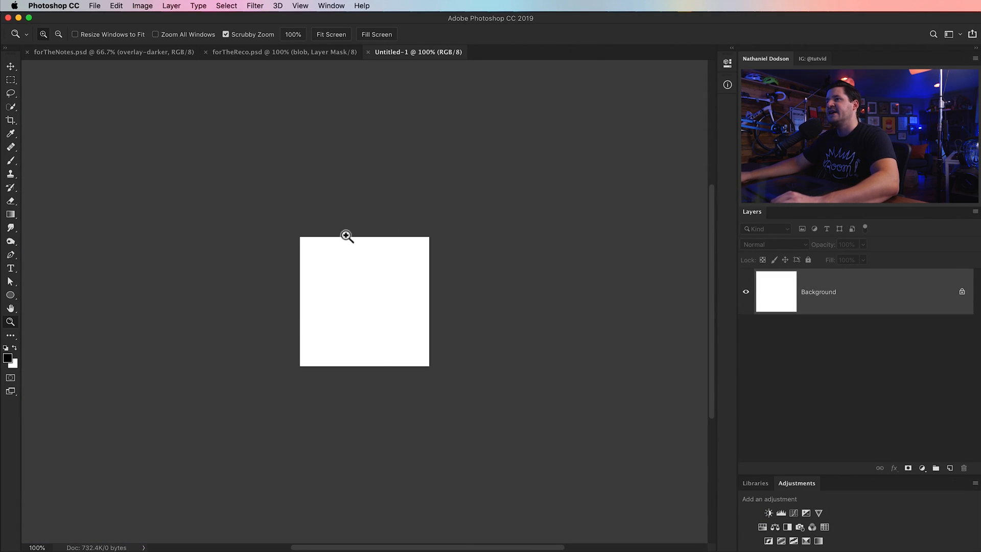
pyautogui.click(355, 337)
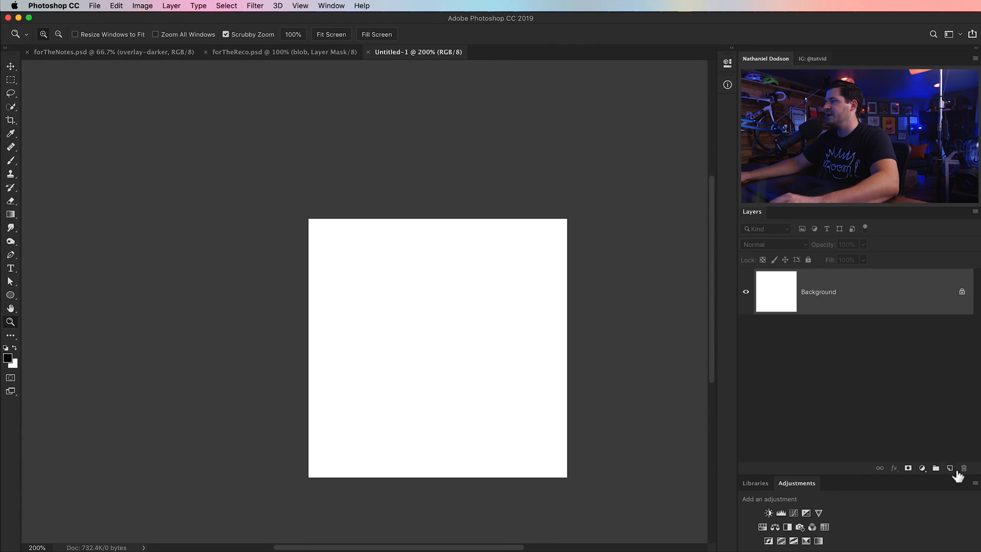
pyautogui.click(950, 468)
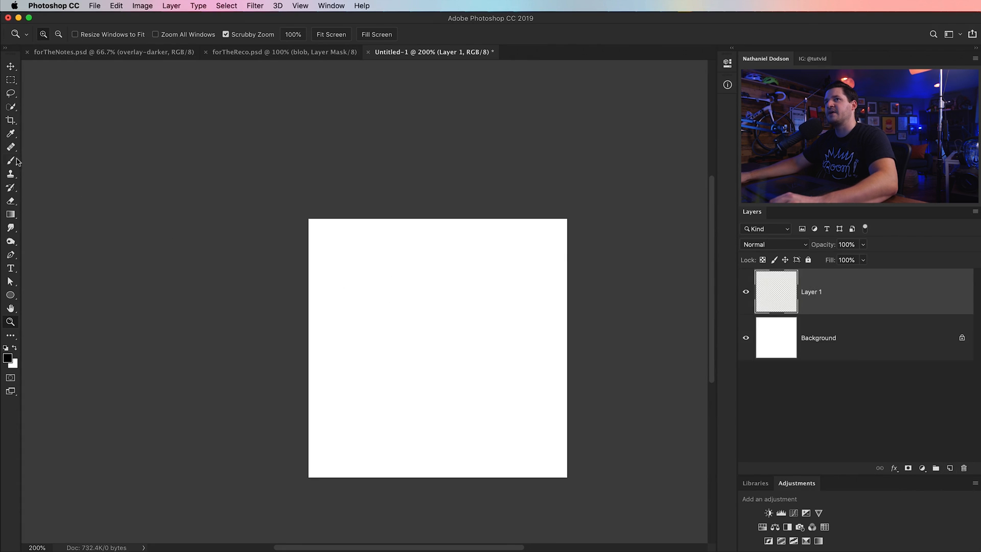
# - Paint scattered black dots across Layer 1 with a 100% hard brush, varying its size from 27 px down to about 9 px
pyautogui.press('b')
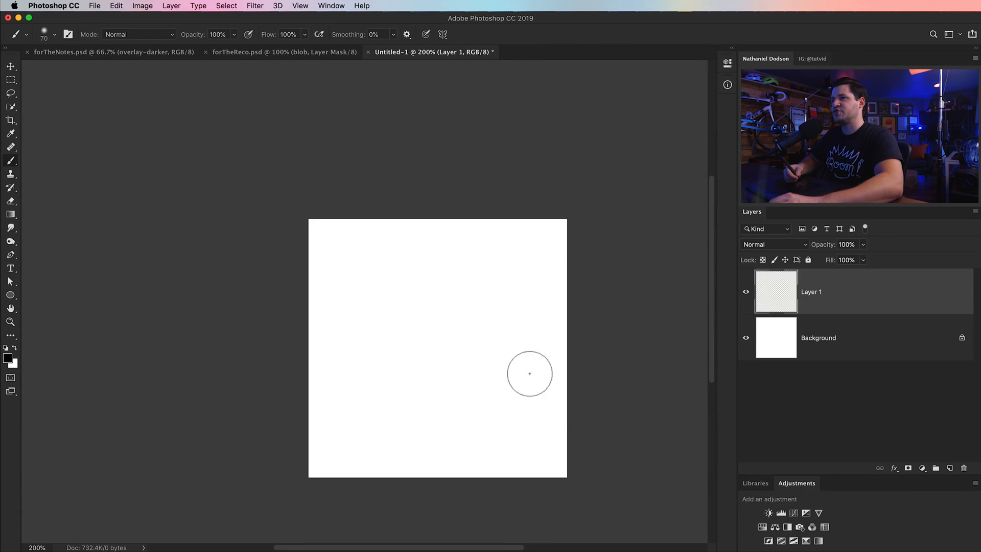
pyautogui.rightClick(408, 329)
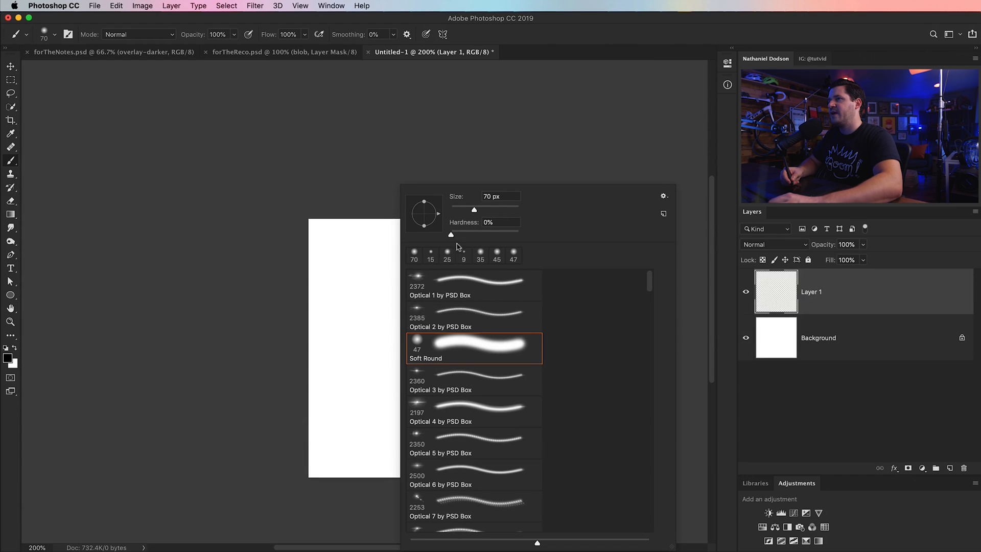
pyautogui.click(462, 210)
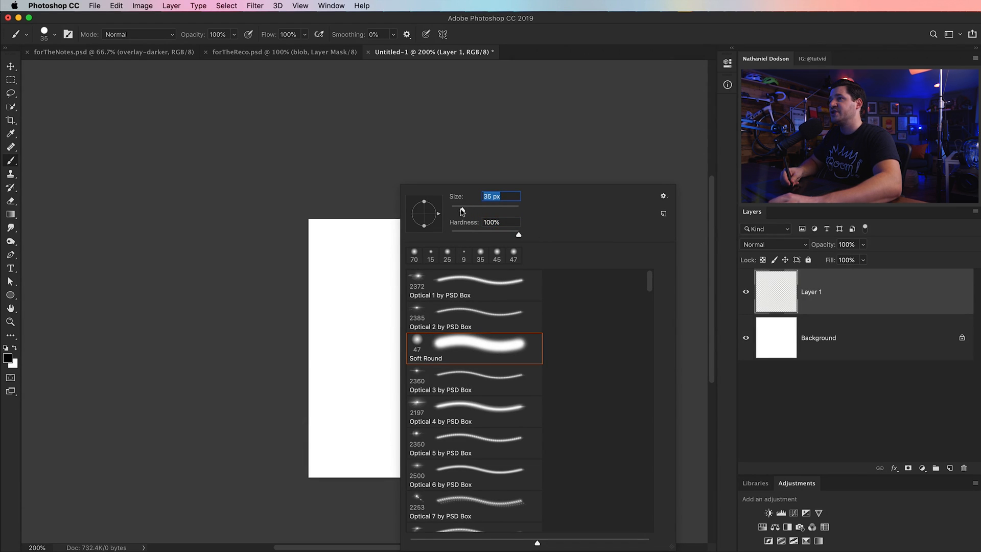
pyautogui.press('Return')
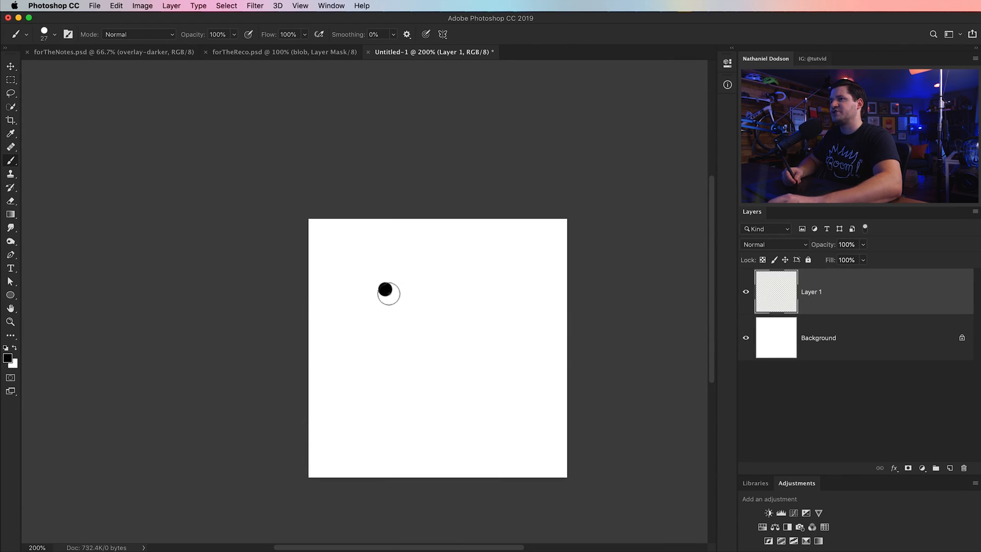
pyautogui.click(508, 395)
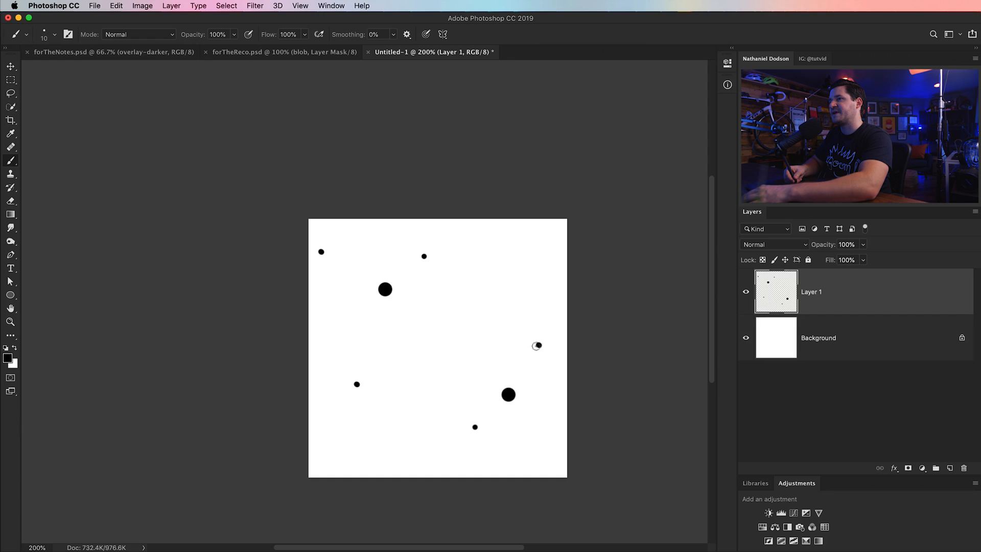
pyautogui.press('[')
pyautogui.press('[')
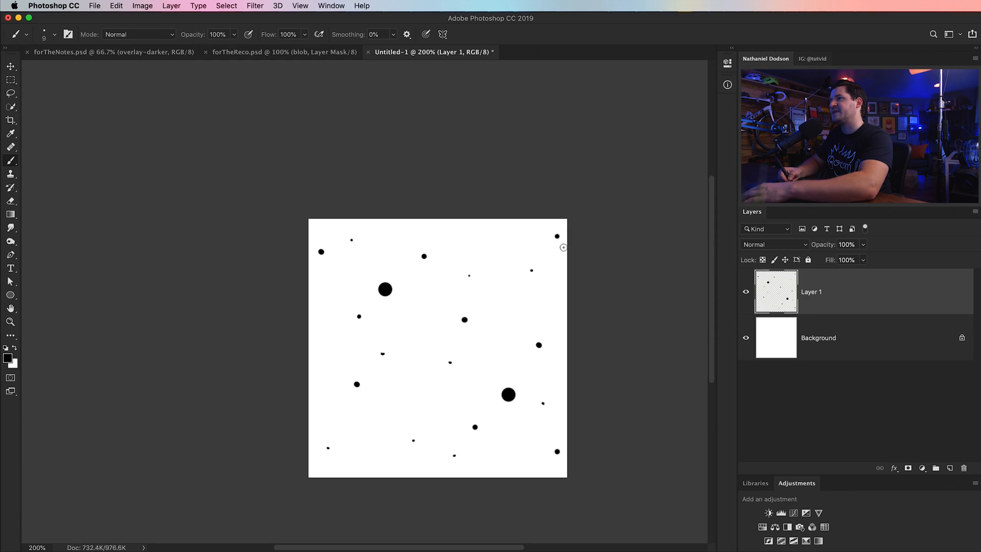
# - Hide the white Background layer and define the dots as a brush preset named hair-dots
pyautogui.click(746, 337)
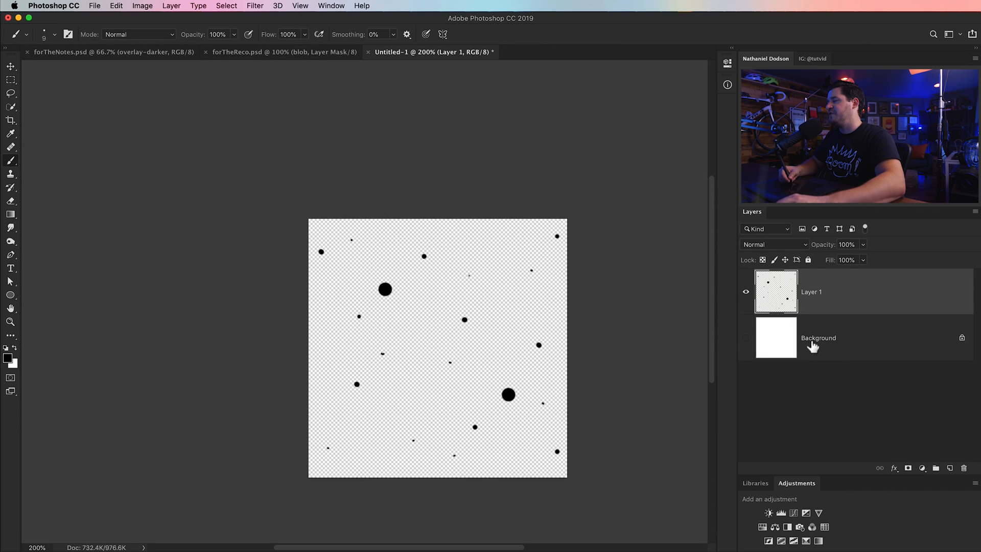
pyautogui.press('v')
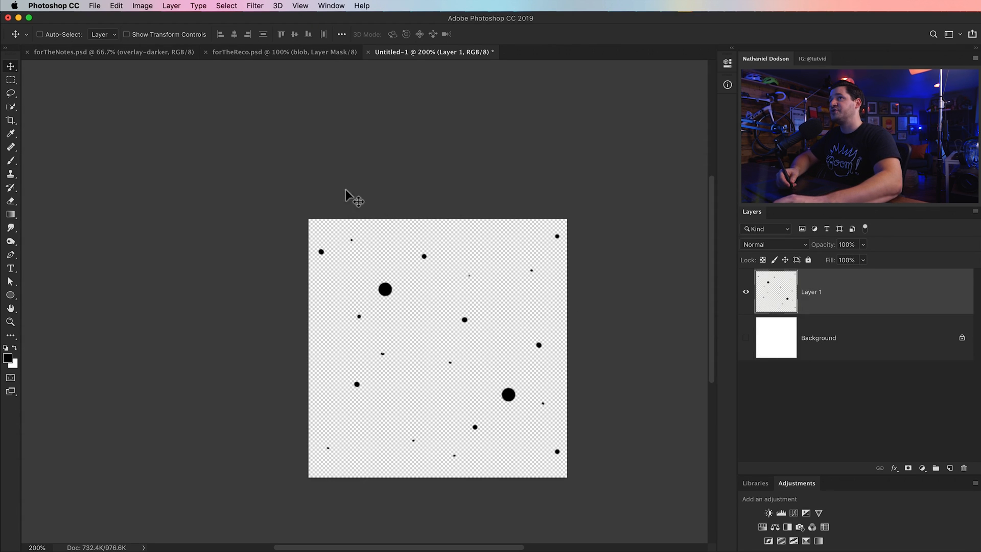
pyautogui.click(117, 6)
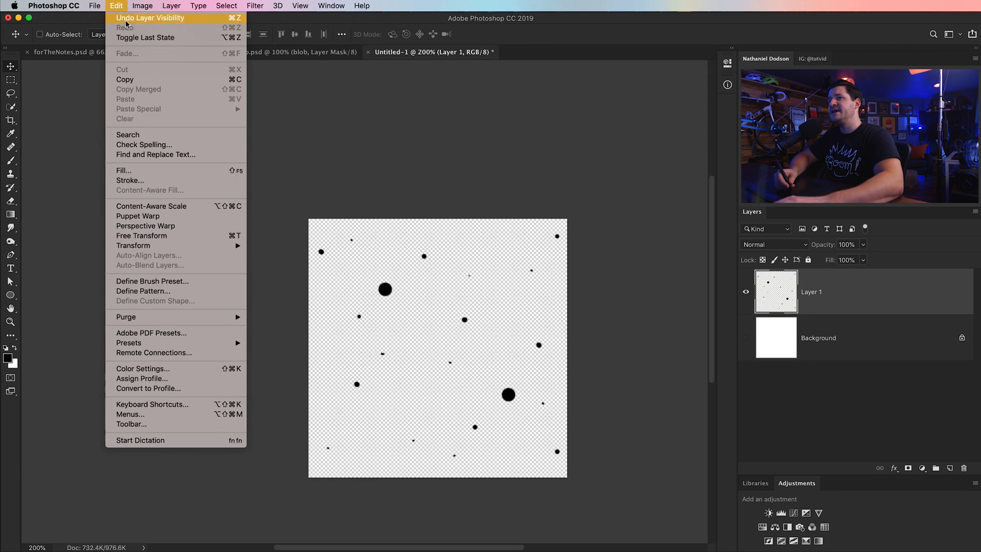
pyautogui.click(189, 282)
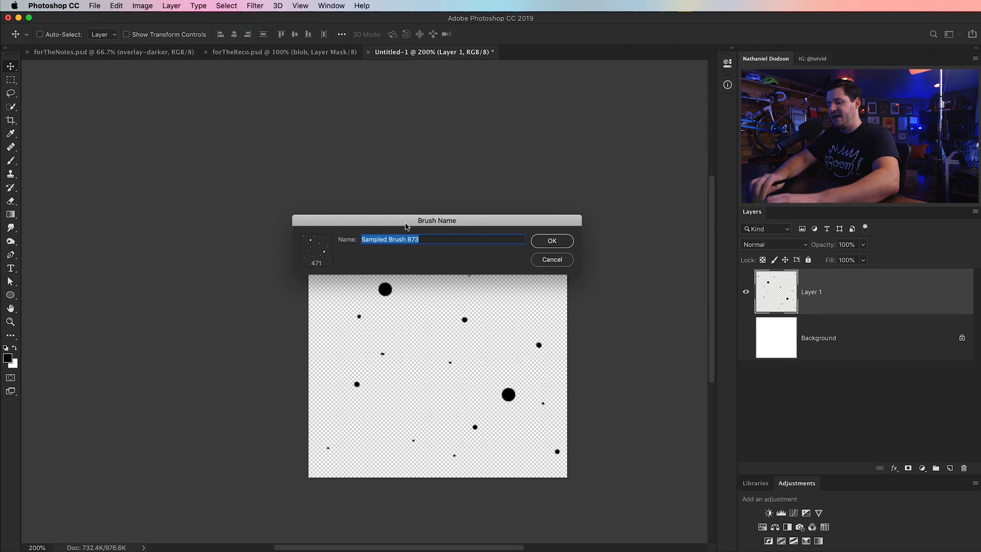
pyautogui.write('hair-dots')
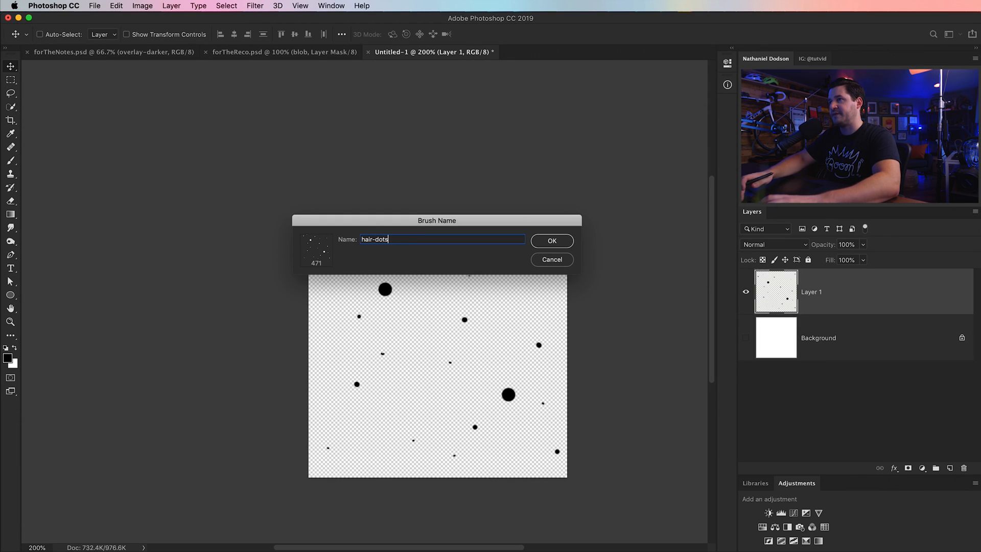
pyautogui.press('Return')
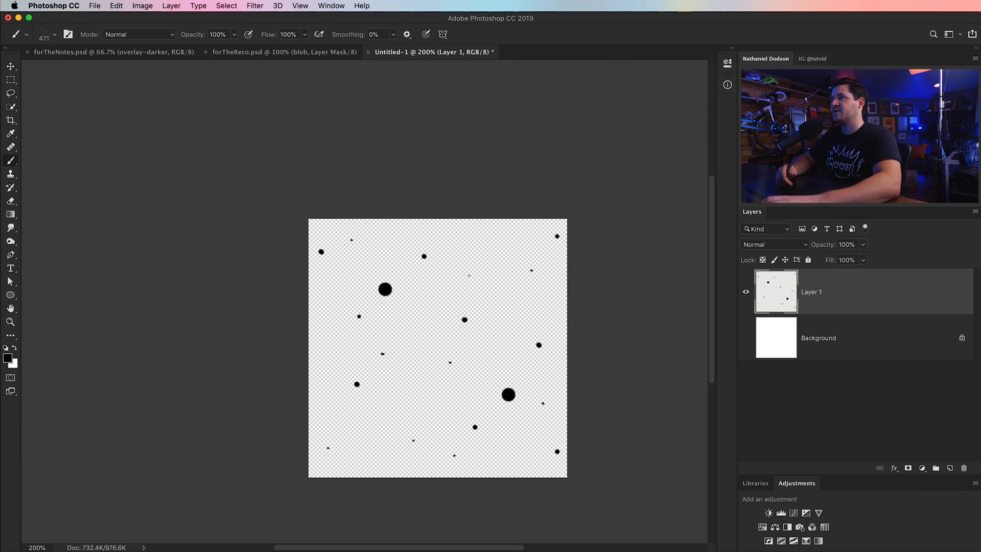
# - Close the dots document without saving and add a new layer inside the blob group of forTheReco.psd
pyautogui.press('super+w')
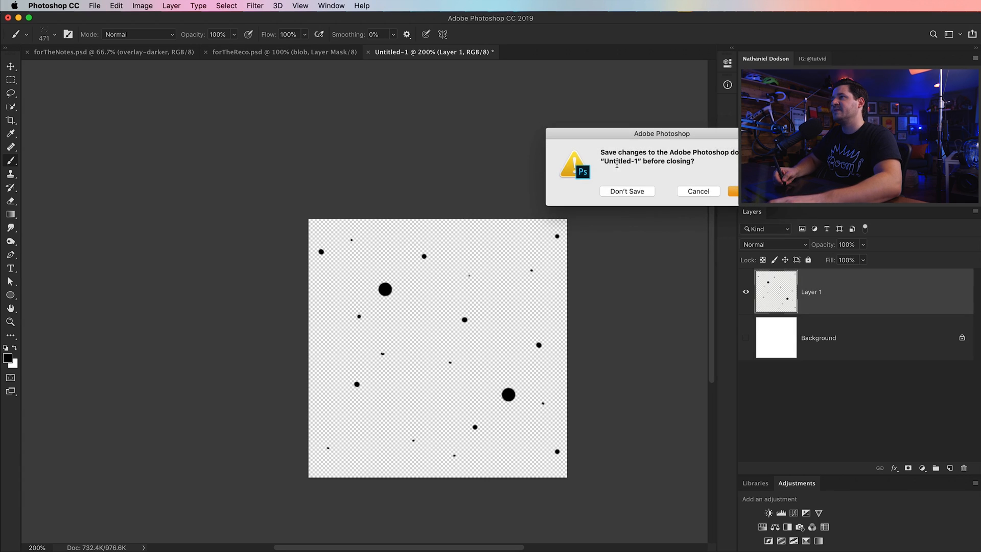
pyautogui.click(627, 191)
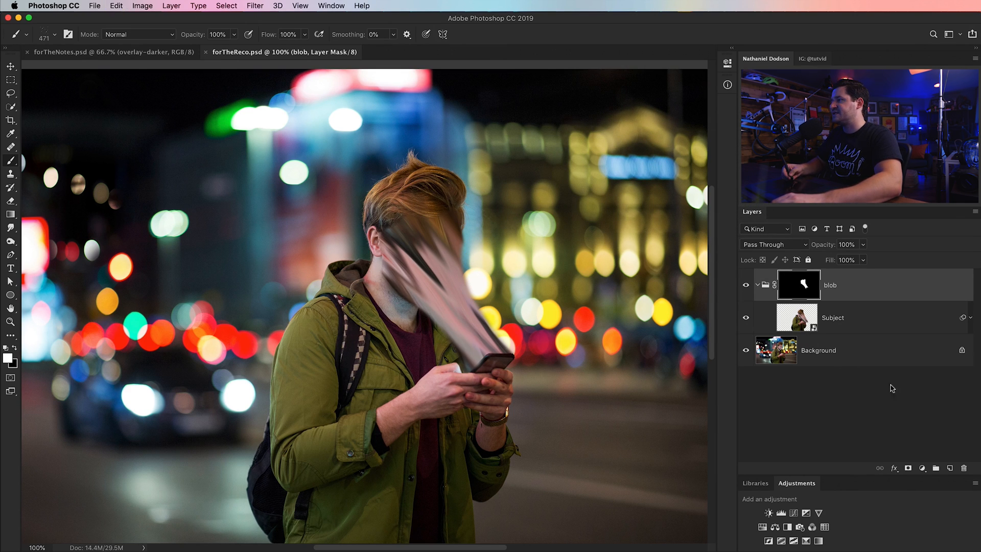
pyautogui.click(949, 468)
# - Try a black stroke with the hair-dots brush over the blurred face streaks and undo it
pyautogui.press('x')
pyautogui.moveTo(388, 238); pyautogui.dragTo(434, 314)
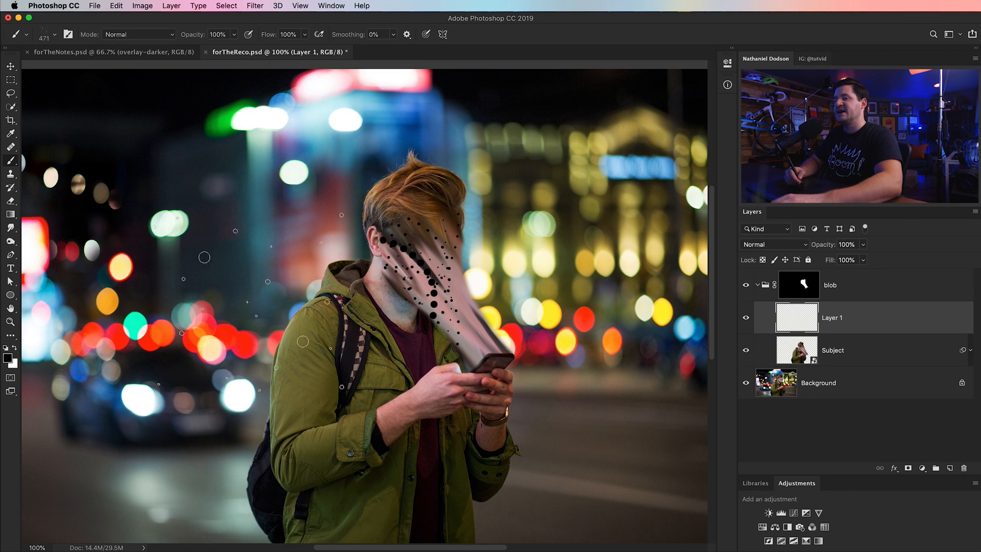
pyautogui.hotkey('ctrl', 'z')
# - Try long black and white hair-dots strokes with the new layer above the blob group, undo them and return the layer to the group
pyautogui.moveTo(838, 285)
pyautogui.mouseDown()
pyautogui.moveTo(816, 273)
pyautogui.moveTo(843, 288)
pyautogui.moveTo(806, 315)
pyautogui.moveTo(757, 284)
pyautogui.moveTo(757, 270)
pyautogui.mouseUp()
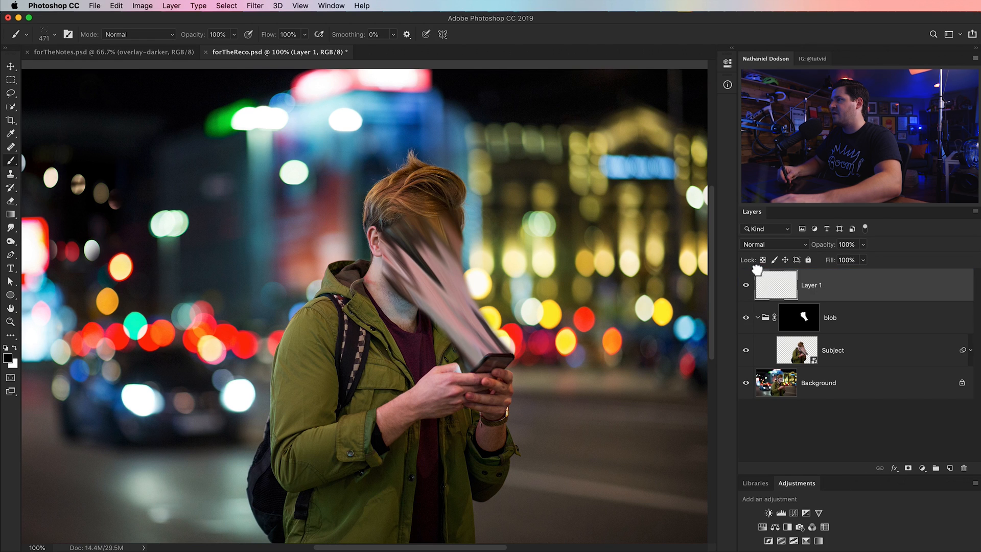
pyautogui.moveTo(220, 215)
pyautogui.mouseDown()
pyautogui.moveTo(398, 311)
pyautogui.moveTo(525, 278)
pyautogui.mouseUp()
pyautogui.press('super+z')
pyautogui.press('x')
pyautogui.moveTo(194, 241); pyautogui.dragTo(504, 293)
pyautogui.press('super+z')
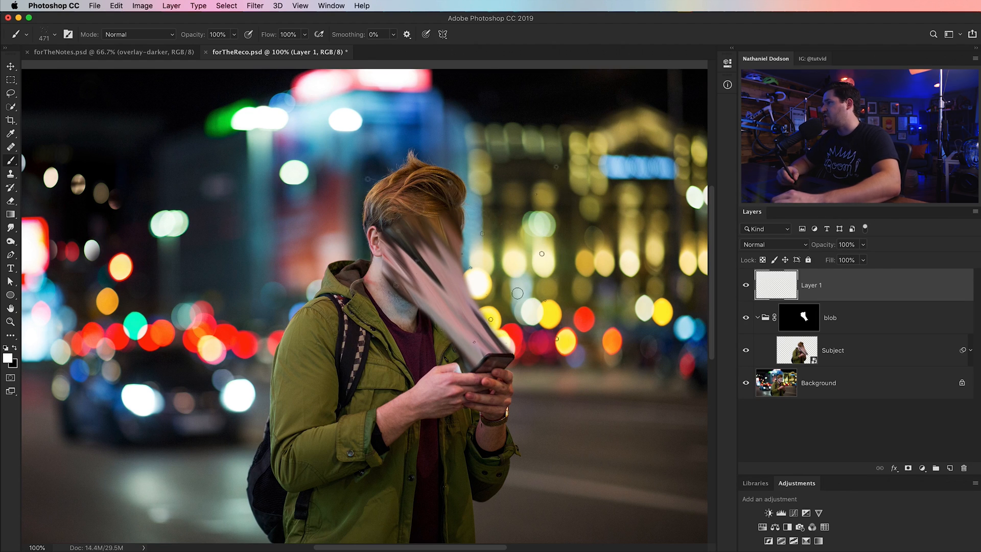
pyautogui.moveTo(835, 296); pyautogui.dragTo(831, 341)
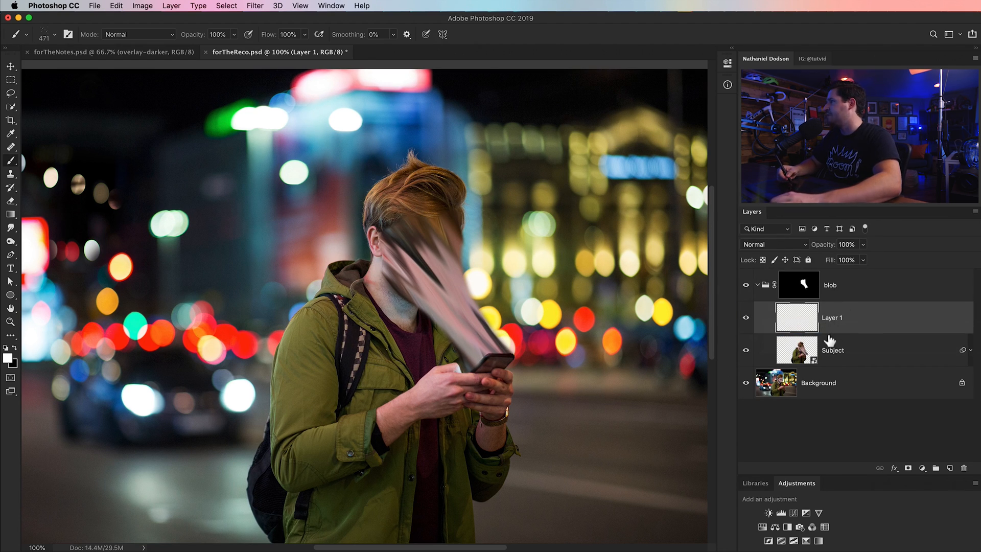
# - Rename the new layer inside the blob group as Lines
pyautogui.press('z')
pyautogui.click(452, 302)
pyautogui.hscroll(3, 500, 319)
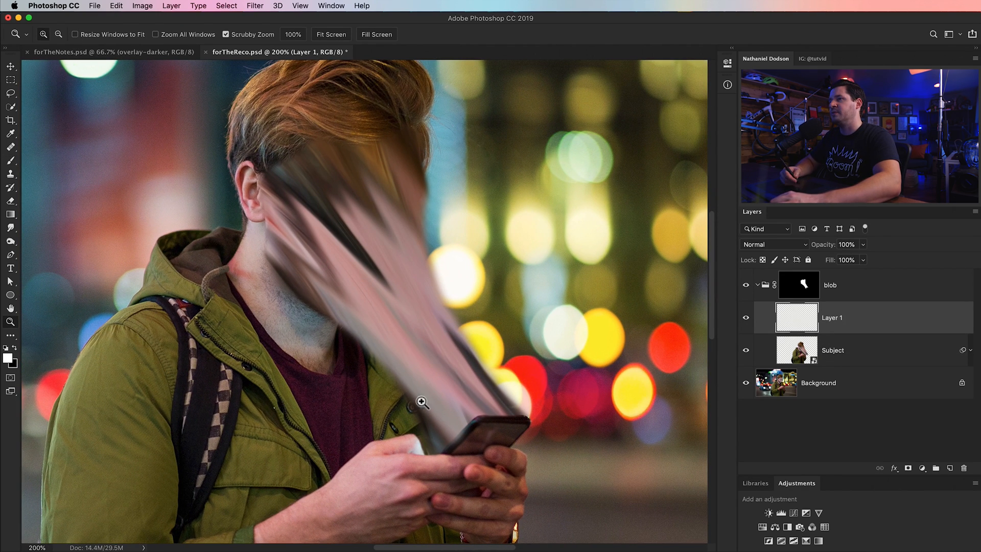
pyautogui.scroll(3, 322, 334)
pyautogui.hscroll(-3, 322, 334)
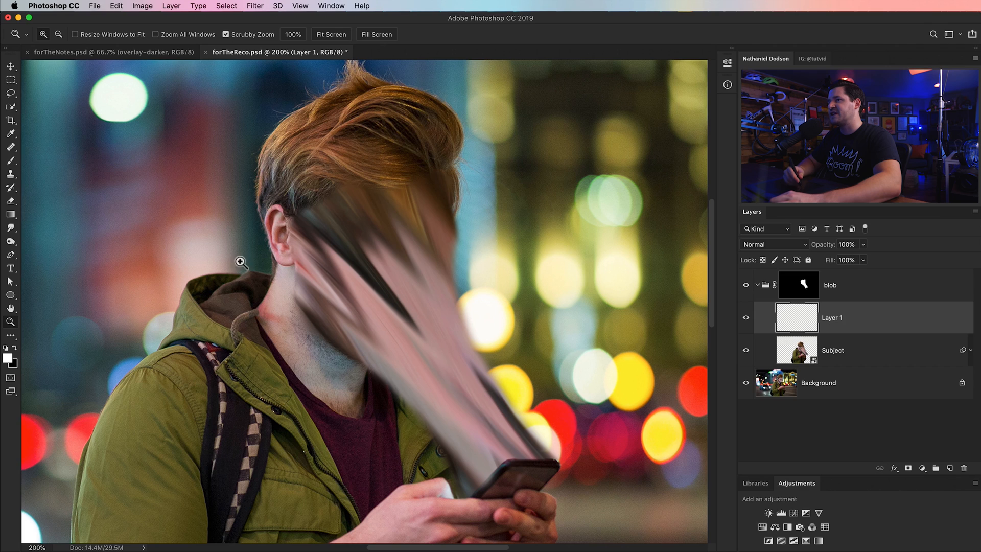
pyautogui.doubleClick(837, 318)
pyautogui.write('Li')
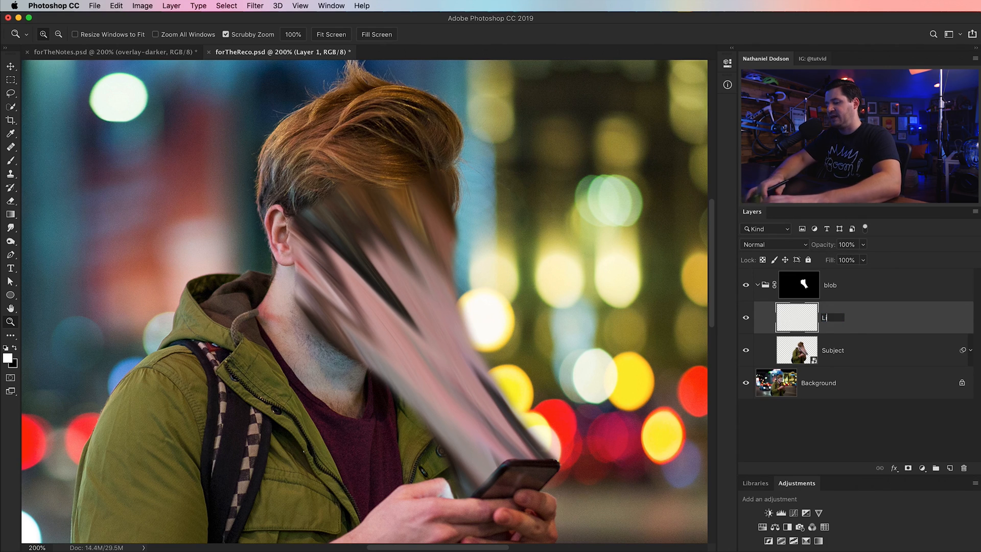
pyautogui.press('Return')
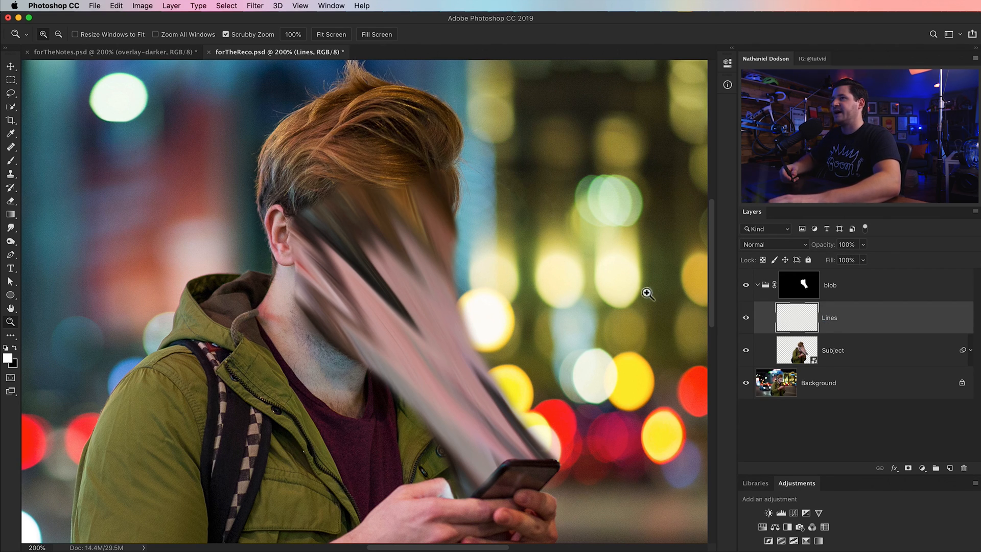
# - Enable Shape Dynamics for the hair-dots brush with its size controlled by Pen Pressure
pyautogui.click(10, 160)
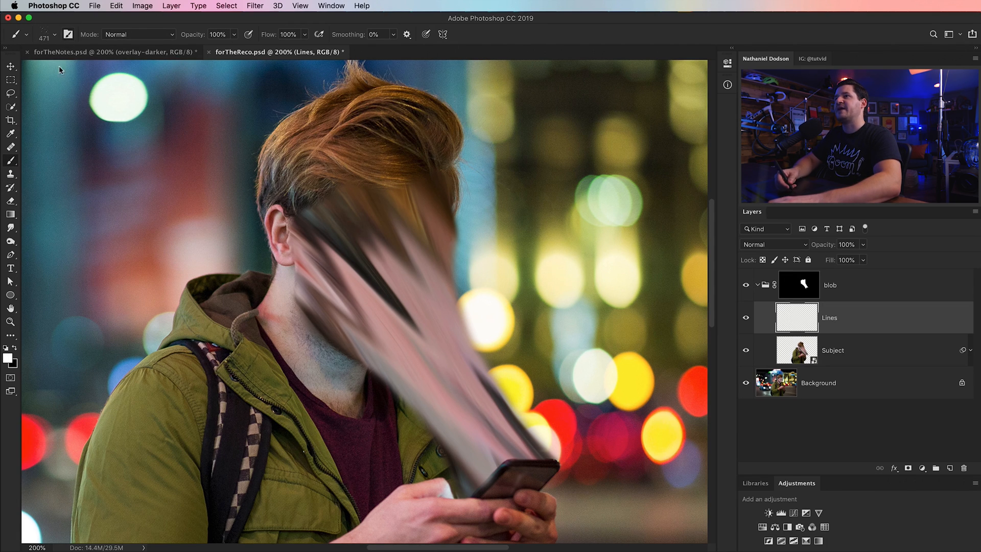
pyautogui.press('F5')
pyautogui.moveTo(435, 90); pyautogui.dragTo(114, 107)
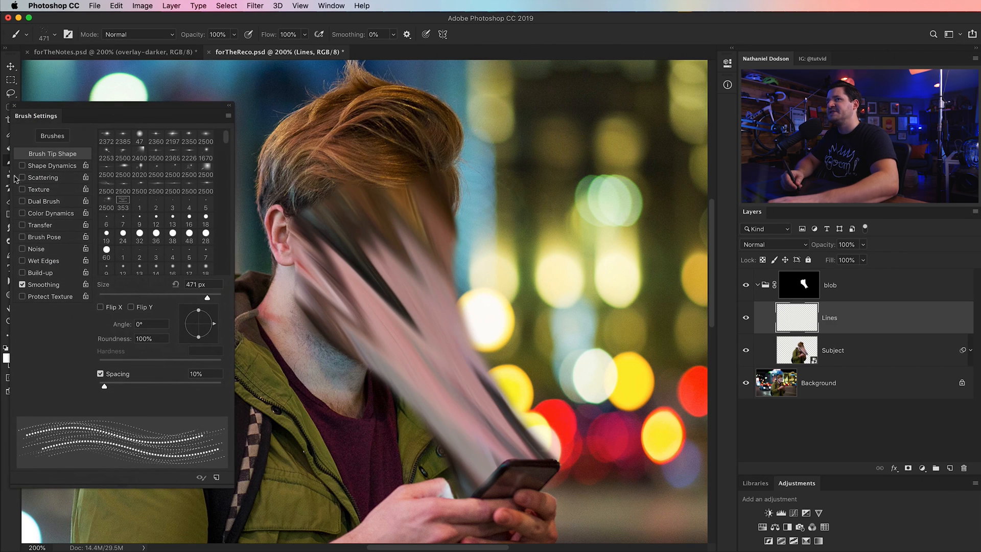
pyautogui.click(52, 167)
pyautogui.click(151, 158)
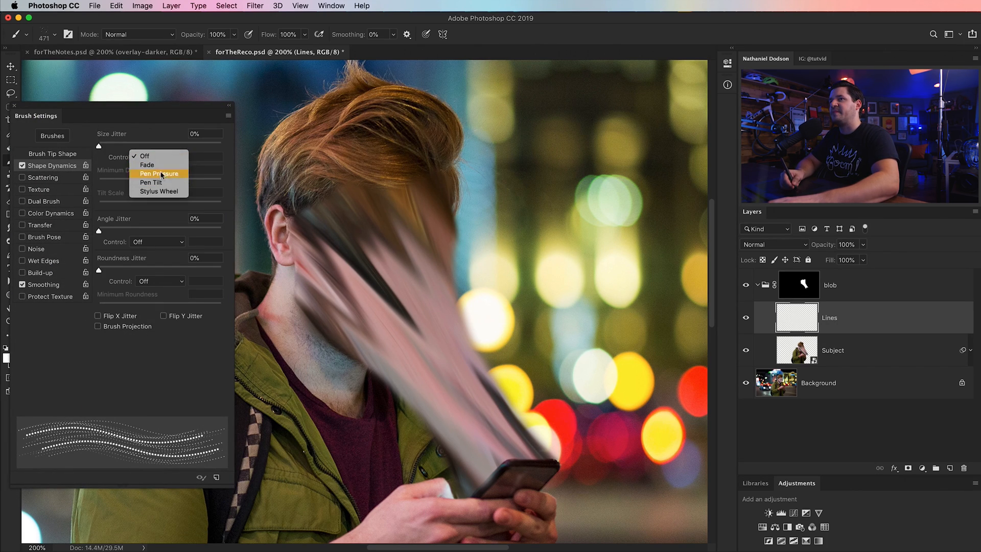
pyautogui.click(163, 175)
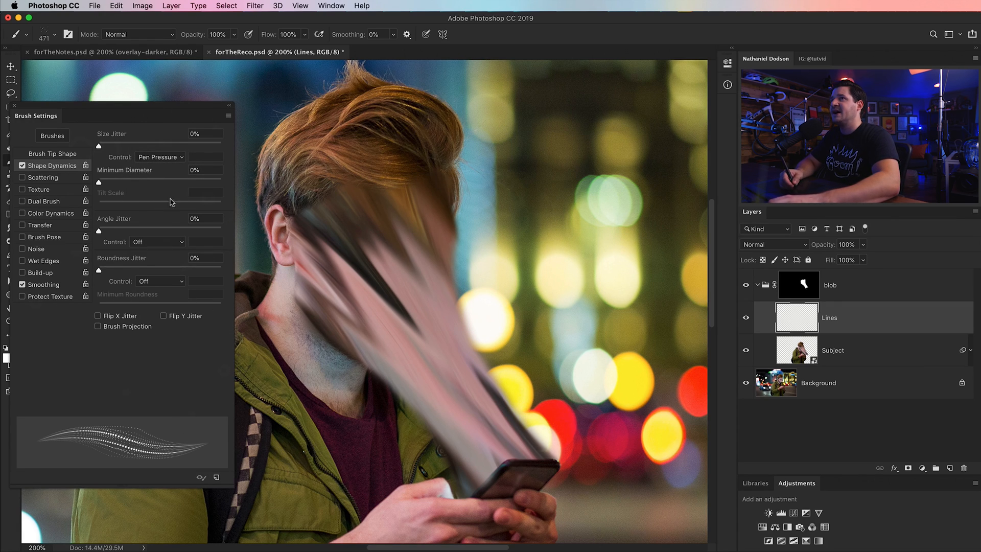
pyautogui.click(14, 107)
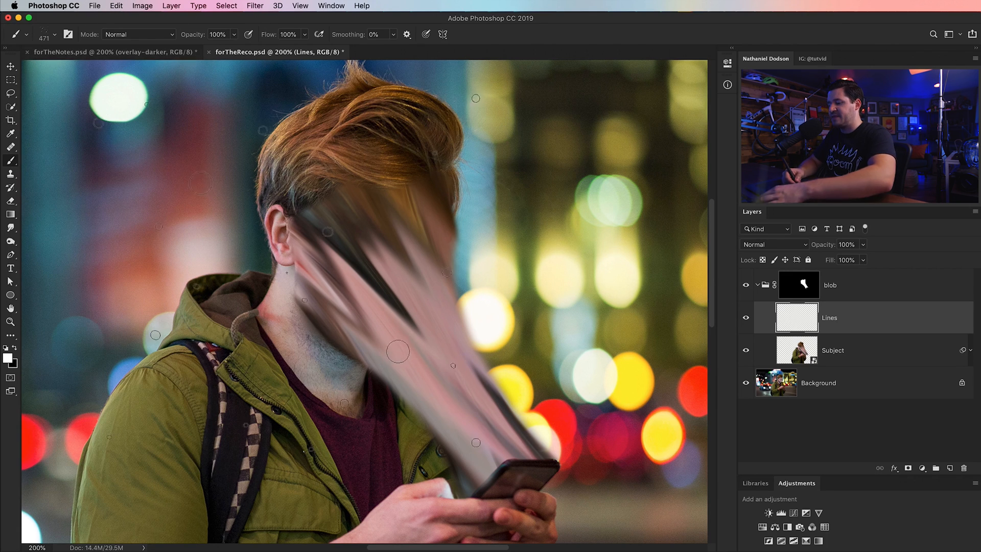
# - Reduce the hair-dots brush size to 45 px
pyautogui.rightClick(409, 340)
pyautogui.press('Escape')
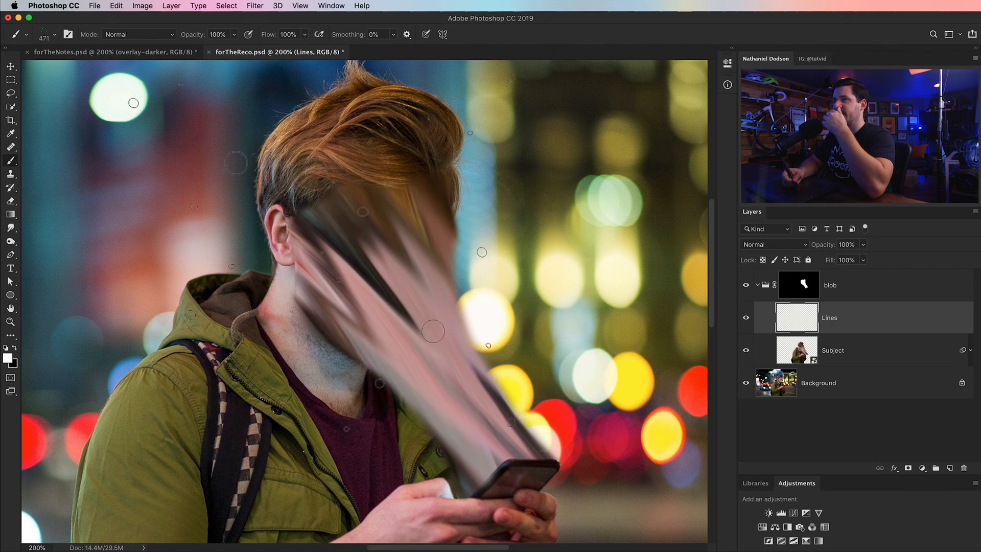
pyautogui.press('[')
pyautogui.press('[')
pyautogui.press('[')
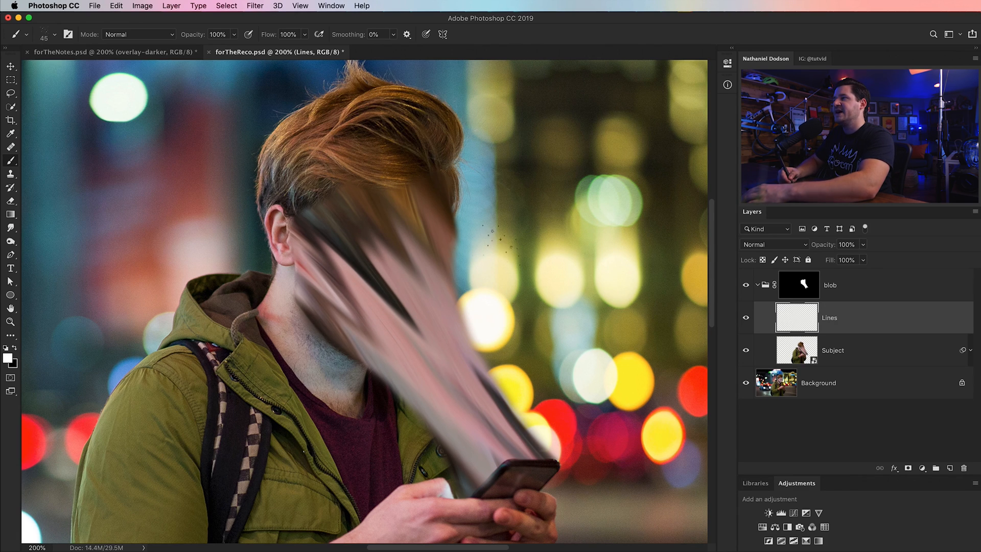
# - Try white hair-like strokes following the streaks down toward the phone, and undo them
pyautogui.moveTo(390, 291); pyautogui.dragTo(465, 396)
pyautogui.moveTo(369, 256)
pyautogui.mouseDown()
pyautogui.moveTo(483, 422)
pyautogui.moveTo(469, 408)
pyautogui.mouseUp()
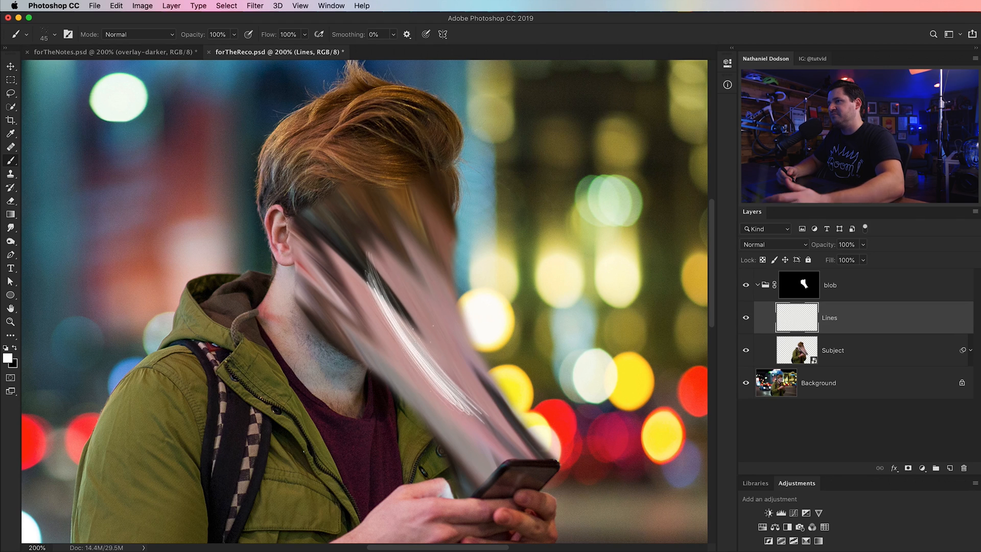
pyautogui.press('super+z')
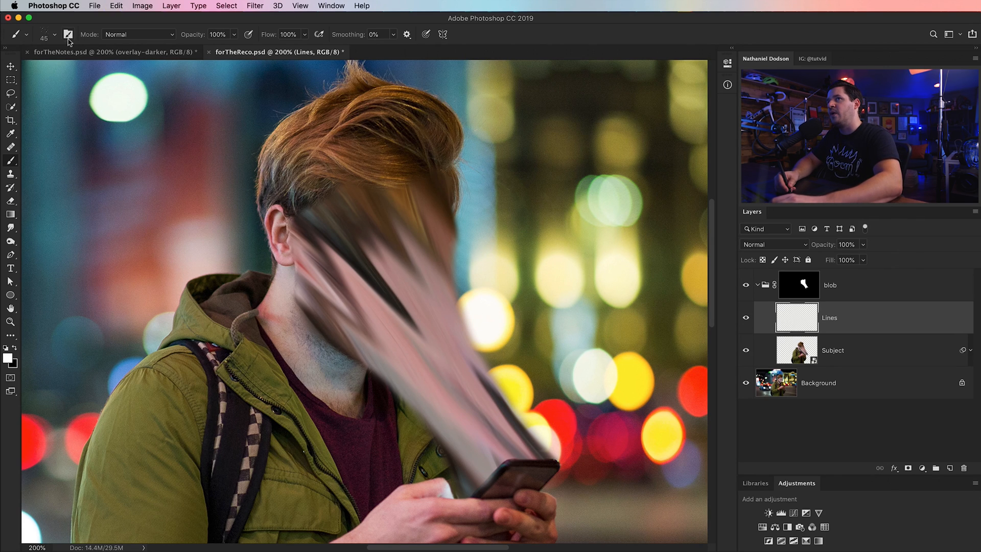
# - Set the hair-dots brush tip's spacing to 1%
pyautogui.click(68, 36)
pyautogui.moveTo(82, 107); pyautogui.dragTo(115, 92)
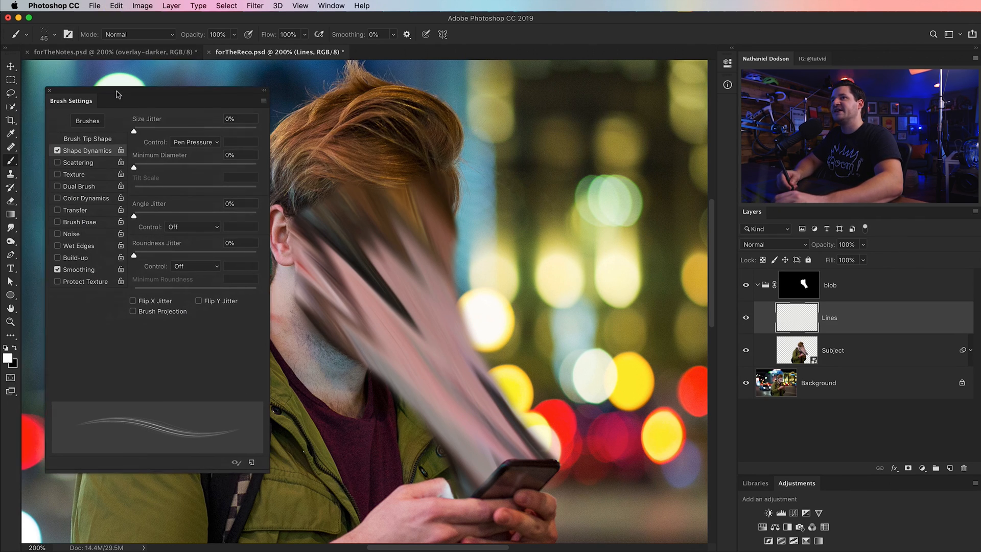
pyautogui.click(91, 138)
pyautogui.moveTo(136, 370); pyautogui.dragTo(118, 374)
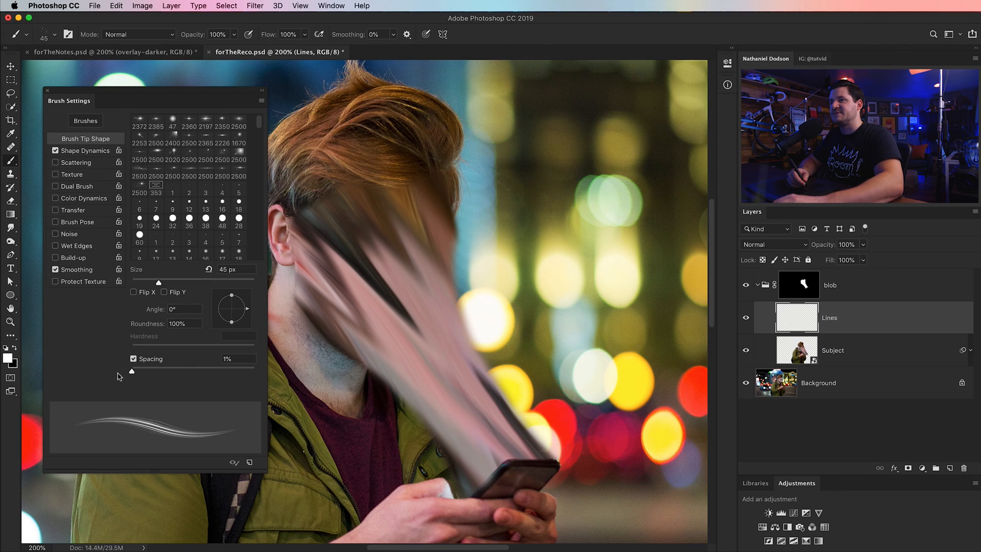
pyautogui.click(47, 92)
# - Try white strokes with the tighter spacing from the dark streak toward the phone, undoing each one
pyautogui.moveTo(376, 246)
pyautogui.mouseDown()
pyautogui.moveTo(460, 389)
pyautogui.moveTo(490, 421)
pyautogui.mouseUp()
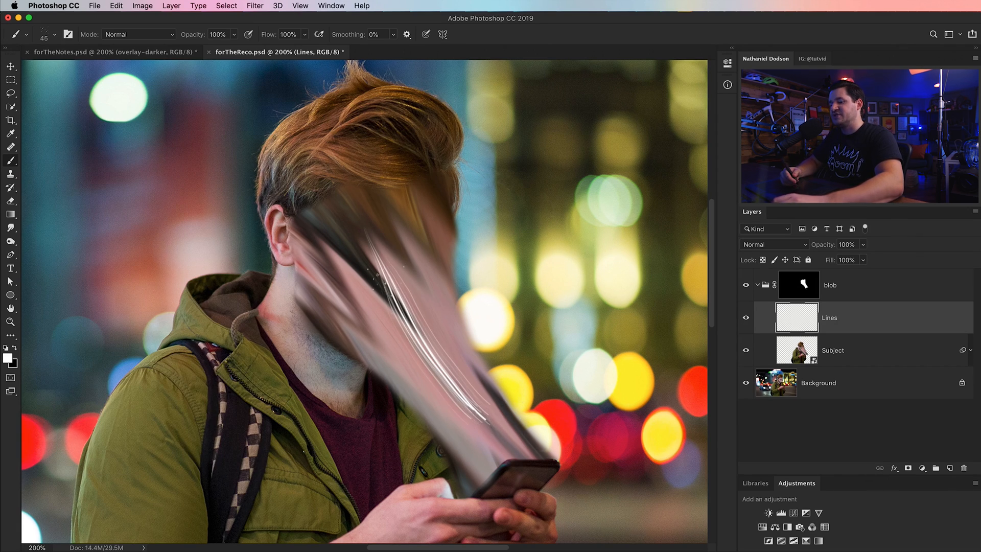
pyautogui.press('super+z')
pyautogui.moveTo(358, 251); pyautogui.dragTo(488, 421)
pyautogui.press('super+z')
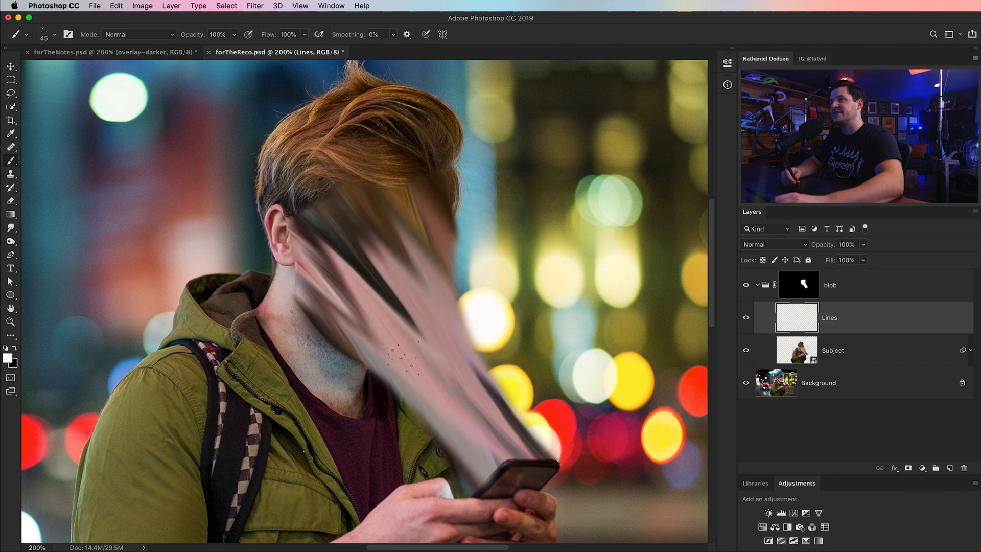
# - Paint faint hair strokes along the streaks on the Lines layer, sampling cream, yellow, red and muted purple from the background lights
pyautogui.hscroll(3, 510, 279)
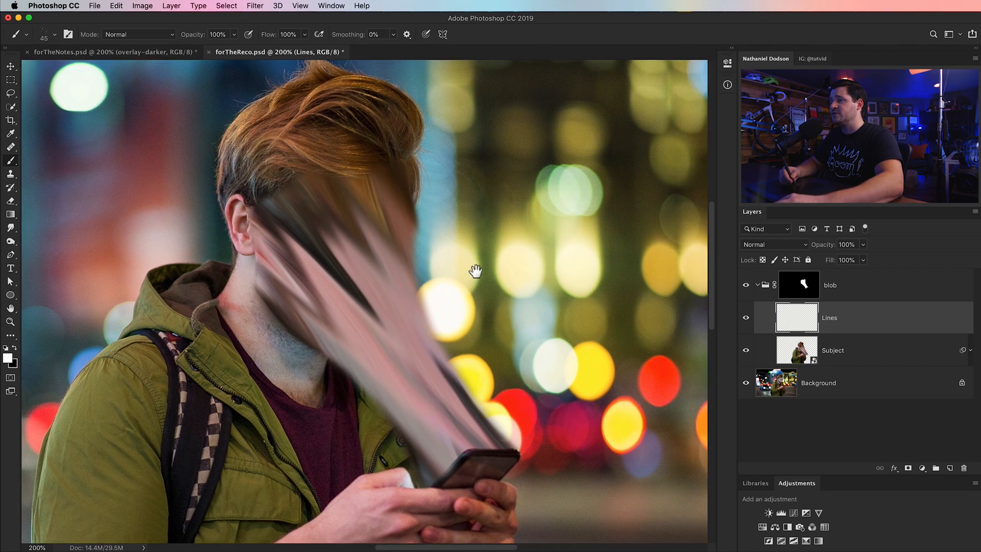
pyautogui.keyDown('alt'); pyautogui.click(457, 305); pyautogui.keyUp('alt')
pyautogui.moveTo(458, 304); pyautogui.dragTo(472, 319)
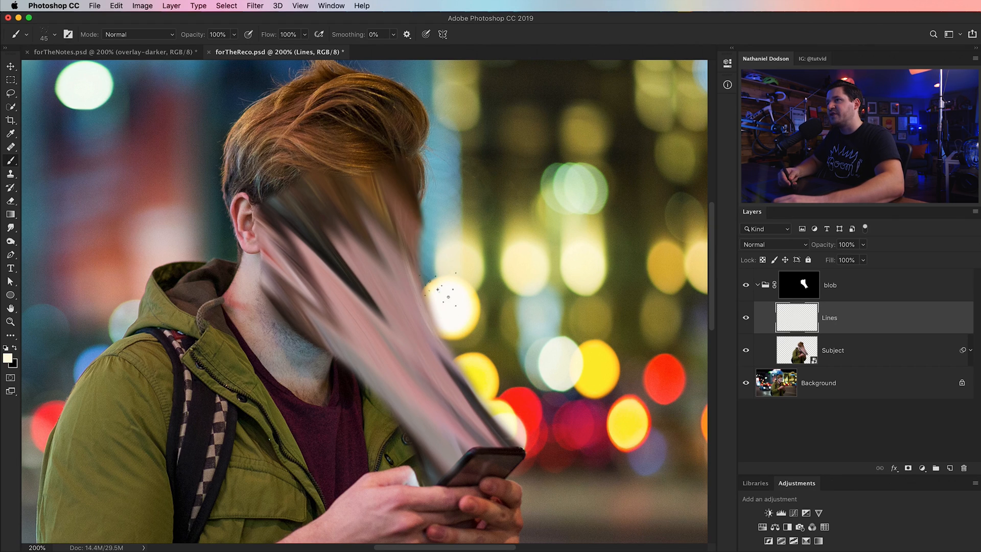
pyautogui.keyDown('alt'); pyautogui.click(477, 360); pyautogui.keyUp('alt')
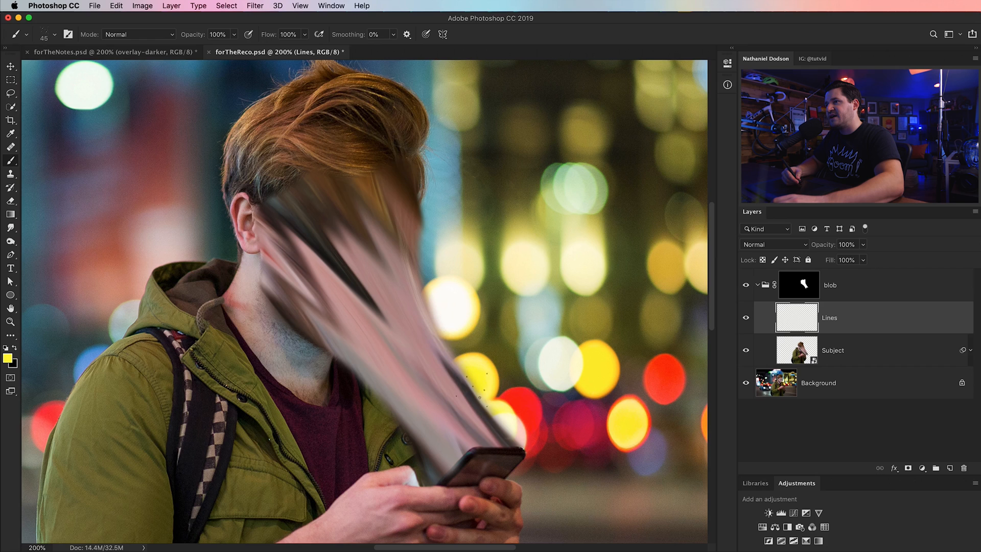
pyautogui.keyDown('alt'); pyautogui.click(523, 398); pyautogui.keyUp('alt')
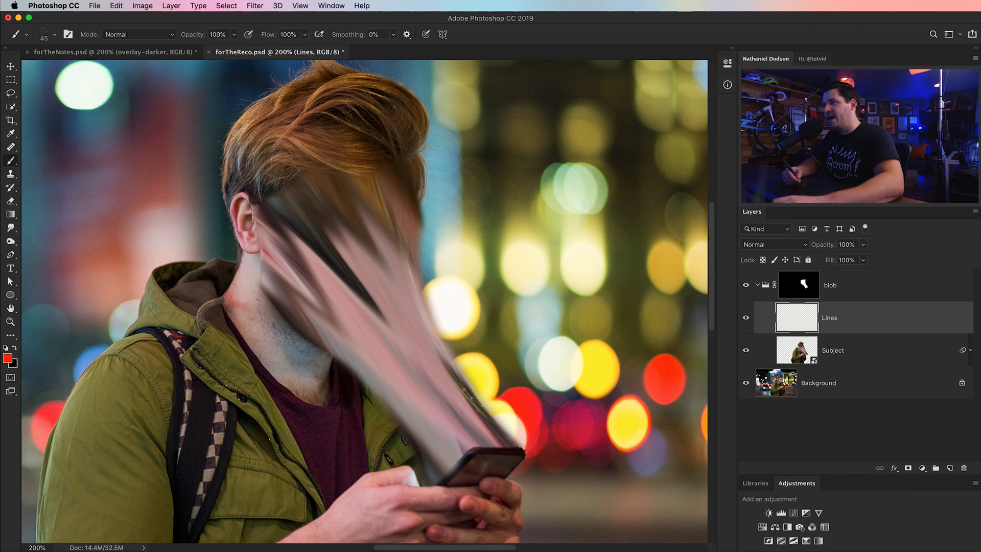
pyautogui.keyDown('alt'); pyautogui.click(511, 424); pyautogui.keyUp('alt')
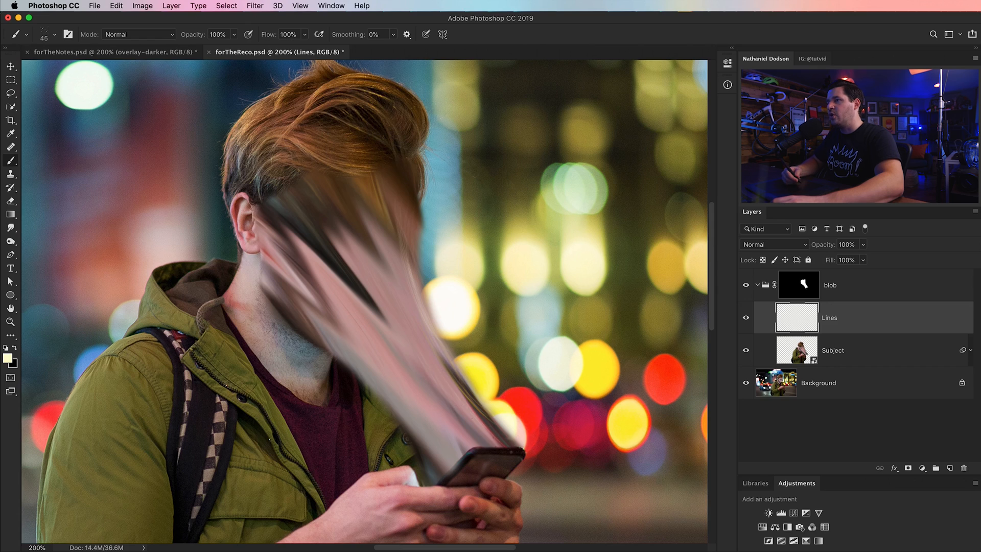
pyautogui.keyDown('alt'); pyautogui.click(120, 250); pyautogui.keyUp('alt')
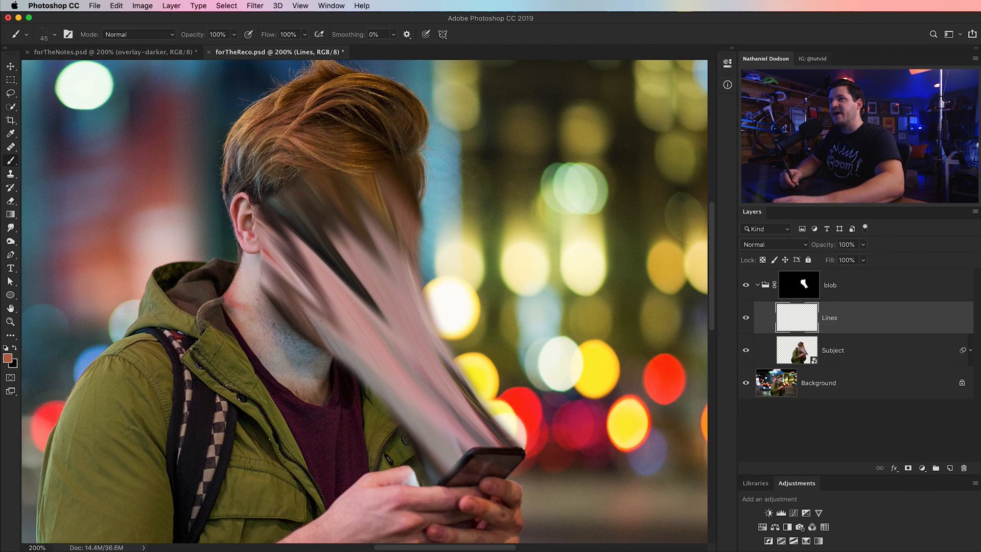
pyautogui.keyDown('alt'); pyautogui.click(84, 186); pyautogui.keyUp('alt')
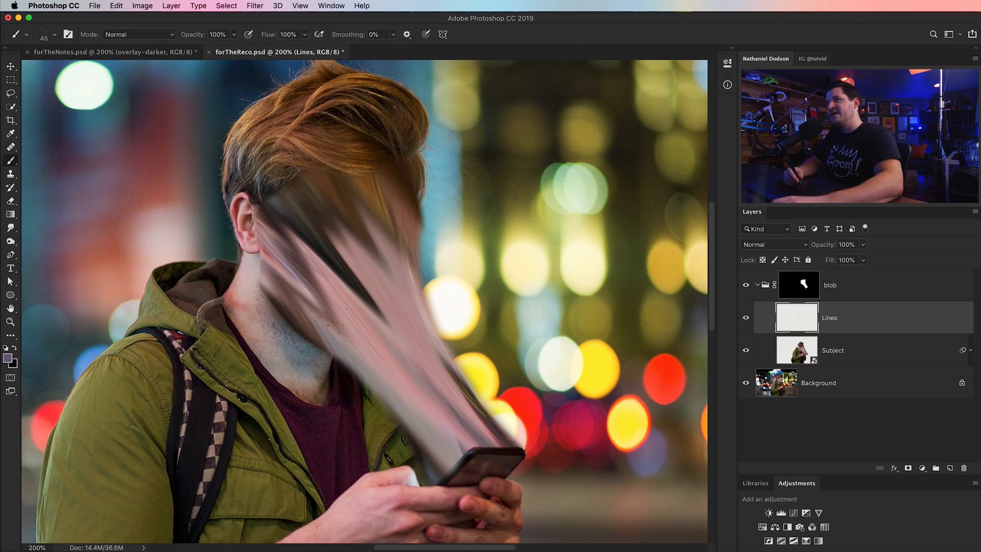
# - Add a new layer above the blob group and draw a cream guide curve beside the face with a 9 px round brush
pyautogui.click(880, 284)
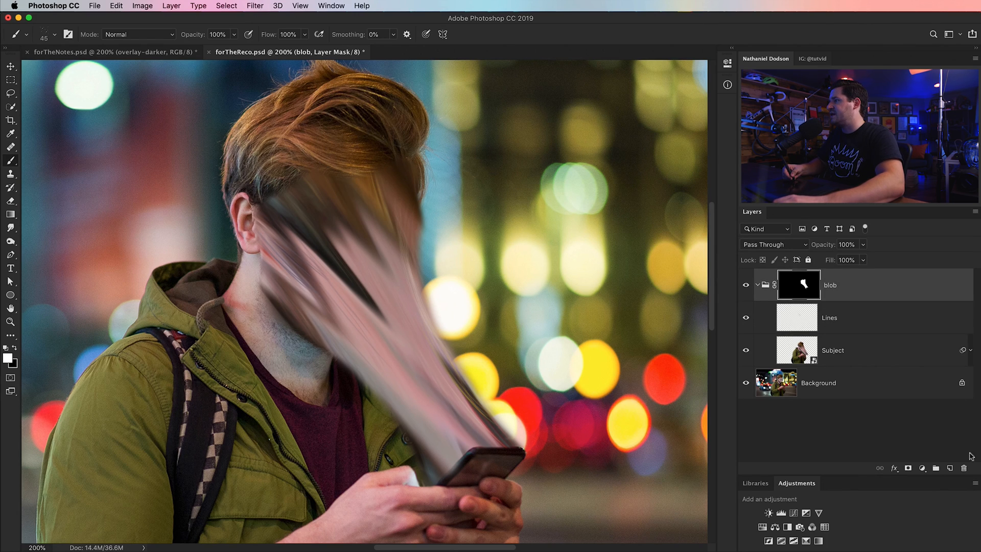
pyautogui.click(952, 471)
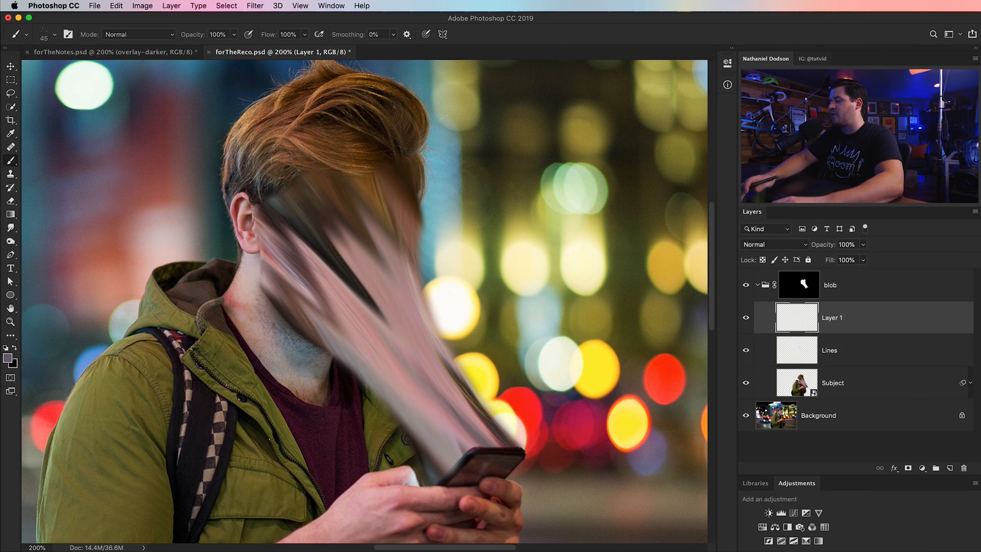
pyautogui.press('super+shift+bracketright')
pyautogui.rightClick(356, 280)
pyautogui.moveTo(398, 219); pyautogui.dragTo(386, 219)
pyautogui.press('Return')
pyautogui.moveTo(420, 154)
pyautogui.mouseDown()
pyautogui.moveTo(443, 269)
pyautogui.moveTo(489, 355)
pyautogui.moveTo(552, 410)
pyautogui.mouseUp()
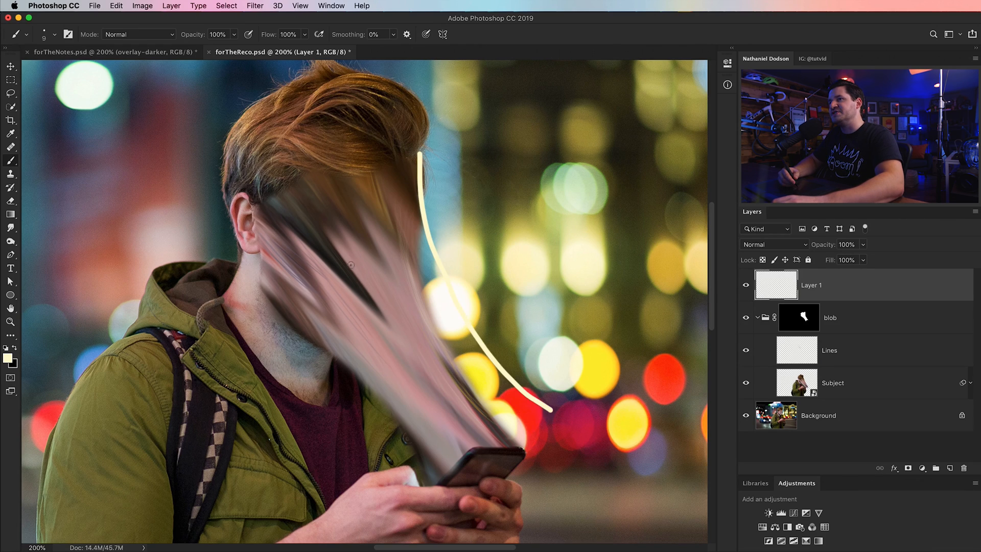
# - Sketch a cream curve from the neck to the phone and arrows for wrong stroke directions, and undo them
pyautogui.moveTo(241, 296)
pyautogui.mouseDown()
pyautogui.moveTo(362, 368)
pyautogui.moveTo(435, 445)
pyautogui.moveTo(468, 511)
pyautogui.mouseUp()
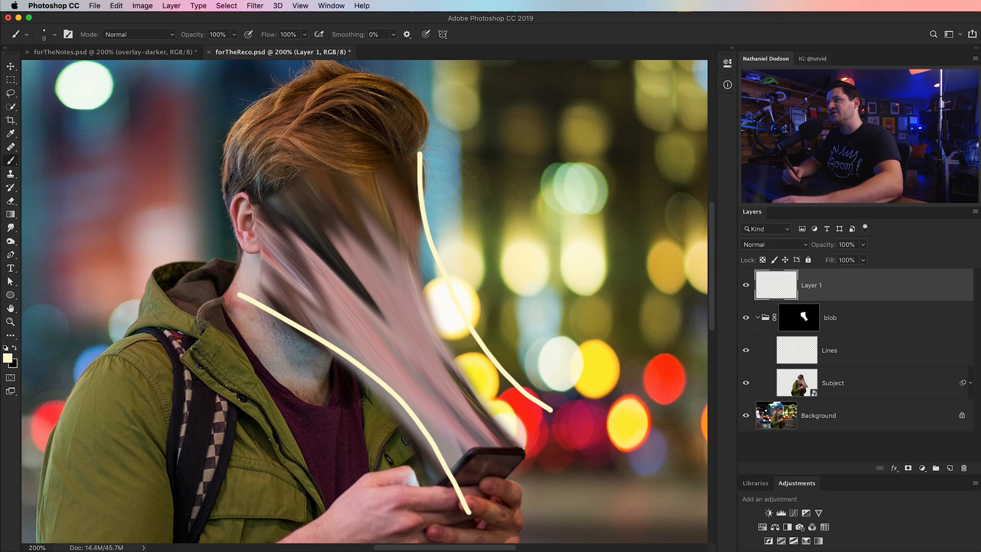
pyautogui.moveTo(388, 212)
pyautogui.mouseDown()
pyautogui.moveTo(554, 330)
pyautogui.moveTo(521, 272)
pyautogui.mouseUp()
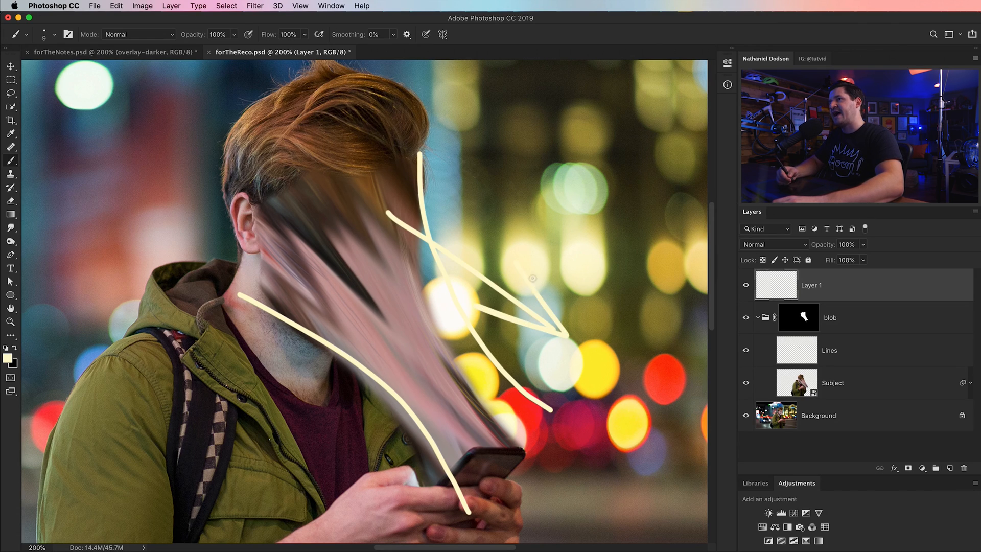
pyautogui.moveTo(335, 192)
pyautogui.mouseDown()
pyautogui.moveTo(317, 297)
pyautogui.moveTo(344, 242)
pyautogui.mouseUp()
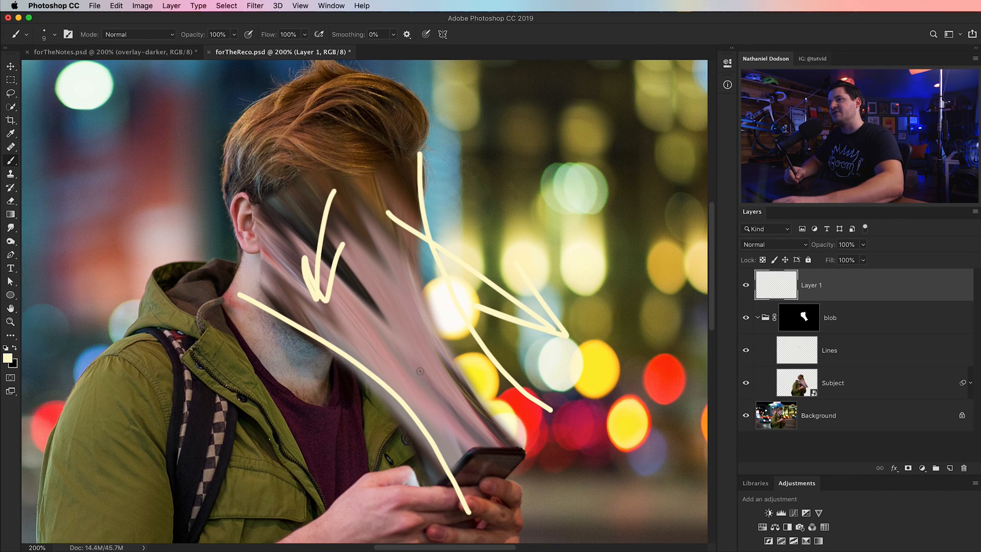
pyautogui.moveTo(409, 355)
pyautogui.mouseDown()
pyautogui.moveTo(377, 373)
pyautogui.moveTo(402, 385)
pyautogui.mouseUp()
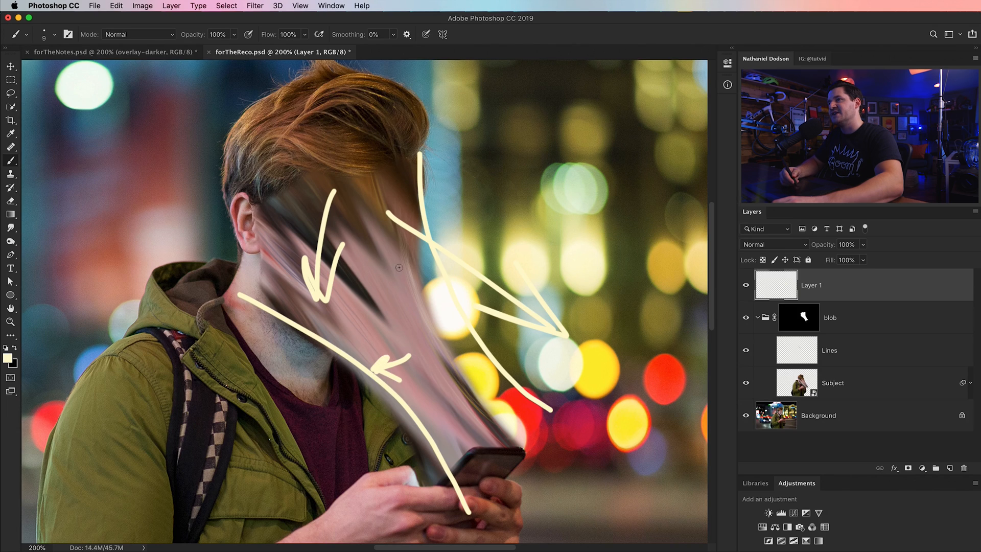
pyautogui.press('super+z')
pyautogui.press('super+z')
pyautogui.press('super+z')
pyautogui.press('super+z')
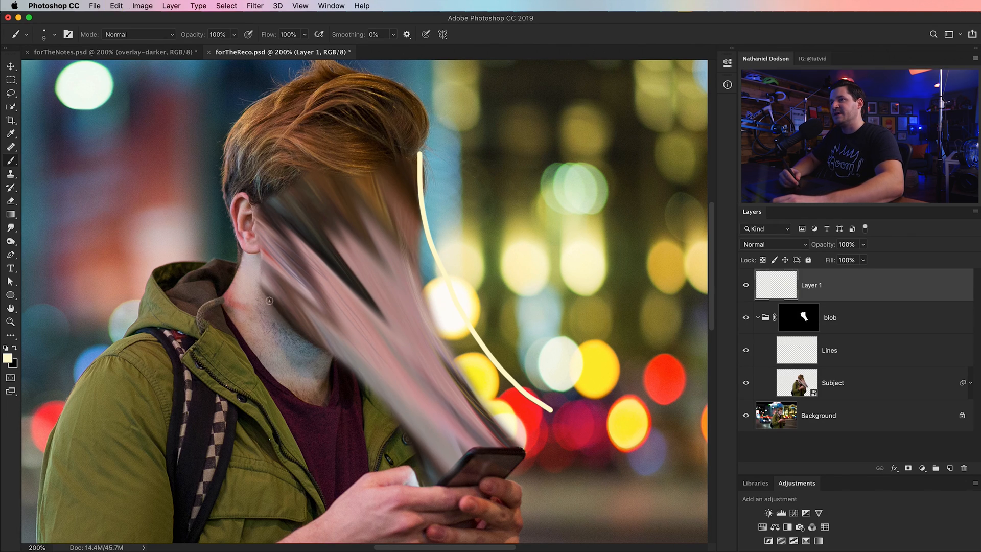
# - Draw cream guide curves following the flow from the face into the phone, and delete the guide layer
pyautogui.moveTo(270, 300); pyautogui.dragTo(423, 420)
pyautogui.moveTo(392, 202); pyautogui.dragTo(454, 366)
pyautogui.moveTo(343, 230); pyautogui.dragTo(418, 326)
pyautogui.moveTo(275, 230); pyautogui.dragTo(392, 354)
pyautogui.moveTo(451, 387); pyautogui.dragTo(529, 457)
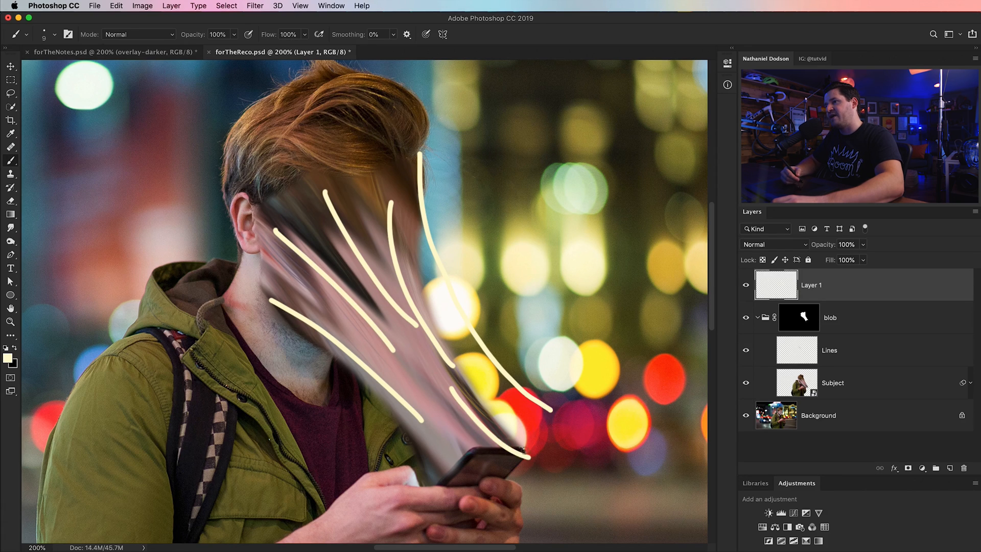
pyautogui.moveTo(427, 426)
pyautogui.mouseDown()
pyautogui.moveTo(445, 496)
pyautogui.moveTo(467, 460)
pyautogui.moveTo(476, 478)
pyautogui.mouseUp()
pyautogui.moveTo(448, 410); pyautogui.dragTo(505, 464)
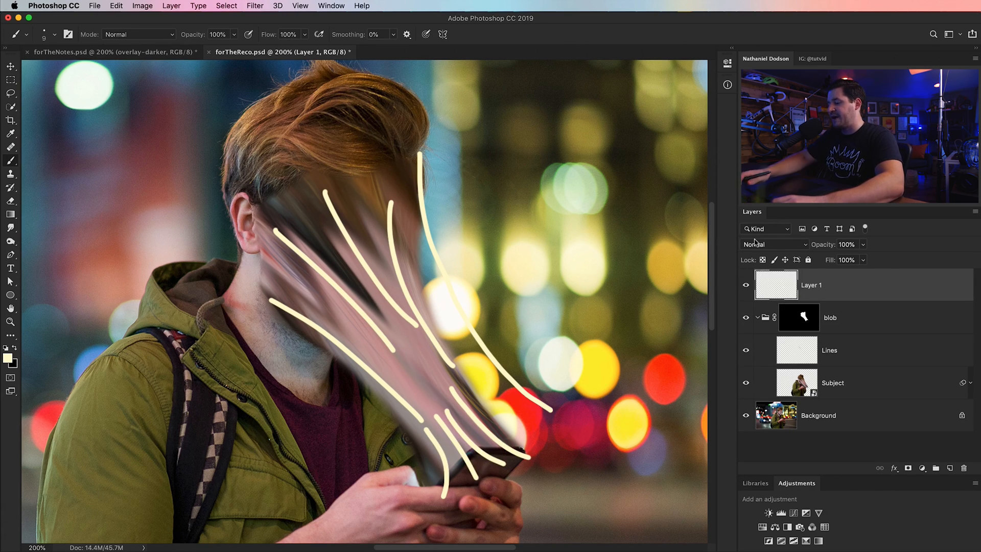
pyautogui.press('BackSpace')
# - Paint yellow, pale and crimson strands on the Lines layer from the face into the phone with the 45 px hair-dots brush
pyautogui.click(797, 327)
pyautogui.rightClick(502, 258)
pyautogui.doubleClick(502, 258)
pyautogui.moveTo(521, 438); pyautogui.dragTo(271, 240)
pyautogui.moveTo(317, 194)
pyautogui.mouseDown()
pyautogui.moveTo(485, 419)
pyautogui.moveTo(408, 337)
pyautogui.mouseUp()
pyautogui.moveTo(398, 227); pyautogui.dragTo(519, 444)
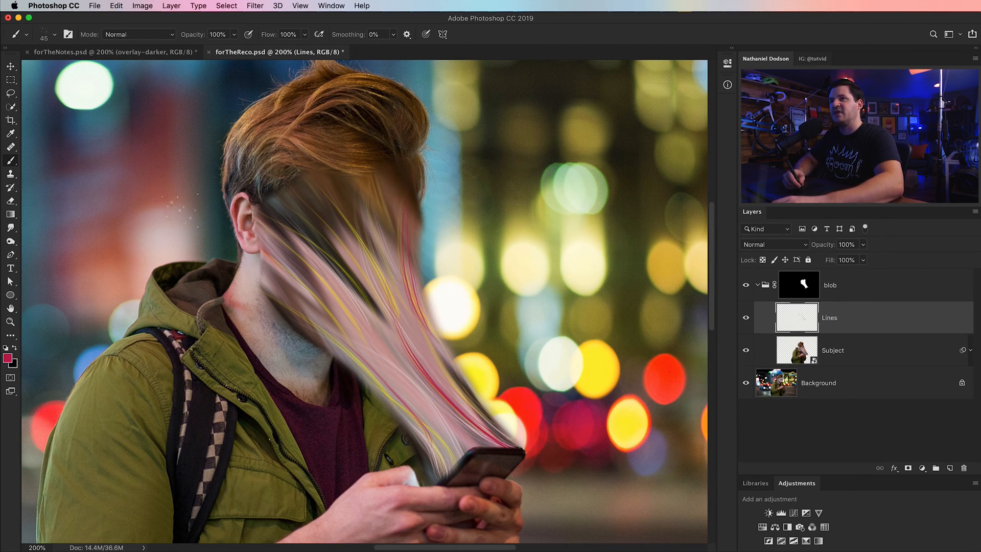
# - Add more crimson, yellow and pale strands beside the ear, along the lower face and near the phone, undoing the last stroke
pyautogui.moveTo(255, 225)
pyautogui.mouseDown()
pyautogui.moveTo(408, 388)
pyautogui.moveTo(506, 450)
pyautogui.moveTo(403, 399)
pyautogui.mouseUp()
pyautogui.moveTo(511, 440); pyautogui.dragTo(449, 413)
pyautogui.moveTo(388, 357); pyautogui.dragTo(454, 429)
pyautogui.moveTo(409, 184); pyautogui.dragTo(414, 291)
pyautogui.moveTo(266, 229); pyautogui.dragTo(332, 352)
pyautogui.press('super+z')
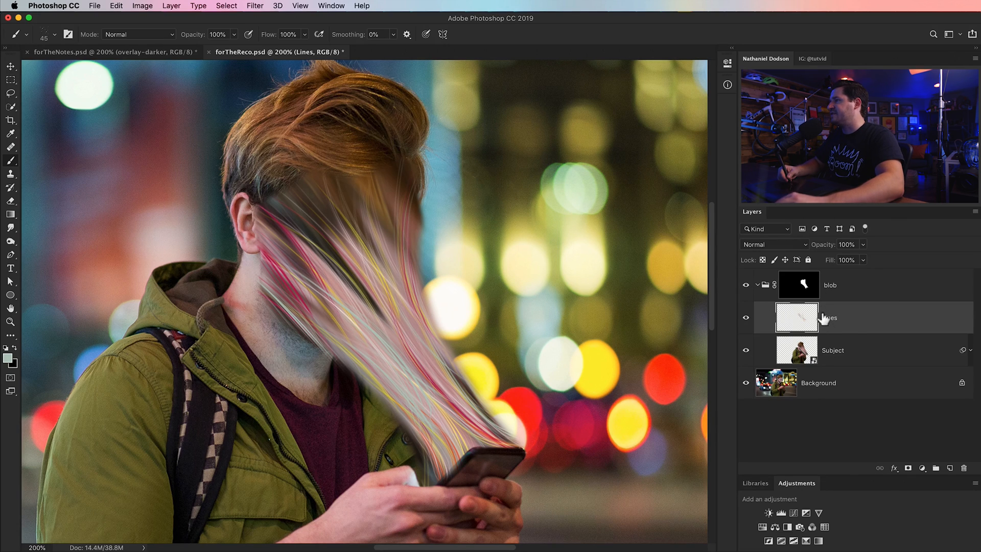
# - Add a Curves adjustment above the Lines layer with lifted blacks, a shadow point at input 47, output 41, and raised highlights
pyautogui.click(794, 513)
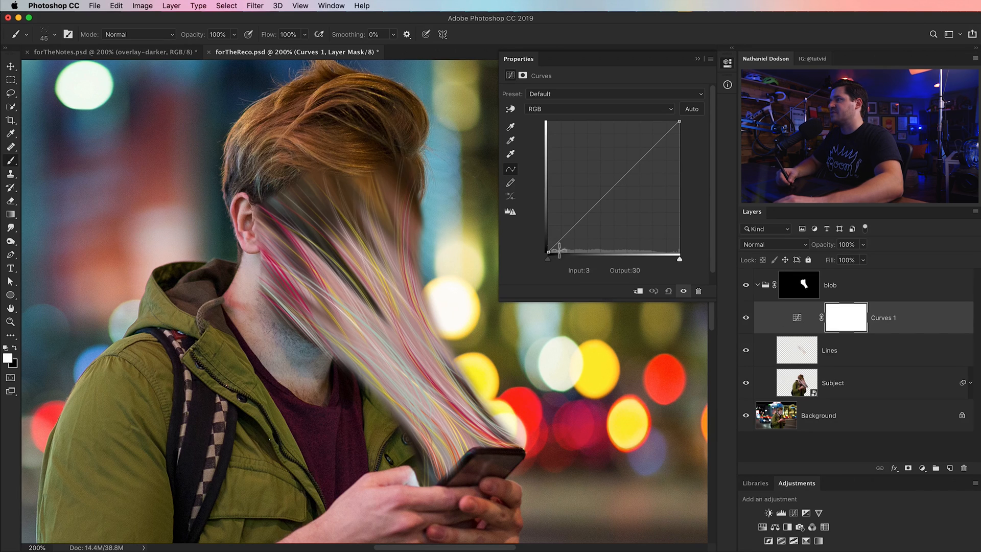
pyautogui.moveTo(557, 244)
pyautogui.mouseDown()
pyautogui.moveTo(561, 257)
pyautogui.moveTo(547, 258)
pyautogui.mouseUp()
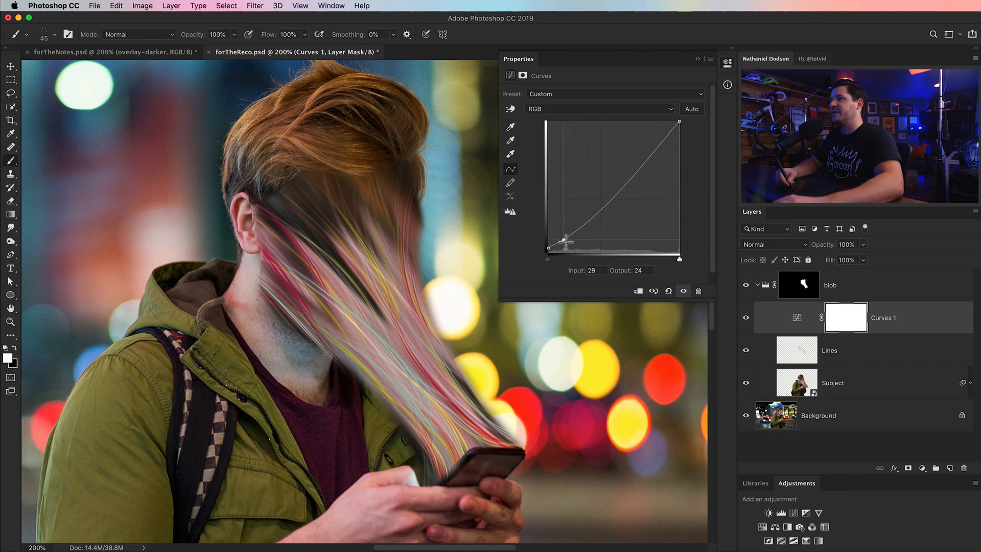
pyautogui.moveTo(630, 184); pyautogui.dragTo(619, 170)
pyautogui.moveTo(570, 242); pyautogui.dragTo(568, 240)
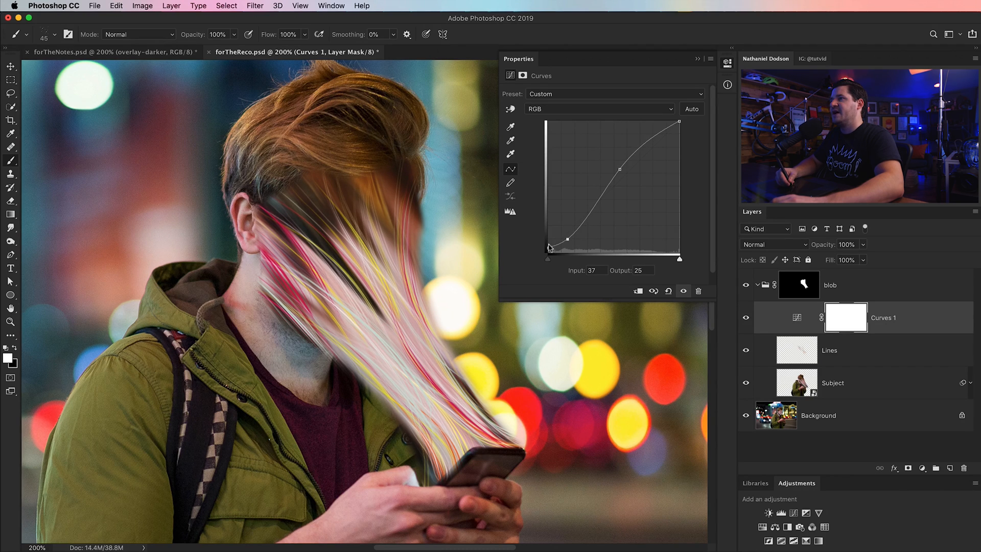
pyautogui.moveTo(568, 239); pyautogui.dragTo(573, 231)
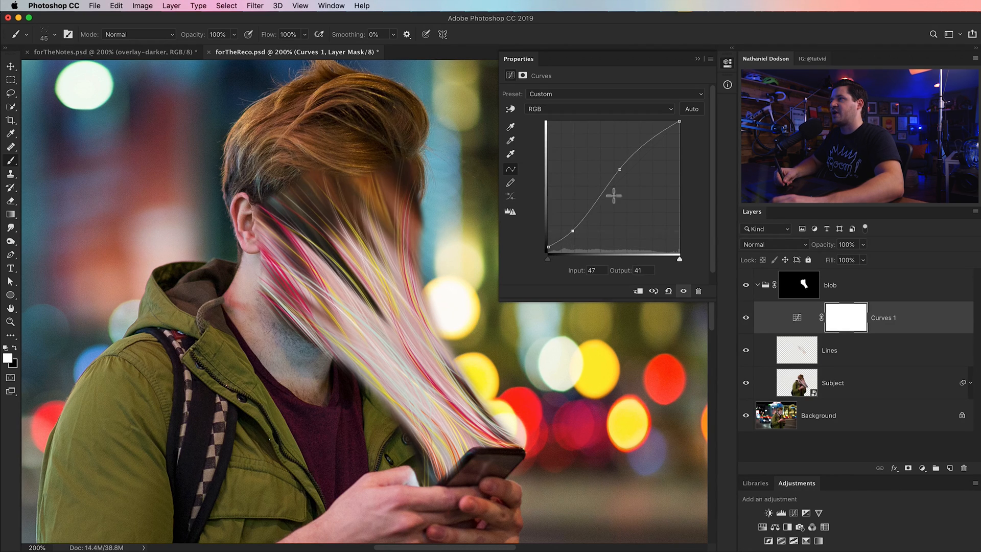
pyautogui.moveTo(627, 172); pyautogui.dragTo(629, 171)
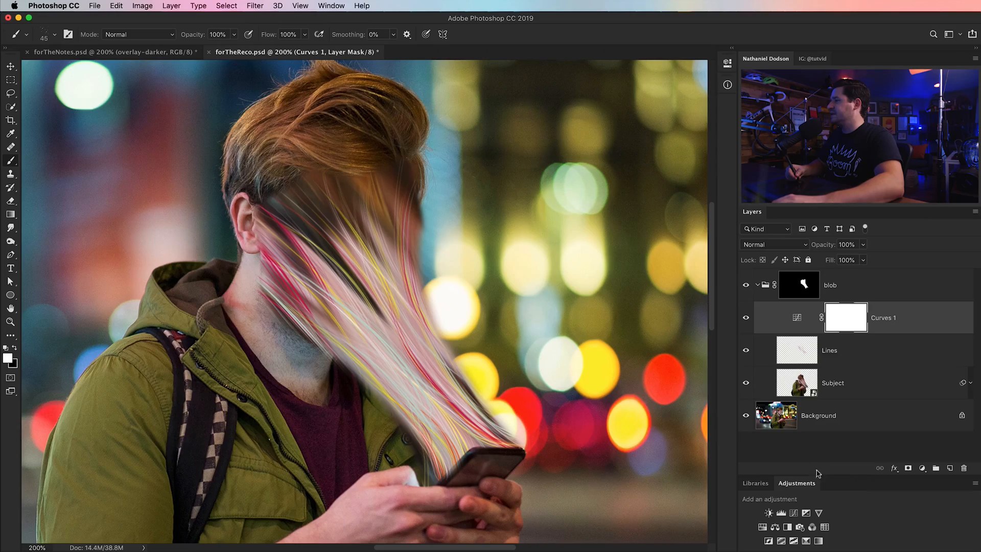
# - Add two more Curves adjustments in the blob group, rename the upper one Dodge, and invert its mask to black
pyautogui.click(794, 513)
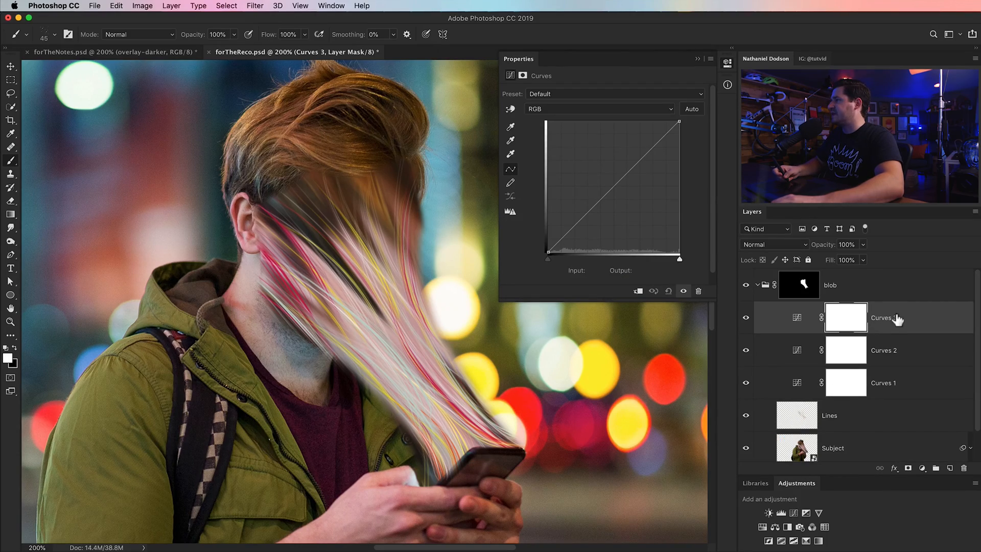
pyautogui.doubleClick(883, 318)
pyautogui.write('Dodge')
pyautogui.press('Return')
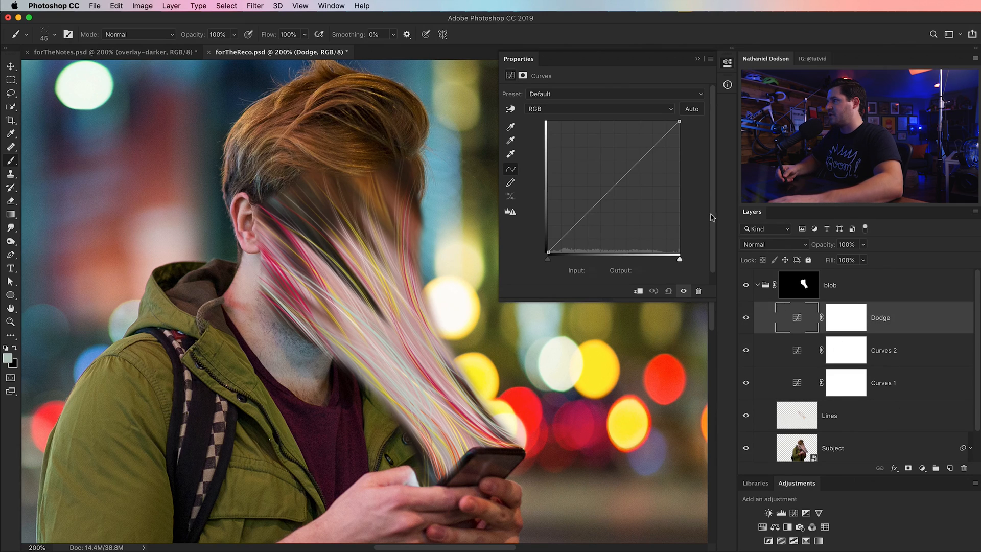
pyautogui.click(838, 325)
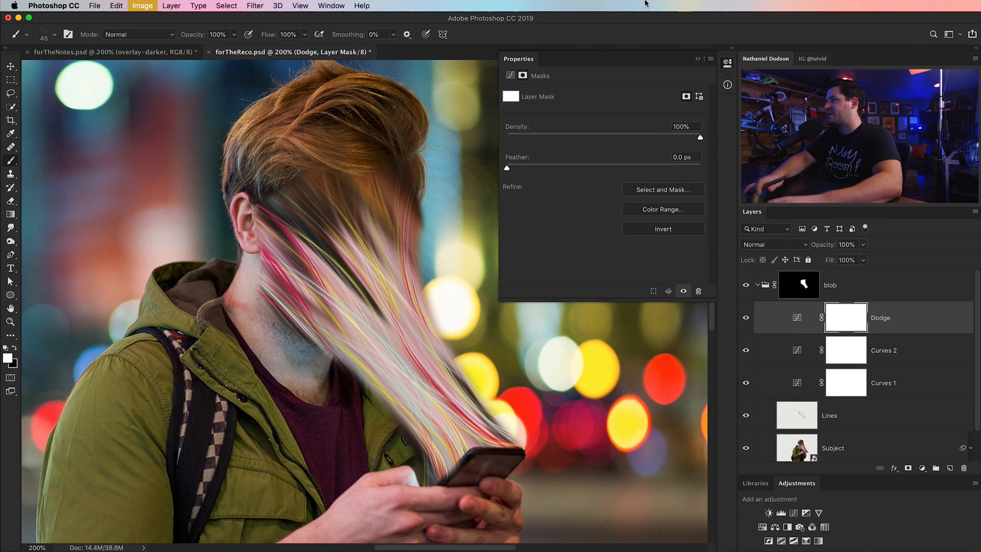
pyautogui.press('super+i')
# - Invert the Curves 2 layer's mask to black and rename the layer Burn
pyautogui.click(854, 353)
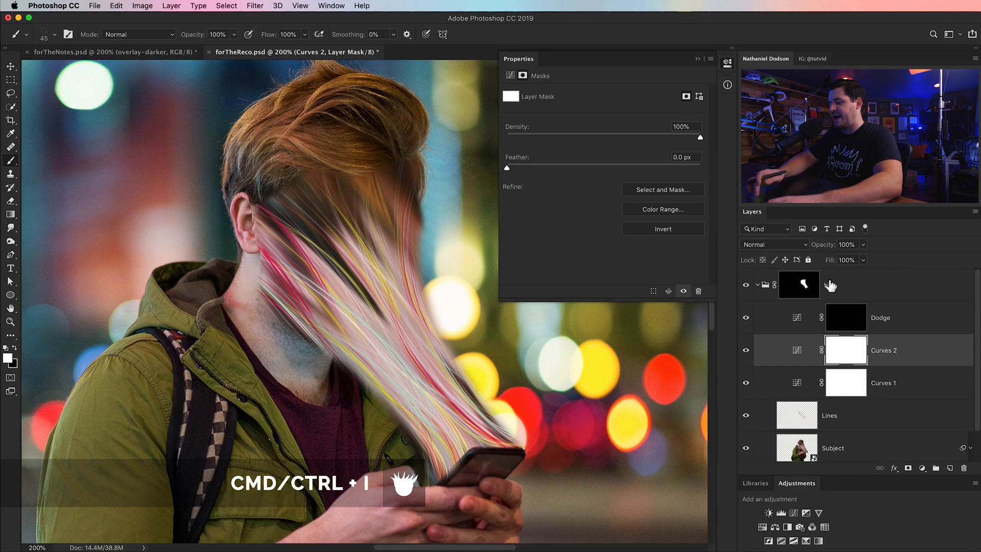
pyautogui.press('super+i')
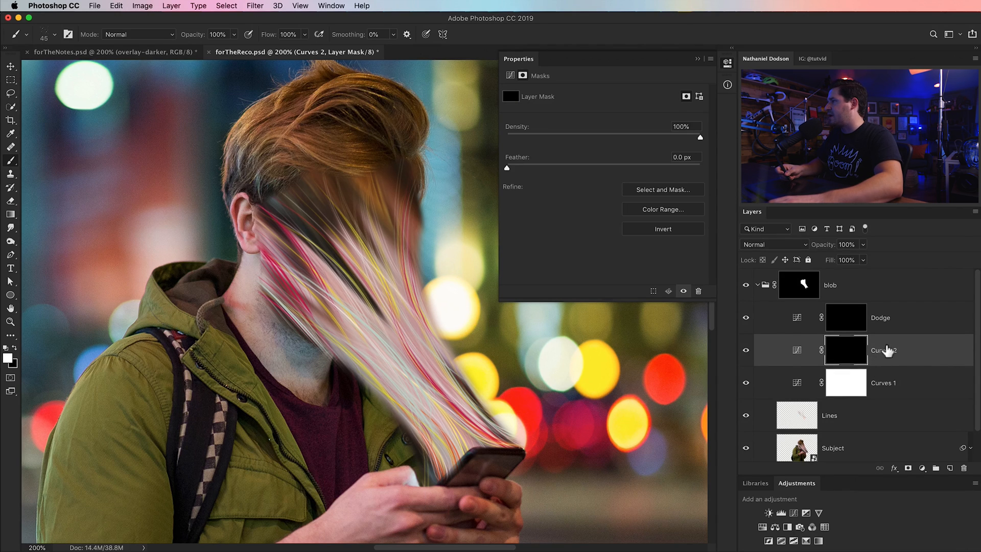
pyautogui.doubleClick(886, 352)
pyautogui.press('Escape')
pyautogui.doubleClick(884, 350)
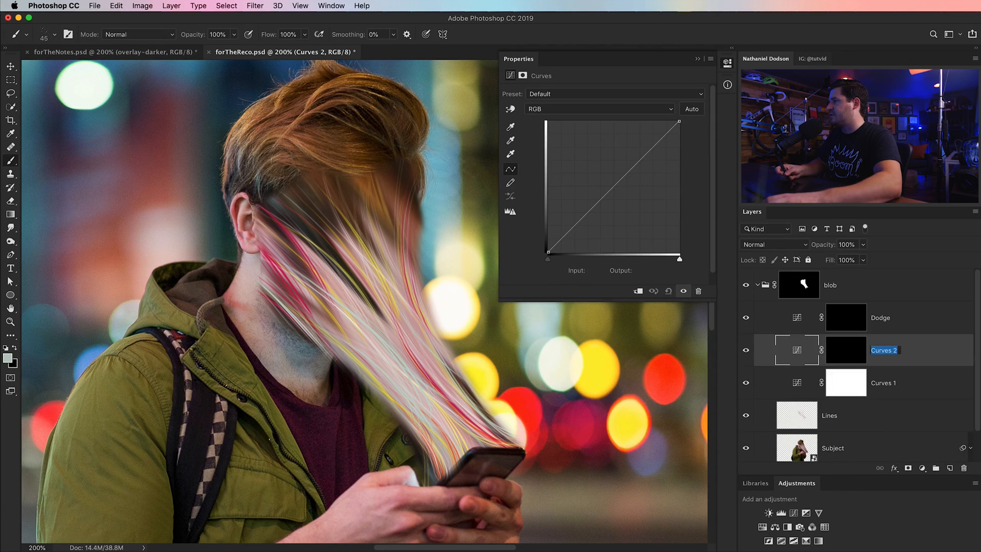
pyautogui.write('Burn')
pyautogui.press('Return')
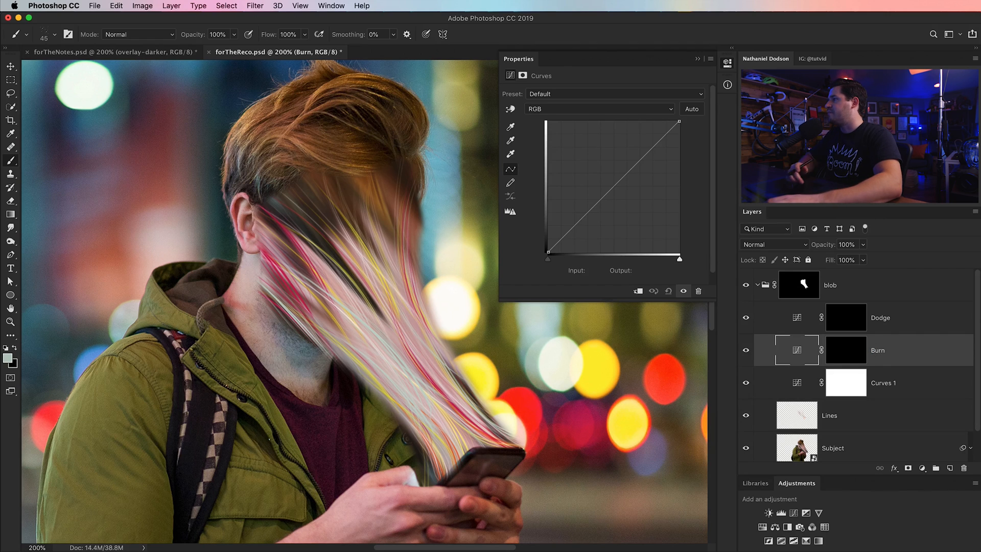
# - Set the Burn layer's blend mode to Multiply and the Dodge layer's to Screen, and select the Dodge layer's mask
pyautogui.click(788, 246)
pyautogui.press('Escape')
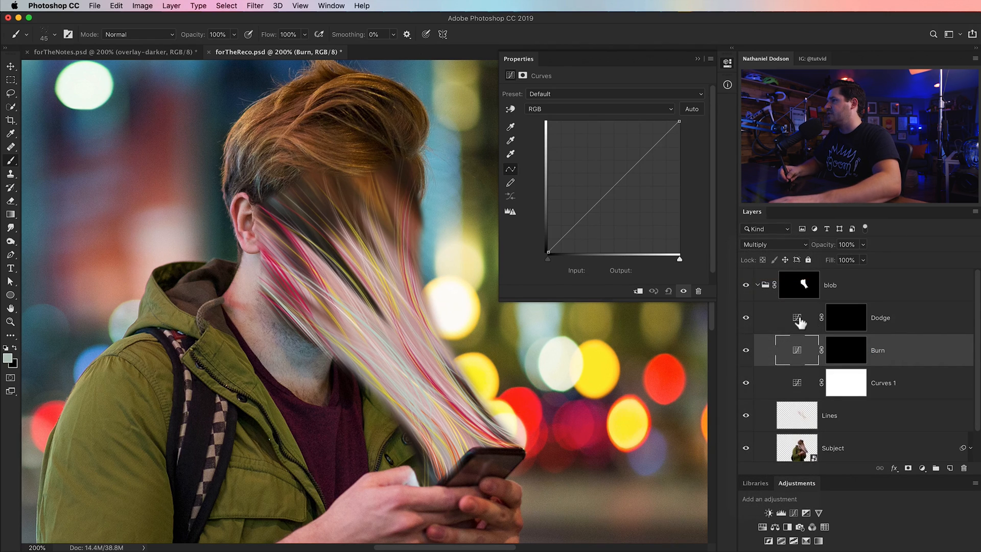
pyautogui.click(798, 317)
pyautogui.click(790, 246)
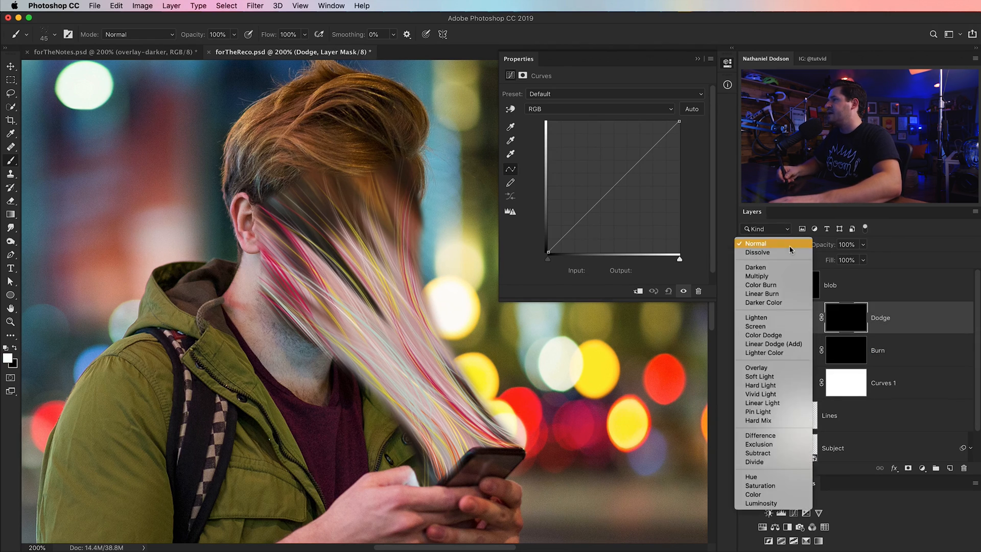
pyautogui.click(763, 327)
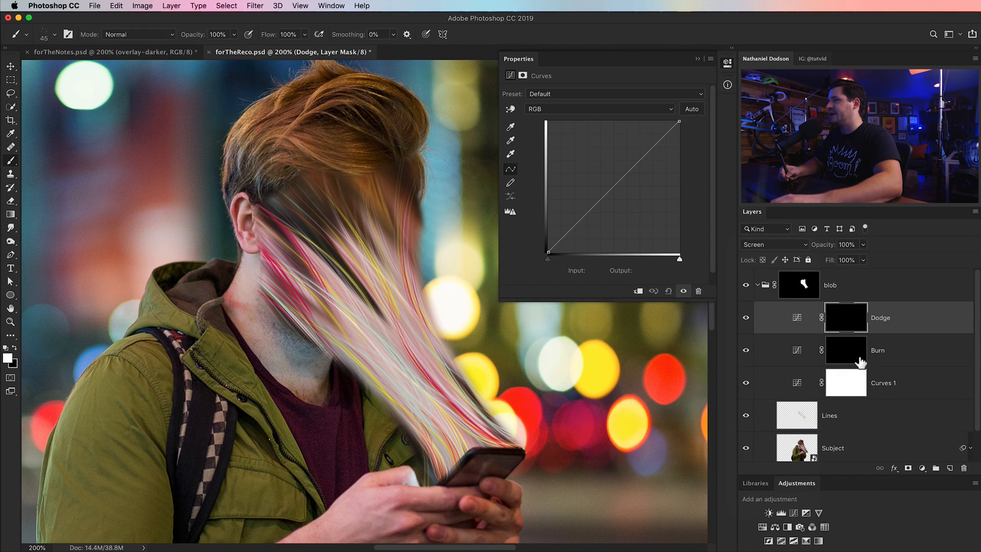
pyautogui.click(850, 319)
pyautogui.press('z')
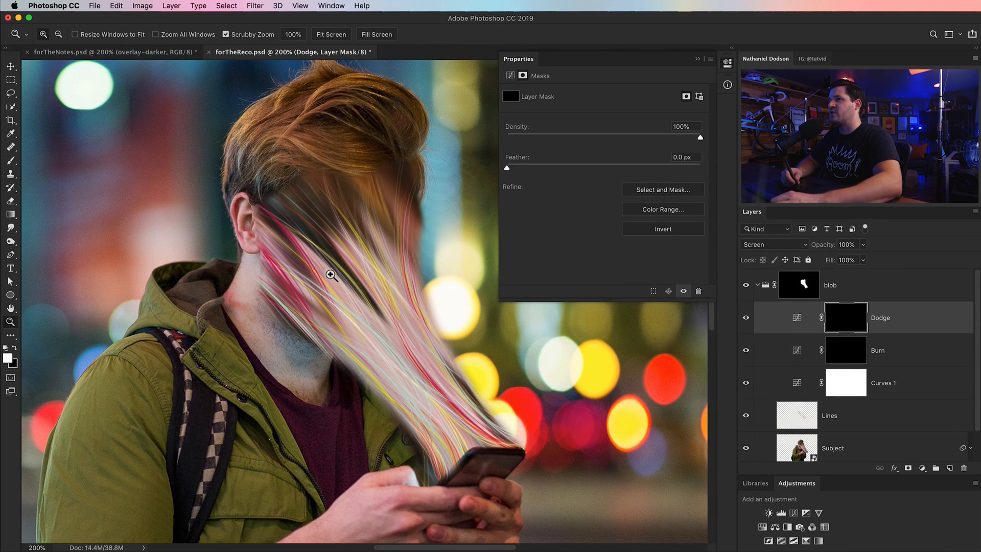
# - Set up a soft 25 px Brush with 32% opacity and 7% flow for painting on the Dodge mask
pyautogui.click(329, 275)
pyautogui.click(344, 278)
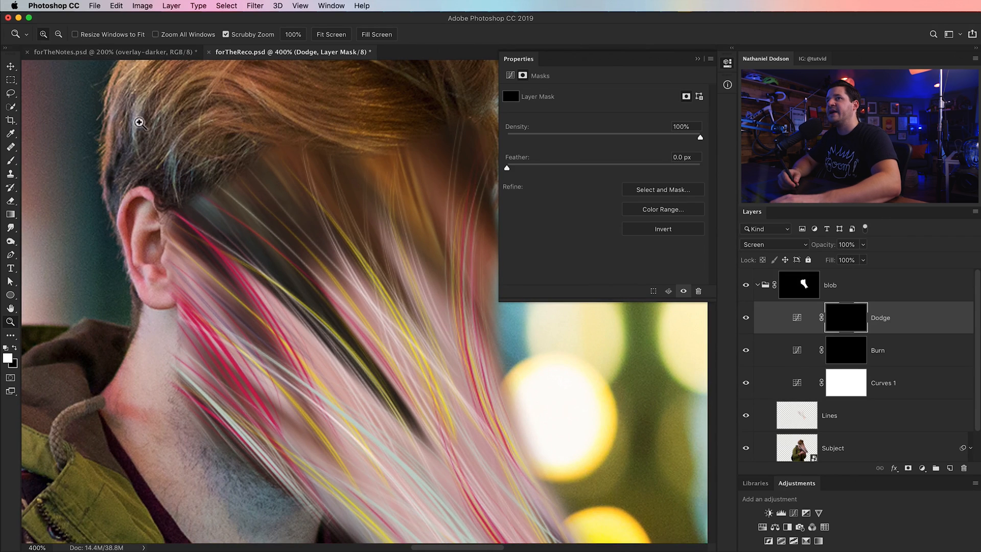
pyautogui.click(10, 160)
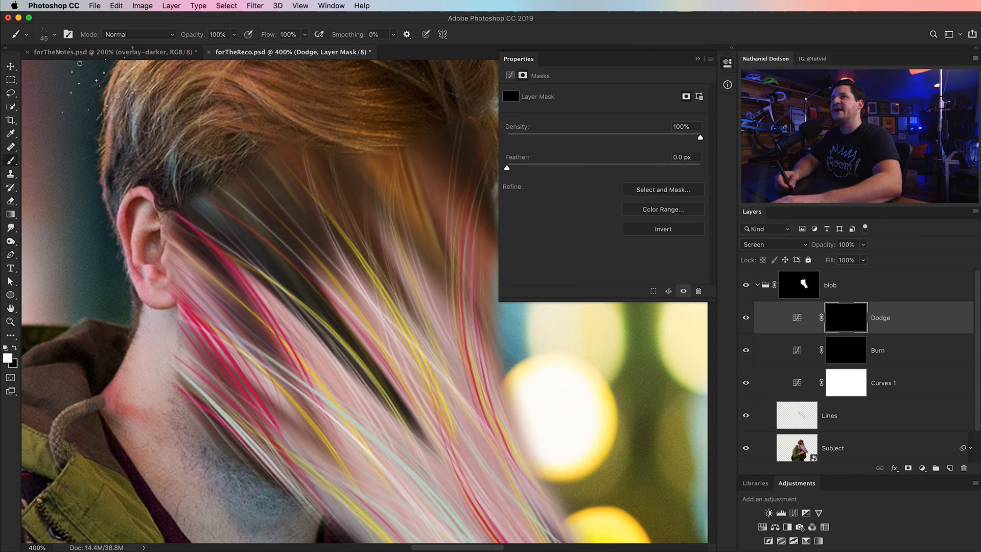
pyautogui.click(55, 34)
pyautogui.click(123, 115)
pyautogui.moveTo(114, 92)
pyautogui.mouseDown()
pyautogui.moveTo(59, 92)
pyautogui.moveTo(69, 69)
pyautogui.mouseUp()
pyautogui.moveTo(272, 43); pyautogui.dragTo(163, 47)
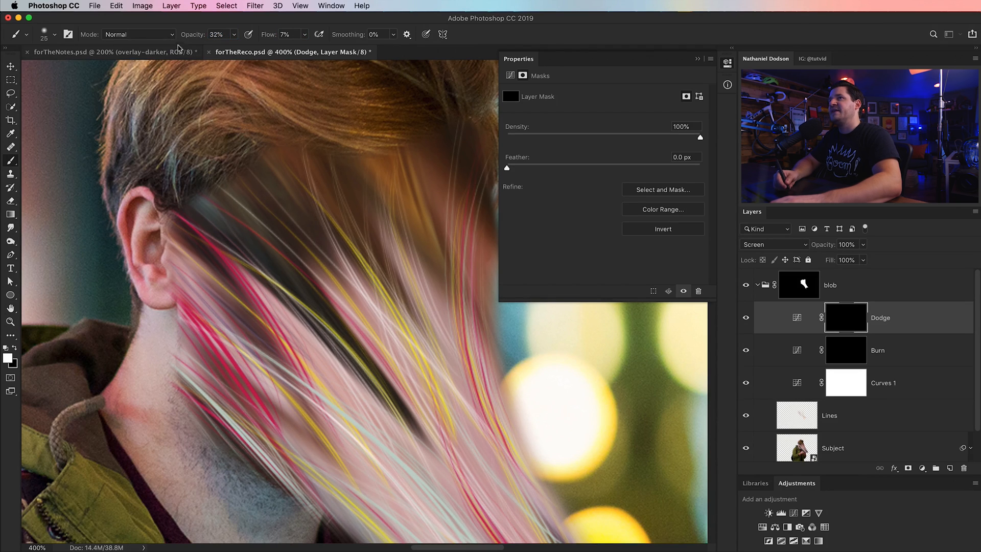
# - Paint white on the Dodge mask to brighten the upper face streaks, and compare the image with the layer hidden and shown
pyautogui.moveTo(204, 248)
pyautogui.mouseDown()
pyautogui.moveTo(258, 291)
pyautogui.moveTo(187, 228)
pyautogui.moveTo(198, 252)
pyautogui.moveTo(282, 329)
pyautogui.moveTo(174, 226)
pyautogui.moveTo(269, 285)
pyautogui.moveTo(249, 256)
pyautogui.moveTo(261, 257)
pyautogui.moveTo(302, 295)
pyautogui.moveTo(271, 220)
pyautogui.moveTo(321, 288)
pyautogui.moveTo(243, 288)
pyautogui.moveTo(194, 236)
pyautogui.moveTo(192, 218)
pyautogui.moveTo(312, 300)
pyautogui.mouseUp()
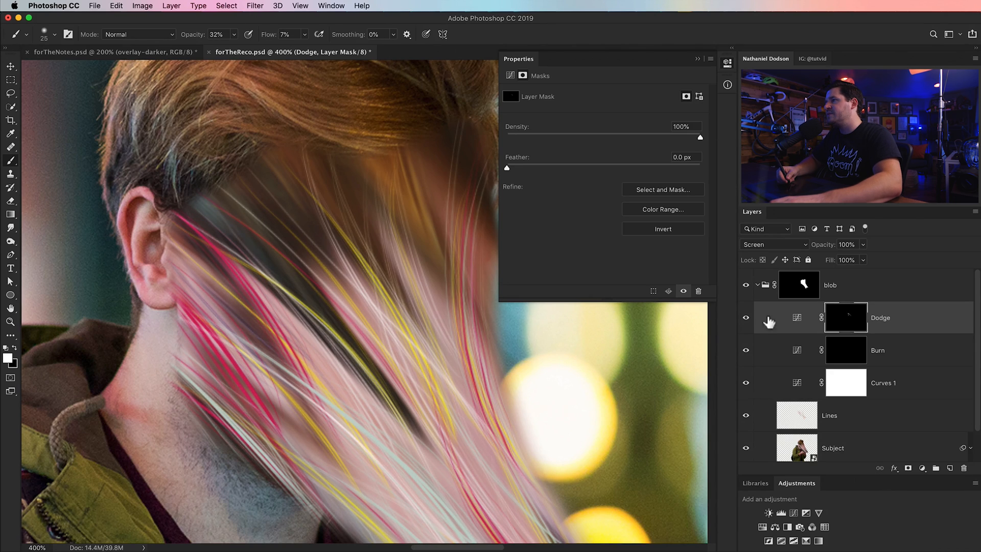
pyautogui.click(752, 319)
pyautogui.click(752, 320)
pyautogui.click(750, 321)
pyautogui.click(749, 321)
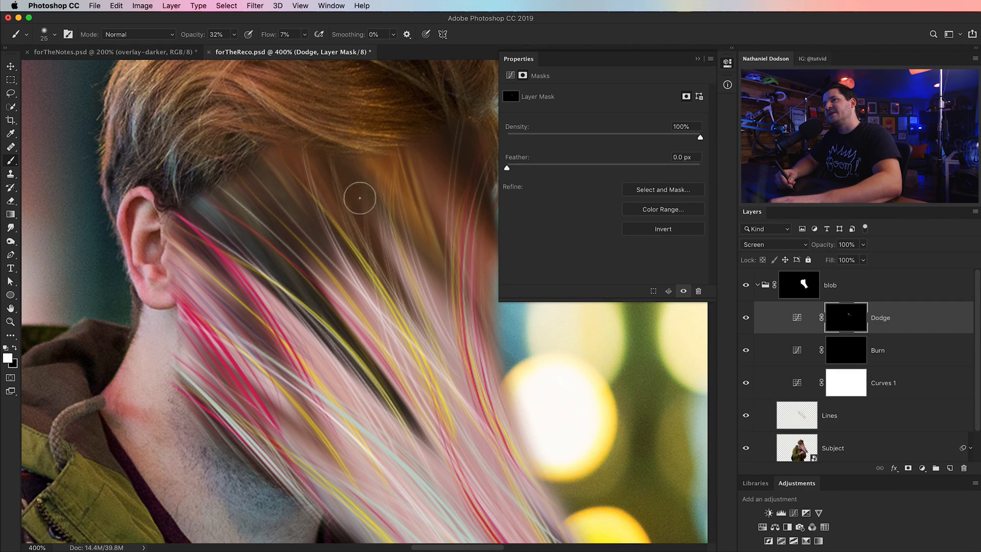
# - Brighten more streaks from the forehead down the stretched face on the Dodge mask, reducing the brush to 9 px for finer highlights
pyautogui.moveTo(371, 220)
pyautogui.mouseDown()
pyautogui.moveTo(366, 260)
pyautogui.moveTo(361, 212)
pyautogui.moveTo(388, 186)
pyautogui.moveTo(419, 204)
pyautogui.mouseUp()
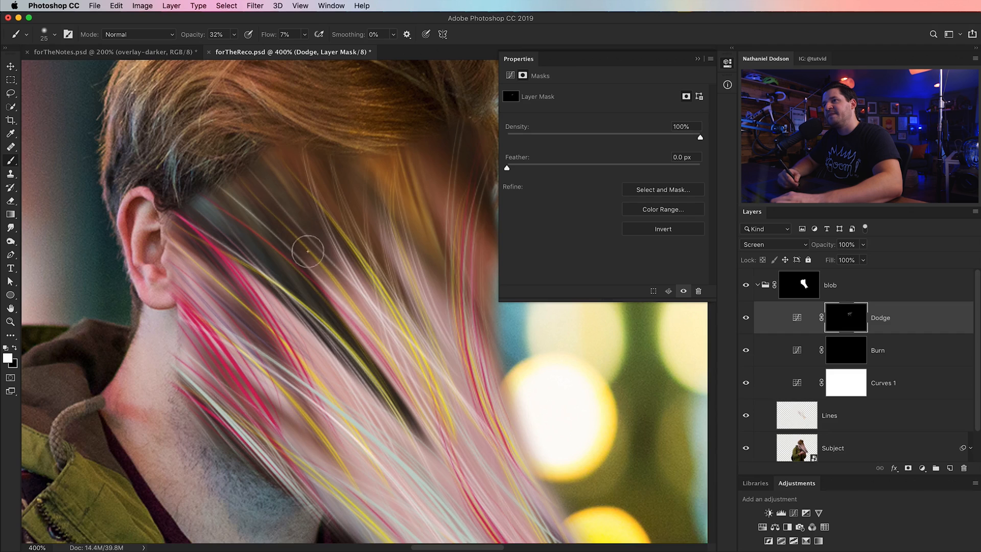
pyautogui.moveTo(371, 374); pyautogui.dragTo(265, 267)
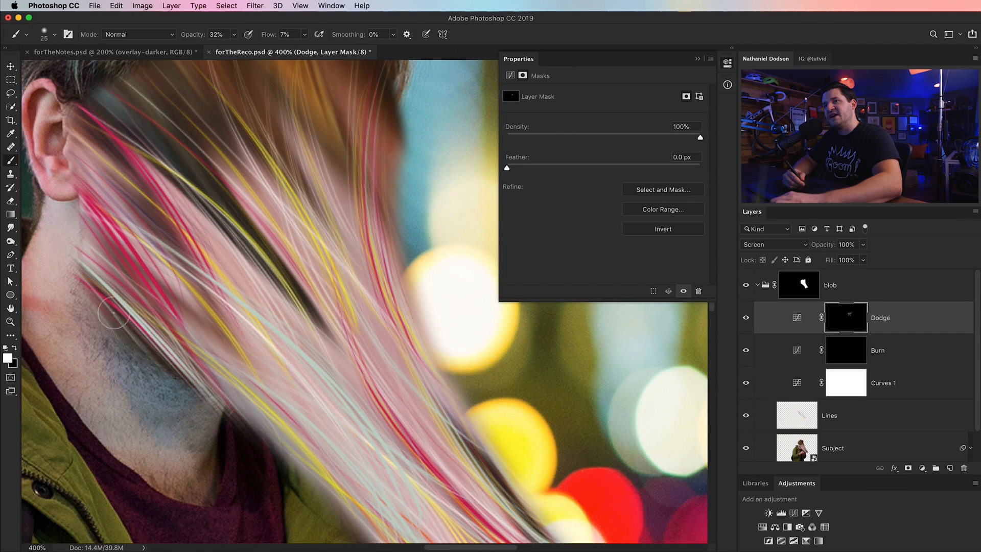
pyautogui.moveTo(340, 137); pyautogui.dragTo(227, 96)
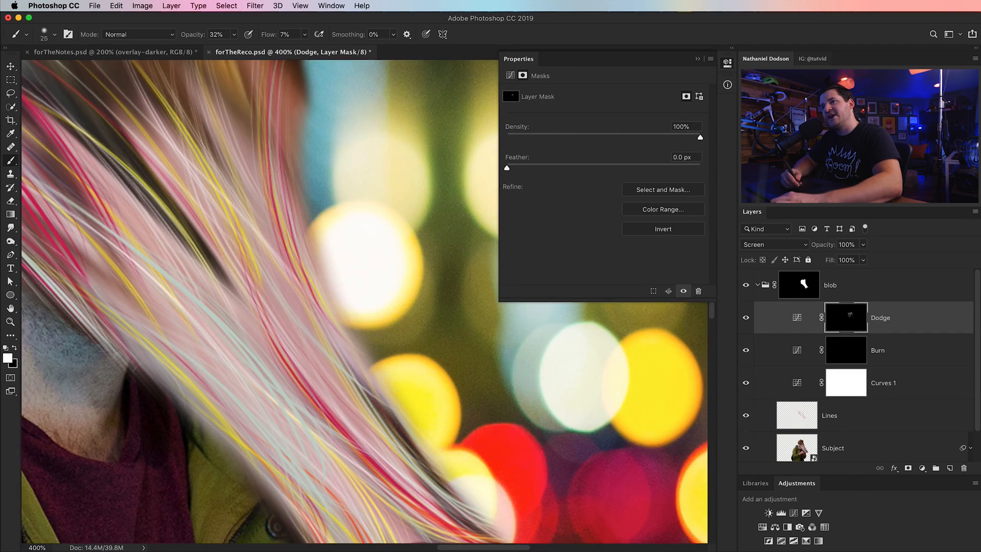
pyautogui.click(510, 75)
pyautogui.click(846, 317)
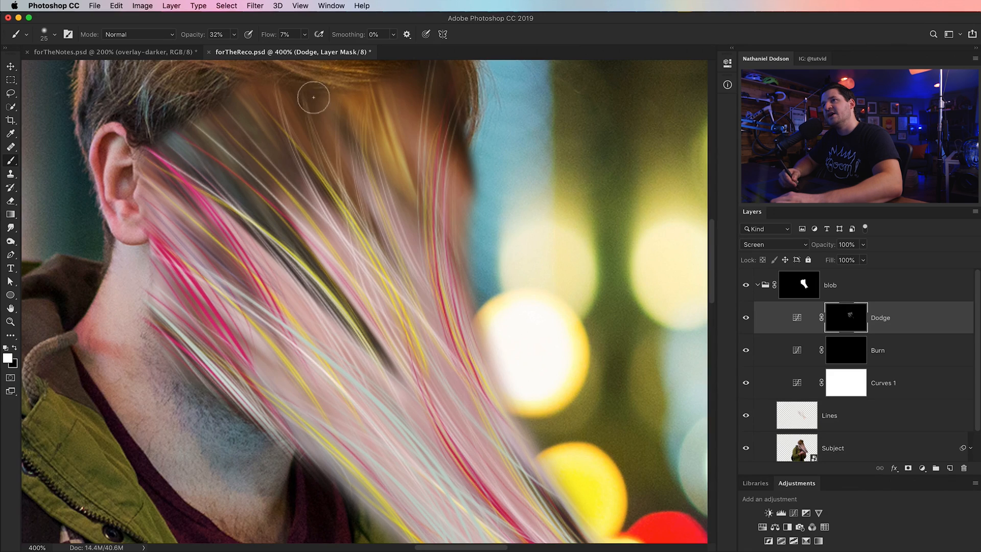
pyautogui.press('super+minus')
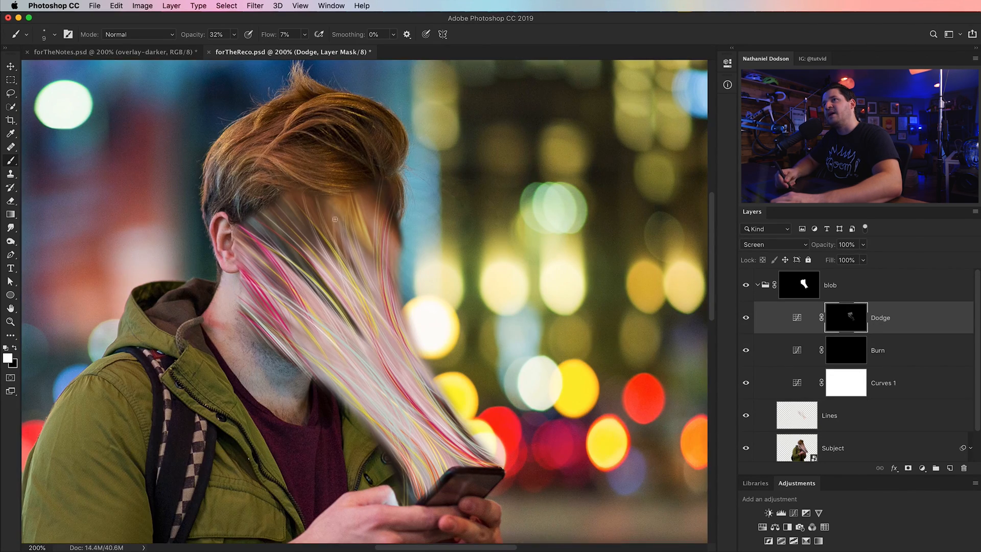
pyautogui.press('[')
pyautogui.press('[')
# - Paint shading into the stretched face on the Burn layer's mask with a 35 px brush
pyautogui.click(846, 351)
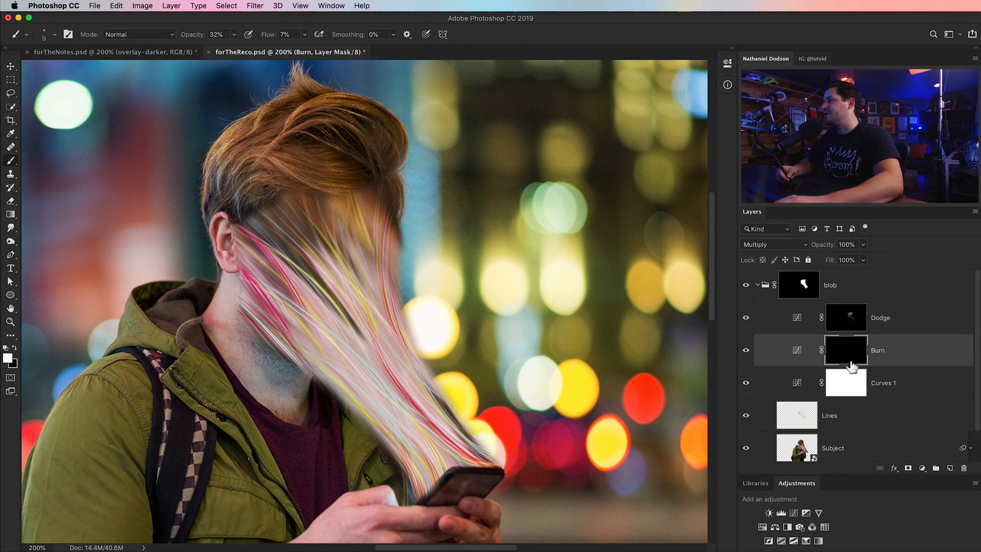
pyautogui.press(']')
pyautogui.press(']')
pyautogui.press(']')
pyautogui.press(']')
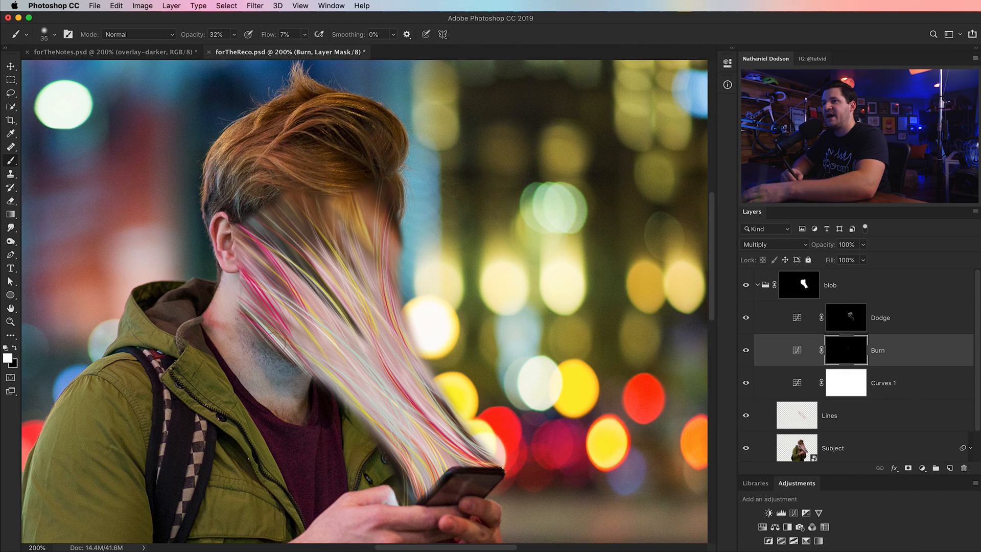
pyautogui.moveTo(383, 431); pyautogui.dragTo(416, 478)
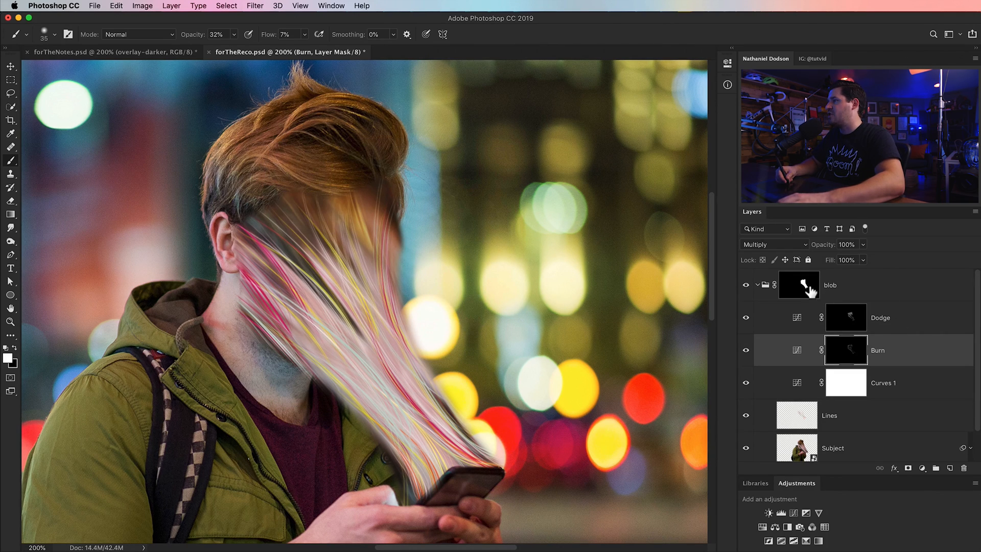
# - Select the blob group's mask and choose the 45 px dotted hair brush to refine the edge beside the ear
pyautogui.click(810, 291)
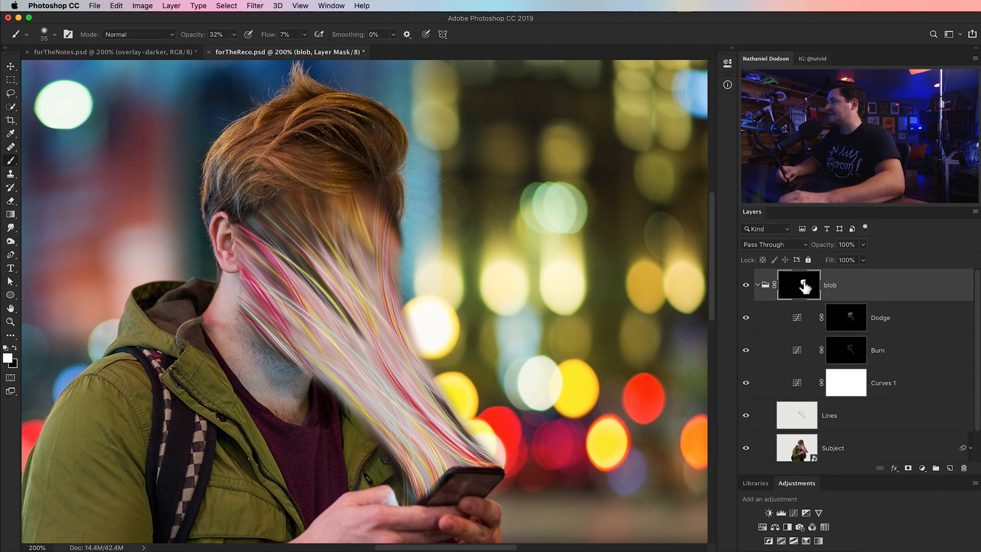
pyautogui.press('z')
pyautogui.click(296, 276)
pyautogui.click(300, 321)
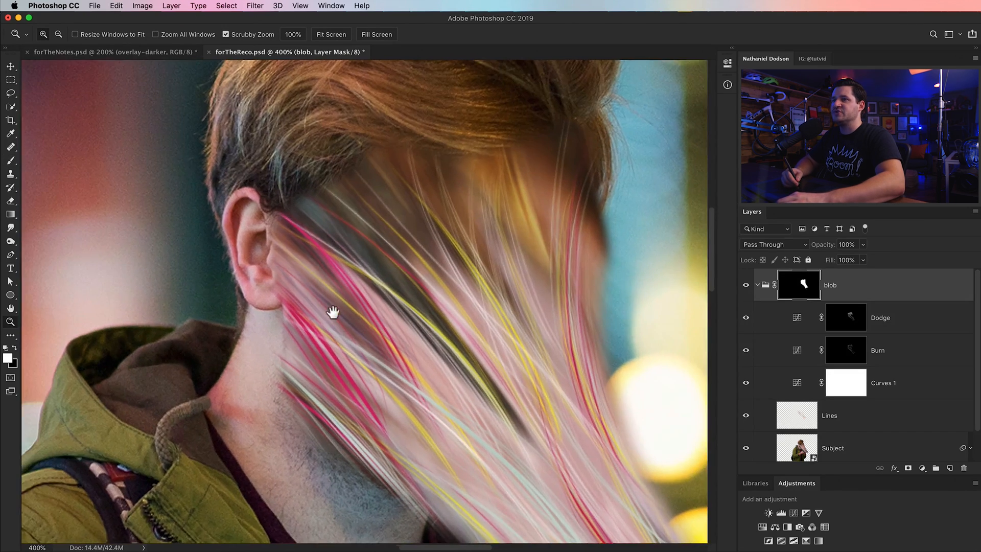
pyautogui.click(11, 161)
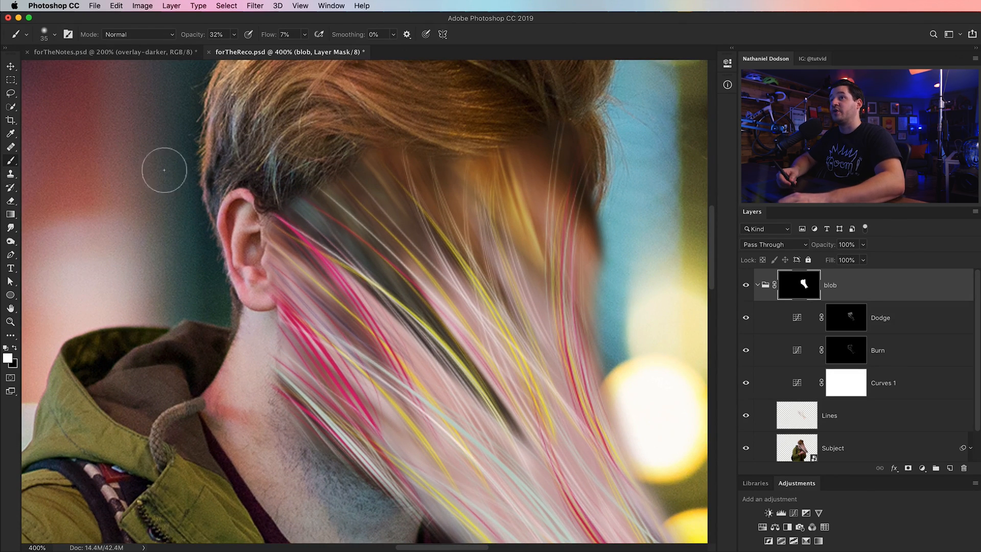
pyautogui.rightClick(229, 210)
pyautogui.click(292, 258)
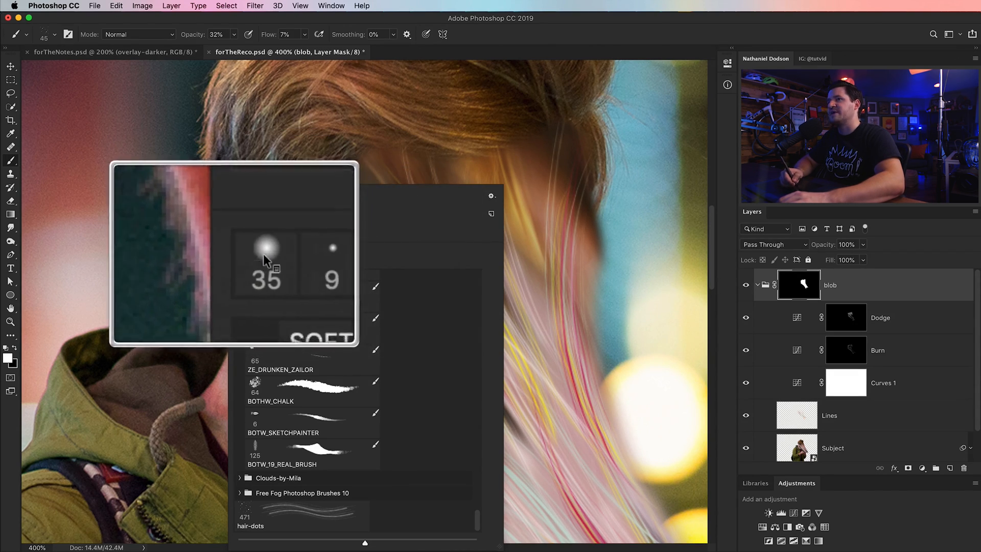
# - Examine the hair brush's tip shape, size and spacing settings
pyautogui.click(69, 37)
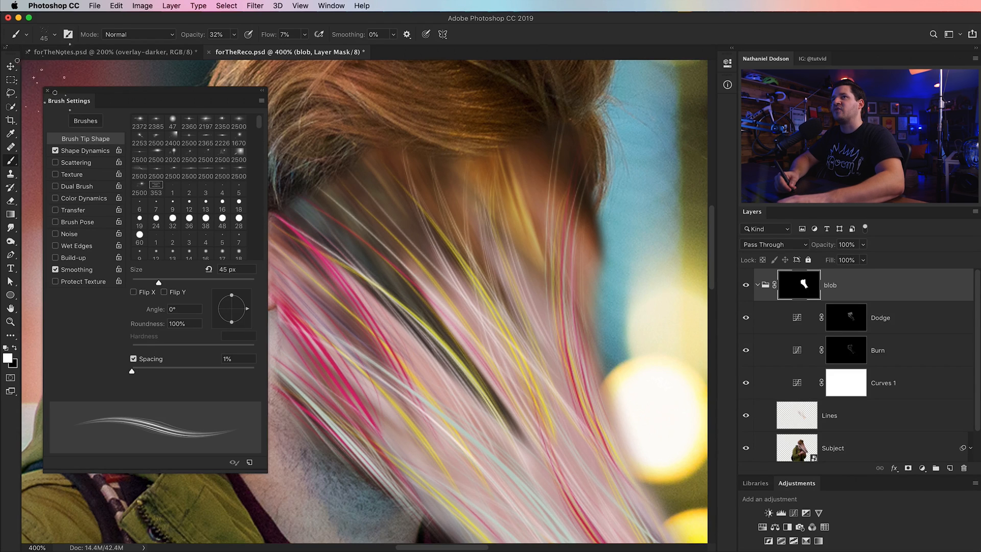
pyautogui.click(47, 92)
pyautogui.click(54, 35)
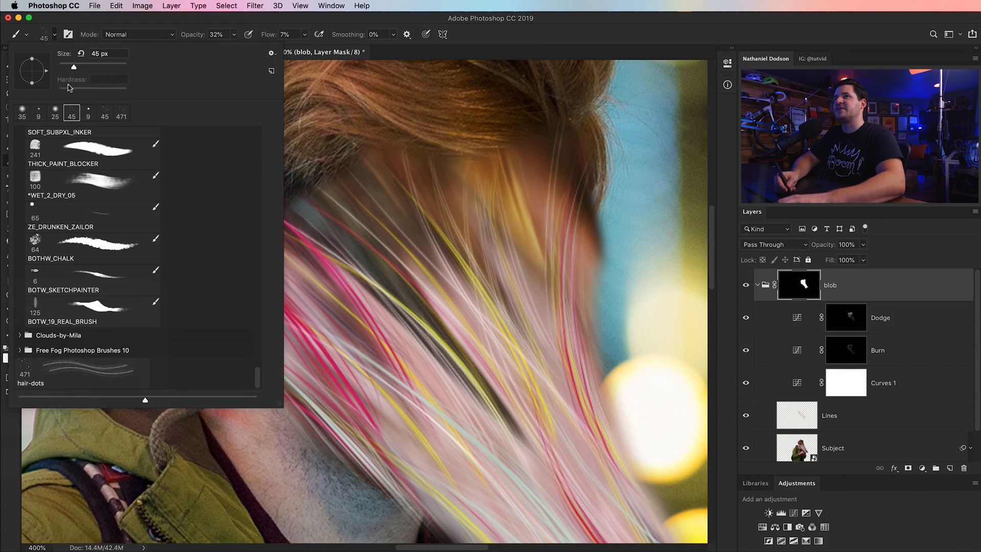
pyautogui.click(56, 34)
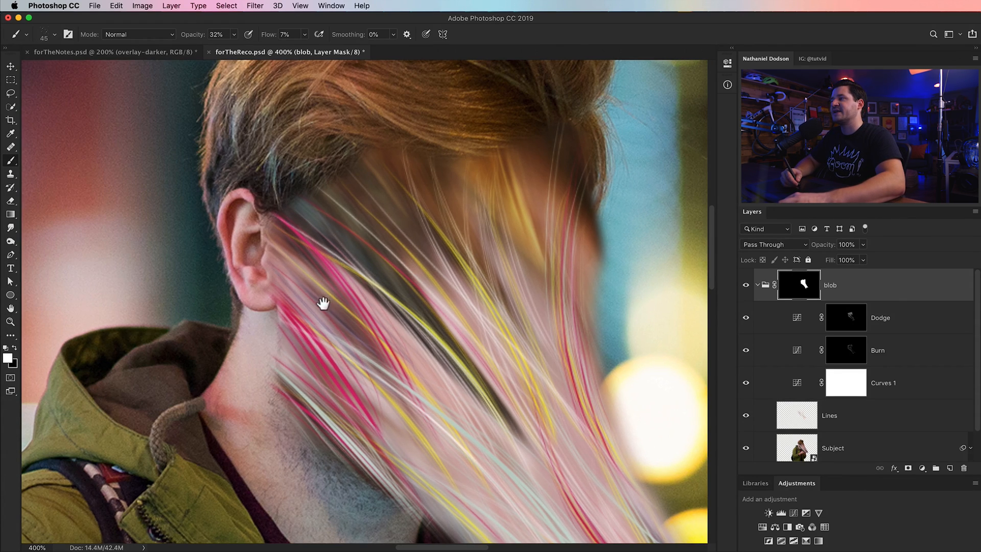
# - Set the hair brush to paint in black with 77% opacity and 100% flow
pyautogui.moveTo(332, 304); pyautogui.dragTo(336, 325)
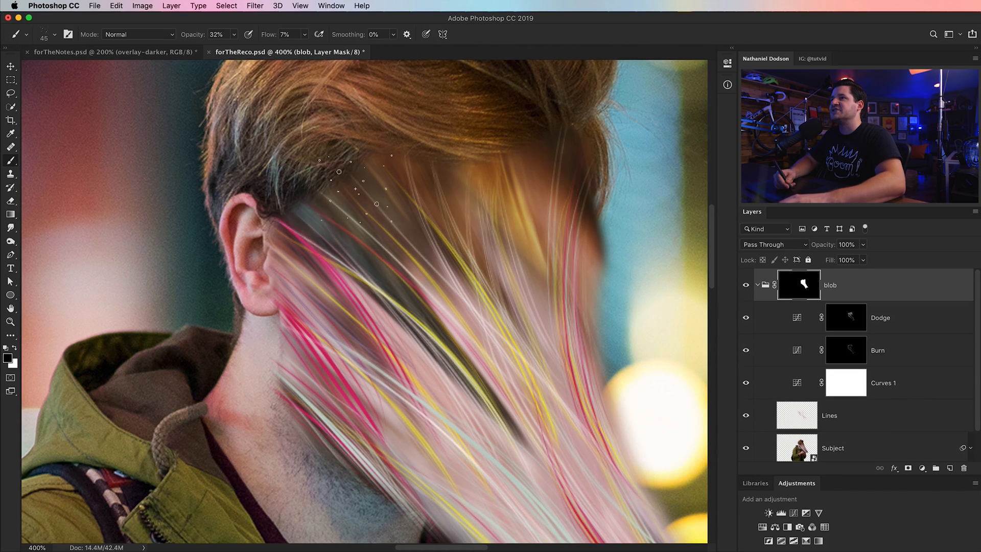
pyautogui.moveTo(263, 28); pyautogui.dragTo(351, 36)
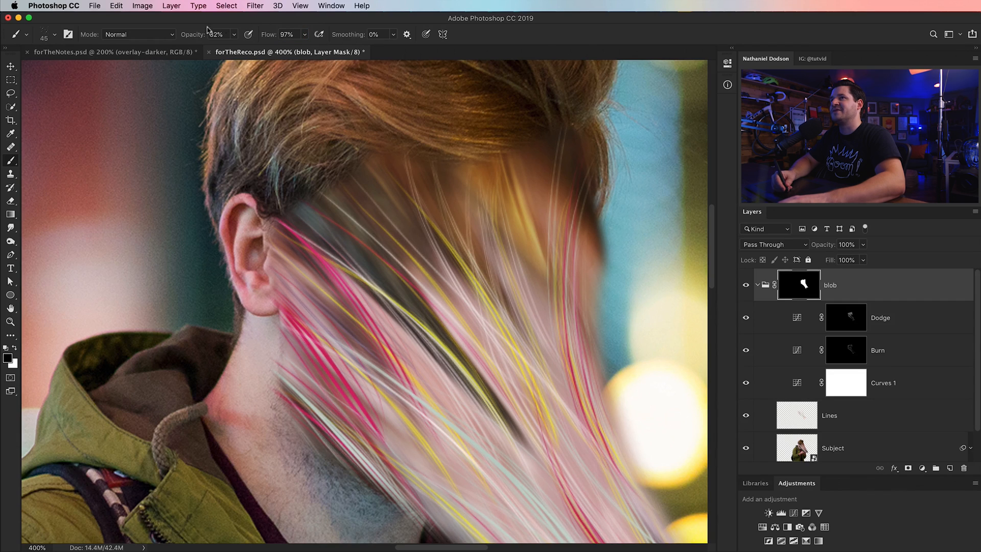
pyautogui.moveTo(281, 35); pyautogui.dragTo(295, 29)
pyautogui.moveTo(199, 42)
pyautogui.mouseDown()
pyautogui.moveTo(220, 34)
pyautogui.moveTo(199, 34)
pyautogui.moveTo(216, 45)
pyautogui.mouseUp()
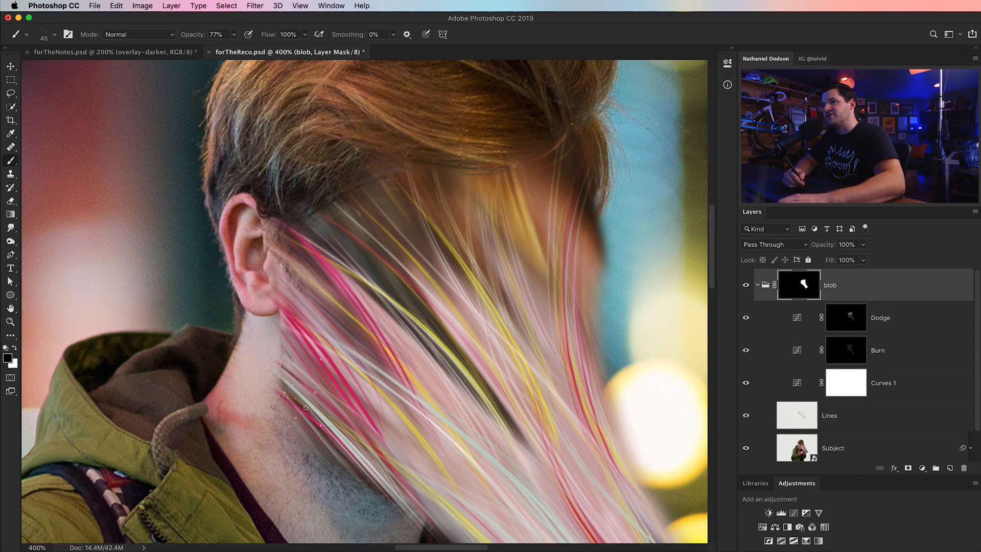
# - Break up the blob mask's edge with hair strokes along the ear, jaw and hairline, alternating between black and white
pyautogui.moveTo(252, 360); pyautogui.dragTo(264, 360)
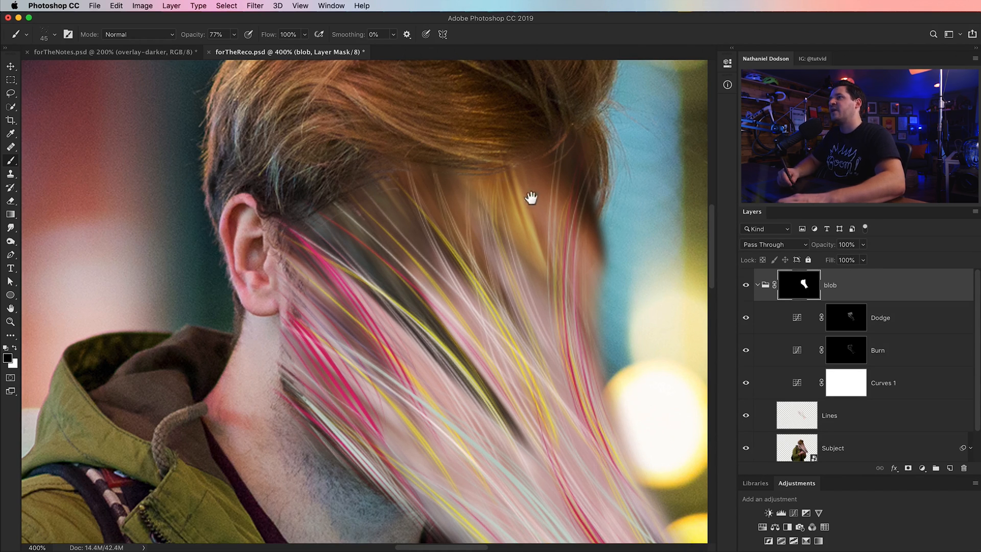
pyautogui.moveTo(527, 193); pyautogui.dragTo(344, 207)
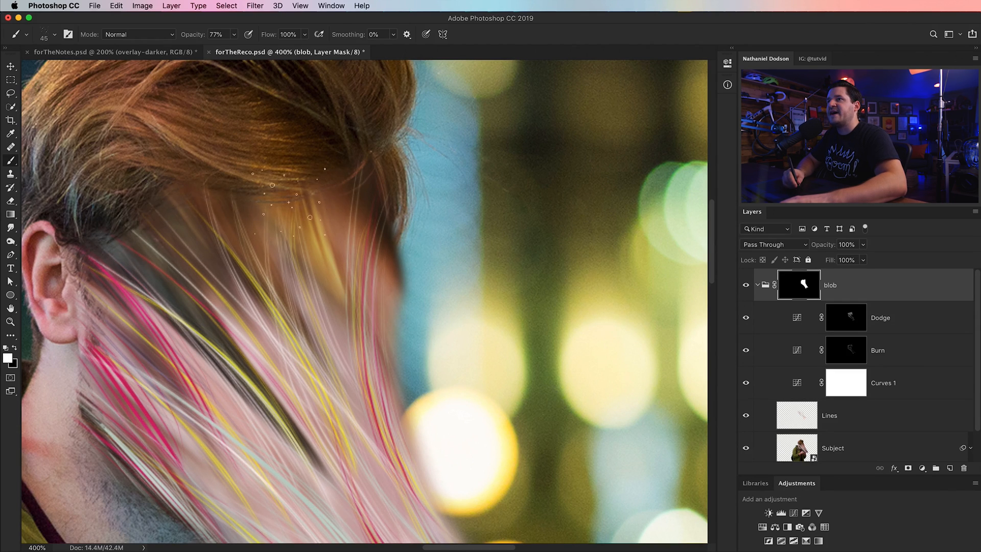
pyautogui.moveTo(285, 338); pyautogui.dragTo(409, 152)
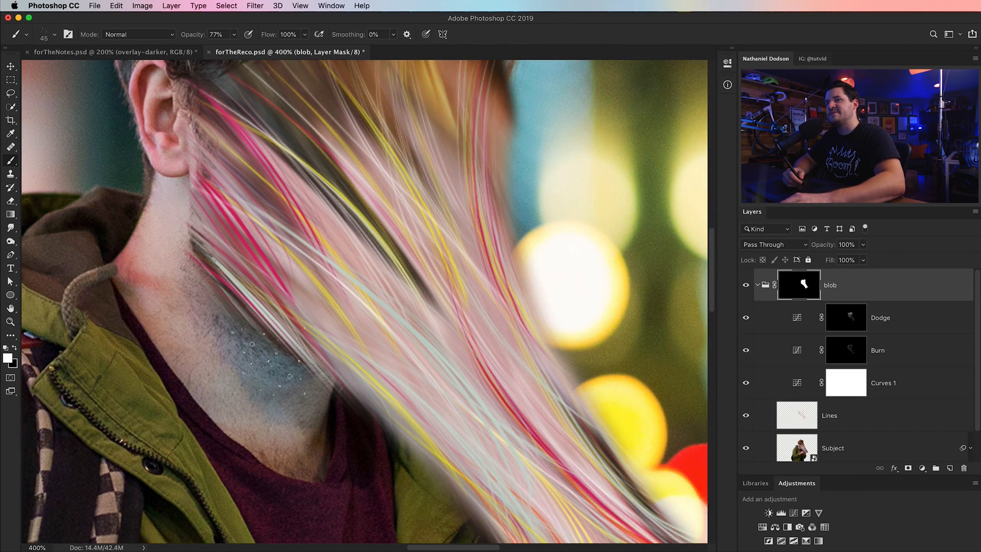
pyautogui.press('x')
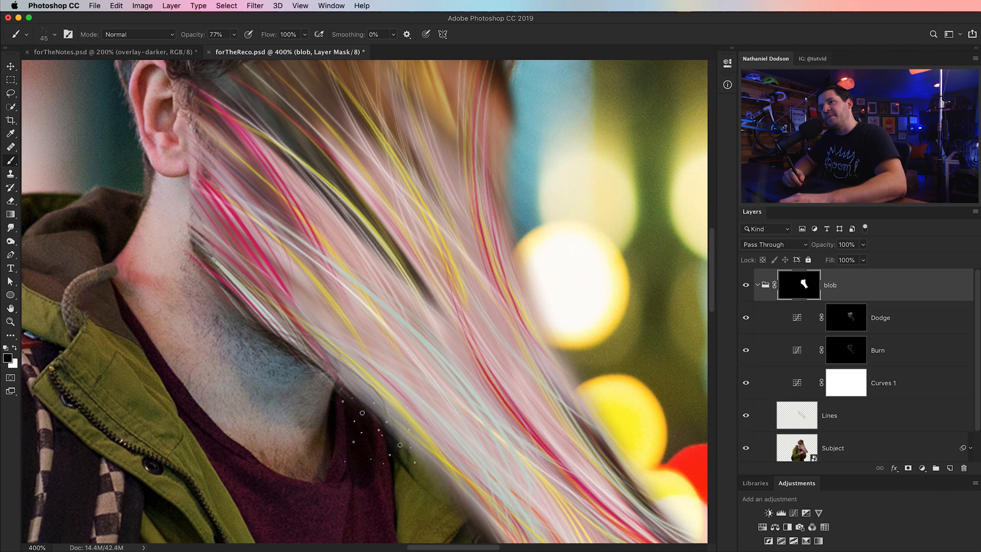
# - Paint black hair strokes on the blob mask along the stretched face's lower edge, from the neck over the jacket to the phone
pyautogui.scroll(-5, 264, 327)
pyautogui.hscroll(5, 263, 327)
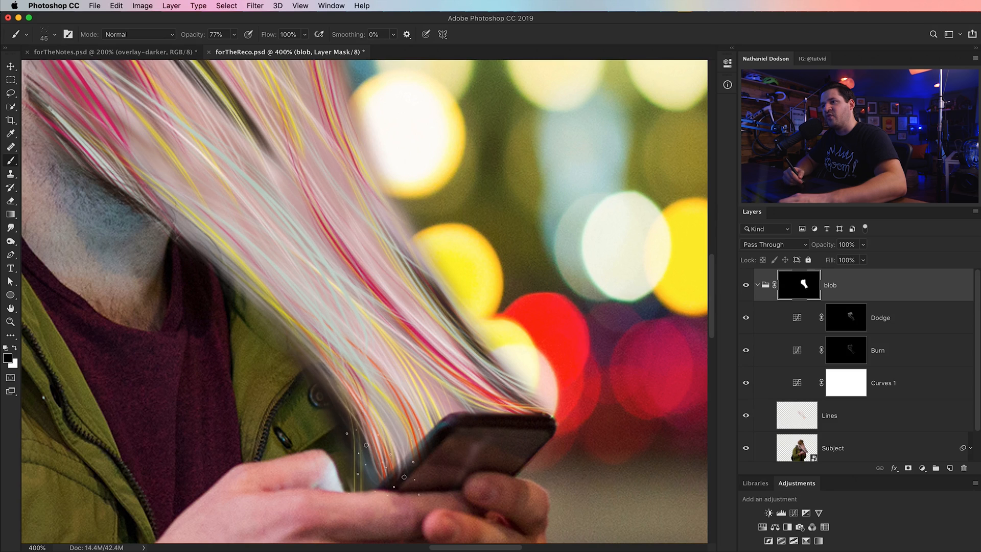
pyautogui.moveTo(340, 442); pyautogui.dragTo(357, 475)
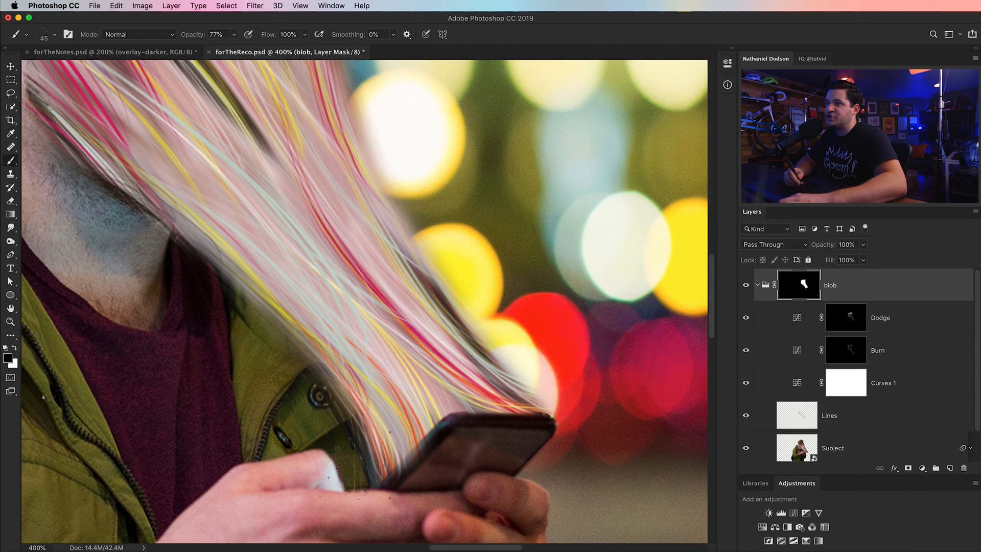
pyautogui.moveTo(60, 149); pyautogui.dragTo(234, 335)
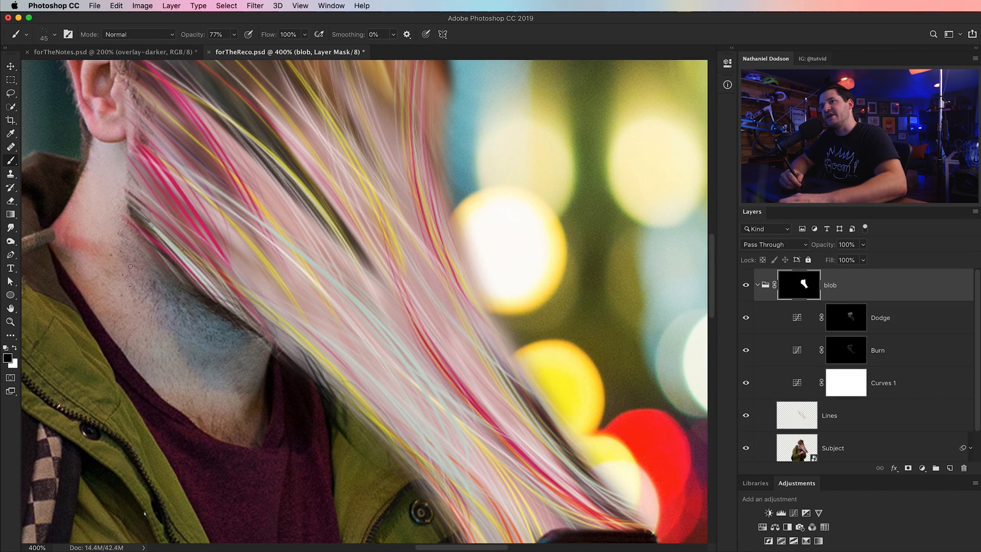
pyautogui.moveTo(140, 285); pyautogui.dragTo(375, 232)
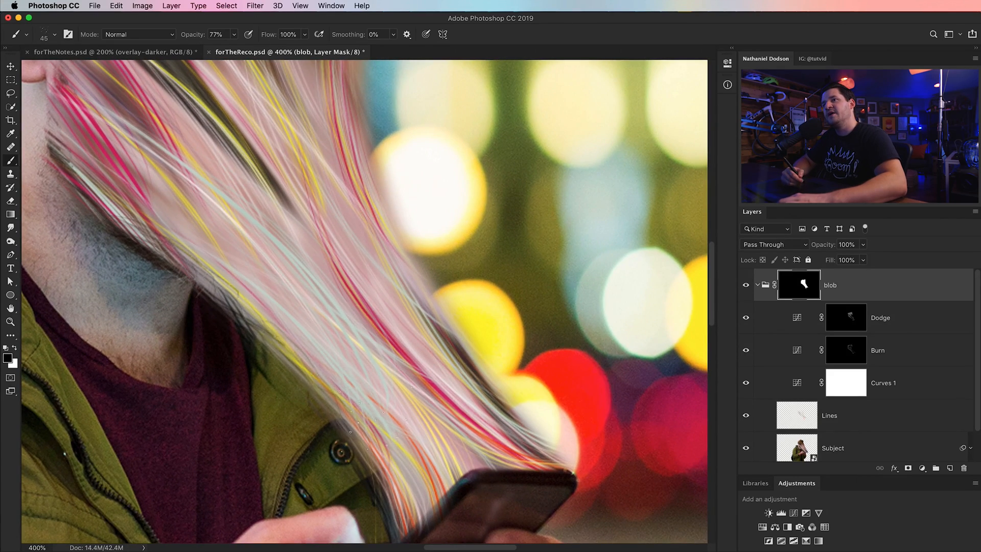
# - Roughen the blob mask's outer edge against the blurred lights with black hair strokes, from the phone up to the forehead
pyautogui.hscroll(5, 396, 351)
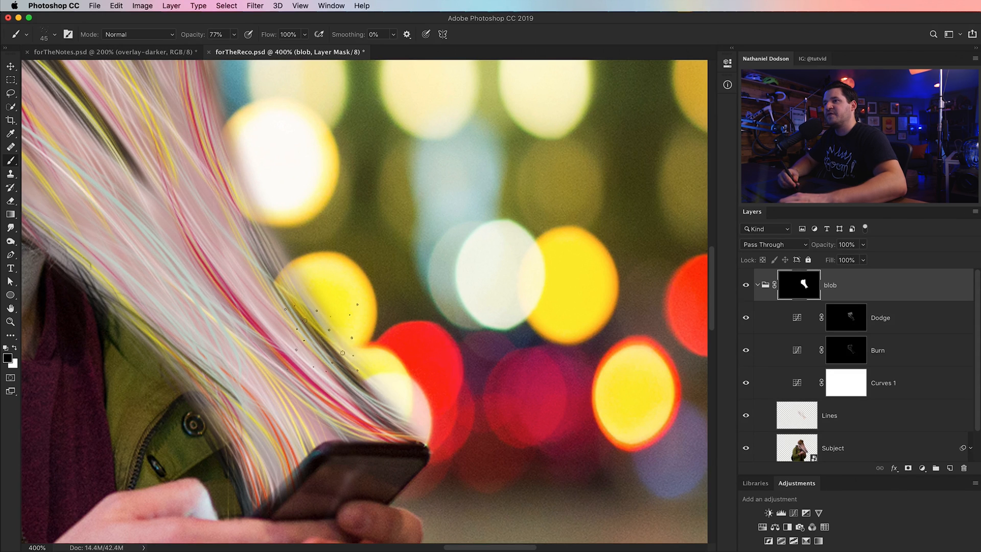
pyautogui.moveTo(371, 348)
pyautogui.mouseDown()
pyautogui.moveTo(439, 437)
pyautogui.moveTo(430, 432)
pyautogui.mouseUp()
pyautogui.moveTo(291, 156); pyautogui.dragTo(336, 347)
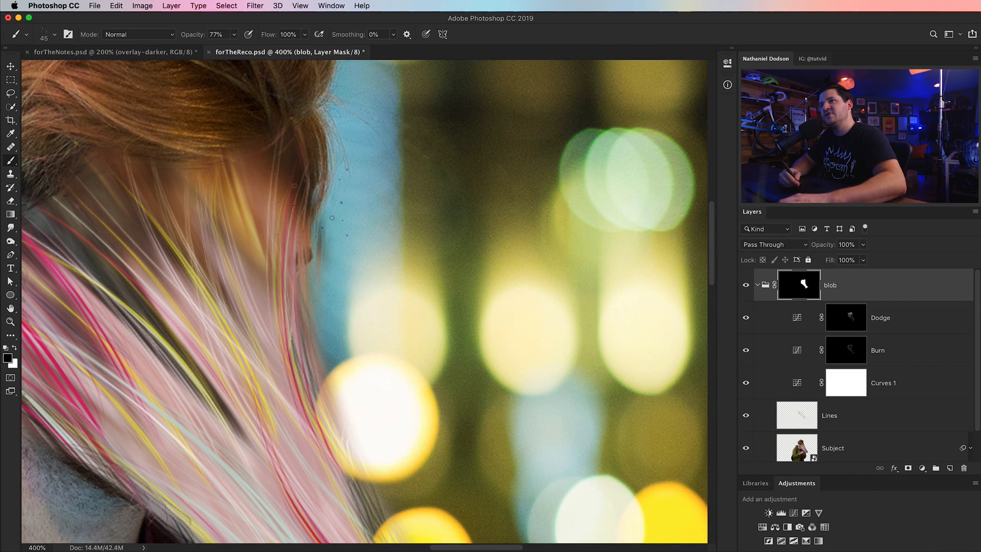
pyautogui.moveTo(370, 408); pyautogui.dragTo(270, 165)
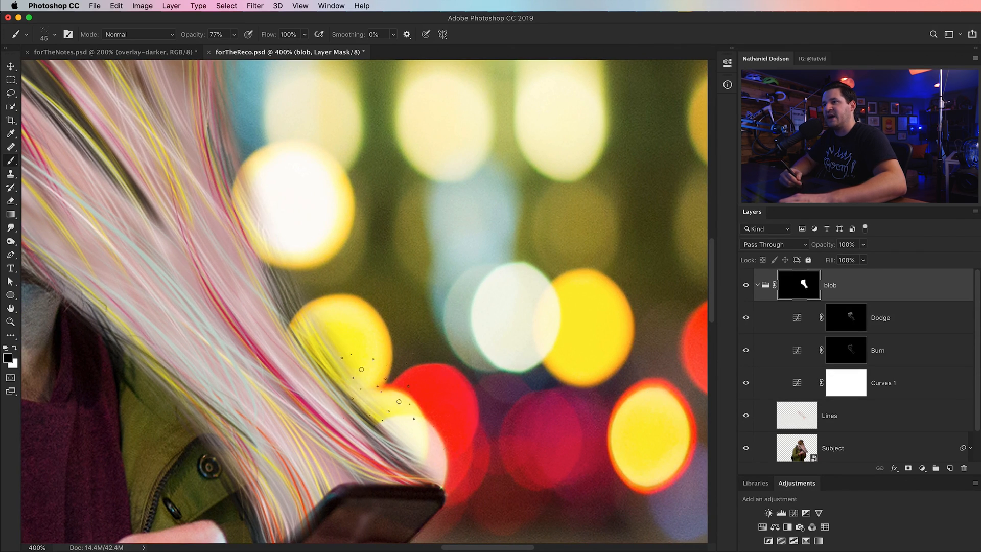
pyautogui.moveTo(322, 212); pyautogui.dragTo(411, 386)
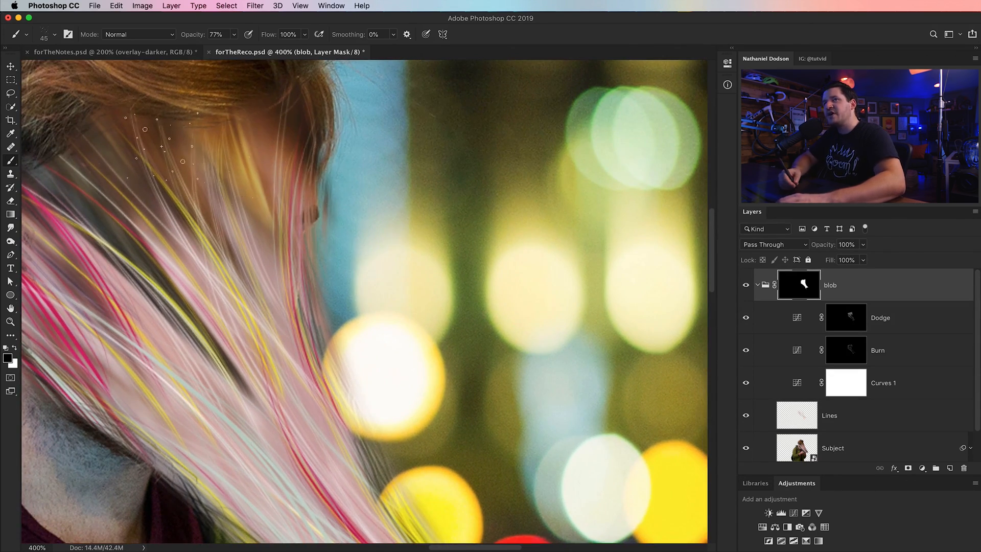
# - Clean up stray hairs on the blob mask's outer edge against the blurred lights using a 9 px black brush
pyautogui.click(55, 34)
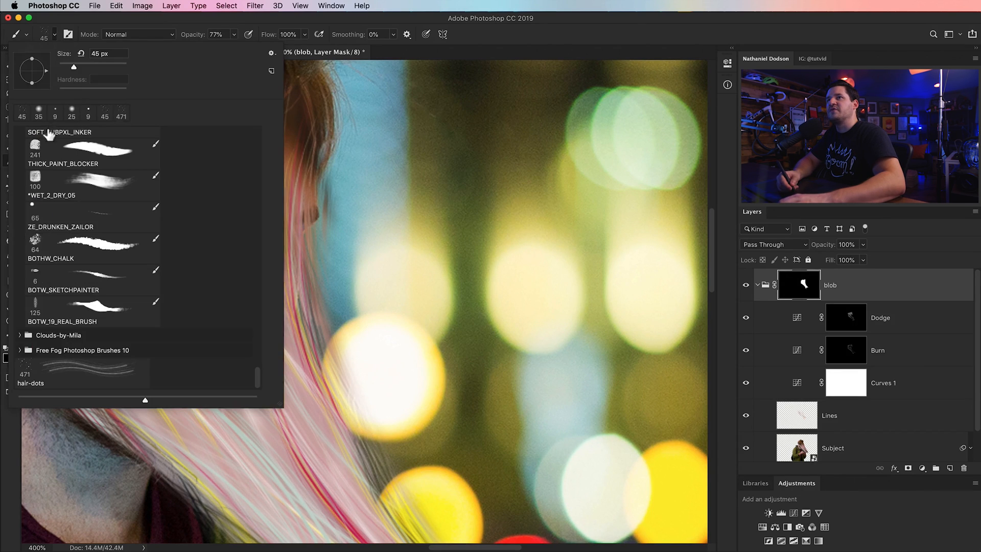
pyautogui.click(91, 119)
pyautogui.click(360, 200)
pyautogui.moveTo(335, 241); pyautogui.dragTo(337, 176)
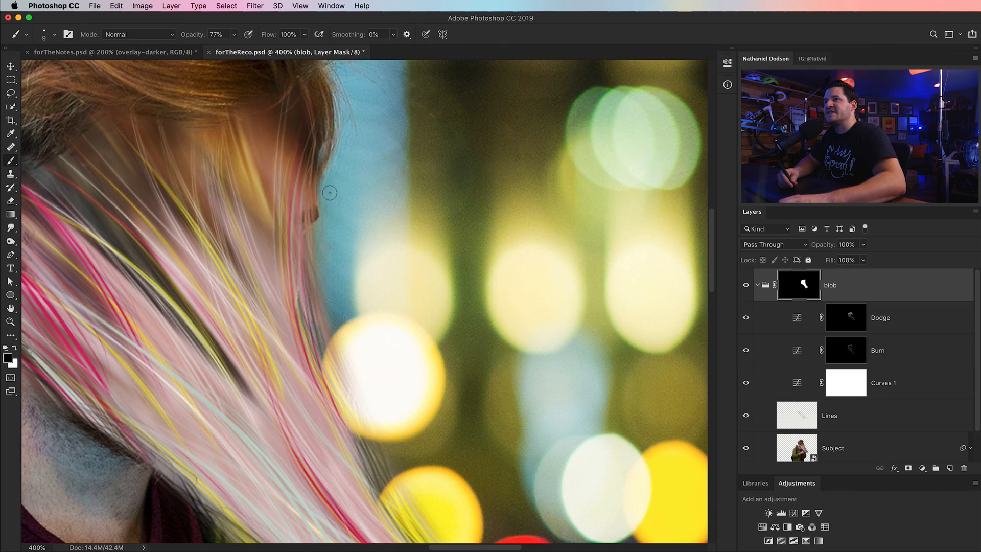
pyautogui.moveTo(343, 261); pyautogui.dragTo(381, 274)
pyautogui.moveTo(422, 424)
pyautogui.mouseDown()
pyautogui.moveTo(353, 377)
pyautogui.moveTo(362, 387)
pyautogui.mouseUp()
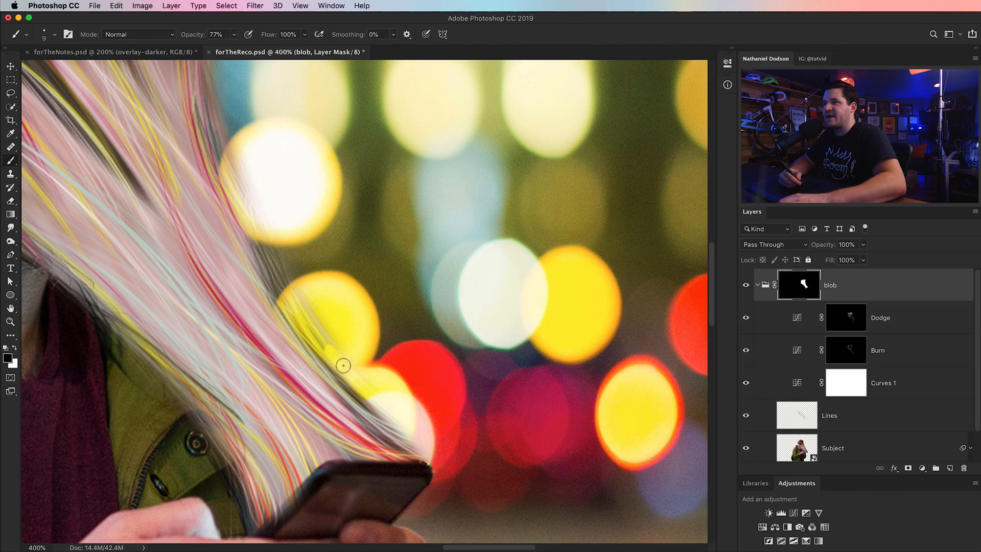
pyautogui.moveTo(392, 411)
pyautogui.mouseDown()
pyautogui.moveTo(278, 280)
pyautogui.moveTo(301, 312)
pyautogui.mouseUp()
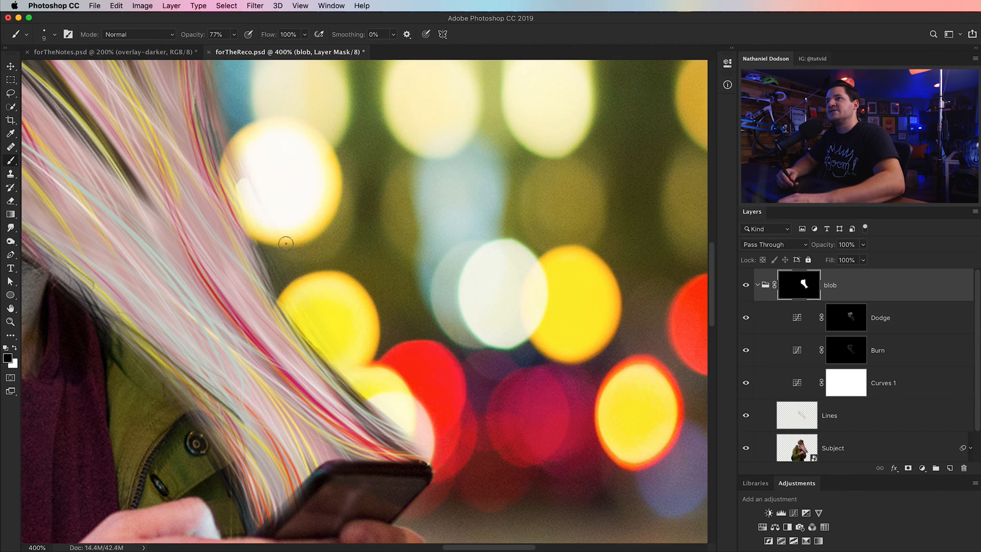
pyautogui.moveTo(285, 236); pyautogui.dragTo(339, 329)
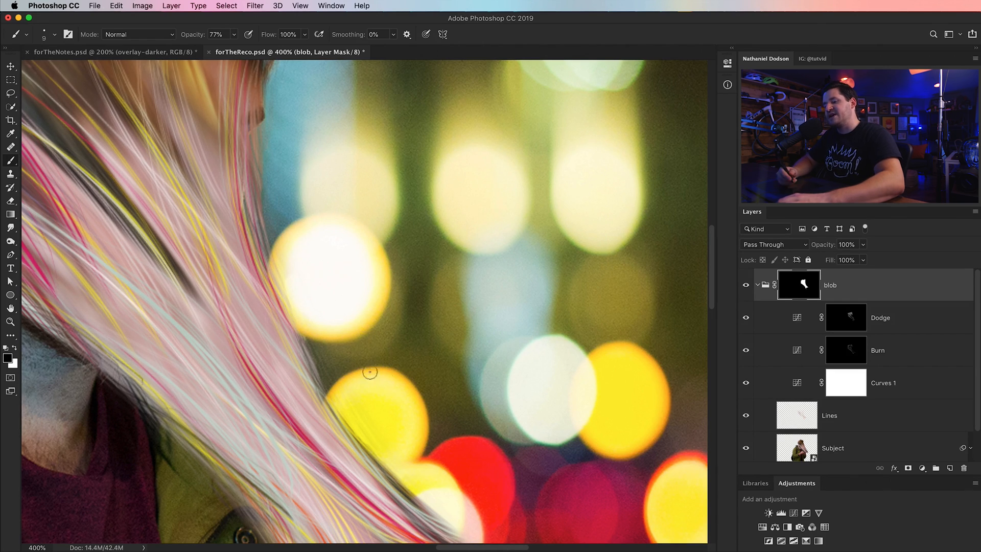
# - Examine the stretched face's refined edges at full and close-up view, from the phone up to the hairline
pyautogui.press('super+1')
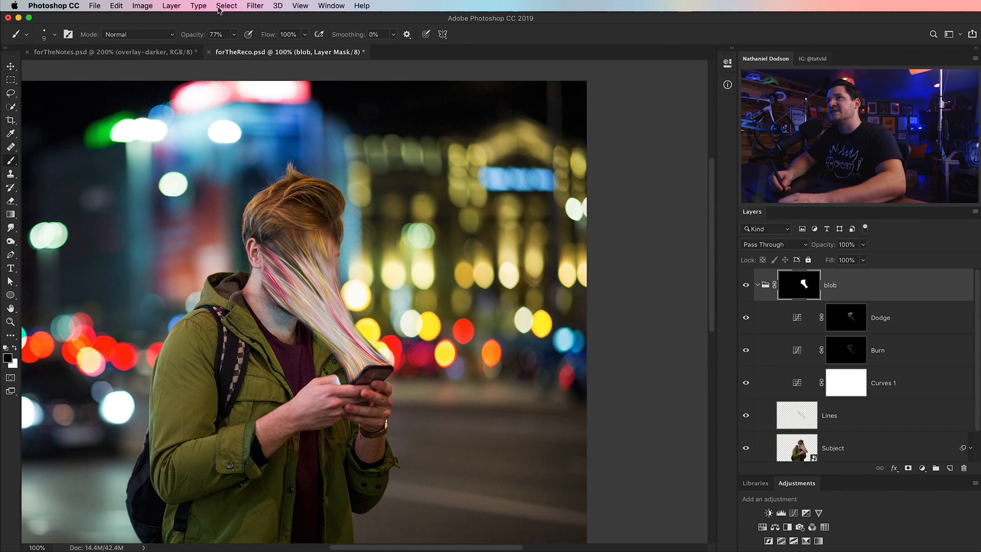
pyautogui.press('z')
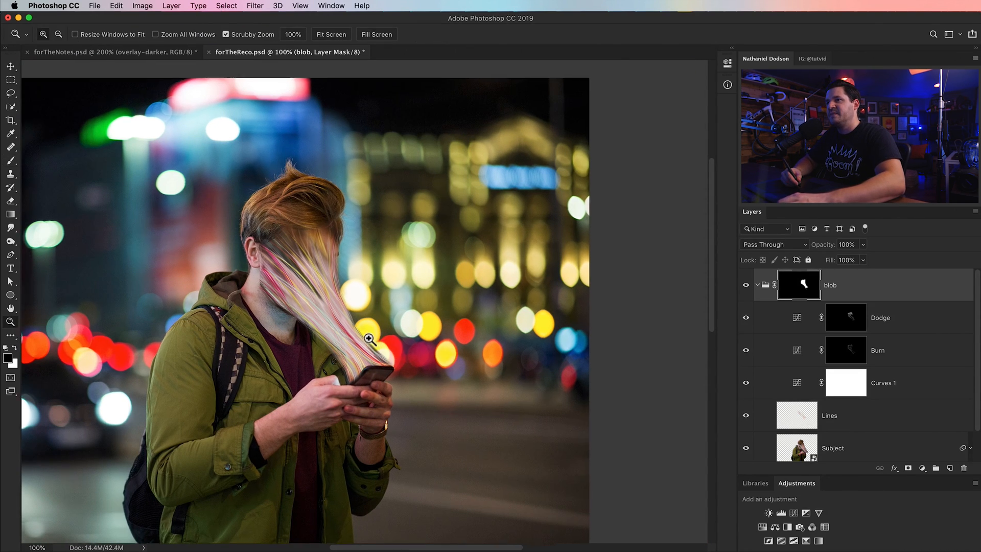
pyautogui.moveTo(372, 342); pyautogui.dragTo(388, 344)
pyautogui.scroll(3, 388, 344)
pyautogui.hscroll(-1, 389, 344)
pyautogui.press('b')
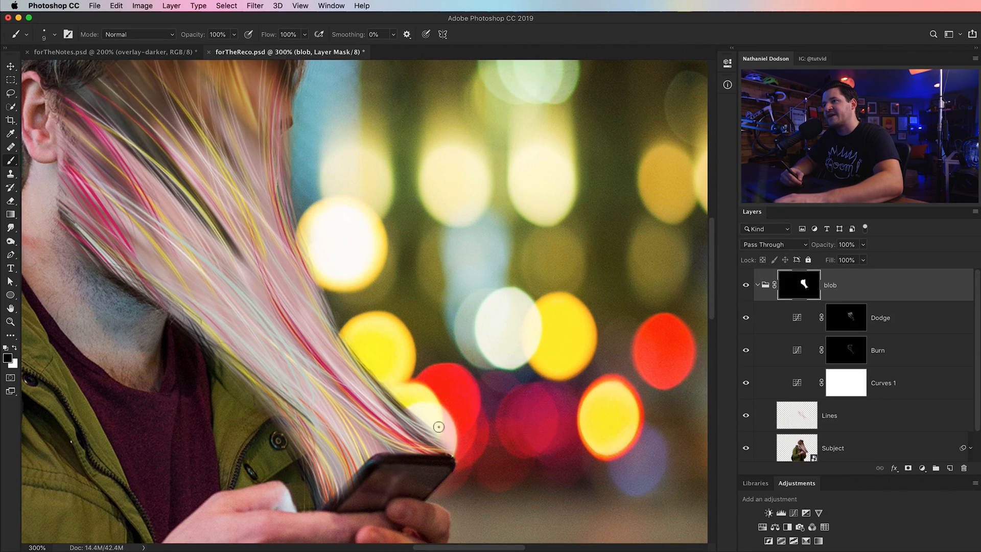
pyautogui.scroll(5, 362, 340)
pyautogui.hscroll(-4, 363, 340)
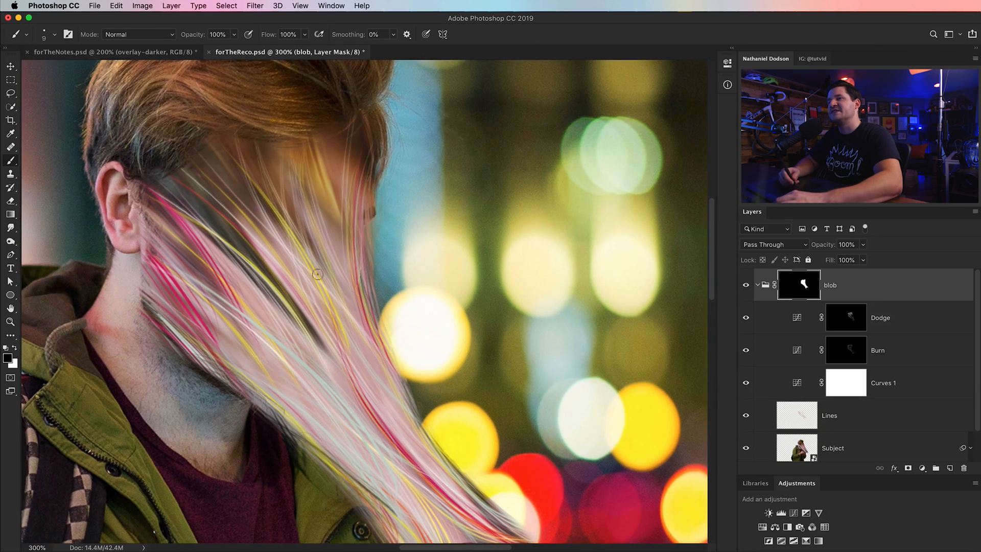
pyautogui.scroll(3, 372, 219)
pyautogui.hscroll(-1, 372, 219)
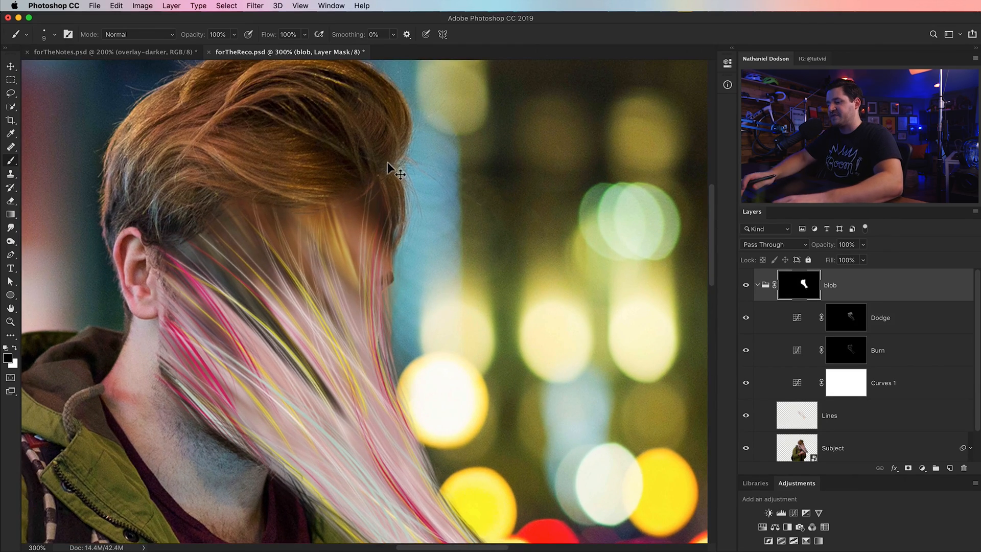
pyautogui.scroll(-4, 388, 161)
# - Make the Lines layer active and pick the 45 px hair brush for painting on it
pyautogui.press('z')
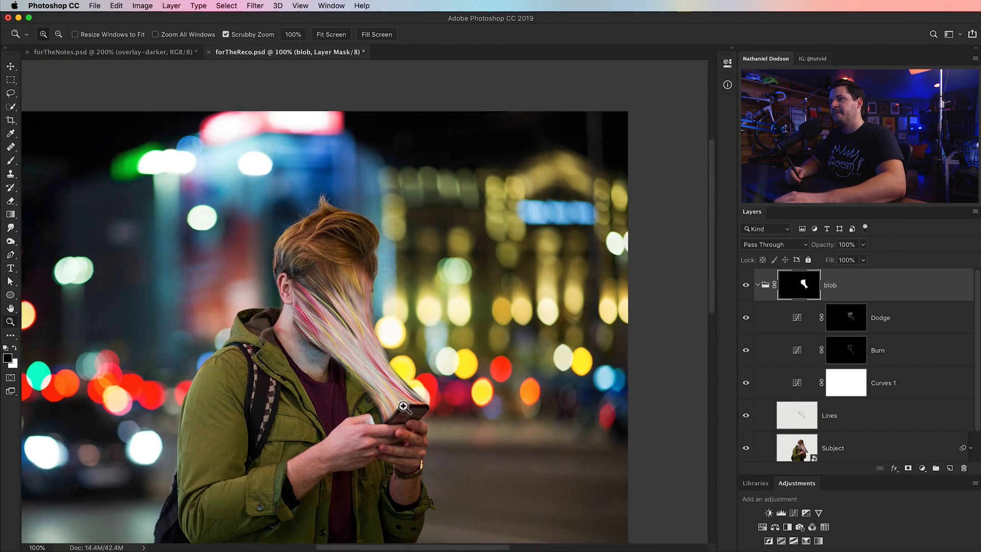
pyautogui.scroll(4, 409, 396)
pyautogui.moveTo(312, 289); pyautogui.dragTo(357, 438)
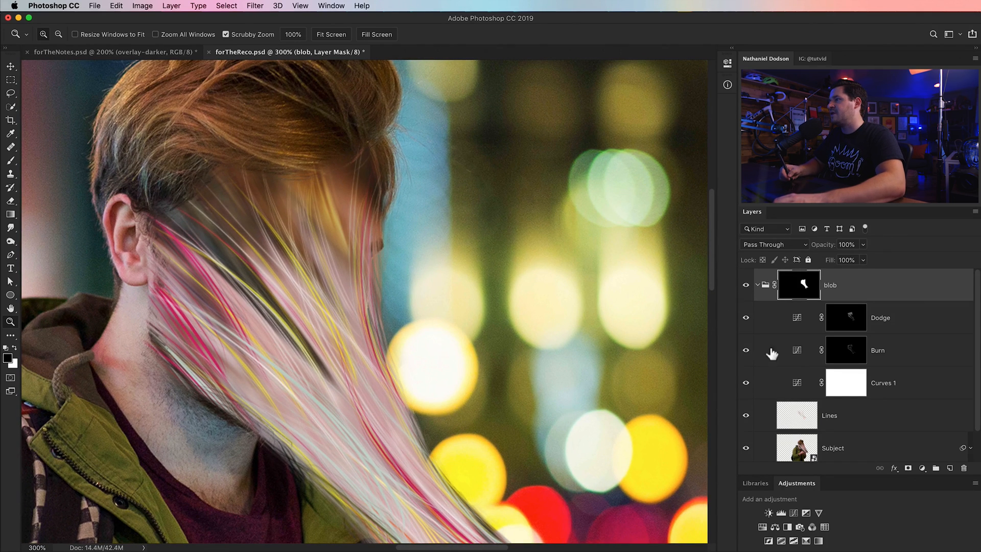
pyautogui.click(809, 416)
pyautogui.press('b')
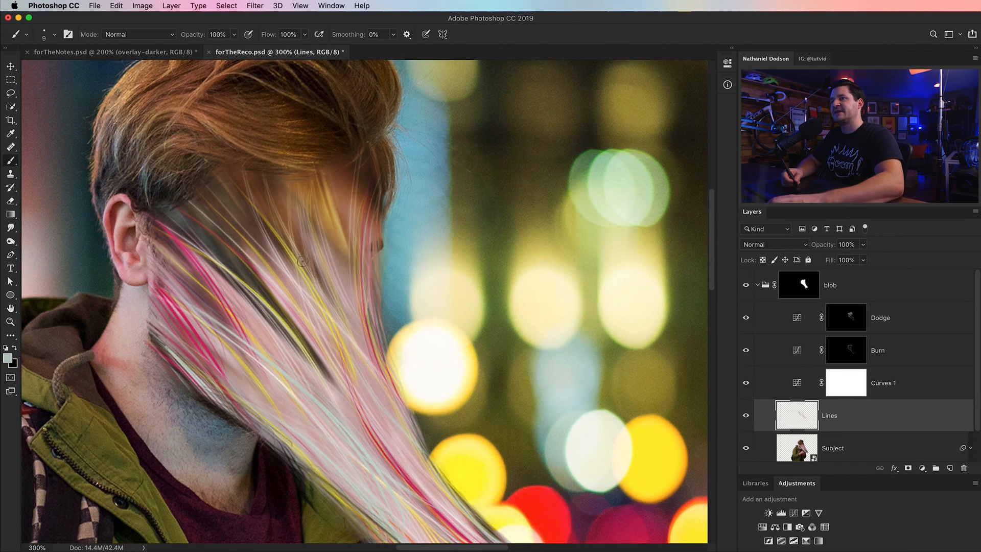
pyautogui.rightClick(307, 270)
pyautogui.click(382, 516)
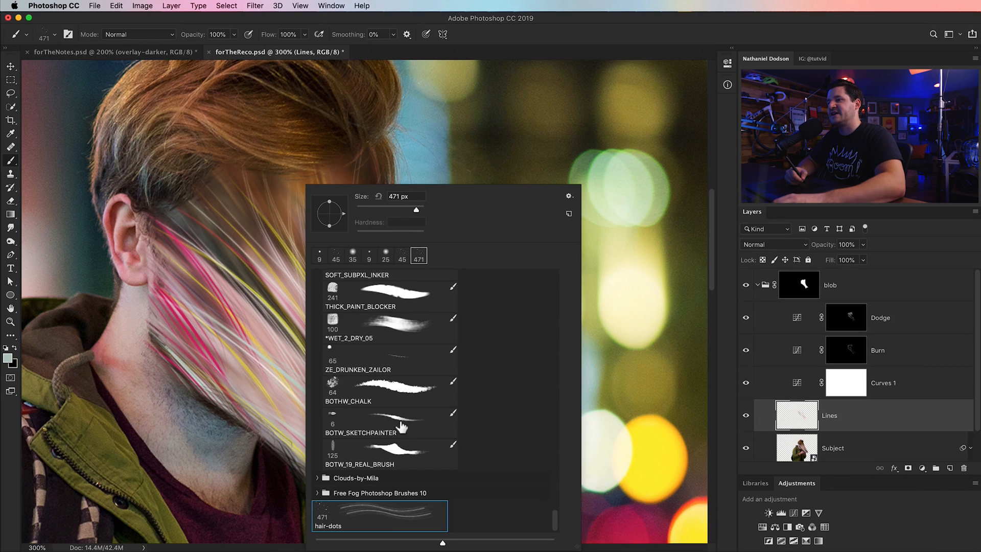
pyautogui.click(336, 256)
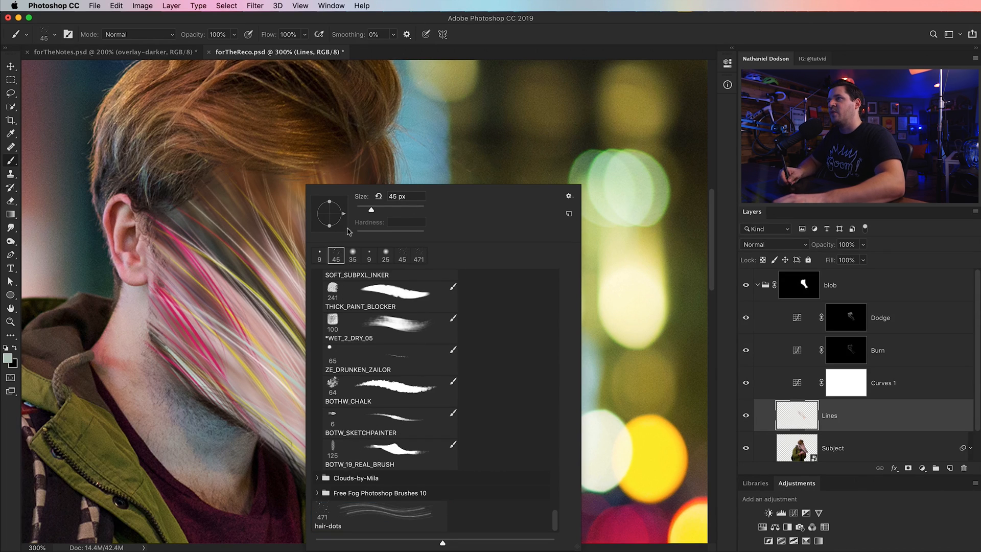
pyautogui.click(294, 327)
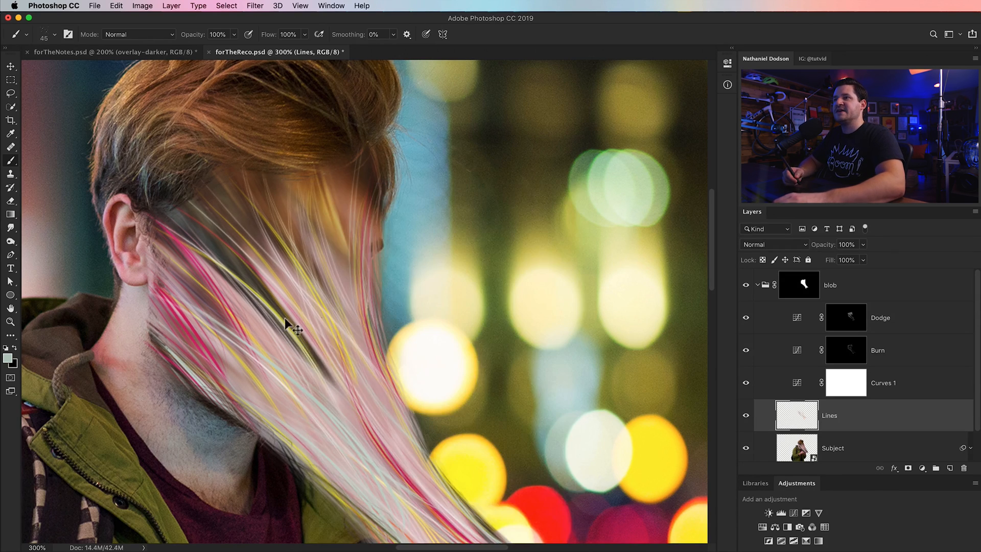
# - Sample white from a blurred background light and paint white streaks on the forehead part of the stretched face
pyautogui.keyDown('alt'); pyautogui.click(432, 378); pyautogui.keyUp('alt')
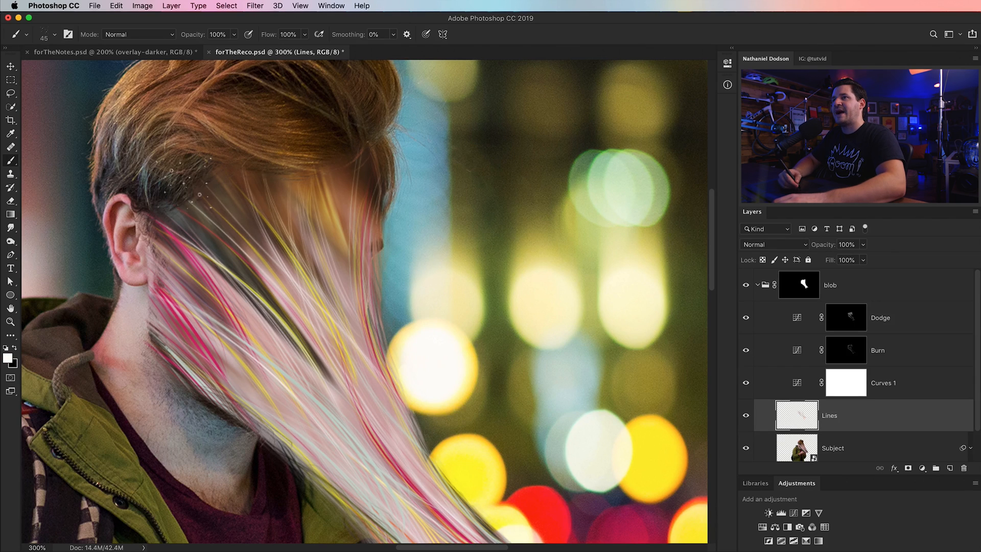
pyautogui.moveTo(322, 173)
pyautogui.mouseDown()
pyautogui.moveTo(336, 281)
pyautogui.moveTo(356, 312)
pyautogui.mouseUp()
pyautogui.moveTo(329, 194); pyautogui.dragTo(335, 238)
# - Sample yellow from a background light and paint yellow streaks down from the forehead and along the jaw side
pyautogui.keyDown('alt'); pyautogui.click(477, 457); pyautogui.keyUp('alt')
pyautogui.moveTo(294, 181)
pyautogui.mouseDown()
pyautogui.moveTo(291, 259)
pyautogui.moveTo(321, 299)
pyautogui.mouseUp()
pyautogui.moveTo(319, 175)
pyautogui.mouseDown()
pyautogui.moveTo(333, 298)
pyautogui.moveTo(349, 276)
pyautogui.mouseUp()
pyautogui.moveTo(340, 157); pyautogui.dragTo(356, 223)
pyautogui.moveTo(345, 169)
pyautogui.mouseDown()
pyautogui.moveTo(361, 283)
pyautogui.moveTo(360, 274)
pyautogui.mouseUp()
pyautogui.moveTo(171, 283); pyautogui.dragTo(245, 350)
pyautogui.moveTo(151, 306); pyautogui.dragTo(248, 412)
pyautogui.moveTo(156, 327); pyautogui.dragTo(235, 411)
pyautogui.moveTo(148, 309); pyautogui.dragTo(238, 415)
pyautogui.moveTo(149, 262); pyautogui.dragTo(250, 368)
pyautogui.moveTo(143, 239)
pyautogui.mouseDown()
pyautogui.moveTo(256, 354)
pyautogui.moveTo(456, 313)
pyautogui.moveTo(511, 441)
pyautogui.mouseUp()
# - Sample blue from the background and paint blue streaks from the hairline and ear down the stretched face
pyautogui.keyDown('alt'); pyautogui.click(241, 78); pyautogui.keyUp('alt')
pyautogui.moveTo(472, 332); pyautogui.dragTo(532, 412)
pyautogui.moveTo(509, 305)
pyautogui.mouseDown()
pyautogui.moveTo(558, 387)
pyautogui.moveTo(571, 383)
pyautogui.mouseUp()
pyautogui.moveTo(532, 285); pyautogui.dragTo(593, 394)
pyautogui.moveTo(581, 342); pyautogui.dragTo(605, 389)
pyautogui.moveTo(491, 327); pyautogui.dragTo(559, 419)
pyautogui.moveTo(511, 363); pyautogui.dragTo(572, 435)
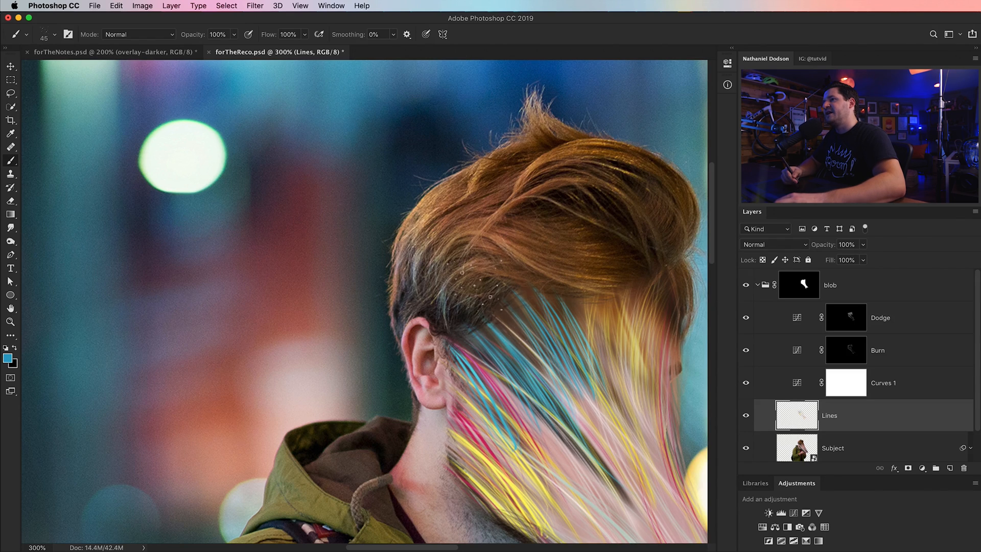
# - Sample a salmon red from the blurred background and paint thin streaks below the hairline among the blue ones
pyautogui.moveTo(267, 433); pyautogui.dragTo(239, 433)
pyautogui.moveTo(499, 306)
pyautogui.mouseDown()
pyautogui.moveTo(543, 381)
pyautogui.moveTo(570, 370)
pyautogui.mouseUp()
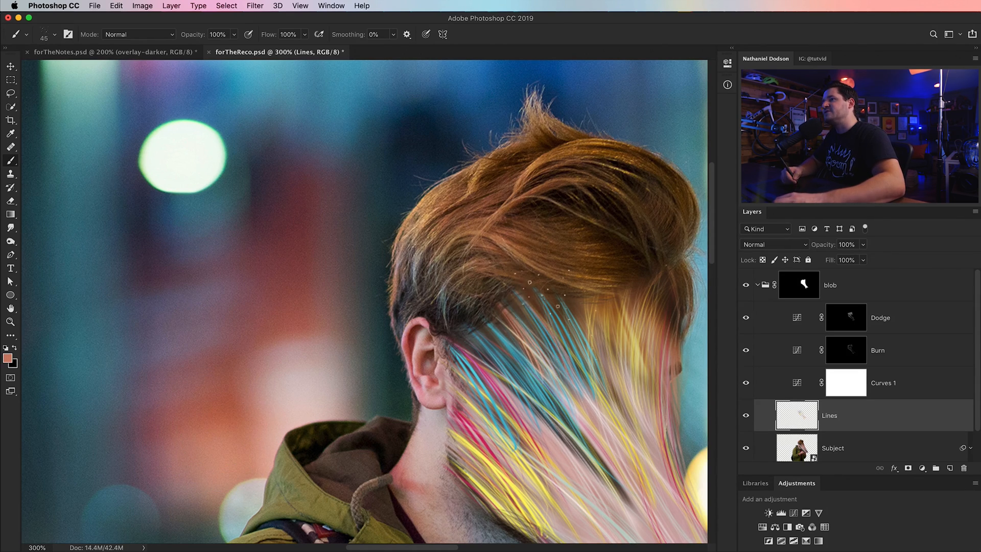
pyautogui.moveTo(545, 303); pyautogui.dragTo(587, 374)
# - Sample white from a background light and try white streaks down the stretched face towards the phone, undoing unwanted strokes
pyautogui.moveTo(475, 339)
pyautogui.mouseDown()
pyautogui.moveTo(573, 429)
pyautogui.moveTo(595, 470)
pyautogui.moveTo(457, 221)
pyautogui.mouseUp()
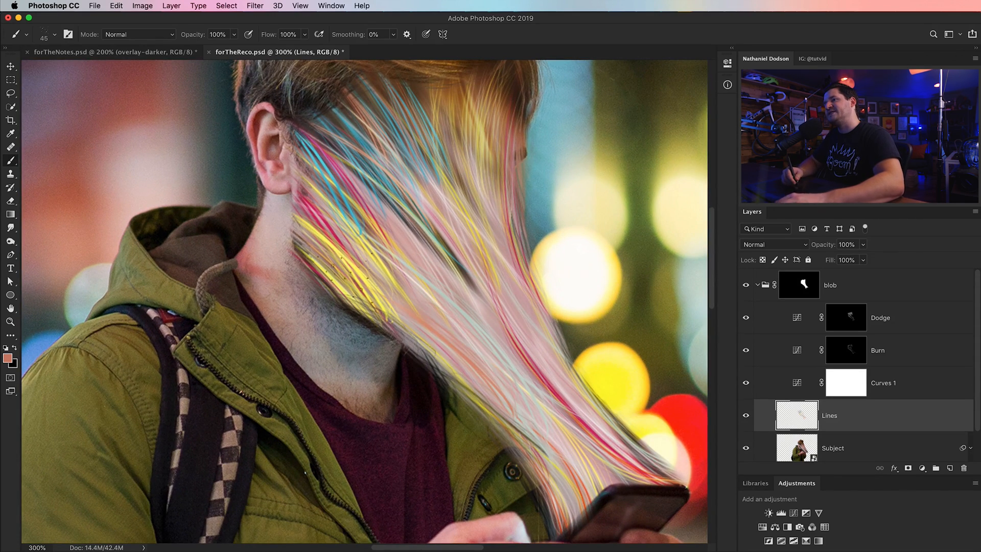
pyautogui.keyDown('alt'); pyautogui.click(598, 286); pyautogui.keyUp('alt')
pyautogui.moveTo(342, 250)
pyautogui.mouseDown()
pyautogui.moveTo(491, 340)
pyautogui.moveTo(518, 409)
pyautogui.mouseUp()
pyautogui.hotkey('ctrl', 'z')
pyautogui.moveTo(344, 274); pyautogui.dragTo(518, 416)
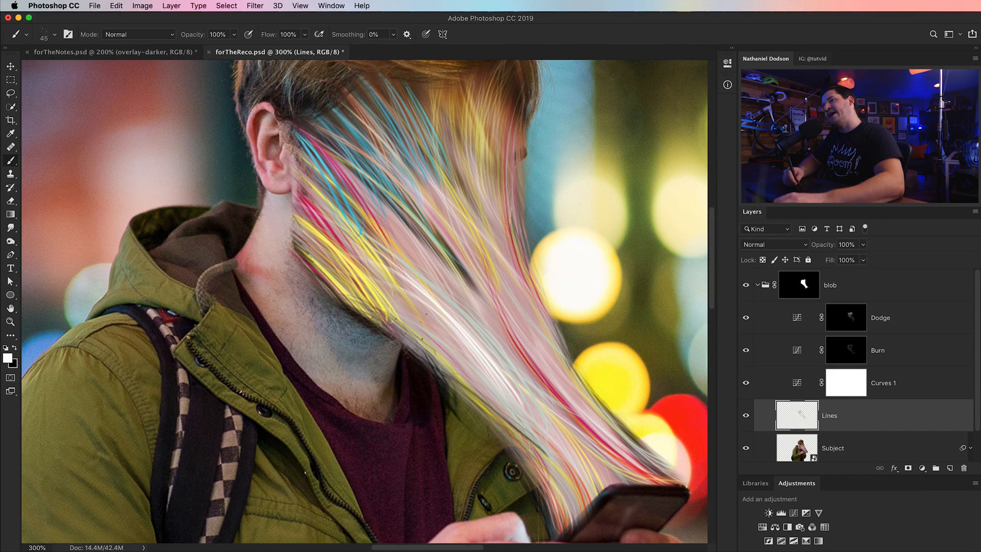
pyautogui.hotkey('ctrl', 'z')
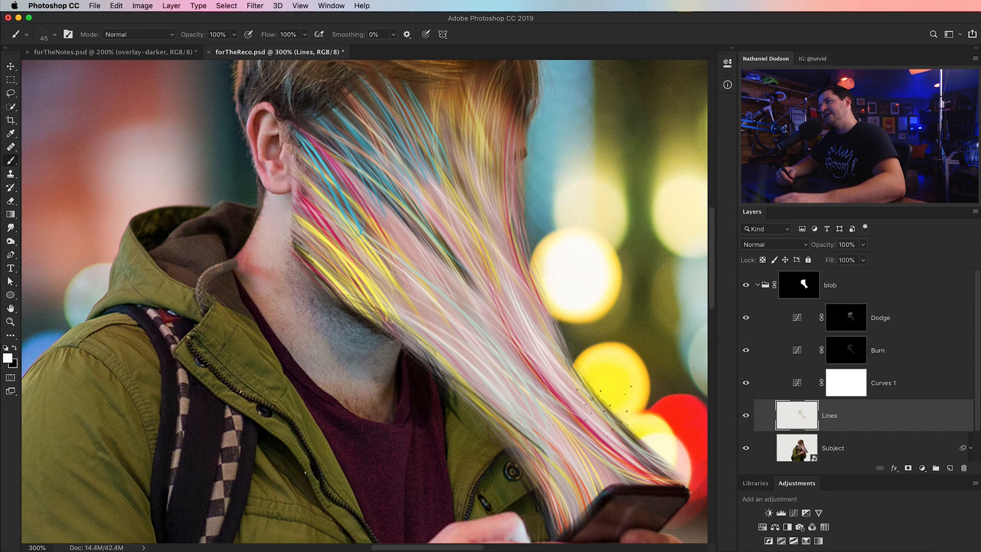
# - Add a new layer above the Dodge layer in the blob group and name it Fiber-lines
pyautogui.press('super+1')
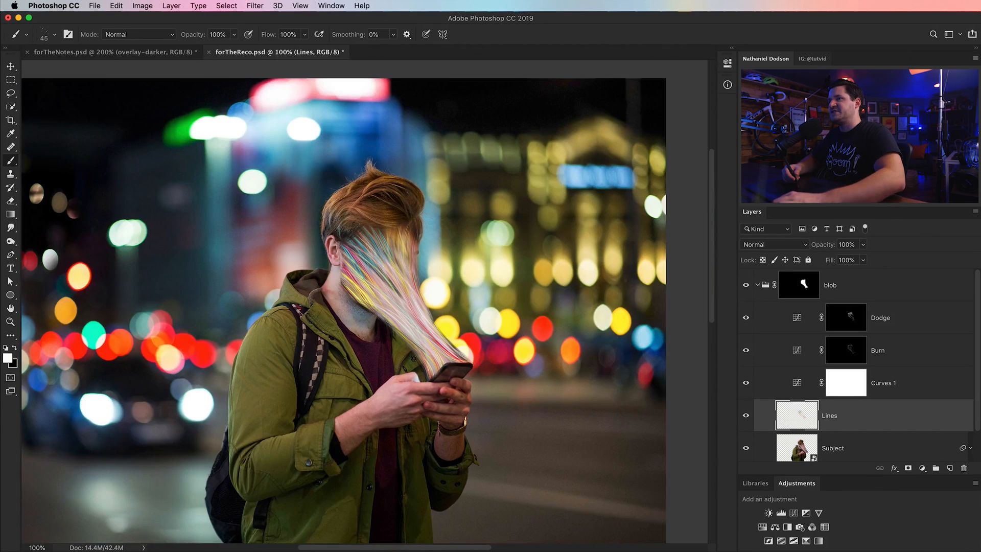
pyautogui.moveTo(467, 293); pyautogui.dragTo(502, 341)
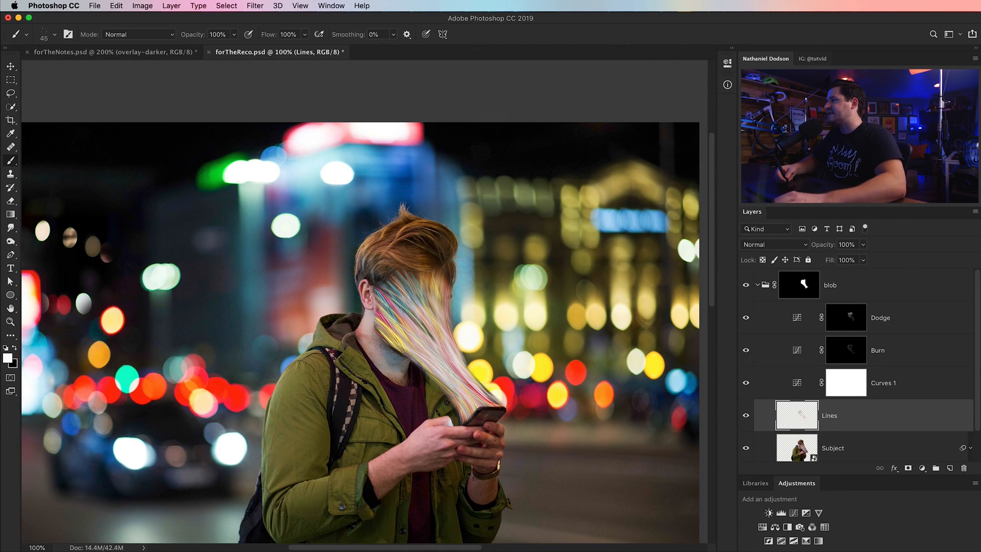
pyautogui.click(914, 322)
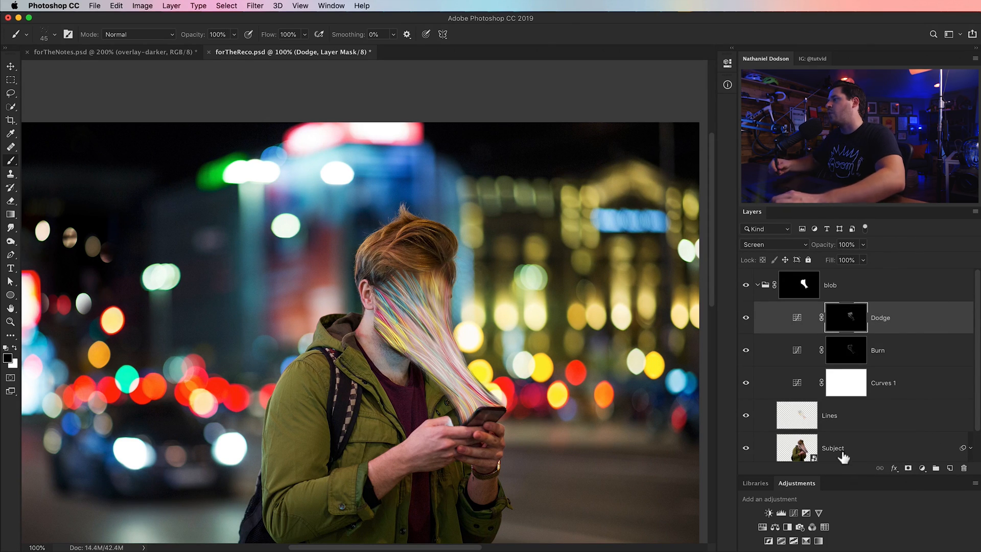
pyautogui.scroll(-1, 843, 457)
pyautogui.press('z')
pyautogui.click(460, 265)
pyautogui.click(465, 276)
pyautogui.keyDown('alt'); pyautogui.click(455, 416); pyautogui.keyUp('alt')
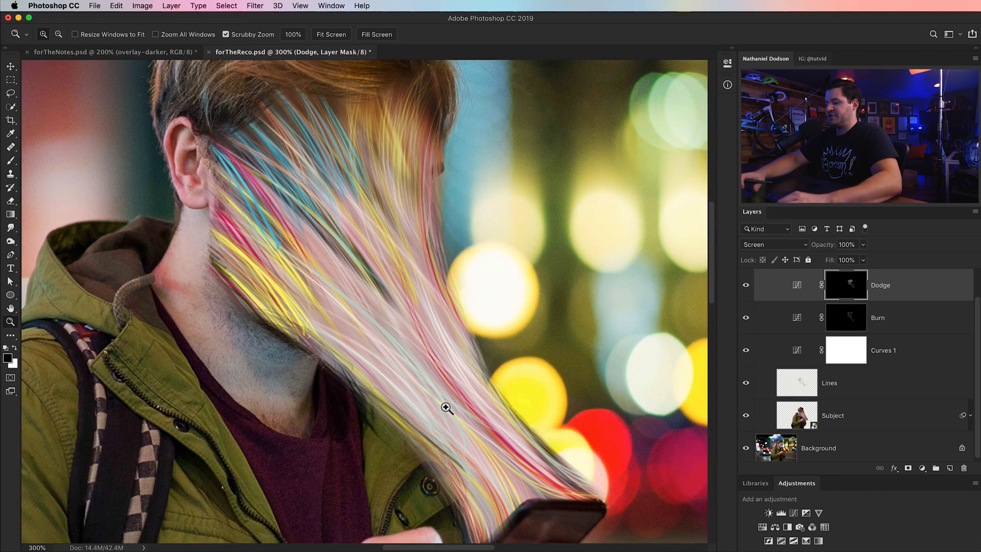
pyautogui.scroll(-3, 445, 409)
pyautogui.scroll(-2, 440, 382)
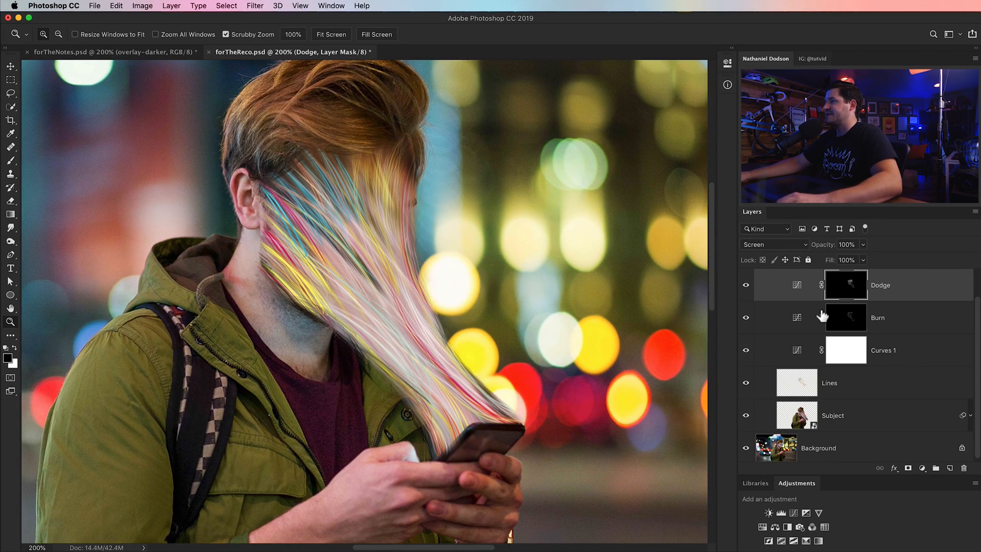
pyautogui.scroll(1, 823, 313)
pyautogui.click(949, 468)
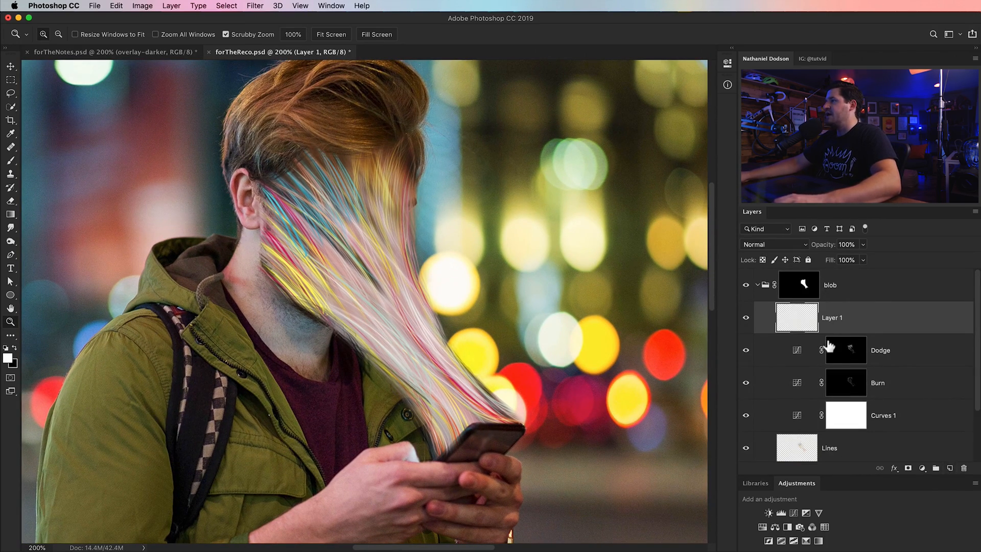
pyautogui.doubleClick(830, 317)
pyautogui.write('Fibe')
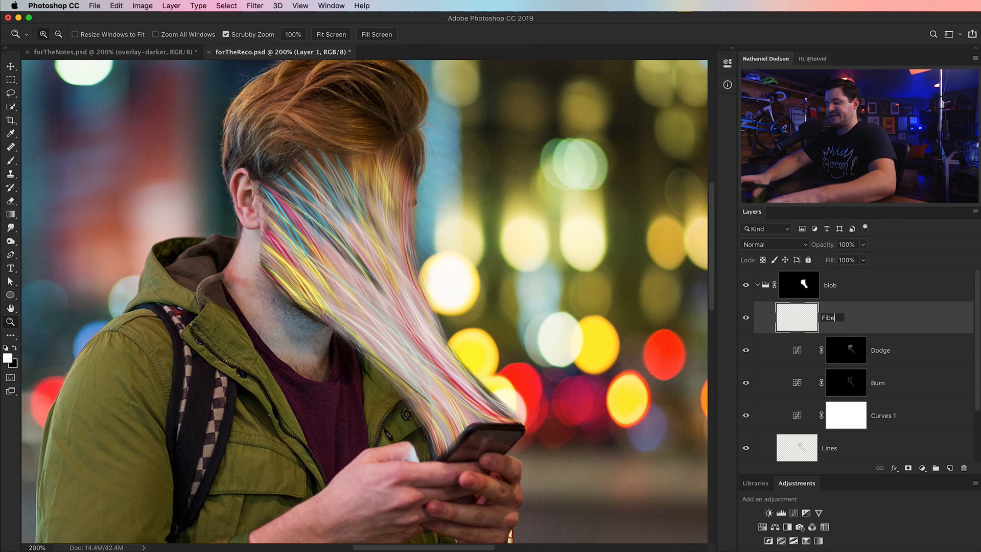
pyautogui.write('r-lines')
pyautogui.press('Return')
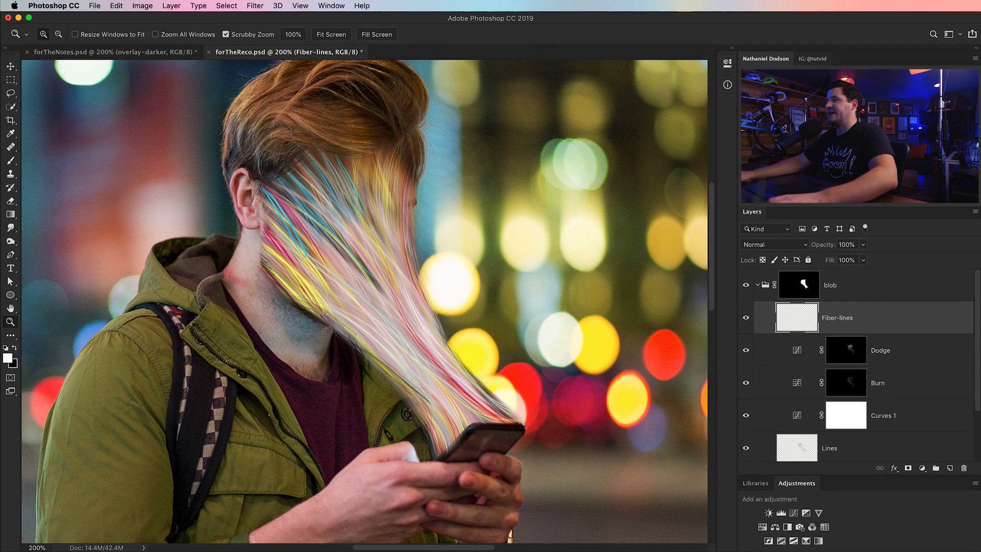
# - Paint white hair-brush strands on the Fiber-lines layer from the jaw side down the middle of the stretched face
pyautogui.press('b')
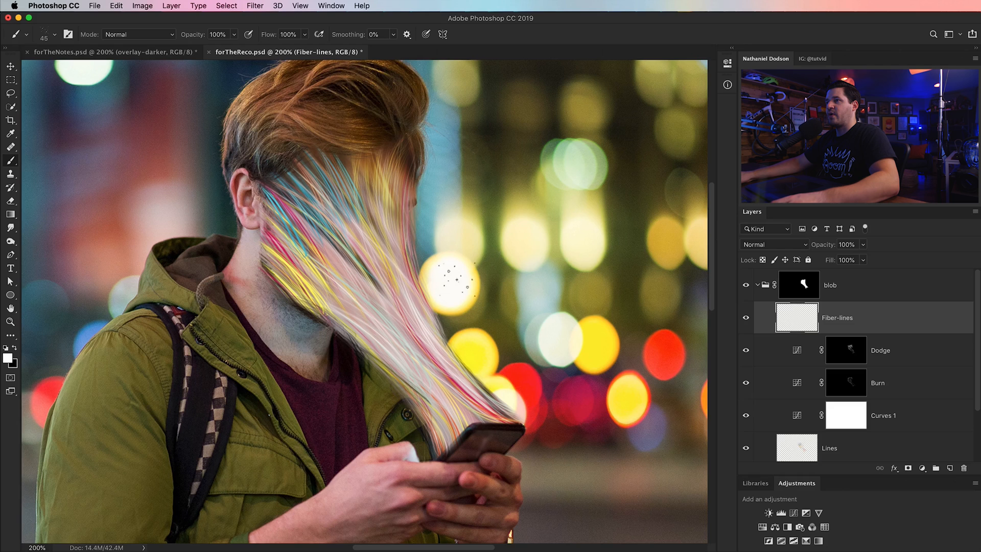
pyautogui.moveTo(456, 280); pyautogui.dragTo(462, 298)
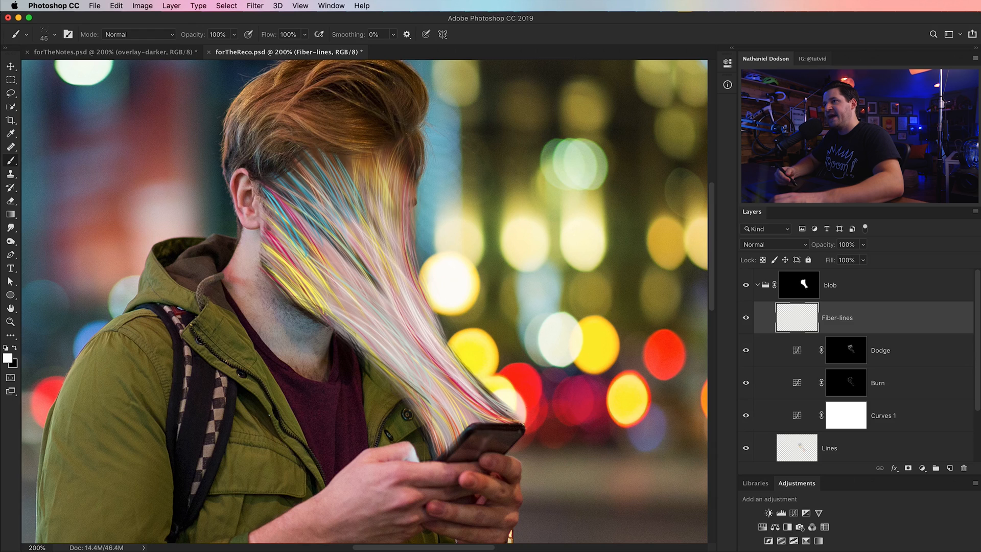
pyautogui.moveTo(411, 335)
pyautogui.mouseDown()
pyautogui.moveTo(446, 376)
pyautogui.moveTo(419, 337)
pyautogui.mouseUp()
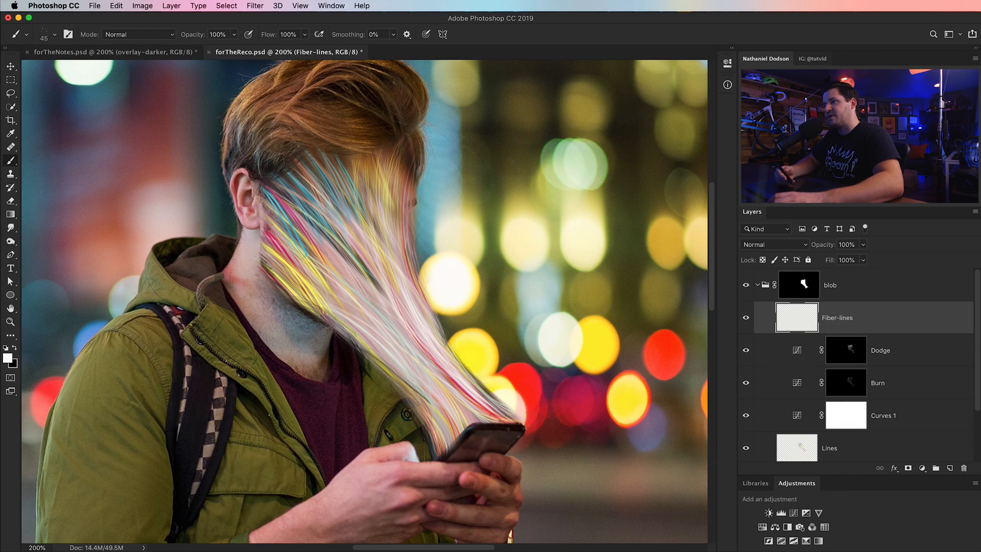
pyautogui.moveTo(275, 266); pyautogui.dragTo(383, 373)
pyautogui.moveTo(345, 307); pyautogui.dragTo(408, 373)
pyautogui.moveTo(314, 266)
pyautogui.mouseDown()
pyautogui.moveTo(416, 373)
pyautogui.moveTo(360, 335)
pyautogui.mouseUp()
pyautogui.moveTo(263, 227)
pyautogui.mouseDown()
pyautogui.moveTo(324, 289)
pyautogui.moveTo(307, 258)
pyautogui.moveTo(350, 294)
pyautogui.mouseUp()
pyautogui.moveTo(258, 251); pyautogui.dragTo(317, 309)
# - Add longer white strands on the Fiber-lines layer from the ear and temple towards the phone, comparing with and without the last stroke
pyautogui.moveTo(263, 230); pyautogui.dragTo(381, 350)
pyautogui.moveTo(255, 191); pyautogui.dragTo(365, 319)
pyautogui.moveTo(274, 179)
pyautogui.mouseDown()
pyautogui.moveTo(340, 240)
pyautogui.moveTo(396, 317)
pyautogui.moveTo(375, 317)
pyautogui.mouseUp()
pyautogui.moveTo(291, 164)
pyautogui.mouseDown()
pyautogui.moveTo(417, 304)
pyautogui.moveTo(384, 274)
pyautogui.mouseUp()
pyautogui.press('super+z')
pyautogui.press('super+shift+z')
pyautogui.press('super+z')
pyautogui.press('super+shift+z')
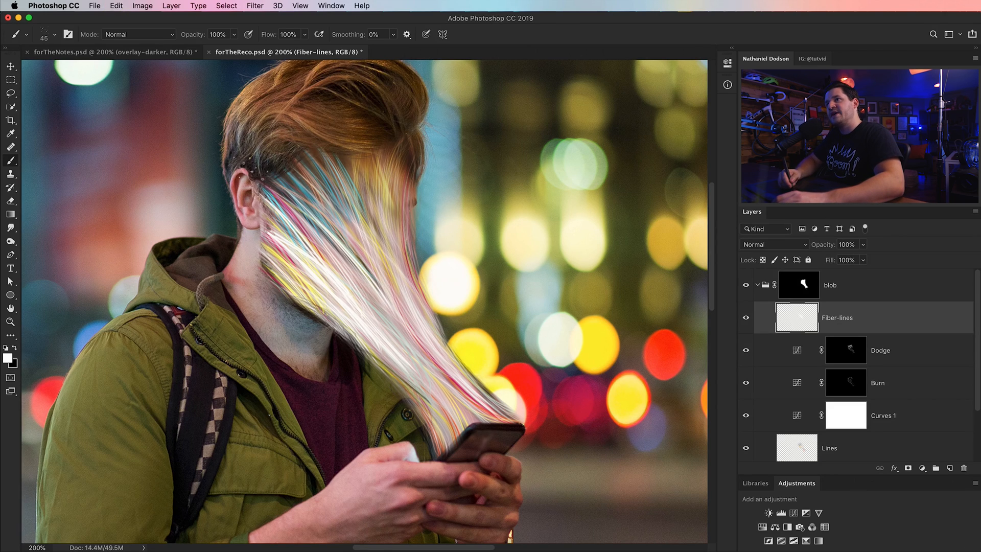
pyautogui.moveTo(255, 169); pyautogui.dragTo(400, 290)
pyautogui.moveTo(258, 171); pyautogui.dragTo(450, 394)
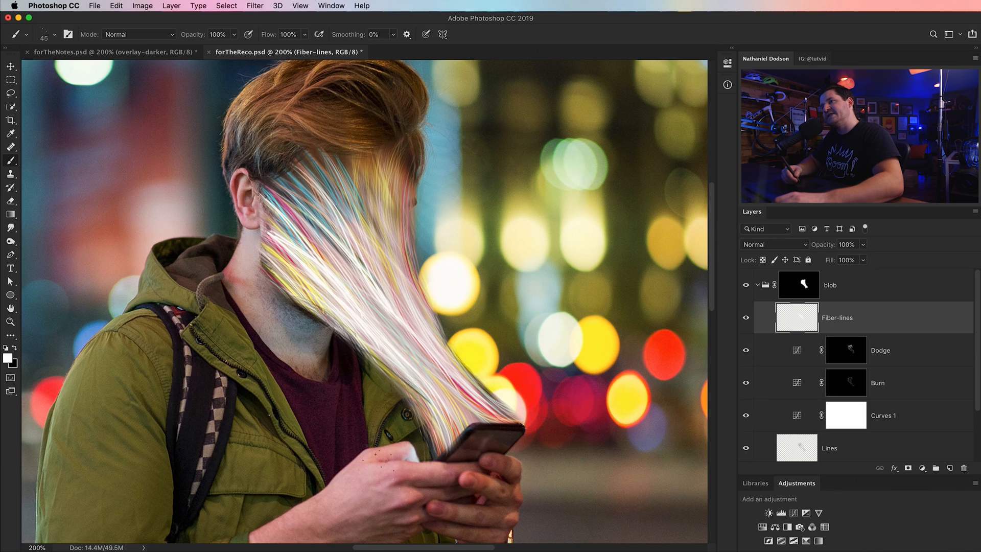
# - Paint more white strands on the Fiber-lines layer along the lower part of the stretched face, converging on the phone
pyautogui.moveTo(439, 302); pyautogui.dragTo(501, 401)
pyautogui.moveTo(449, 373); pyautogui.dragTo(516, 424)
pyautogui.moveTo(420, 348)
pyautogui.mouseDown()
pyautogui.moveTo(486, 429)
pyautogui.moveTo(524, 424)
pyautogui.mouseUp()
pyautogui.moveTo(432, 342); pyautogui.dragTo(521, 422)
pyautogui.moveTo(411, 330); pyautogui.dragTo(457, 408)
pyautogui.moveTo(380, 347); pyautogui.dragTo(414, 419)
pyautogui.moveTo(372, 304); pyautogui.dragTo(463, 409)
pyautogui.moveTo(389, 332)
pyautogui.mouseDown()
pyautogui.moveTo(436, 439)
pyautogui.moveTo(449, 424)
pyautogui.mouseUp()
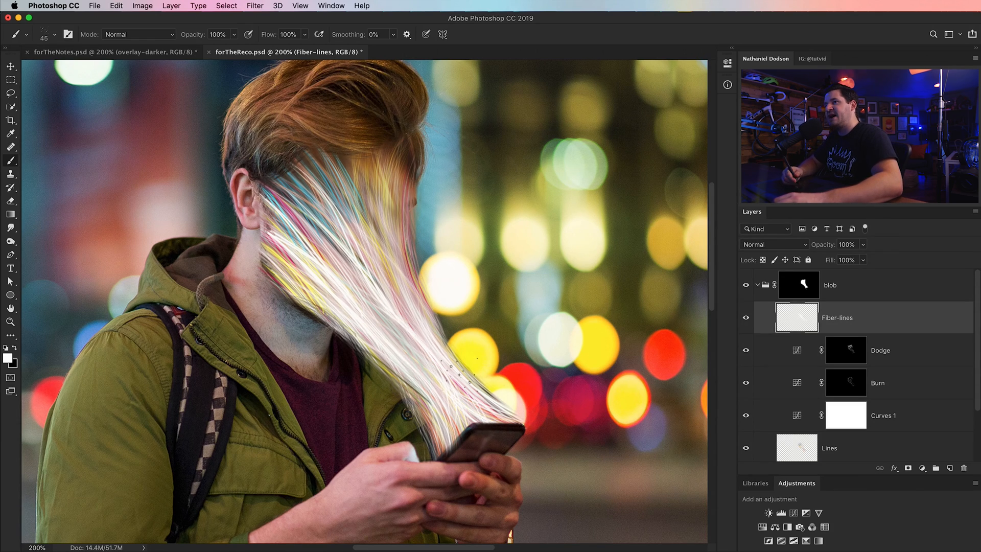
# - Add short white strands on the Fiber-lines layer from the hairline down the upper face, comparing with the layer hidden
pyautogui.moveTo(192, 145)
pyautogui.mouseDown()
pyautogui.moveTo(299, 225)
pyautogui.moveTo(330, 240)
pyautogui.moveTo(355, 235)
pyautogui.moveTo(368, 284)
pyautogui.mouseUp()
pyautogui.moveTo(329, 237); pyautogui.dragTo(336, 306)
pyautogui.moveTo(375, 99)
pyautogui.mouseDown()
pyautogui.moveTo(357, 230)
pyautogui.moveTo(378, 154)
pyautogui.moveTo(404, 256)
pyautogui.moveTo(433, 146)
pyautogui.moveTo(411, 158)
pyautogui.moveTo(414, 194)
pyautogui.moveTo(455, 234)
pyautogui.mouseUp()
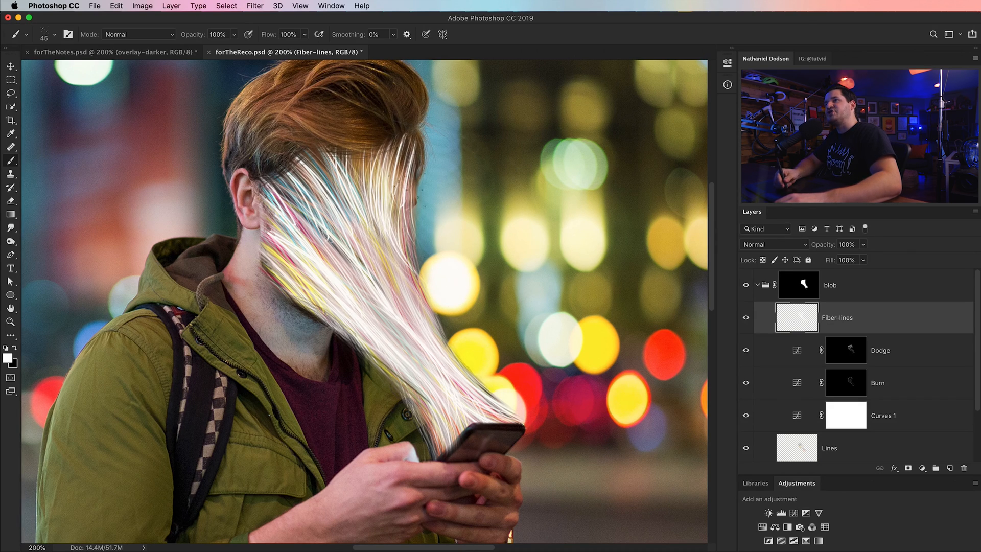
pyautogui.moveTo(367, 199); pyautogui.dragTo(344, 151)
pyautogui.click(747, 320)
pyautogui.click(747, 318)
pyautogui.click(748, 317)
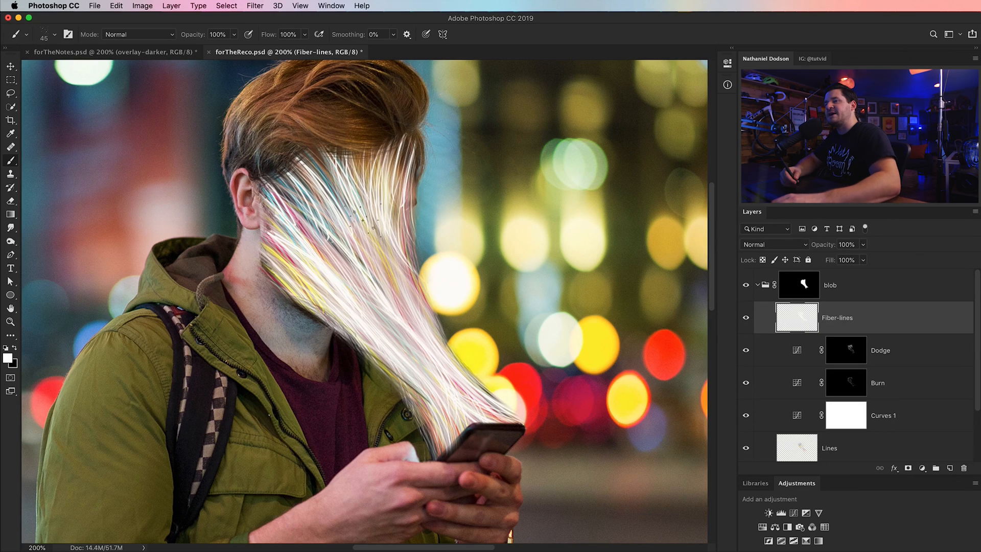
# - Soften the blunt ends of the white strands beside the ear and mid-face with a 6 px Eraser at 45% opacity
pyautogui.press('super+minus')
pyautogui.press('super+minus')
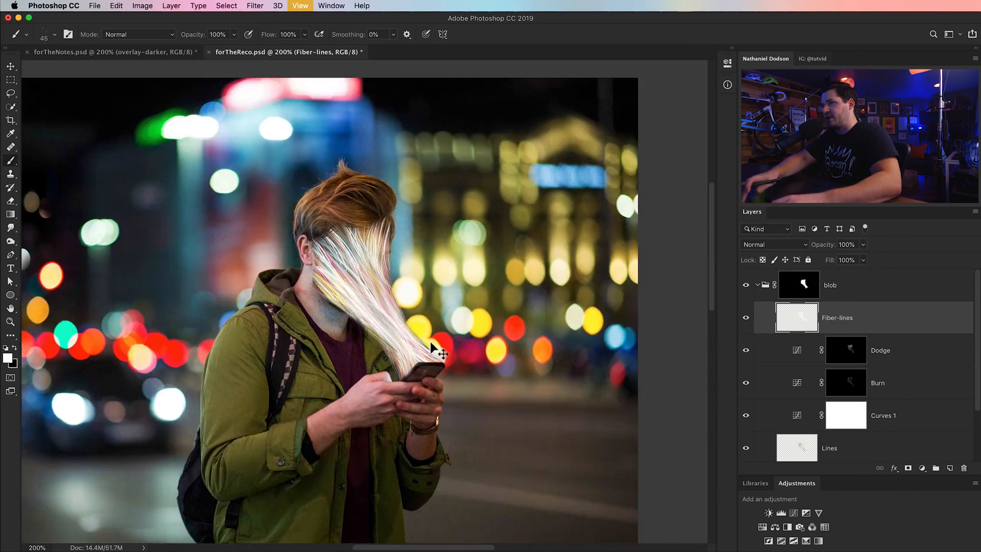
pyautogui.press('z')
pyautogui.click(379, 329)
pyautogui.moveTo(379, 330)
pyautogui.mouseDown()
pyautogui.moveTo(366, 279)
pyautogui.moveTo(396, 326)
pyautogui.moveTo(368, 267)
pyautogui.moveTo(386, 313)
pyautogui.moveTo(374, 312)
pyautogui.mouseUp()
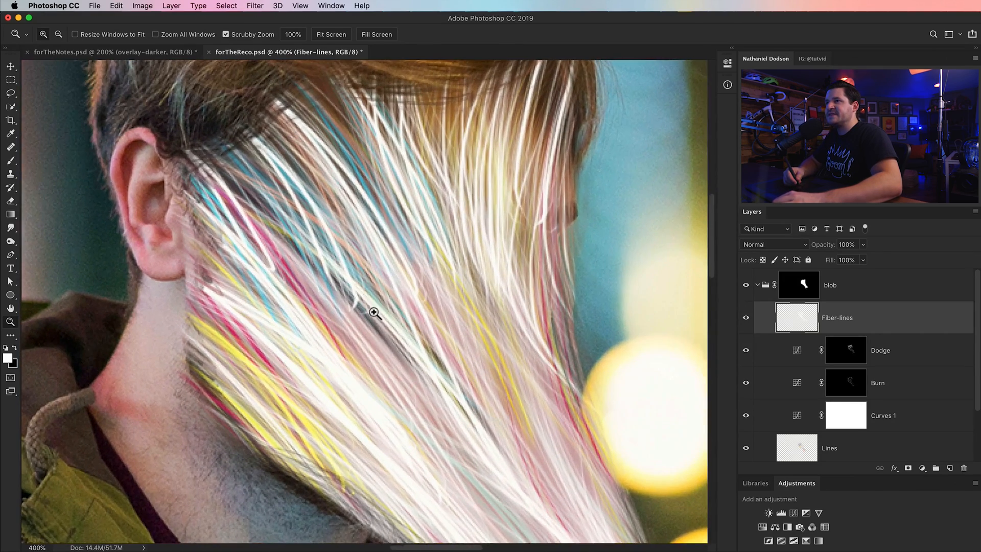
pyautogui.press('e')
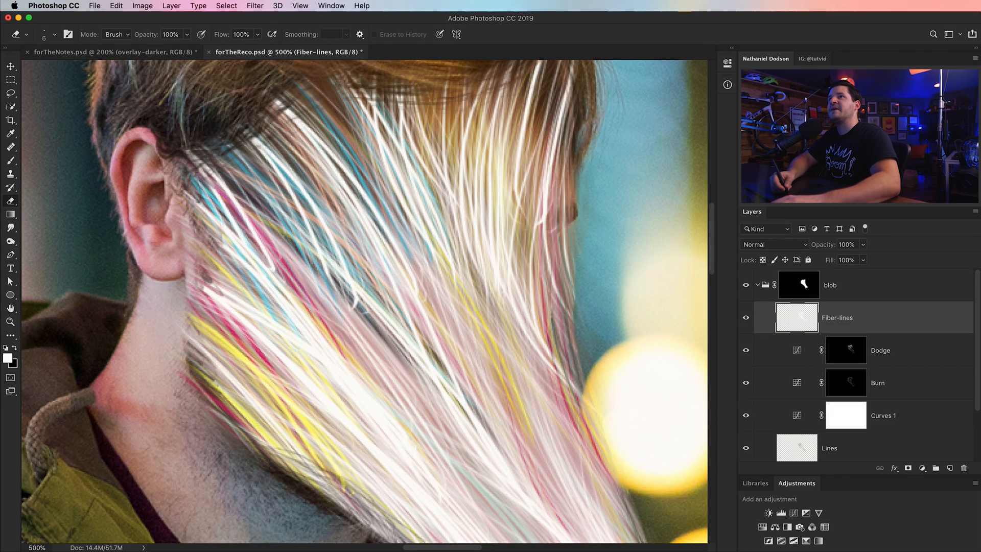
pyautogui.moveTo(154, 37); pyautogui.dragTo(131, 40)
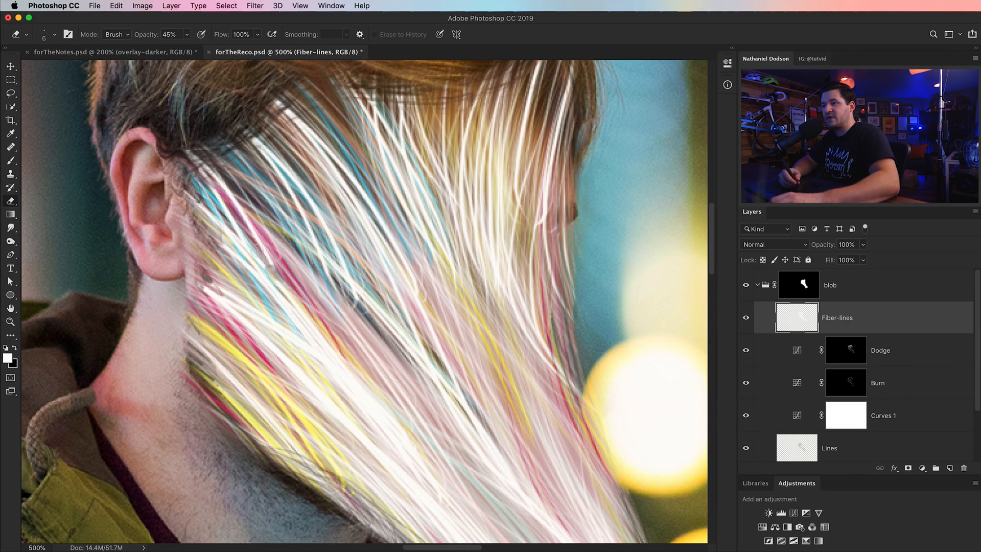
pyautogui.rightClick(309, 260)
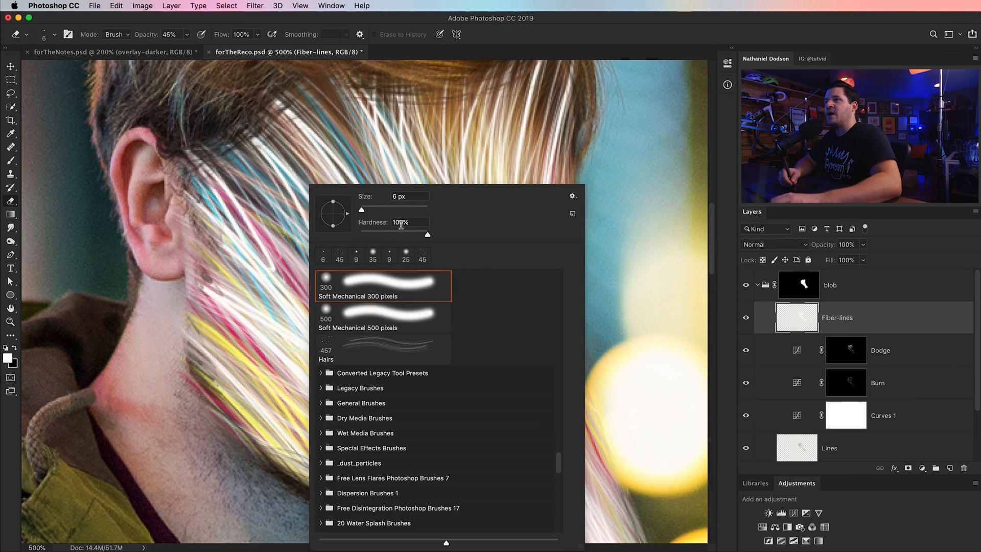
pyautogui.press('Return')
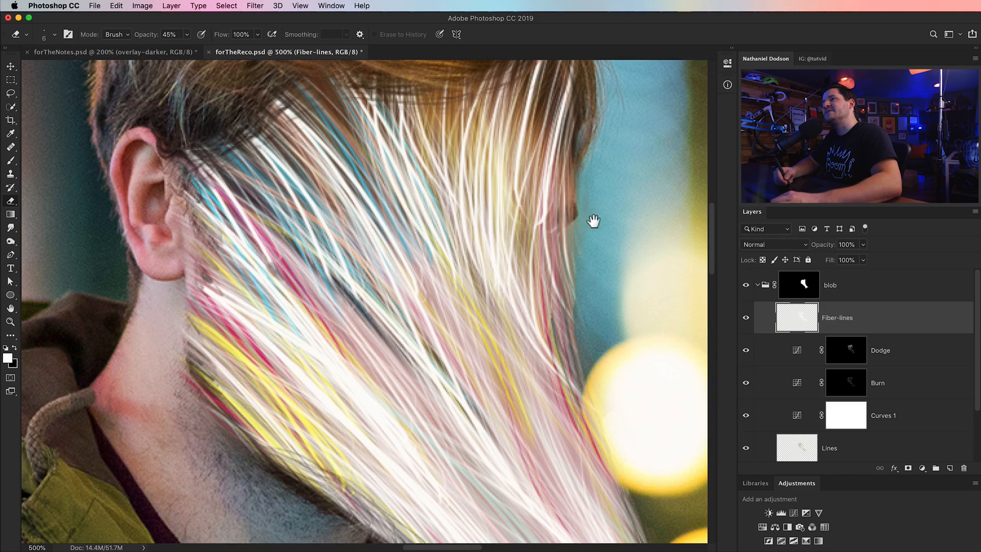
pyautogui.moveTo(540, 282); pyautogui.dragTo(363, 212)
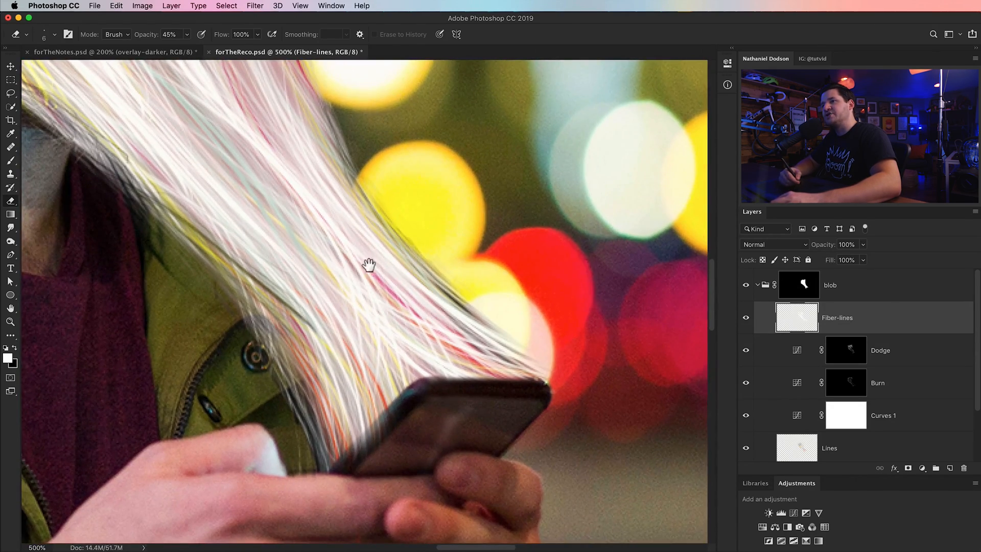
pyautogui.scroll(15, 372, 265)
pyautogui.scroll(-10, 339, 383)
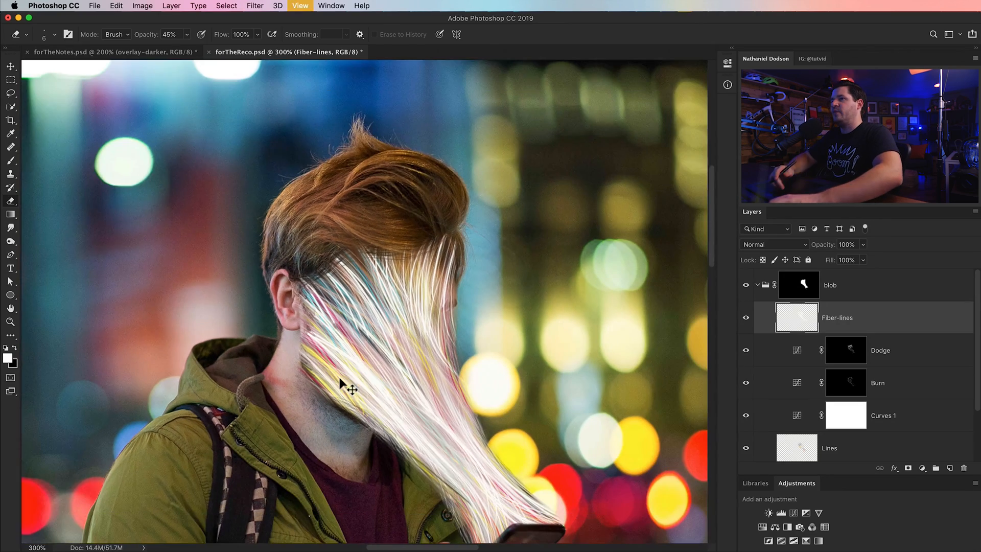
pyautogui.scroll(-2, 357, 332)
pyautogui.moveTo(382, 284); pyautogui.dragTo(355, 247)
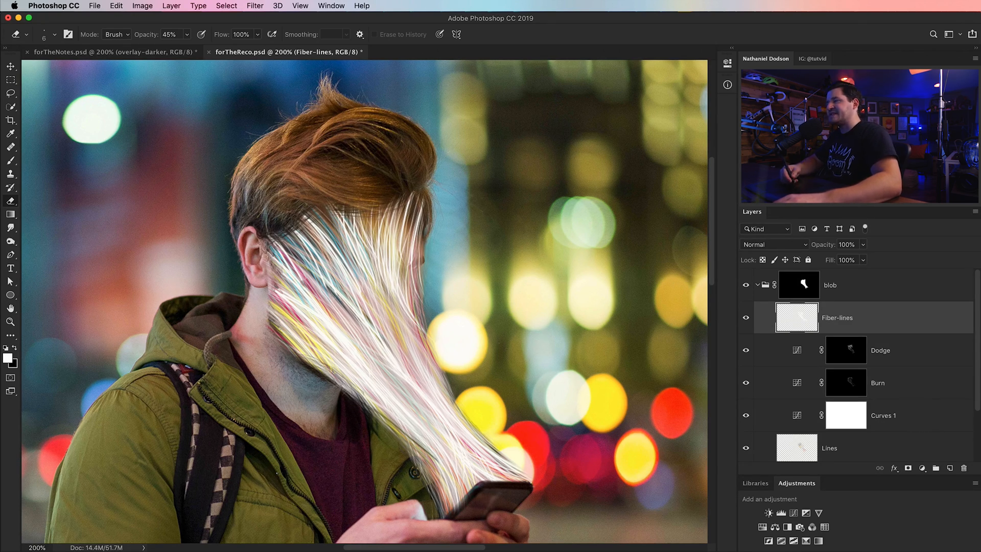
# - Collapse the blob group and add a layer above it named Color Blend with the Color blend mode
pyautogui.click(758, 284)
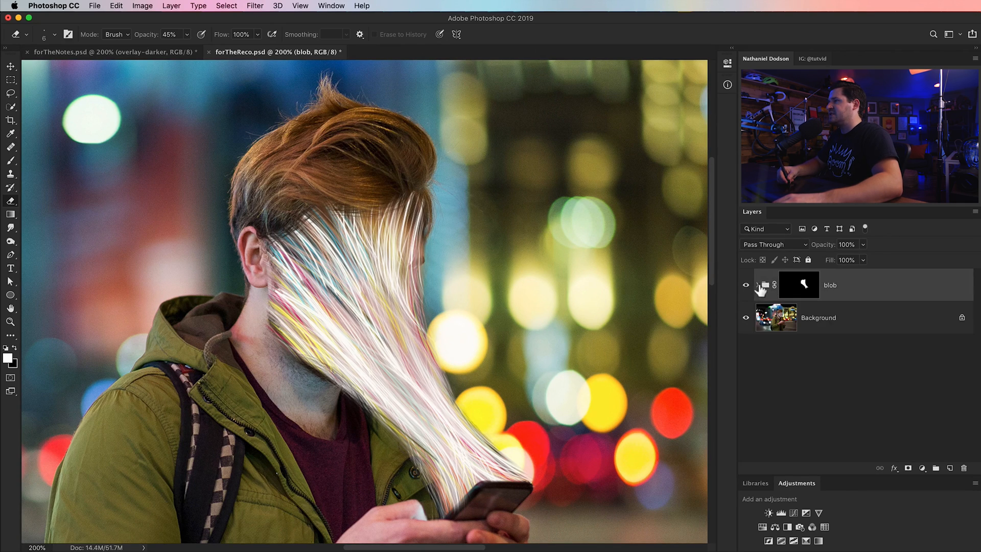
pyautogui.click(950, 468)
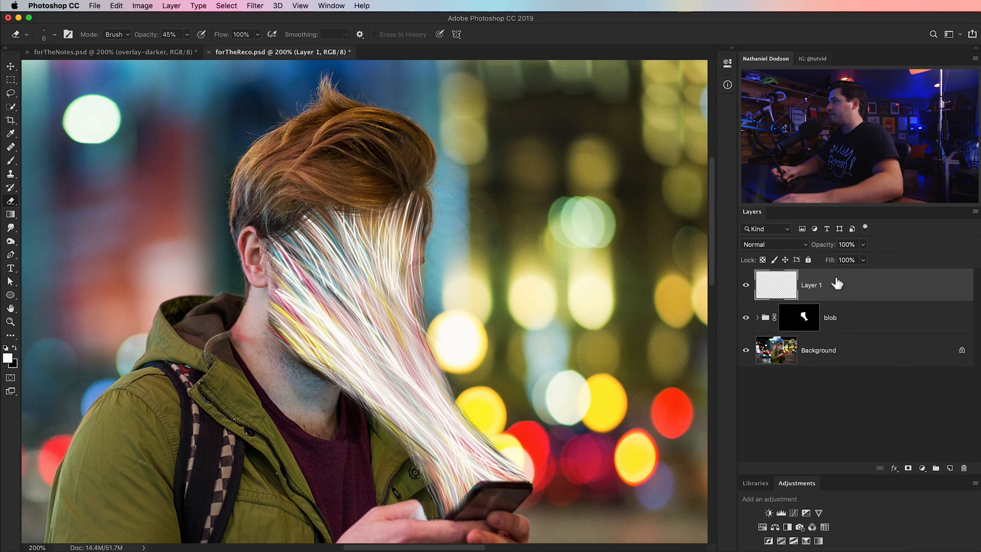
pyautogui.doubleClick(812, 289)
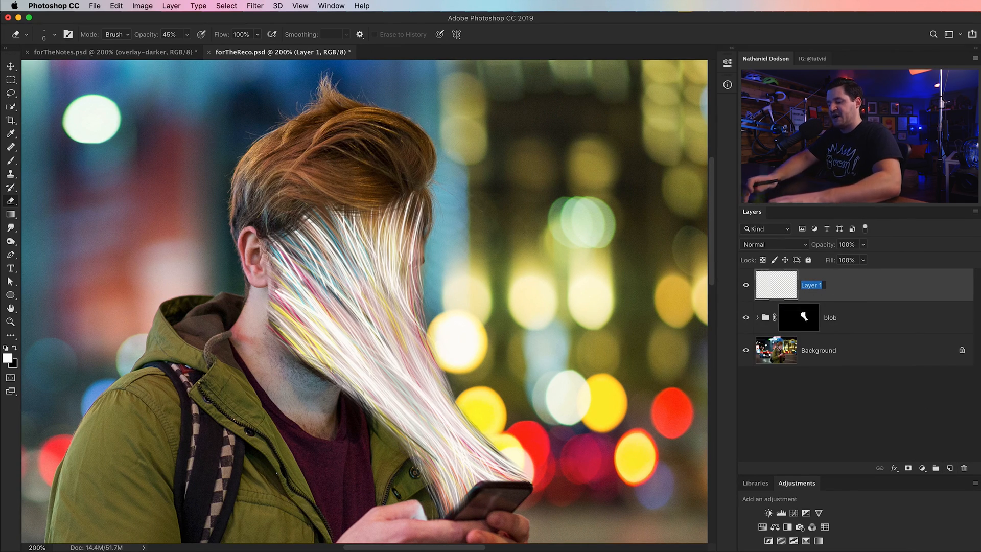
pyautogui.write('Color Blend')
pyautogui.press('Return')
pyautogui.click(773, 244)
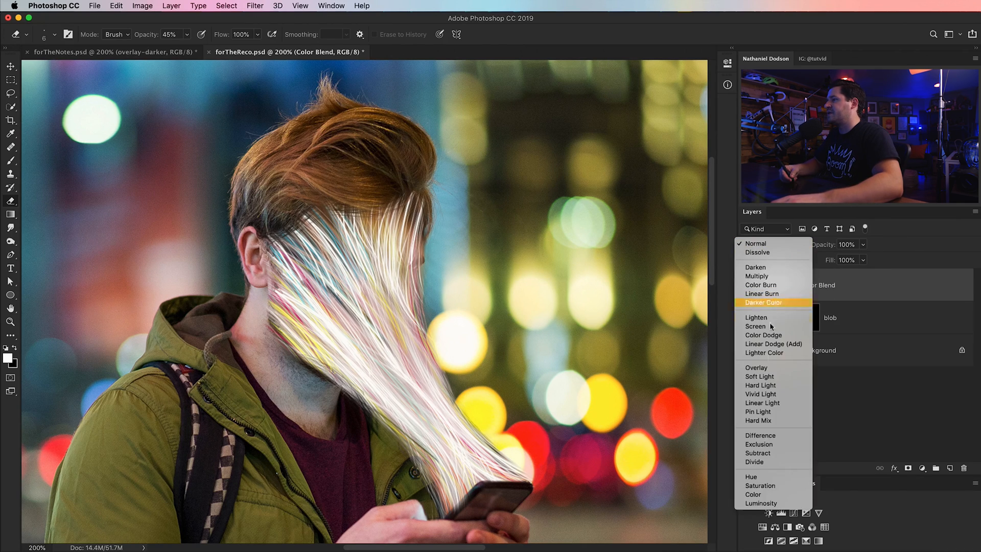
pyautogui.click(761, 496)
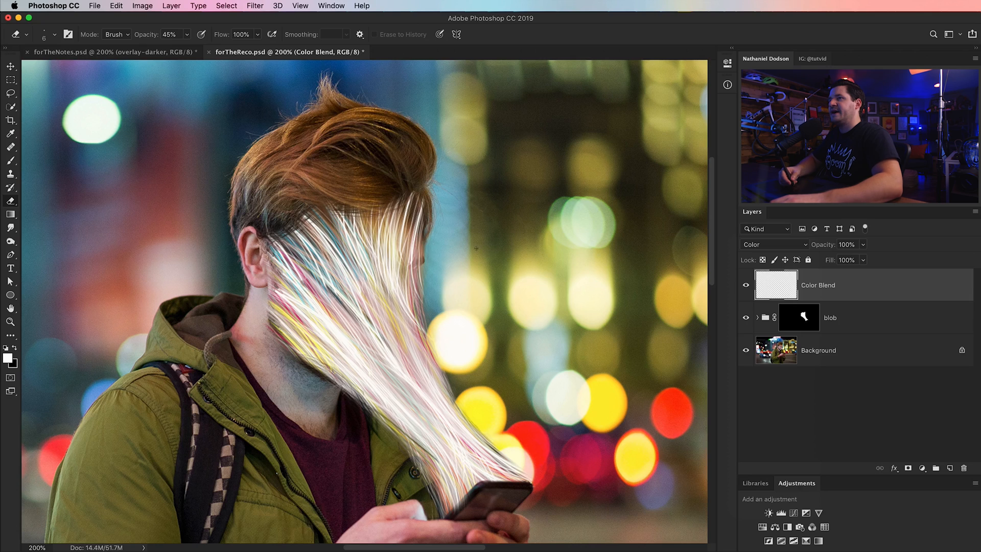
# - Set up a soft round brush of about 108 px with 0% hardness and sample a brown from the man's hair
pyautogui.click(10, 162)
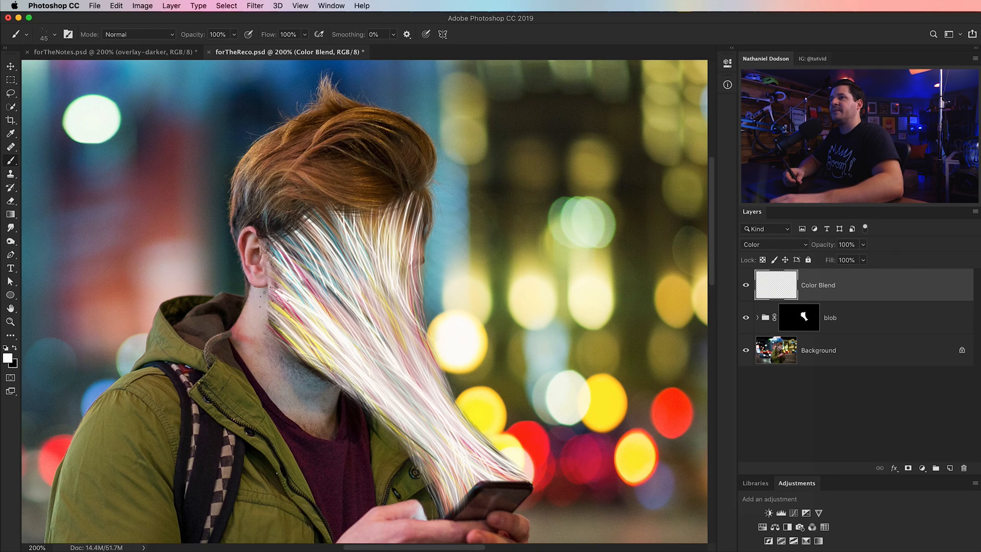
pyautogui.rightClick(284, 185)
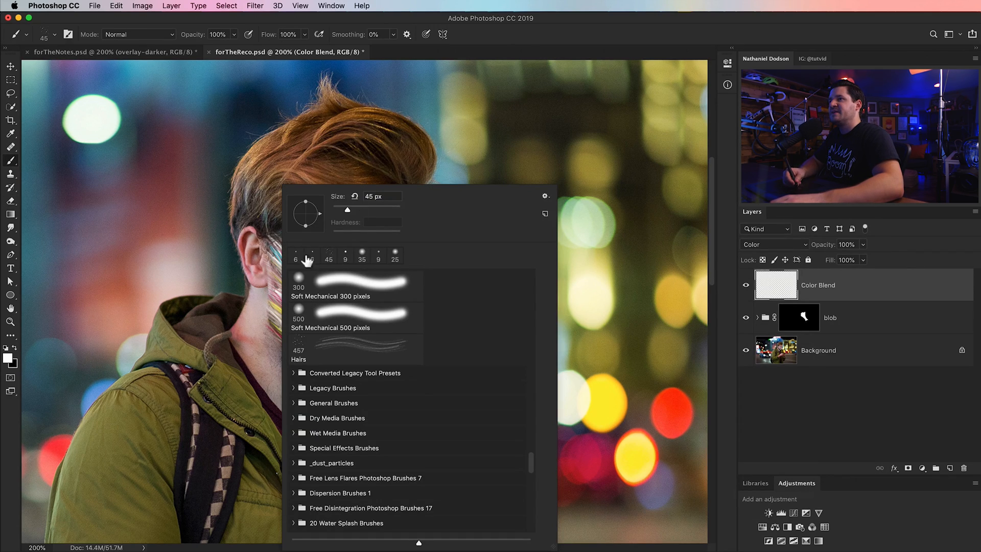
pyautogui.click(362, 256)
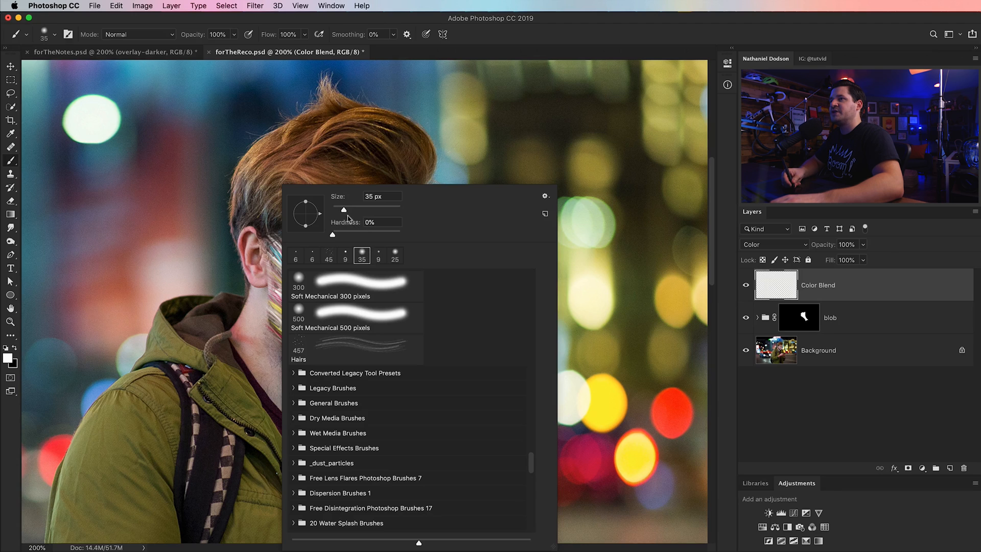
pyautogui.moveTo(363, 212); pyautogui.dragTo(365, 211)
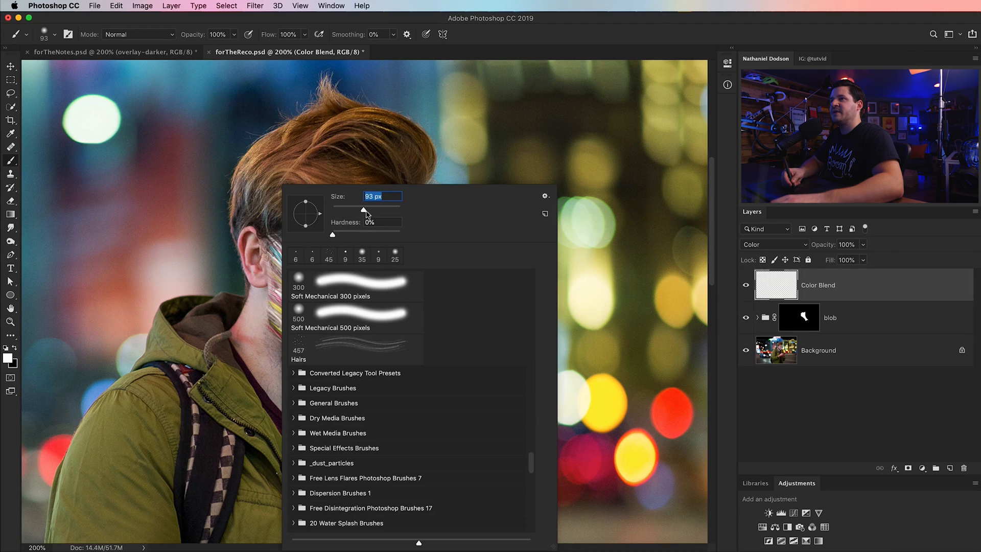
pyautogui.click(187, 330)
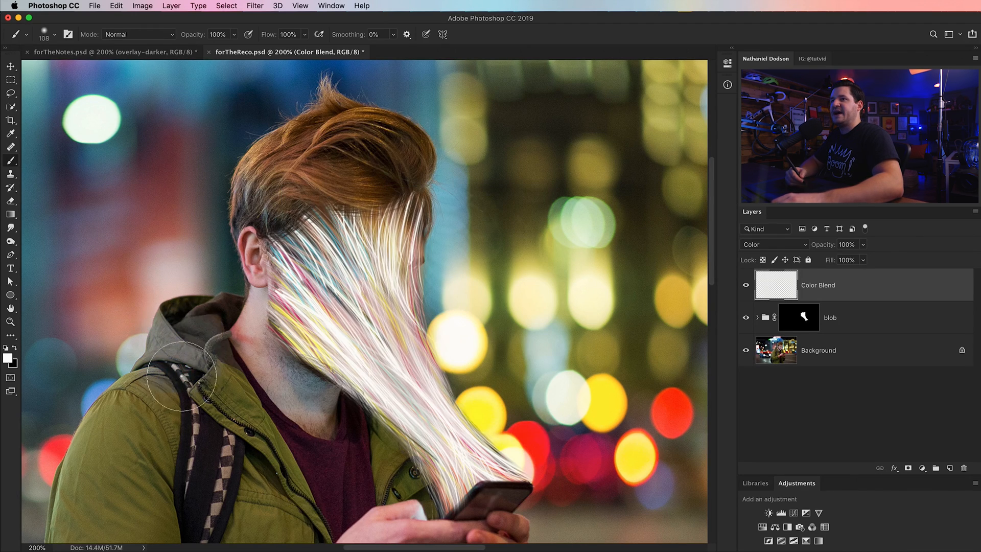
pyautogui.keyDown('alt'); pyautogui.click(364, 182); pyautogui.keyUp('alt')
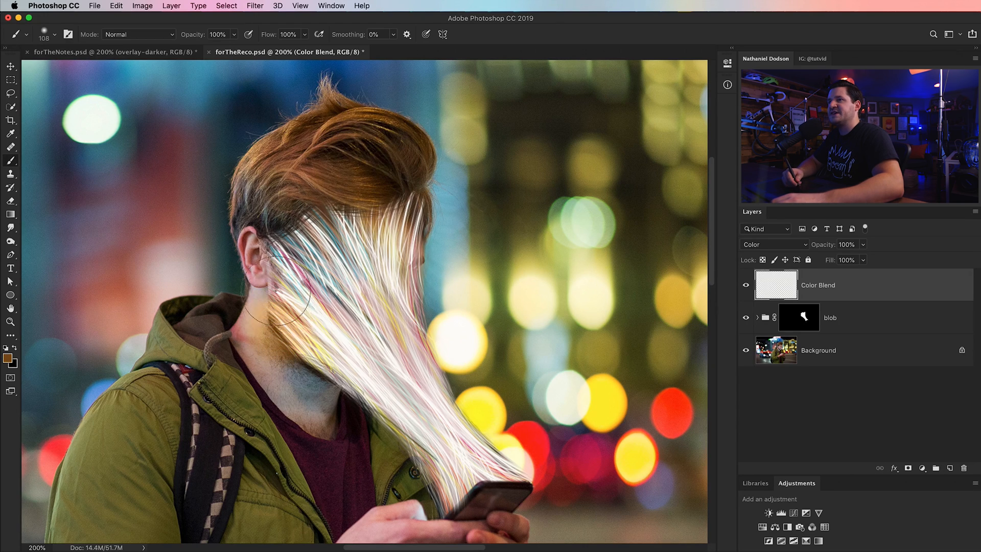
# - Try tinting the jaw side and upper part of the stretched face brown at 100% brush opacity, and undo the strokes
pyautogui.moveTo(293, 348); pyautogui.dragTo(289, 329)
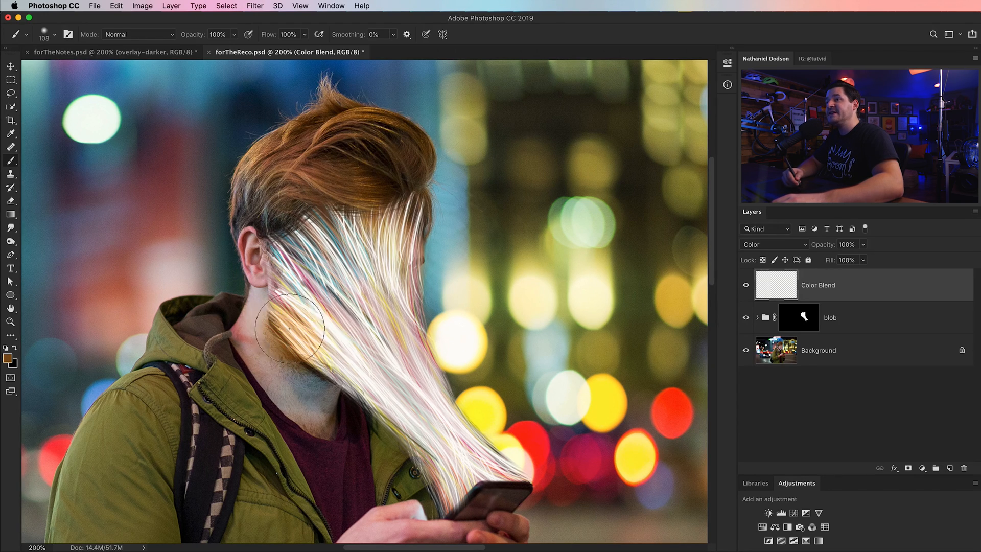
pyautogui.moveTo(287, 265)
pyautogui.mouseDown()
pyautogui.moveTo(304, 230)
pyautogui.moveTo(336, 241)
pyautogui.mouseUp()
pyautogui.moveTo(393, 219)
pyautogui.mouseDown()
pyautogui.moveTo(395, 271)
pyautogui.moveTo(367, 298)
pyautogui.moveTo(314, 272)
pyautogui.moveTo(341, 241)
pyautogui.mouseUp()
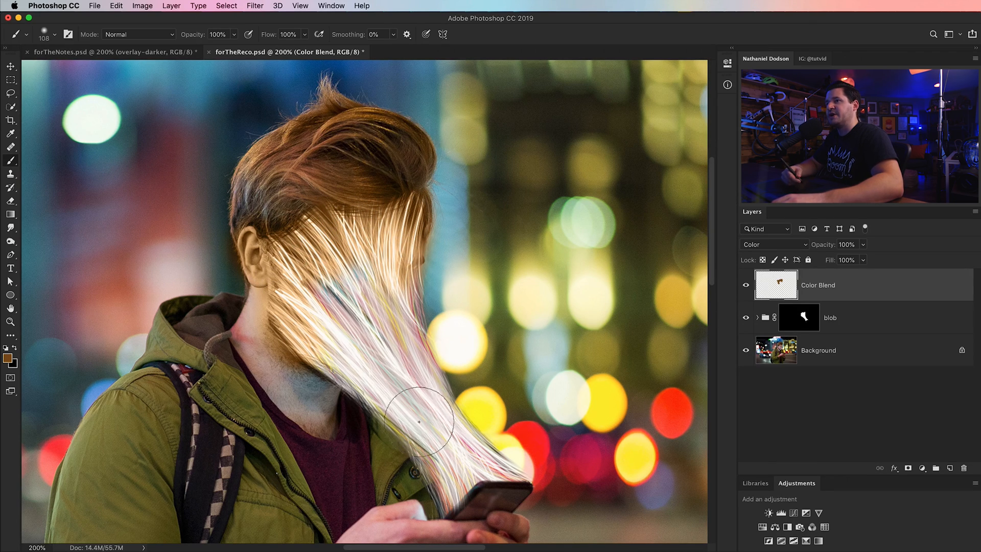
pyautogui.press('super+z')
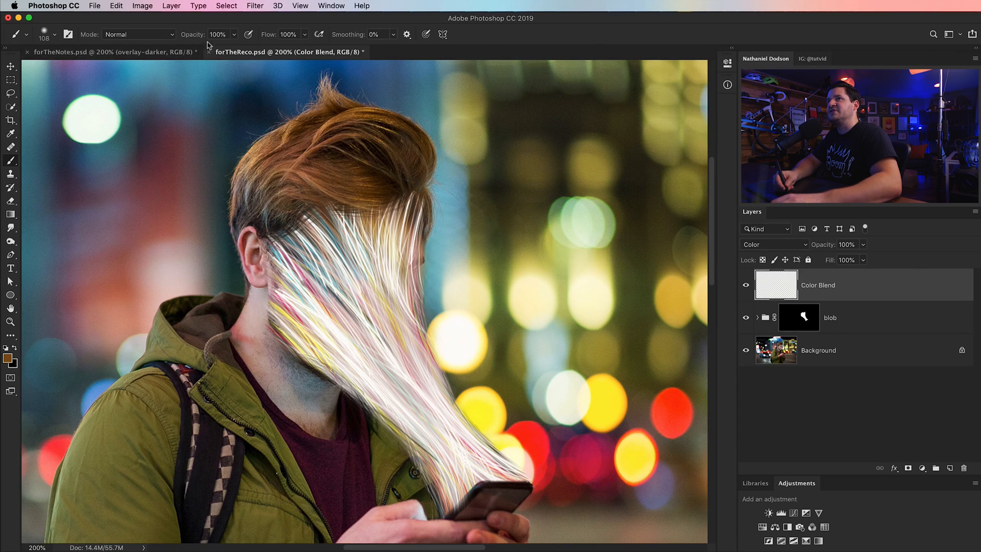
# - Tint the upper part of the stretched face with the sampled brown on the Color Blend layer at 31% brush opacity
pyautogui.moveTo(164, 43); pyautogui.dragTo(154, 43)
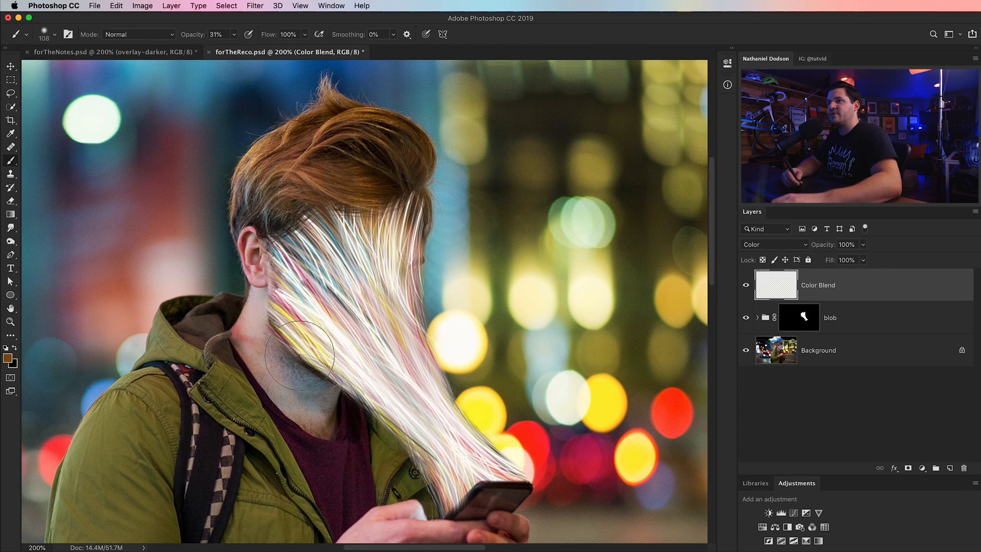
pyautogui.moveTo(294, 284)
pyautogui.mouseDown()
pyautogui.moveTo(305, 234)
pyautogui.moveTo(338, 263)
pyautogui.moveTo(366, 241)
pyautogui.moveTo(396, 237)
pyautogui.moveTo(393, 272)
pyautogui.moveTo(343, 273)
pyautogui.moveTo(301, 308)
pyautogui.moveTo(316, 354)
pyautogui.moveTo(318, 327)
pyautogui.moveTo(333, 345)
pyautogui.moveTo(377, 313)
pyautogui.moveTo(411, 378)
pyautogui.moveTo(367, 346)
pyautogui.moveTo(381, 223)
pyautogui.moveTo(408, 212)
pyautogui.moveTo(295, 232)
pyautogui.moveTo(274, 274)
pyautogui.moveTo(273, 227)
pyautogui.moveTo(313, 346)
pyautogui.mouseUp()
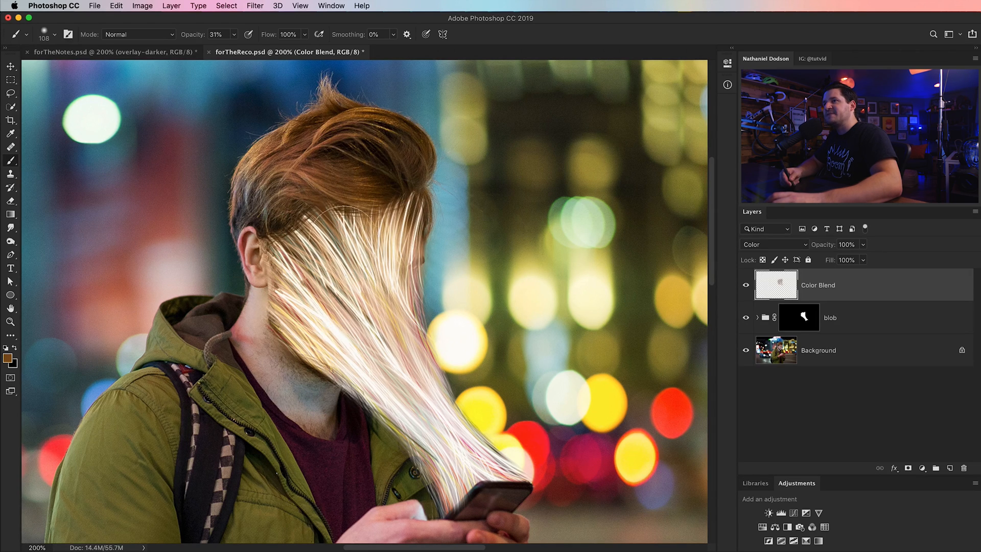
pyautogui.moveTo(396, 232)
pyautogui.mouseDown()
pyautogui.moveTo(299, 273)
pyautogui.moveTo(264, 229)
pyautogui.moveTo(266, 263)
pyautogui.mouseUp()
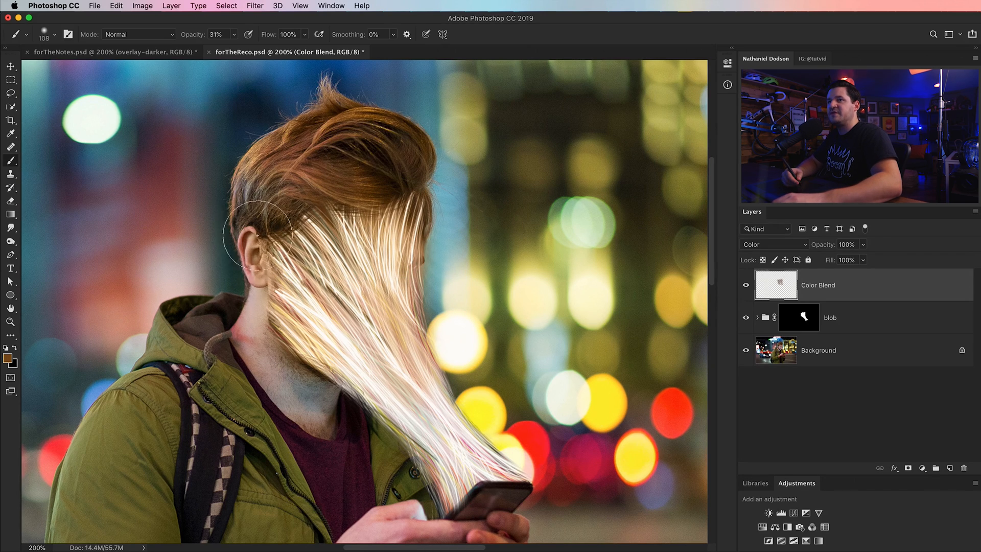
# - Erase the brown tint from the ear with a 50 px Eraser at 100% opacity, comparing with the Color Blend layer hidden
pyautogui.press('e')
pyautogui.press(']')
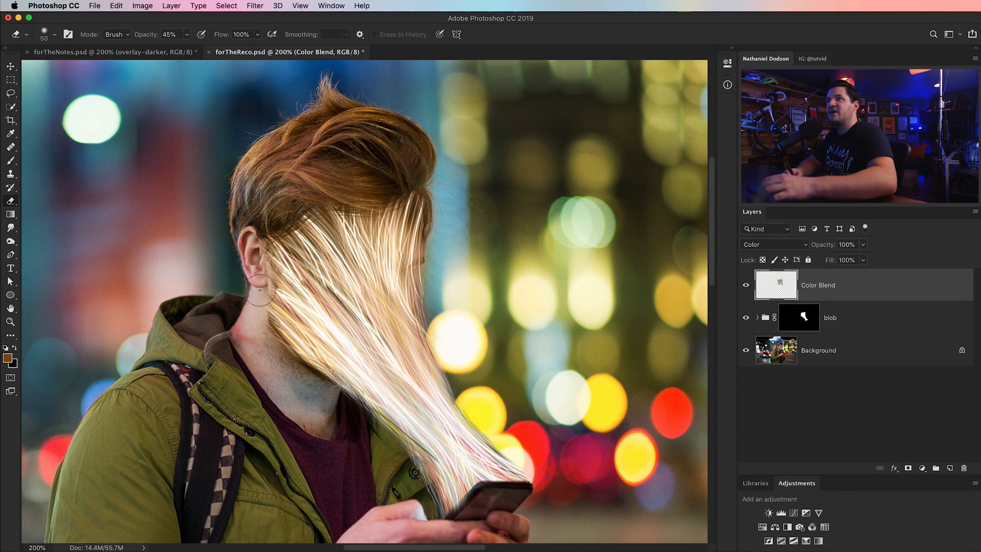
pyautogui.press('0')
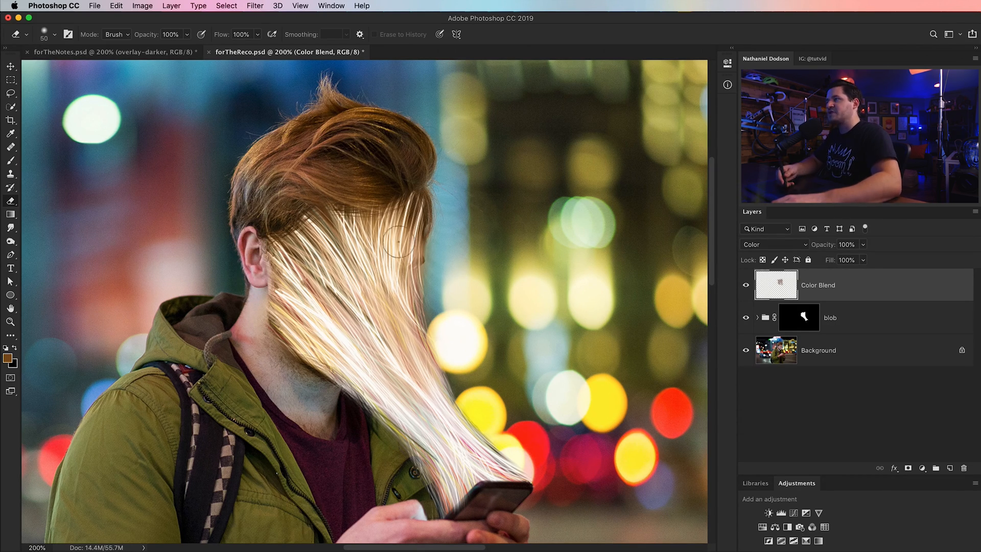
pyautogui.click(747, 286)
pyautogui.click(746, 285)
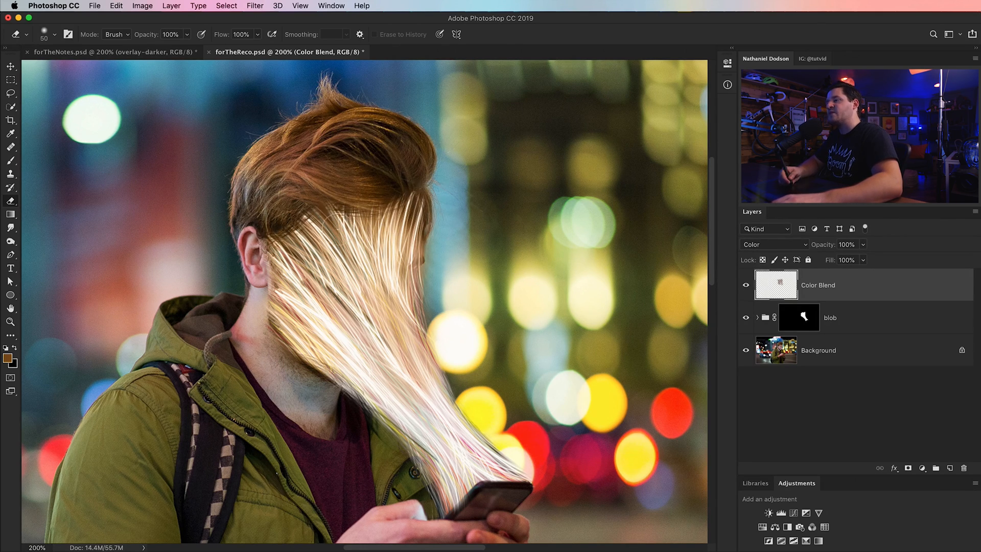
# - Add a layer above Color Blend named Hair-line with the Overlay blend mode, keeping the layer filter on Kind
pyautogui.click(949, 469)
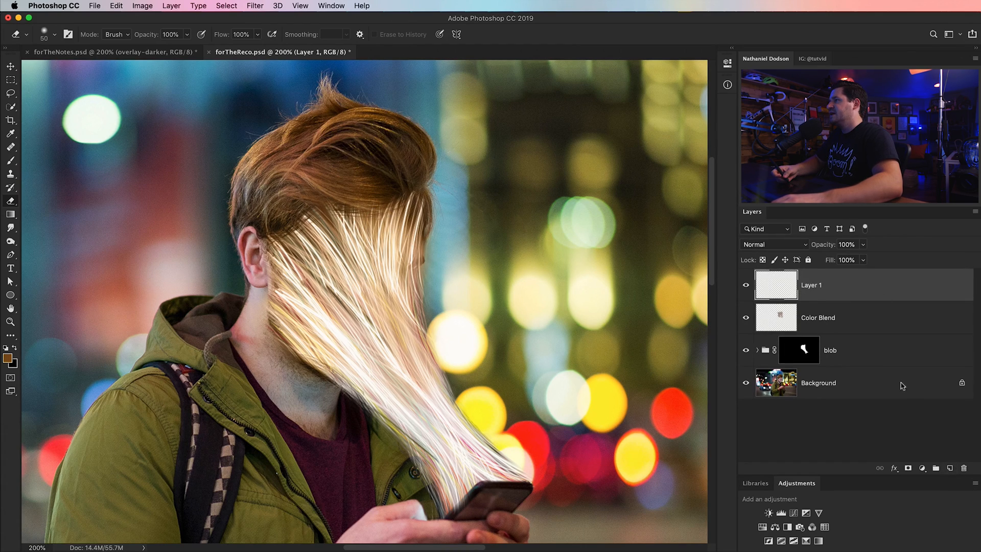
pyautogui.doubleClick(811, 285)
pyautogui.write('Hair-line')
pyautogui.press('Return')
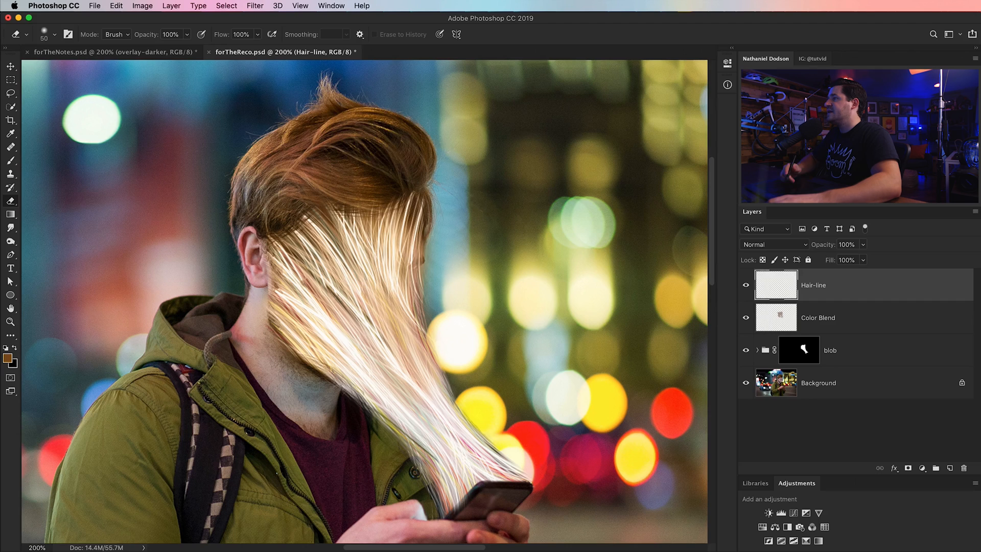
pyautogui.click(766, 229)
pyautogui.click(770, 238)
pyautogui.click(797, 244)
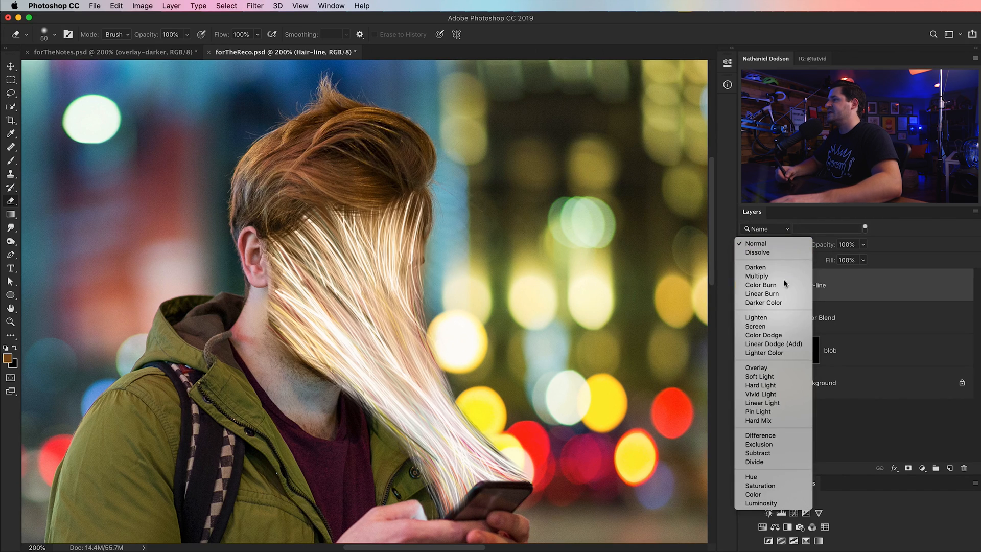
pyautogui.click(766, 368)
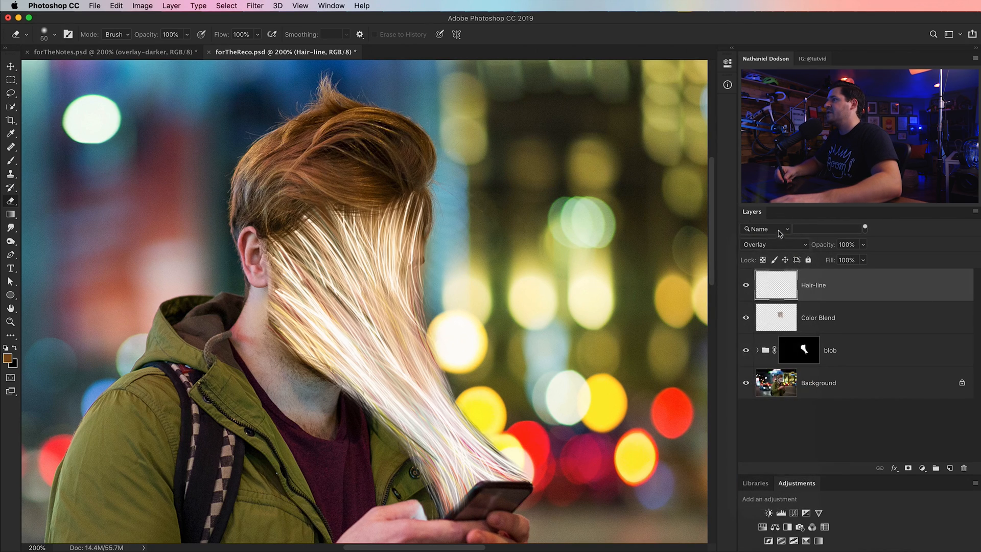
pyautogui.click(769, 229)
pyautogui.click(777, 219)
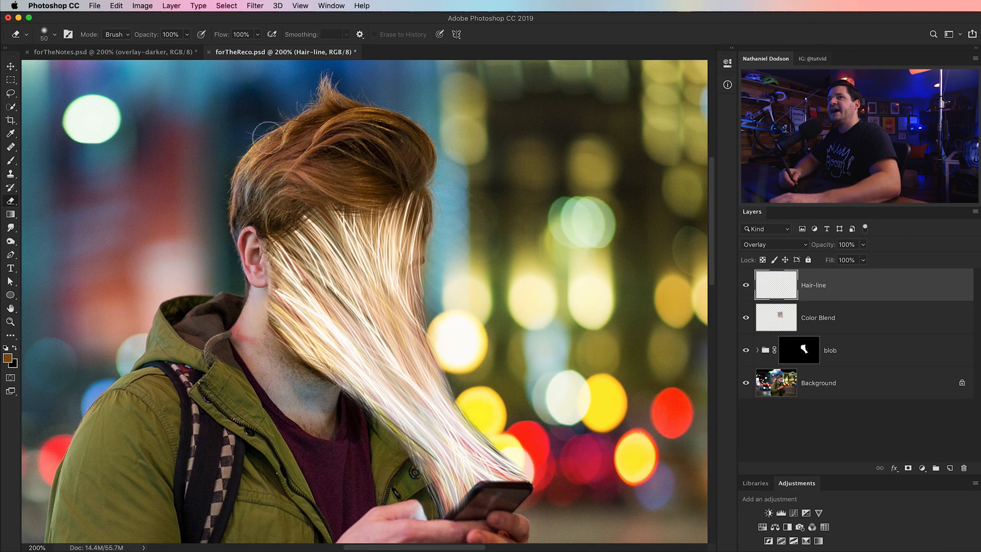
# - Prepare the soft brush for painting along the hairline on the Hair-line layer
pyautogui.press('z')
pyautogui.moveTo(322, 258)
pyautogui.mouseDown()
pyautogui.moveTo(317, 318)
pyautogui.moveTo(319, 268)
pyautogui.mouseUp()
pyautogui.press('b')
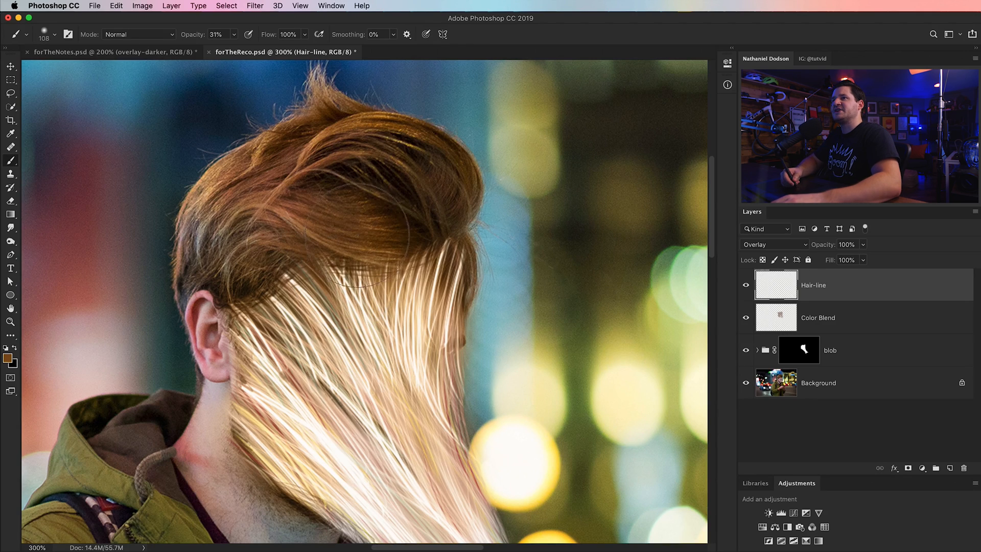
# - Sample a dark brown from the hair and paint it over the upper face strands on the Hair-line layer at 18% brush opacity
pyautogui.keyDown('alt'); pyautogui.click(367, 195); pyautogui.keyUp('alt')
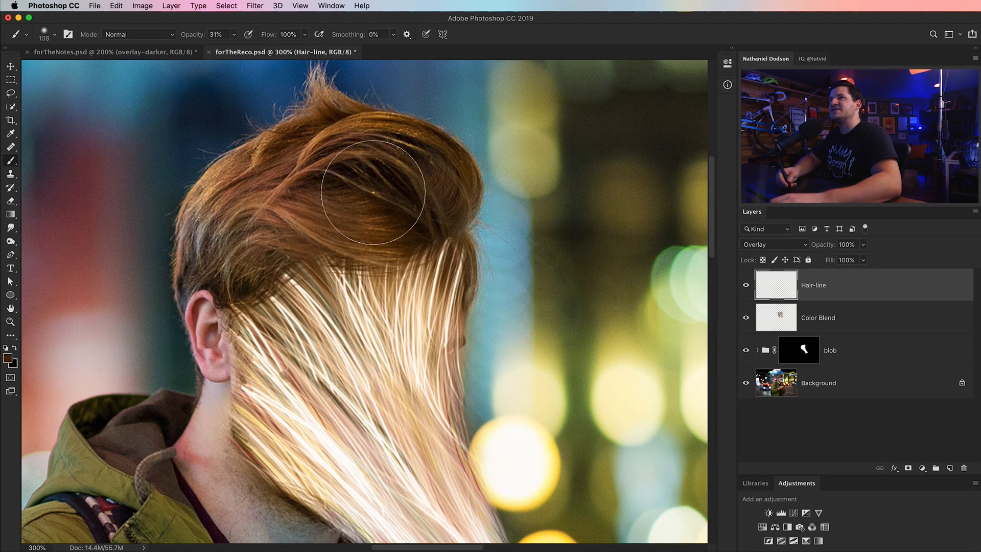
pyautogui.moveTo(189, 41); pyautogui.dragTo(191, 41)
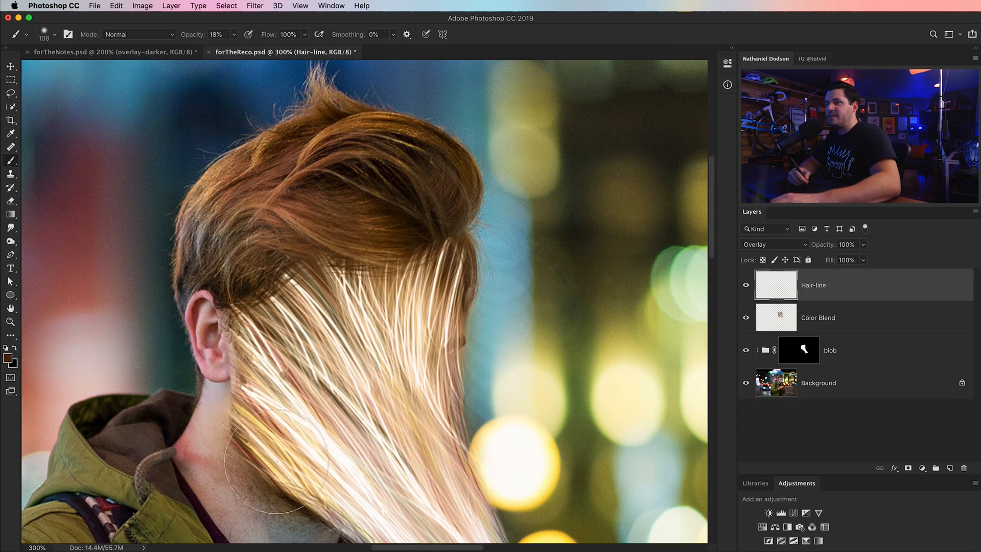
pyautogui.moveTo(270, 352)
pyautogui.mouseDown()
pyautogui.moveTo(302, 278)
pyautogui.moveTo(356, 295)
pyautogui.moveTo(417, 293)
pyautogui.moveTo(434, 268)
pyautogui.moveTo(420, 325)
pyautogui.mouseUp()
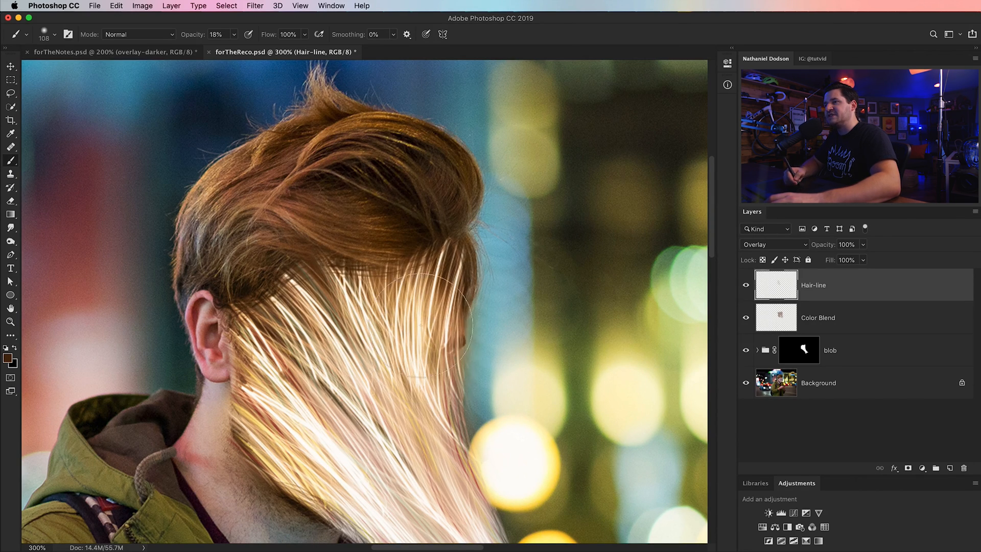
# - Reduce the brush to 45 px and paint the brown over the strands just below the hairline
pyautogui.press('[')
pyautogui.press('[')
pyautogui.press('[')
pyautogui.press('[')
pyautogui.press('[')
pyautogui.press('[')
pyautogui.press('[')
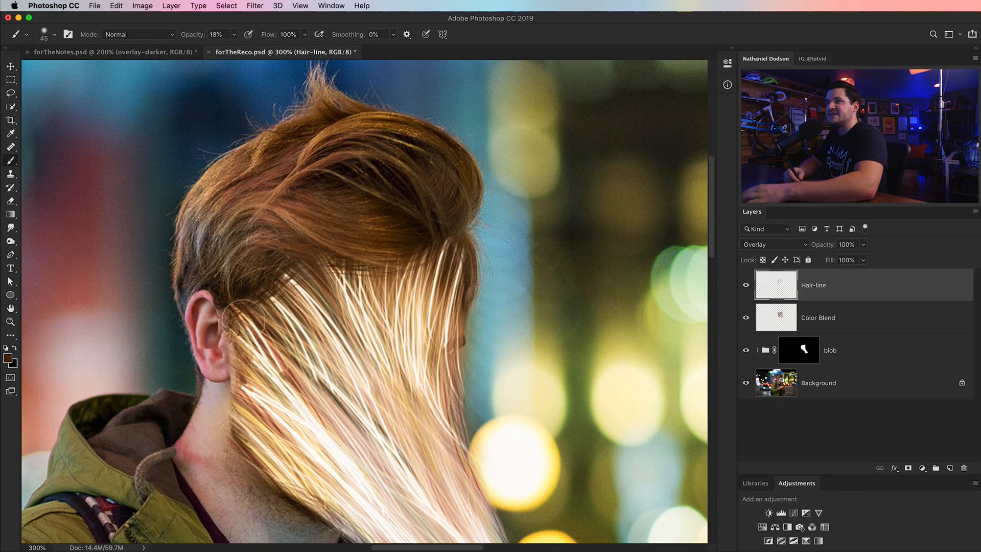
pyautogui.moveTo(276, 322)
pyautogui.mouseDown()
pyautogui.moveTo(313, 275)
pyautogui.moveTo(343, 294)
pyautogui.mouseUp()
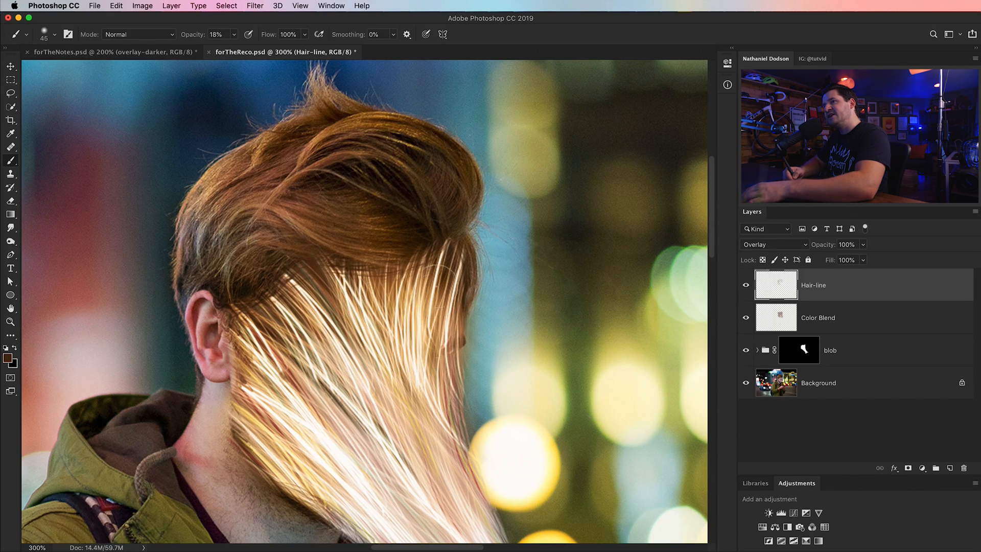
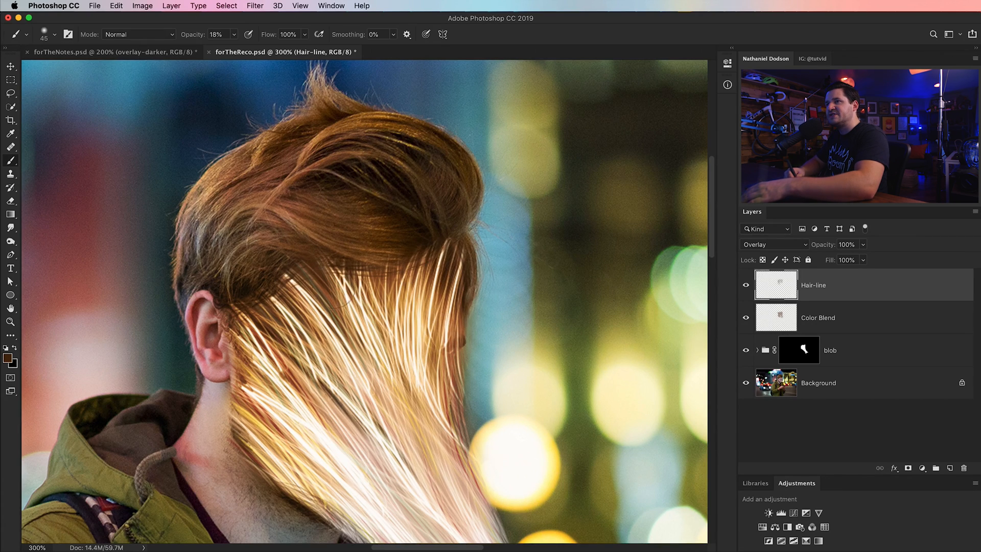
# - Enlarge the brush to 80 px and extend the brown tint over the middle strands down towards the phone
pyautogui.press(']')
pyautogui.press(']')
pyautogui.press(']')
pyautogui.press(']')
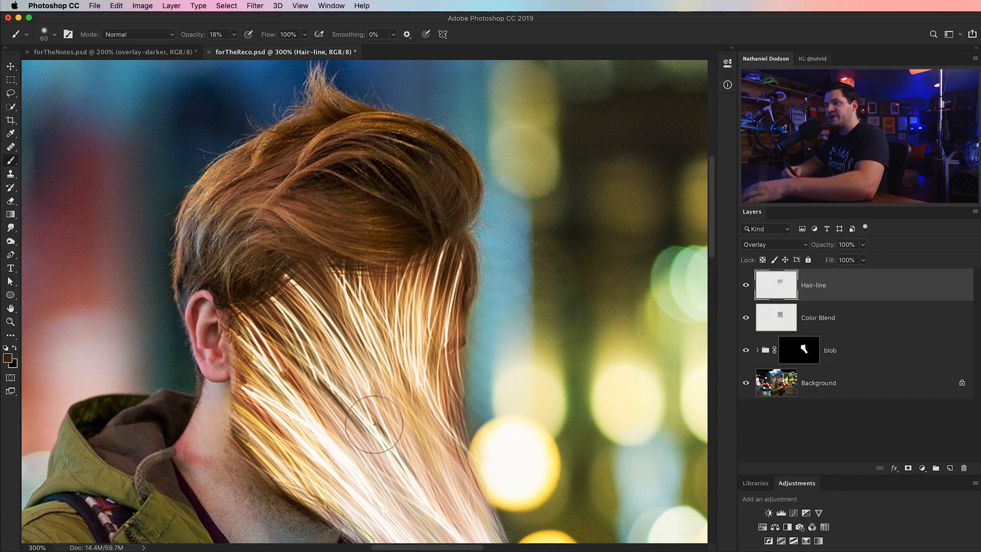
pyautogui.moveTo(364, 306); pyautogui.dragTo(300, 217)
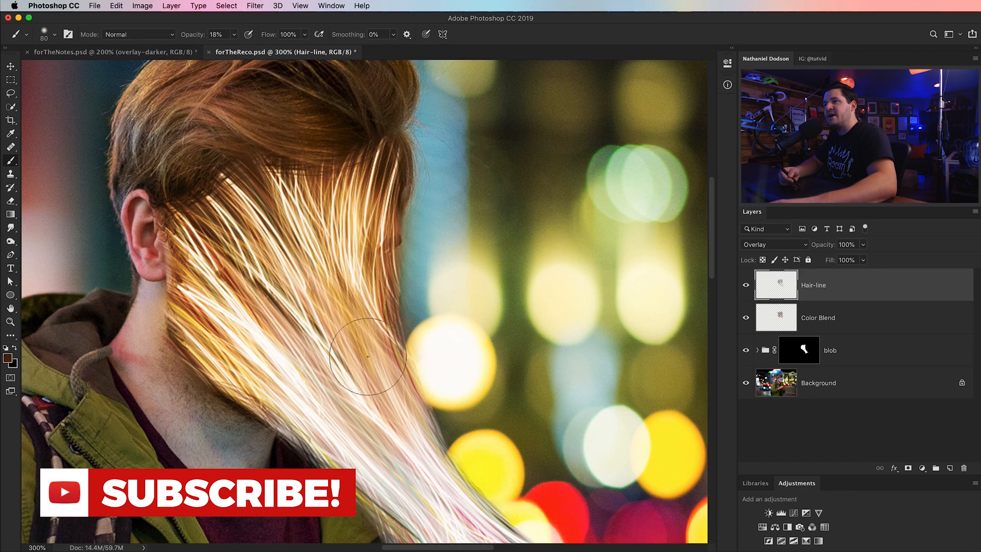
pyautogui.scroll(-5, 322, 296)
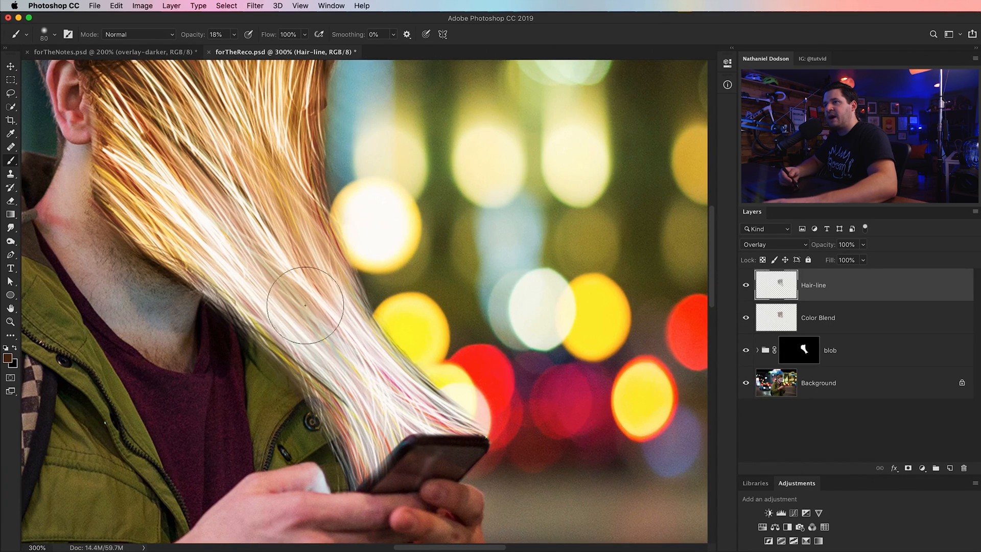
pyautogui.moveTo(318, 351); pyautogui.dragTo(316, 360)
# - Select the blob group's layer mask, viewing it on its own before returning to the normal image display
pyautogui.scroll(5, 317, 360)
pyautogui.press('z')
pyautogui.click(233, 328)
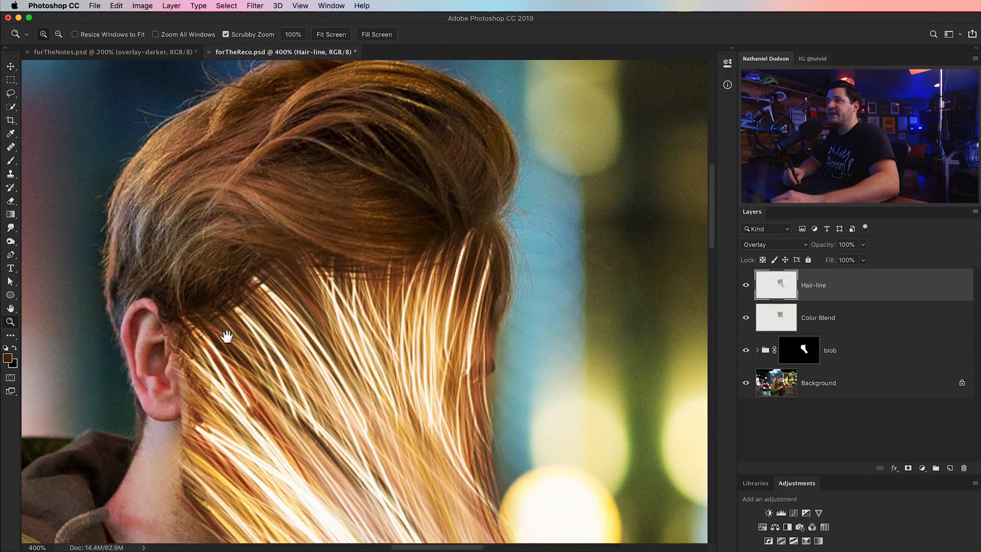
pyautogui.hscroll(2, 307, 281)
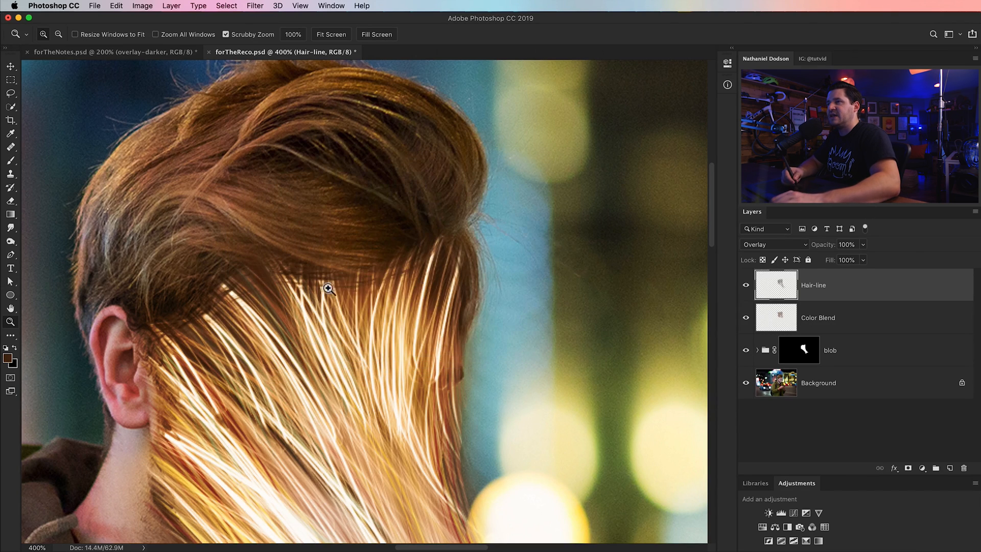
pyautogui.keyDown('alt'); pyautogui.click(805, 353); pyautogui.keyUp('alt')
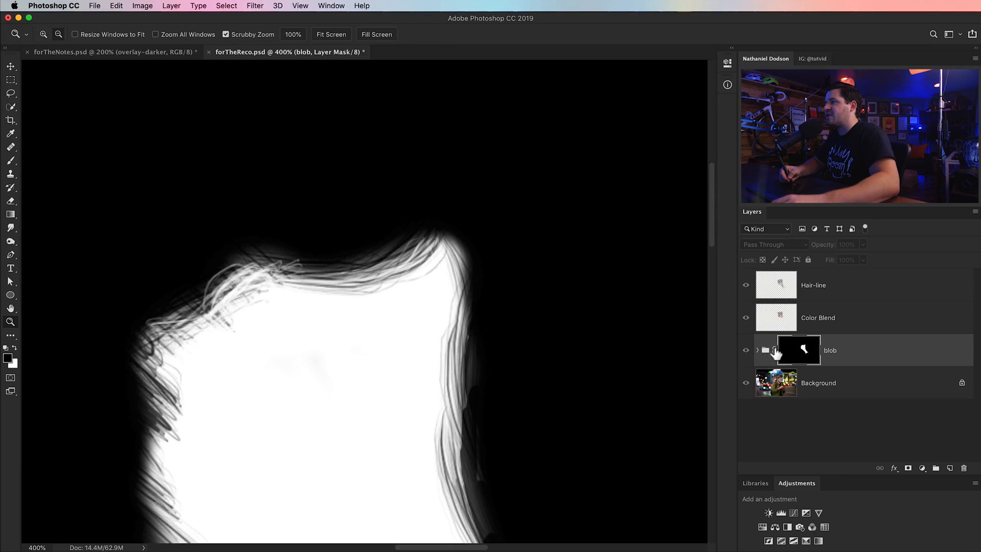
pyautogui.keyDown('alt'); pyautogui.click(803, 350); pyautogui.keyUp('alt')
# - Choose the recently used 45 px scattered hair brush and set its opacity to 40%
pyautogui.moveTo(207, 323)
pyautogui.mouseDown()
pyautogui.moveTo(295, 322)
pyautogui.moveTo(291, 328)
pyautogui.mouseUp()
pyautogui.press('b')
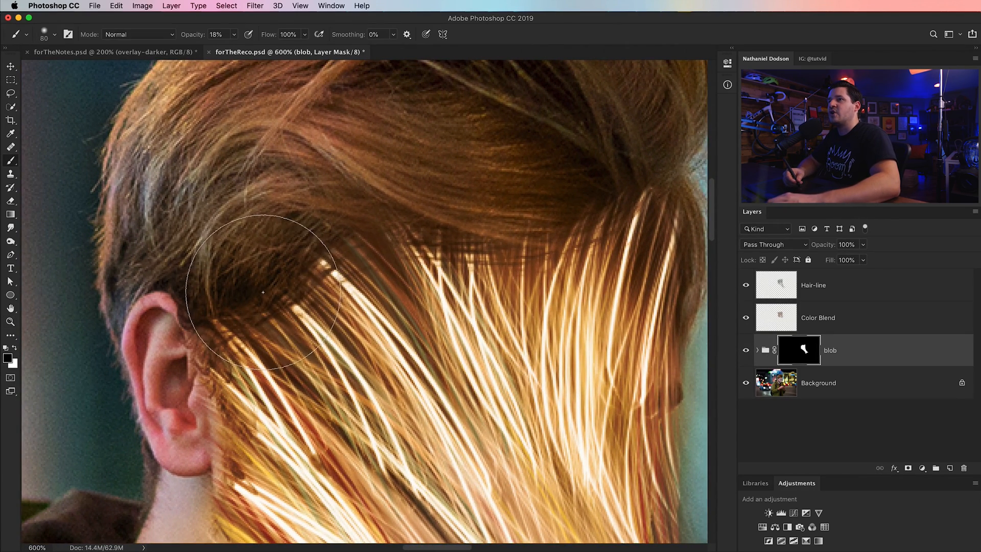
pyautogui.rightClick(231, 290)
pyautogui.click(381, 256)
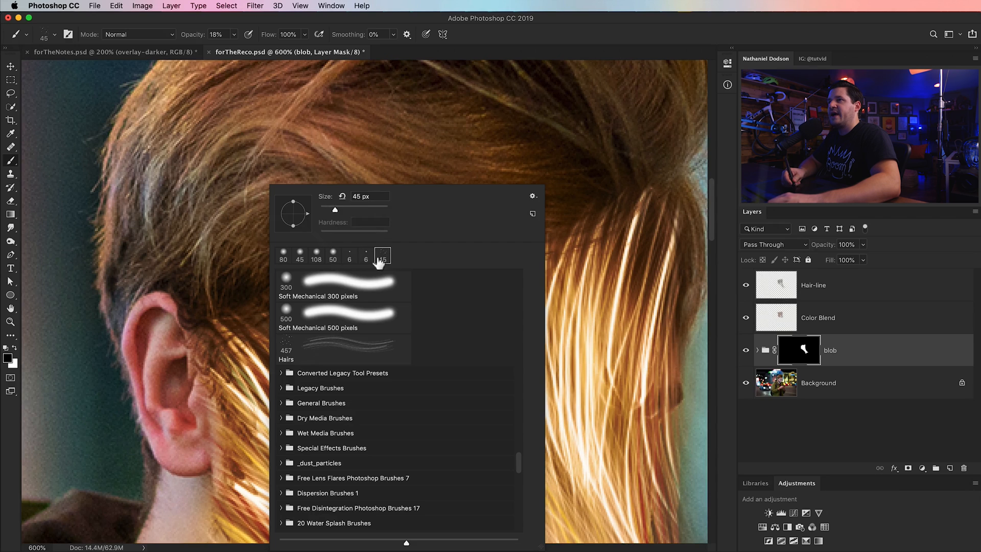
pyautogui.press('Return')
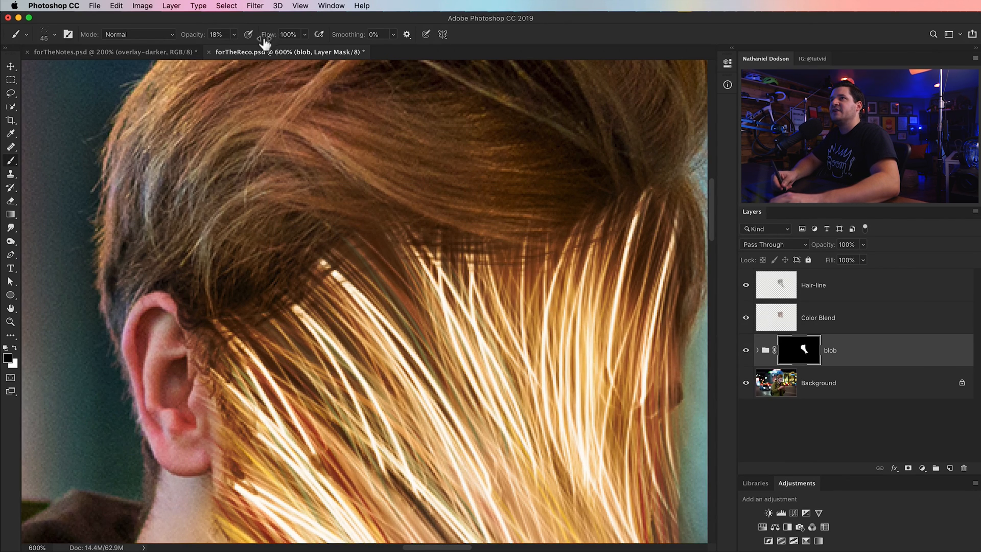
pyautogui.moveTo(203, 41); pyautogui.dragTo(205, 41)
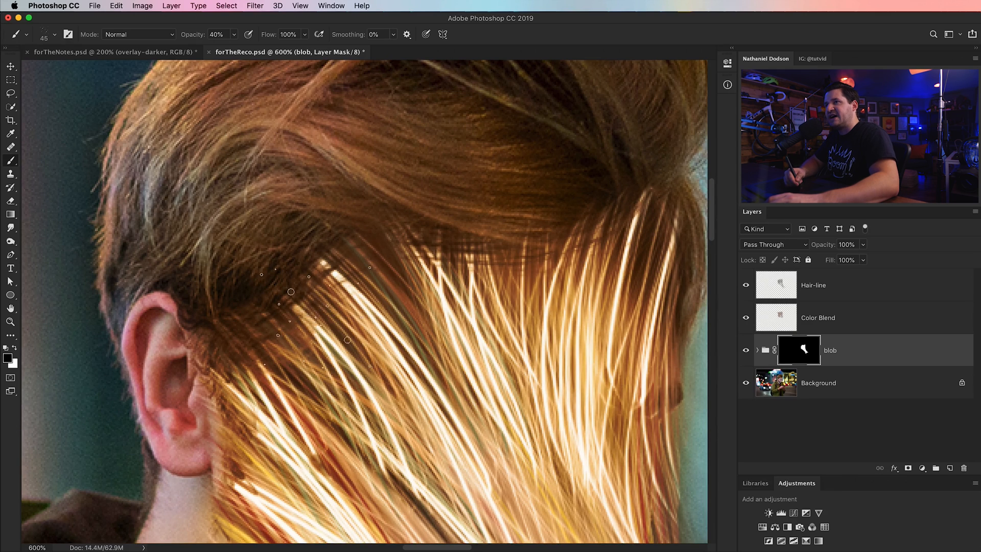
# - Paint fine hair strokes on the blob mask along the hairline to blend the real hair into the strands
pyautogui.moveTo(332, 274)
pyautogui.mouseDown()
pyautogui.moveTo(347, 289)
pyautogui.moveTo(307, 319)
pyautogui.moveTo(353, 307)
pyautogui.mouseUp()
pyautogui.moveTo(388, 256)
pyautogui.mouseDown()
pyautogui.moveTo(475, 266)
pyautogui.moveTo(557, 250)
pyautogui.moveTo(589, 221)
pyautogui.moveTo(478, 200)
pyautogui.mouseUp()
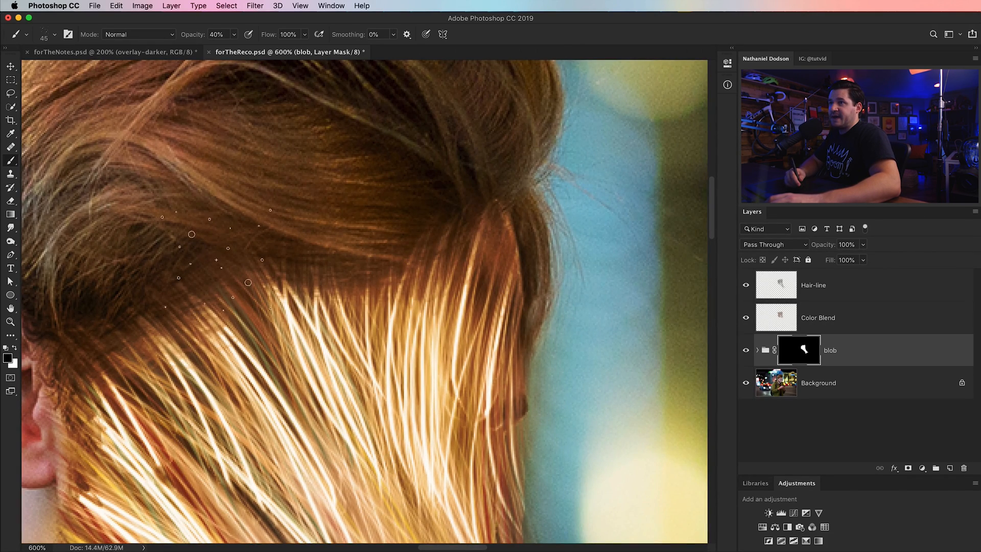
pyautogui.moveTo(276, 354)
pyautogui.mouseDown()
pyautogui.moveTo(143, 327)
pyautogui.moveTo(266, 271)
pyautogui.moveTo(343, 266)
pyautogui.moveTo(446, 329)
pyautogui.mouseUp()
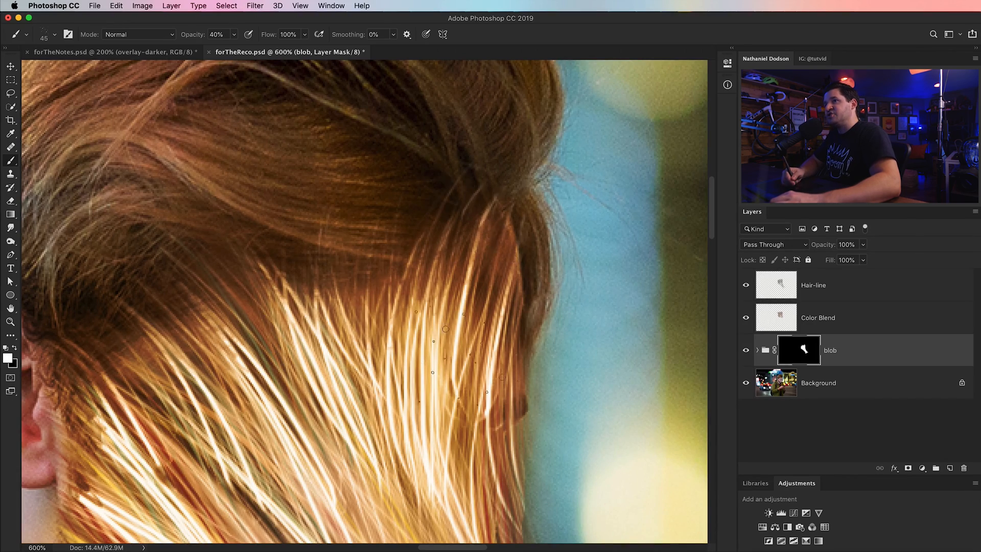
# - Paint black hair strokes on the blob mask along the jaw and the strands' lower edge over the jacket
pyautogui.press('super+0')
pyautogui.scroll(5, 324, 283)
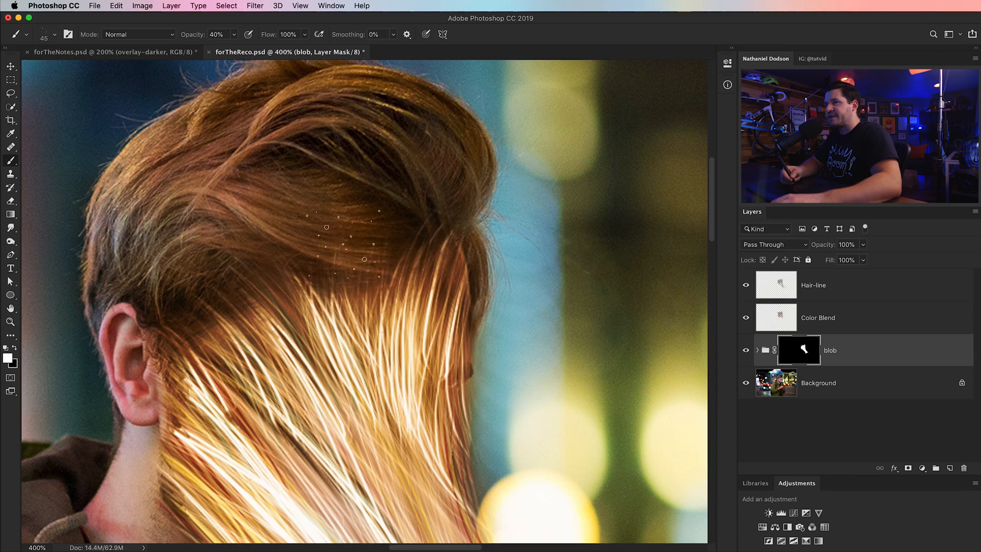
pyautogui.scroll(-10, 352, 222)
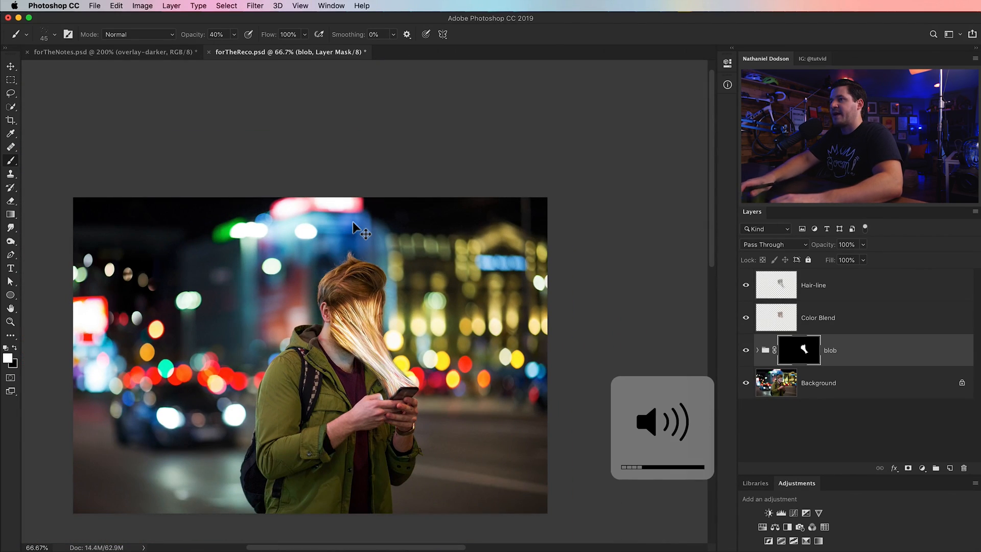
pyautogui.press('super+equal')
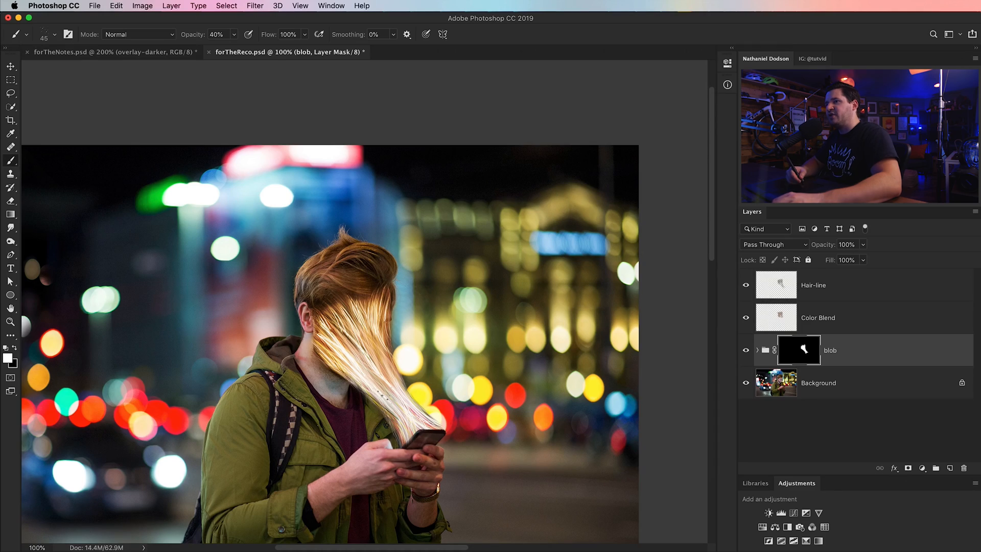
pyautogui.scroll(5, 327, 360)
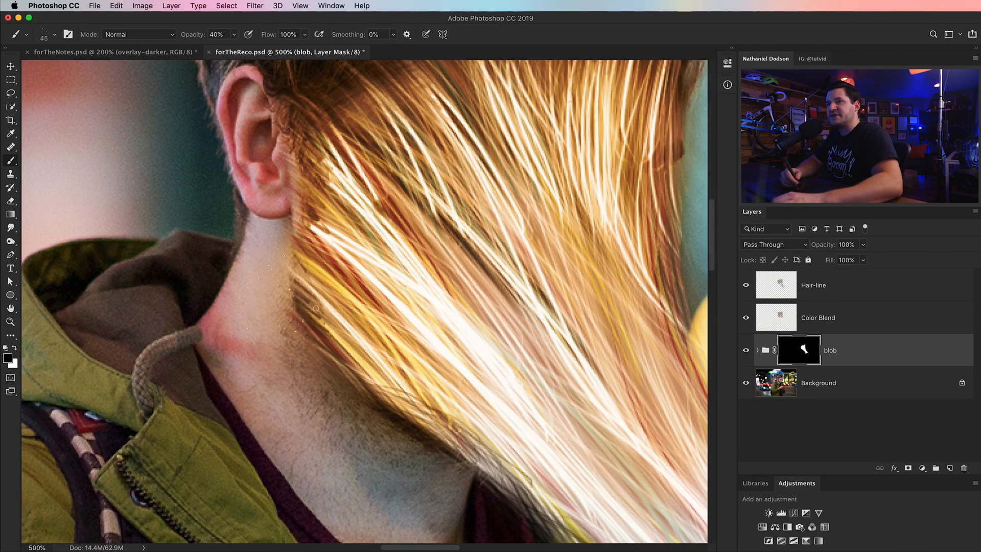
pyautogui.moveTo(316, 309)
pyautogui.mouseDown()
pyautogui.moveTo(327, 327)
pyautogui.moveTo(307, 296)
pyautogui.moveTo(337, 230)
pyautogui.mouseUp()
pyautogui.moveTo(397, 320)
pyautogui.mouseDown()
pyautogui.moveTo(367, 353)
pyautogui.moveTo(389, 358)
pyautogui.moveTo(348, 256)
pyautogui.moveTo(412, 269)
pyautogui.mouseUp()
pyautogui.rightClick(388, 253)
pyautogui.press('Escape')
pyautogui.moveTo(445, 313); pyautogui.dragTo(423, 368)
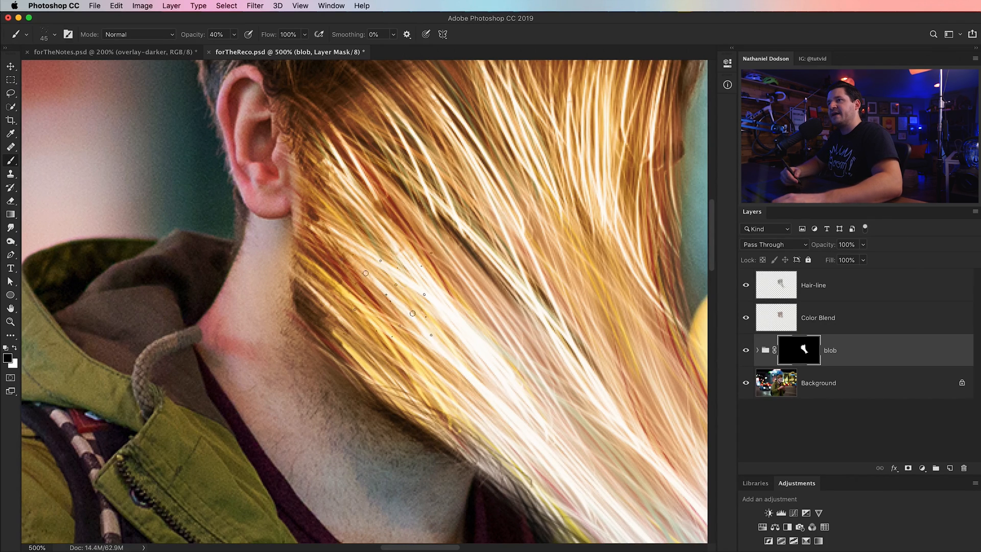
pyautogui.moveTo(508, 438); pyautogui.dragTo(309, 234)
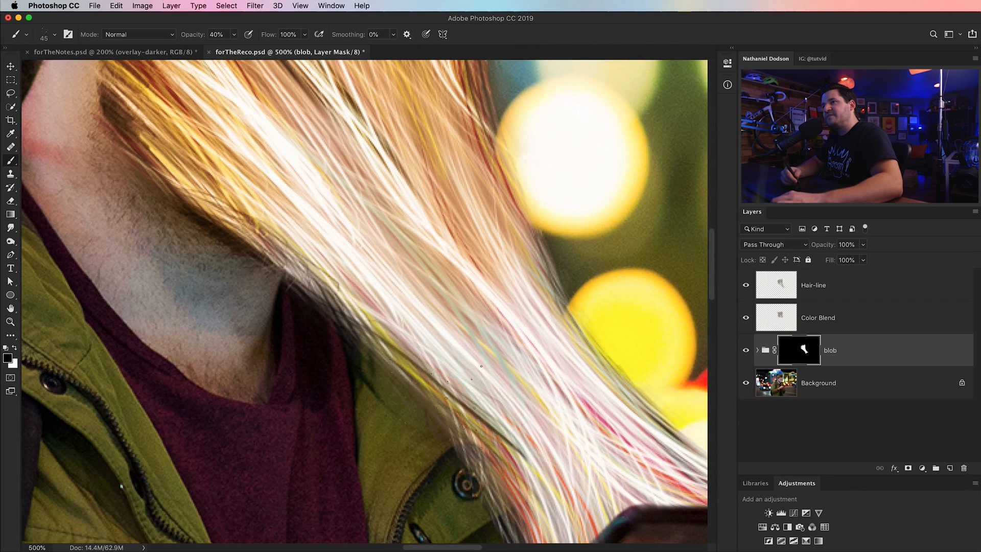
pyautogui.moveTo(481, 452); pyautogui.dragTo(470, 475)
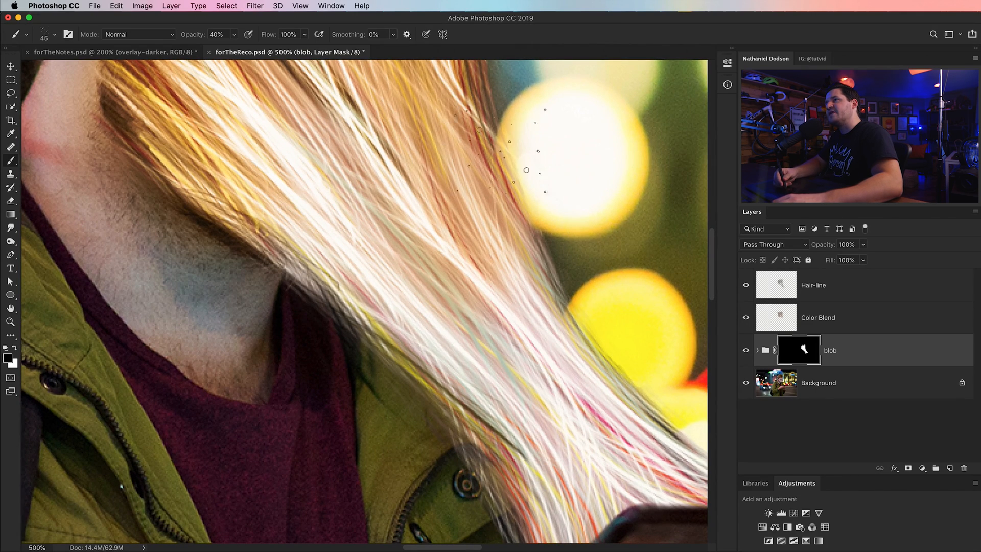
# - Break up the strands' outer edge against the blurred background lights with hair strokes on the blob mask
pyautogui.rightClick(485, 148)
pyautogui.rightClick(503, 152)
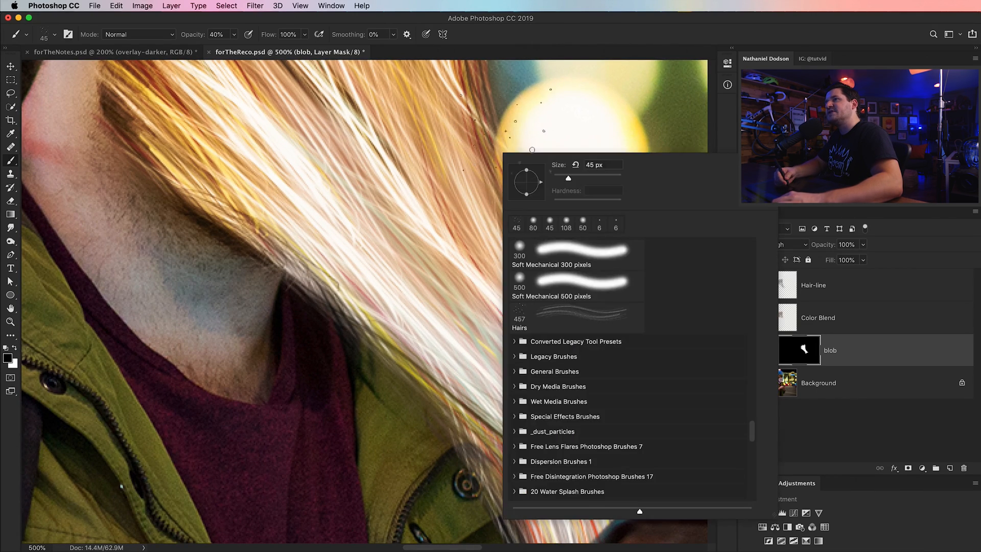
pyautogui.press('Escape')
pyautogui.moveTo(580, 176)
pyautogui.mouseDown()
pyautogui.moveTo(501, 344)
pyautogui.moveTo(480, 367)
pyautogui.mouseUp()
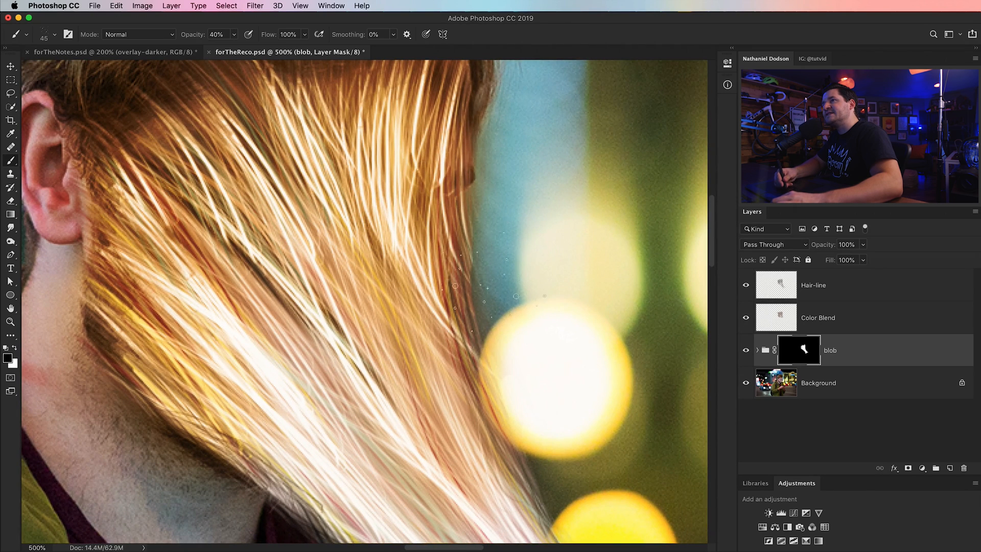
pyautogui.moveTo(519, 97); pyautogui.dragTo(478, 279)
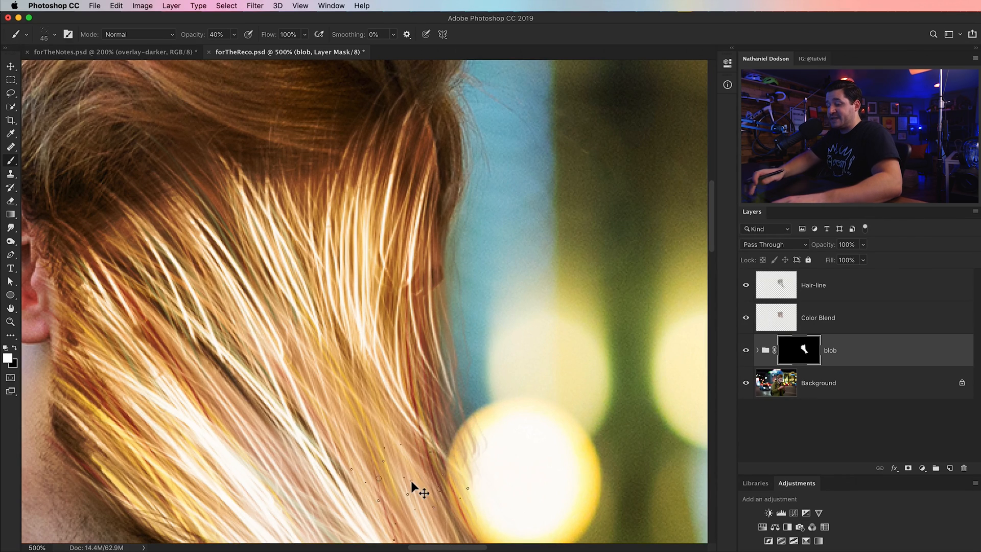
# - Select the Hair-line layer and frame the man's head and the strands at 200% zoom
pyautogui.press('super+minus')
pyautogui.press('super+minus')
pyautogui.press('super+minus')
pyautogui.press('super+minus')
pyautogui.press('super+minus')
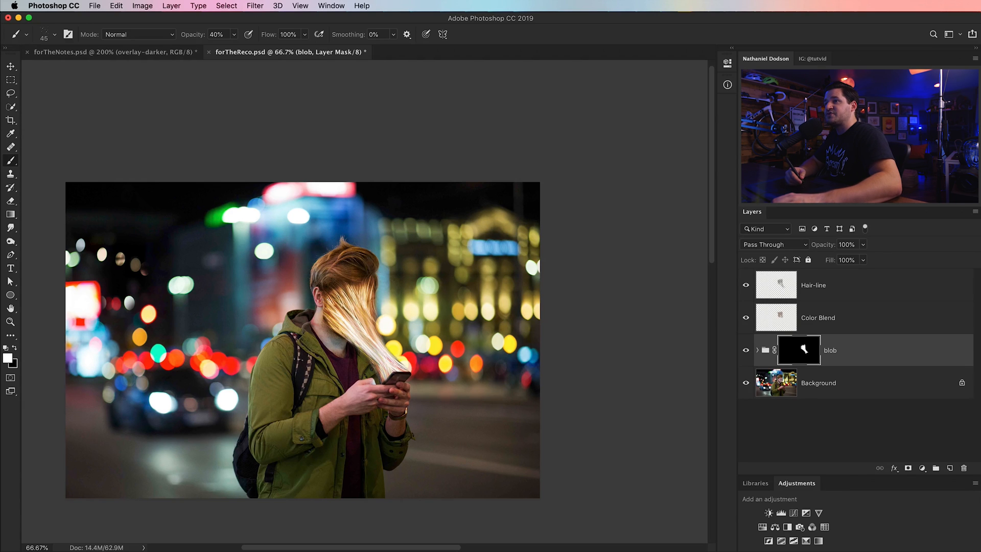
pyautogui.click(834, 289)
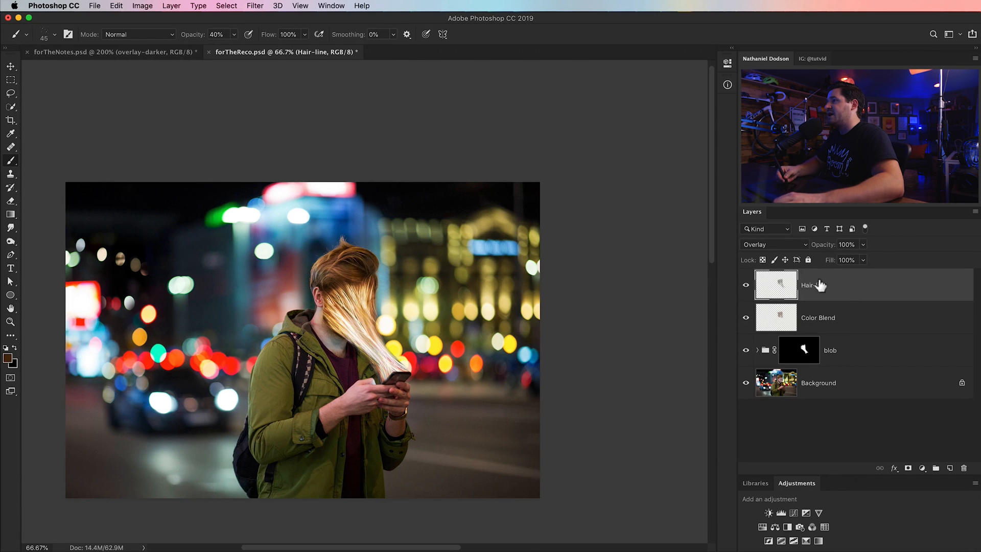
pyautogui.press('z')
pyautogui.click(428, 307)
pyautogui.click(437, 311)
pyautogui.moveTo(436, 312); pyautogui.dragTo(446, 313)
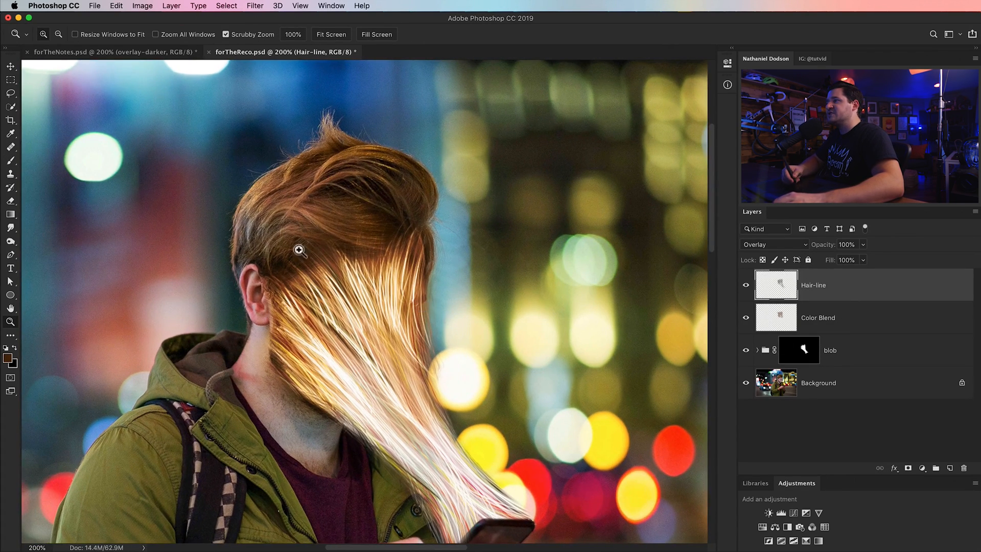
pyautogui.click(828, 250)
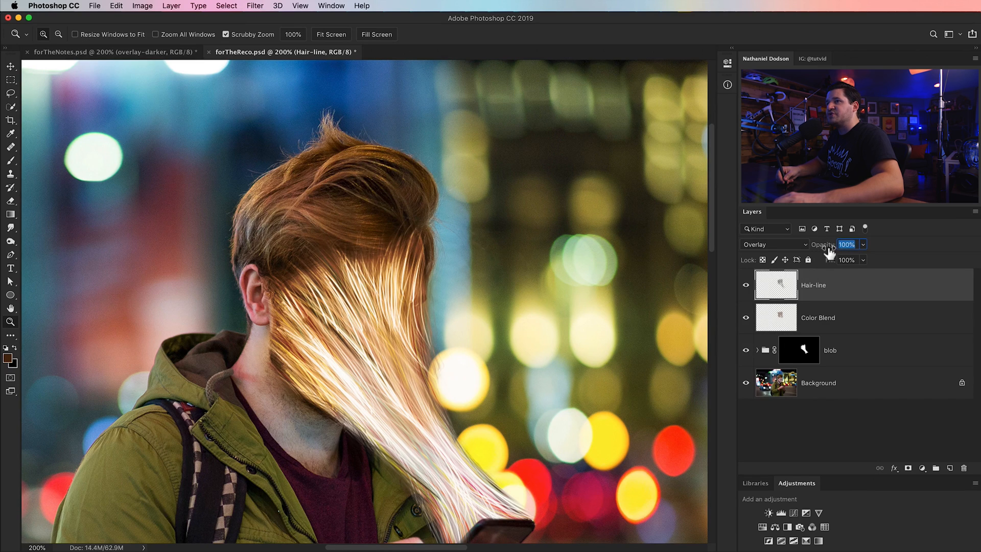
pyautogui.click(798, 289)
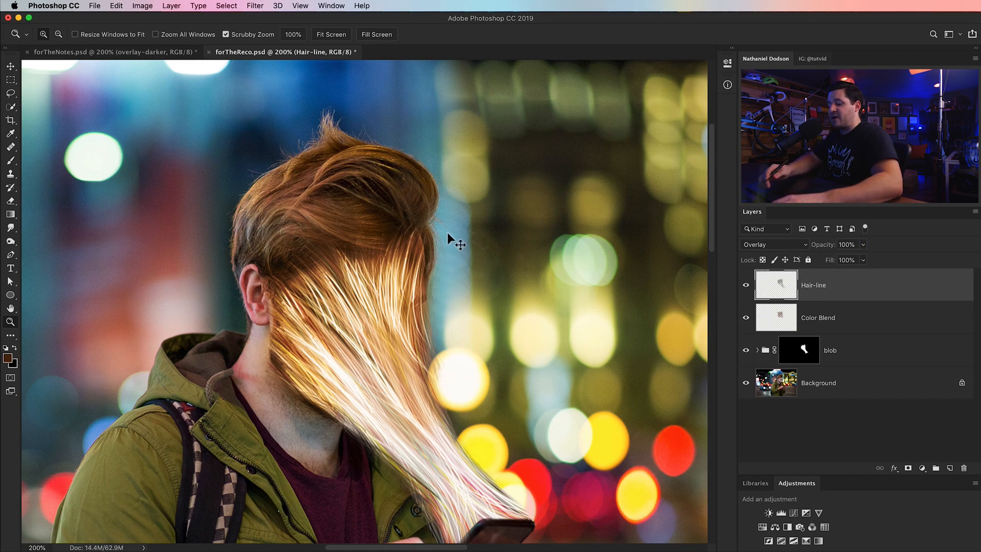
# - Darken the Hair-line layer with Levels, setting the midtone input level to 0.49
pyautogui.press('super+l')
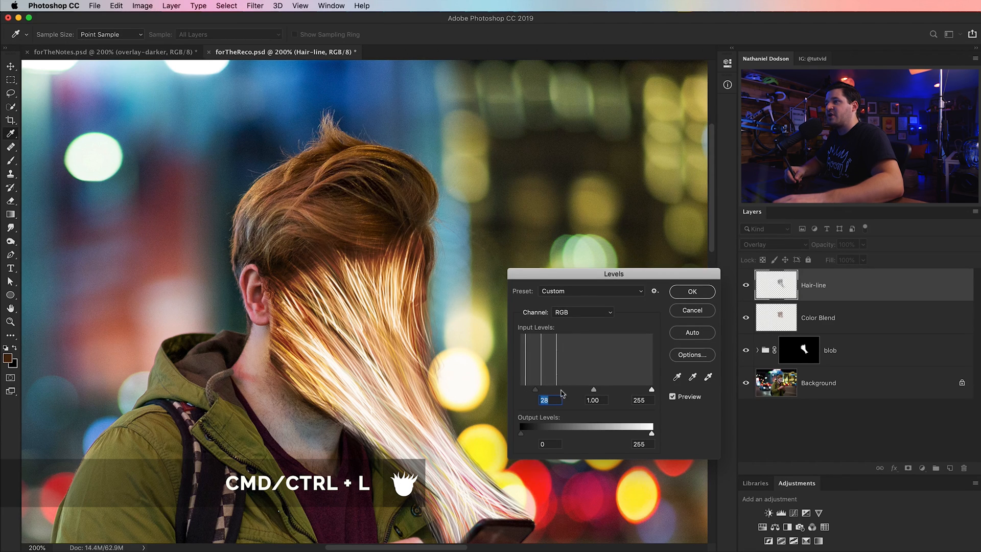
pyautogui.moveTo(613, 390); pyautogui.dragTo(618, 390)
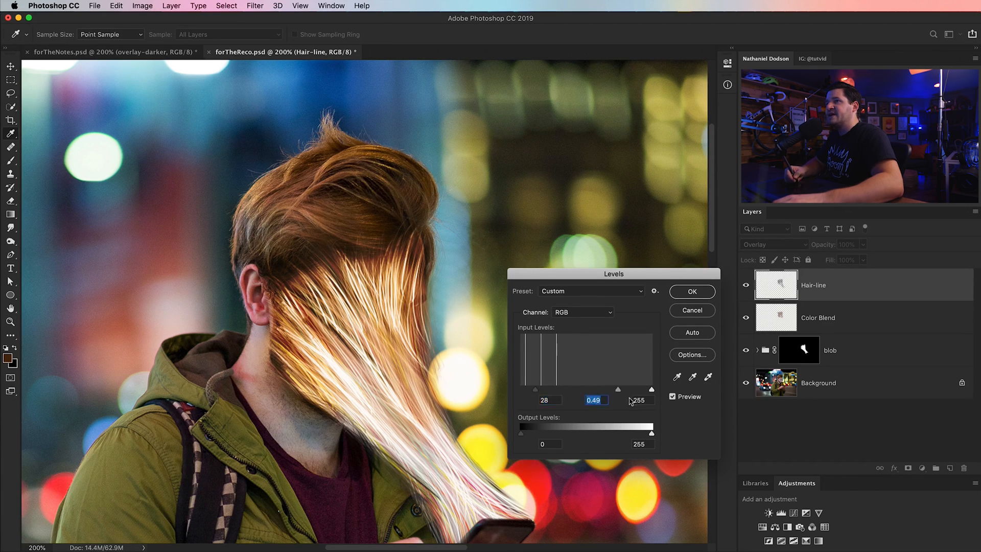
pyautogui.click(694, 291)
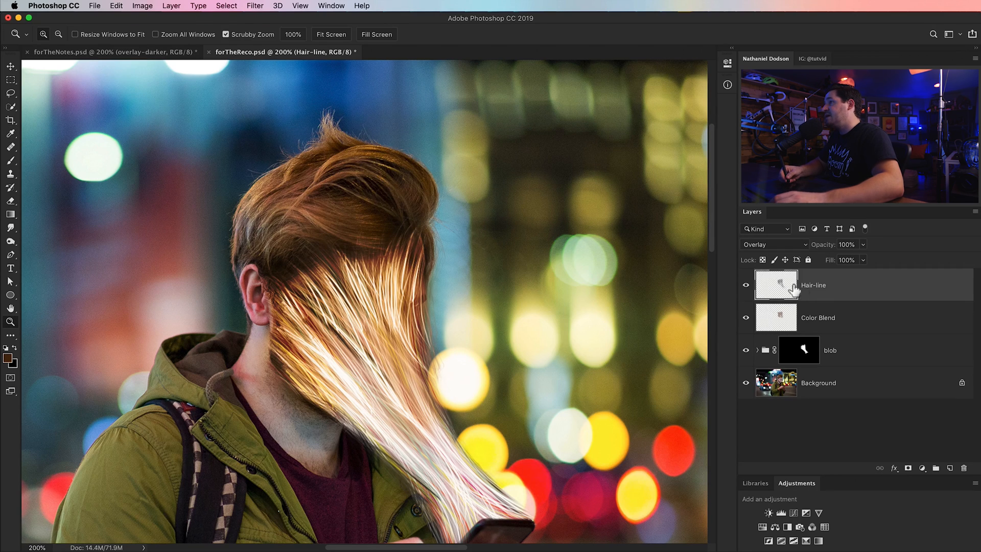
# - Duplicate the Hair-line layer, lower the copy's opacity to 21%, and compare the image with and without it
pyautogui.press('super+j')
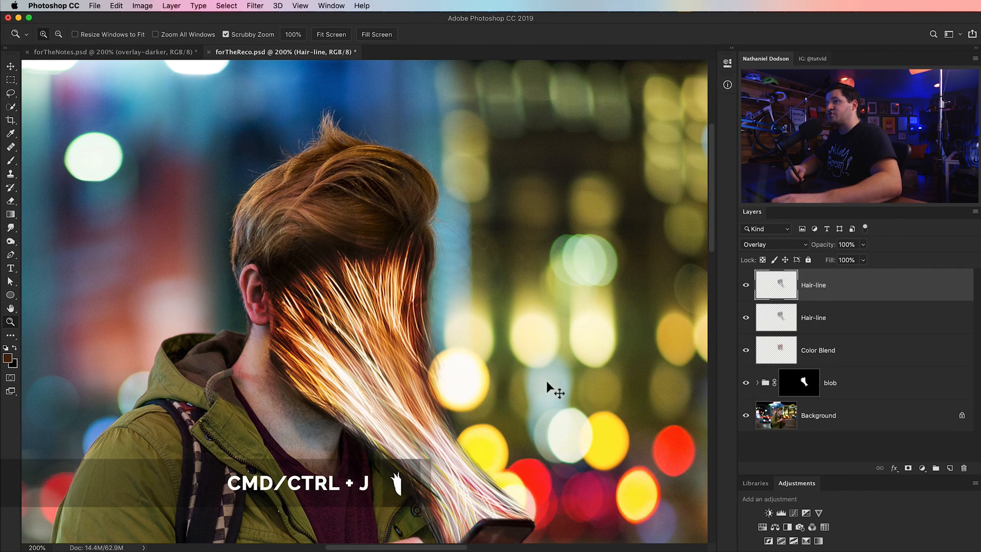
pyautogui.moveTo(818, 251); pyautogui.dragTo(786, 259)
pyautogui.click(747, 286)
pyautogui.click(747, 286)
pyautogui.click(747, 286)
pyautogui.click(747, 286)
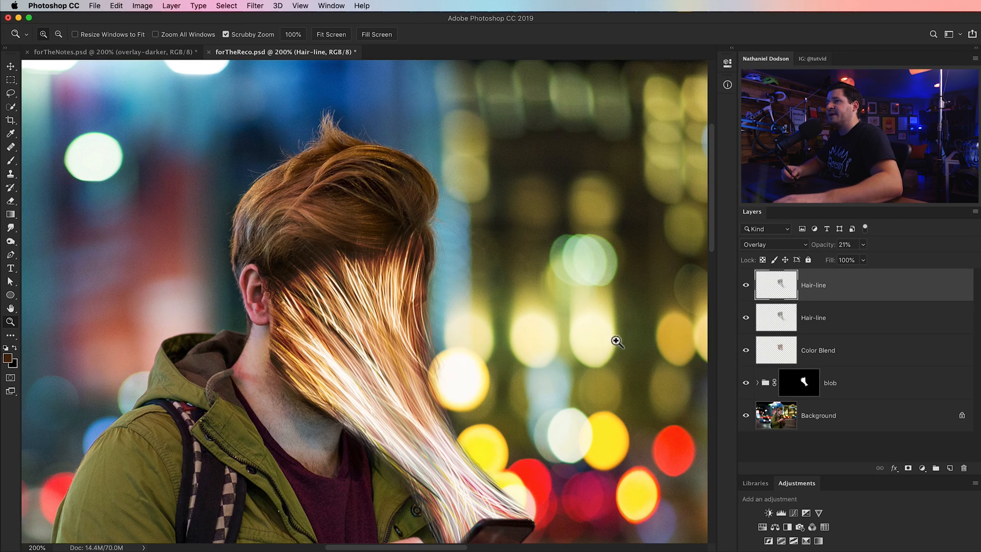
# - Check the blend in full view and close up, compare it with and without the Hair-line copy, and leave the copy hidden
pyautogui.press('v')
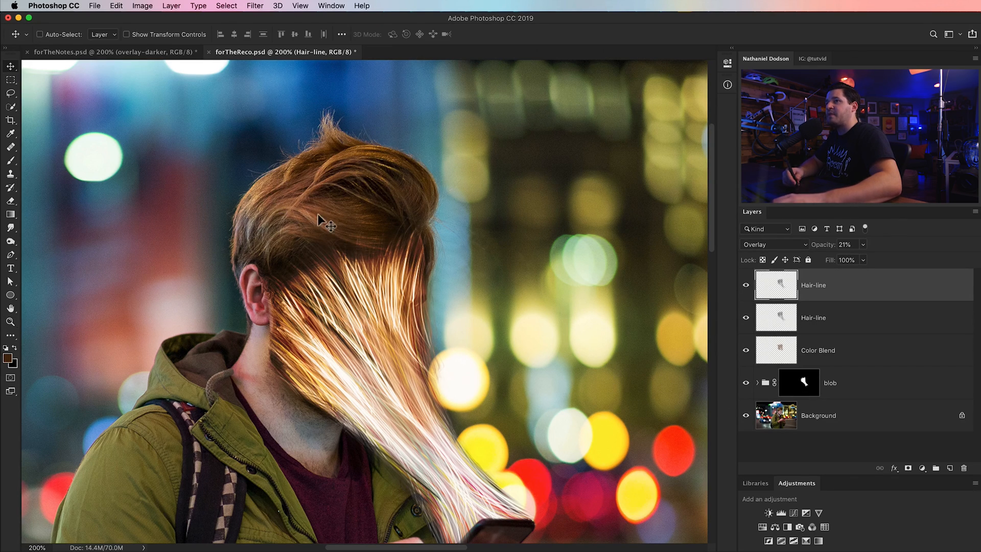
pyautogui.press('super+minus')
pyautogui.press('super+minus')
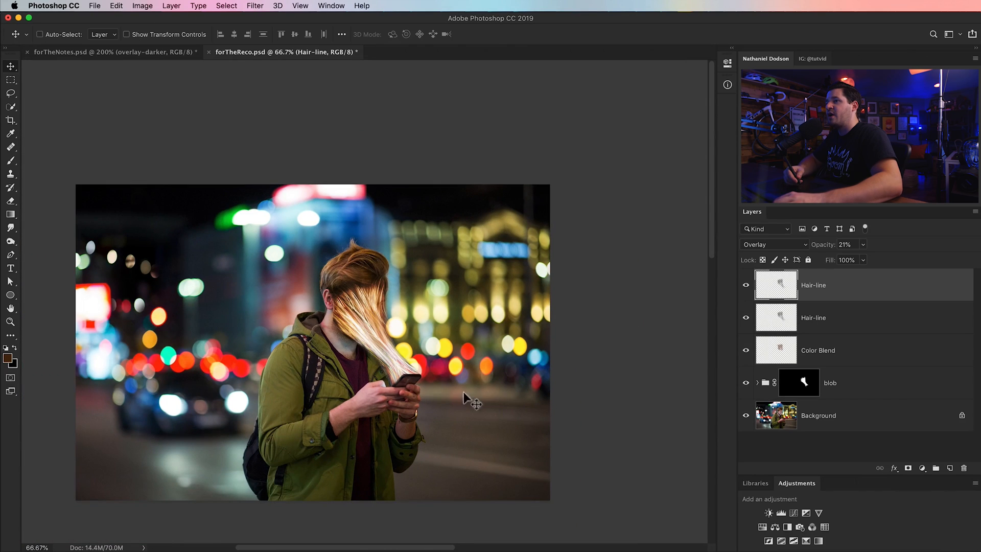
pyautogui.press('z')
pyautogui.click(360, 324)
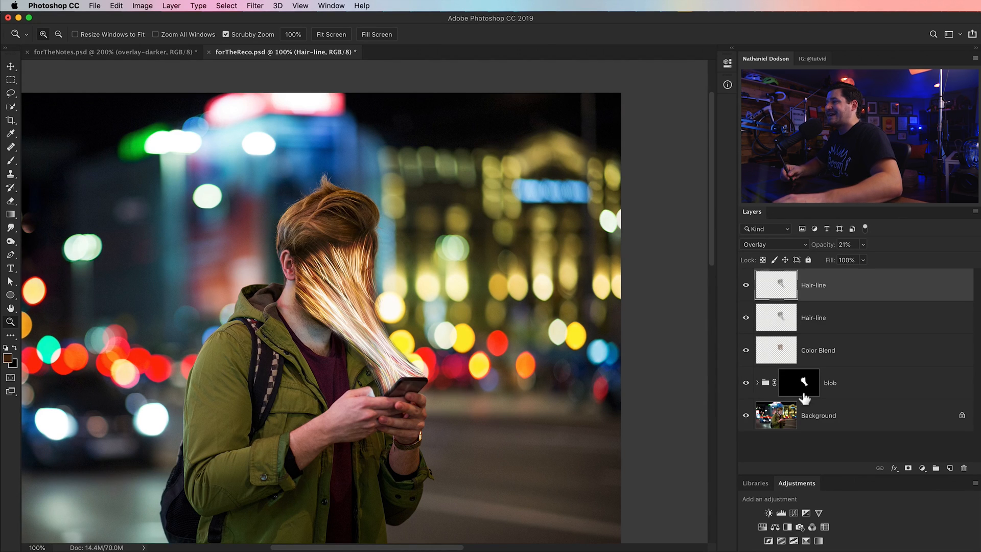
pyautogui.hscroll(-3, 526, 300)
pyautogui.moveTo(466, 264); pyautogui.dragTo(541, 328)
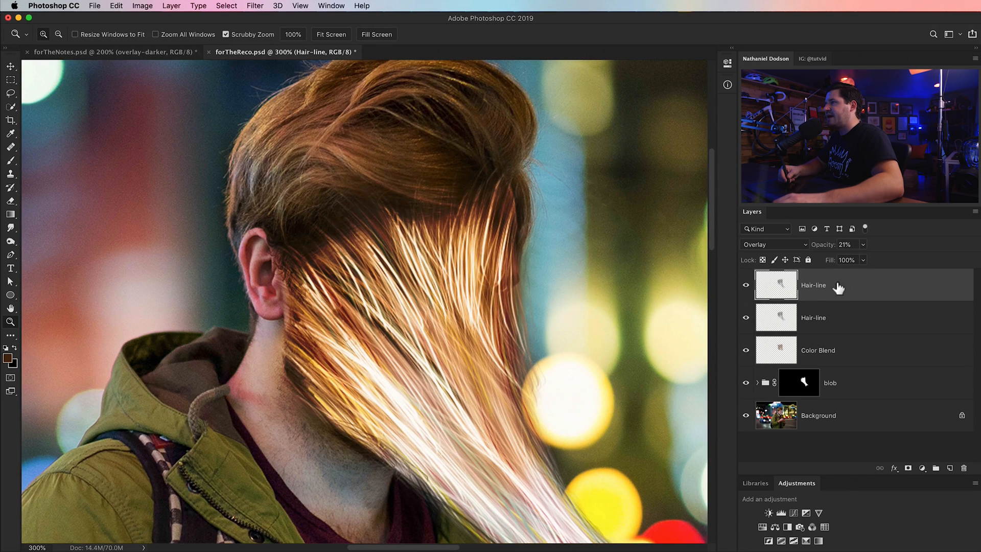
pyautogui.click(747, 290)
pyautogui.click(746, 288)
pyautogui.click(746, 288)
pyautogui.click(746, 288)
pyautogui.click(746, 289)
# - Add a new layer on top of the stack and name it New-hair
pyautogui.click(950, 468)
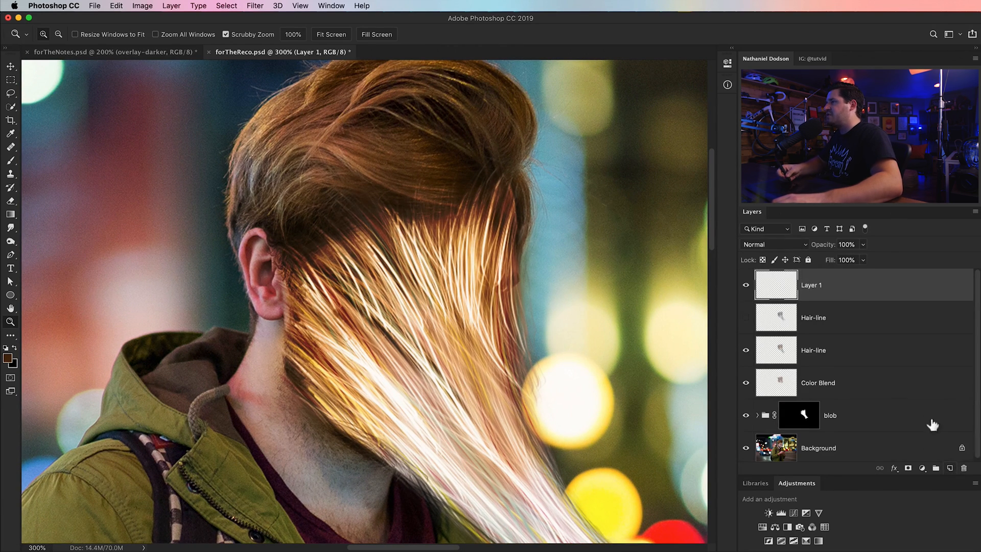
pyautogui.doubleClick(811, 285)
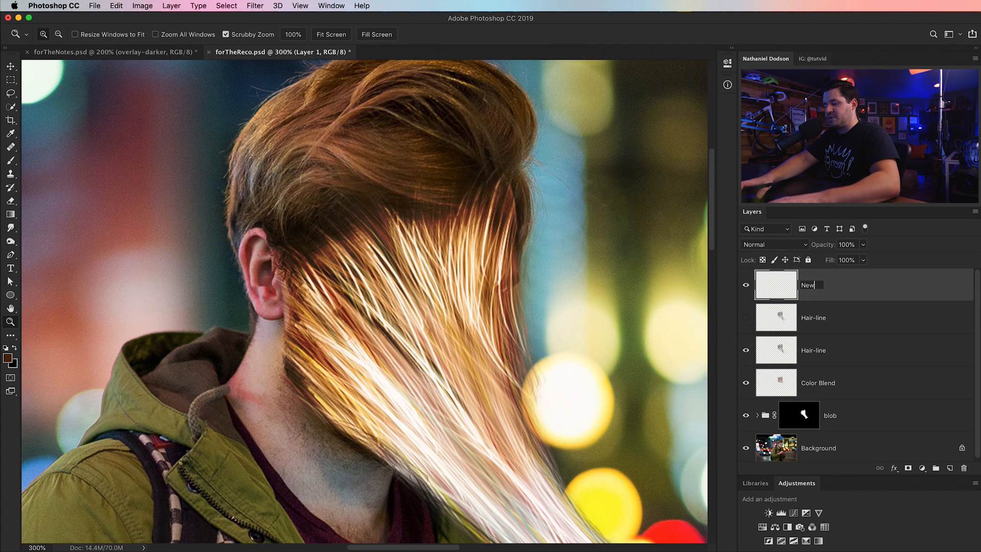
pyautogui.press('Return')
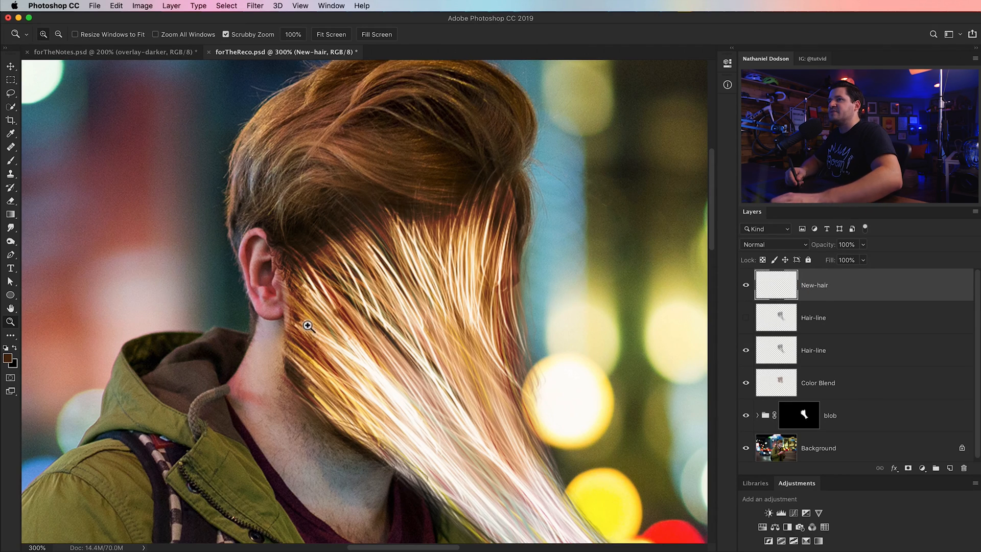
# - Paint hair strokes on the New-hair layer from the forehead hairline into the strands, using a dark brown sampled from the hair
pyautogui.click(316, 286)
pyautogui.click(336, 254)
pyautogui.moveTo(397, 323); pyautogui.dragTo(399, 335)
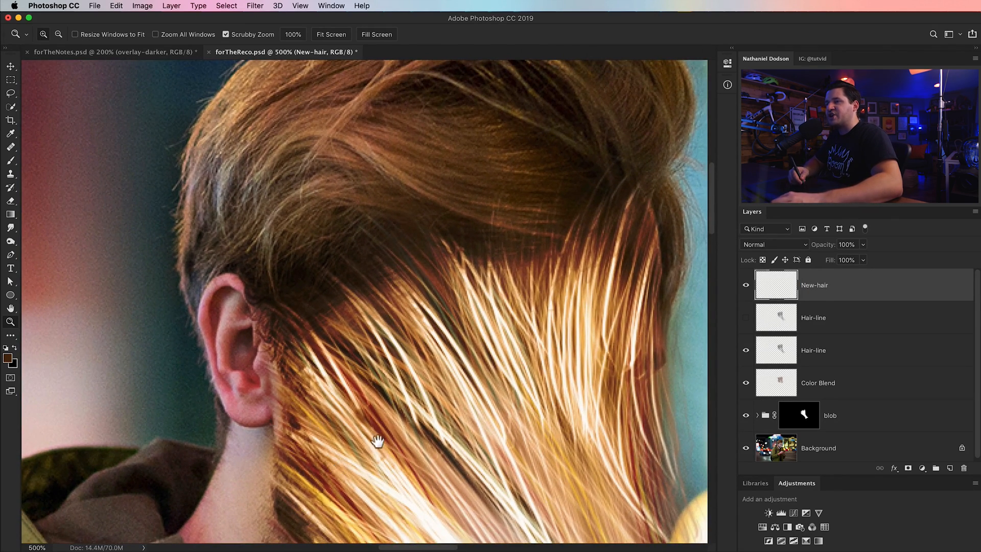
pyautogui.moveTo(374, 449); pyautogui.dragTo(346, 406)
pyautogui.press('b')
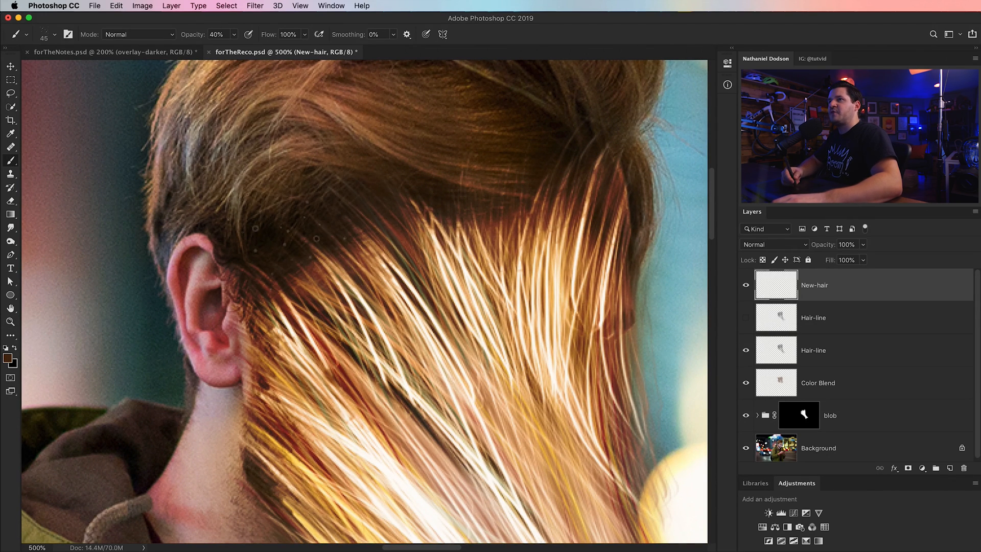
pyautogui.keyDown('alt'); pyautogui.click(502, 171); pyautogui.keyUp('alt')
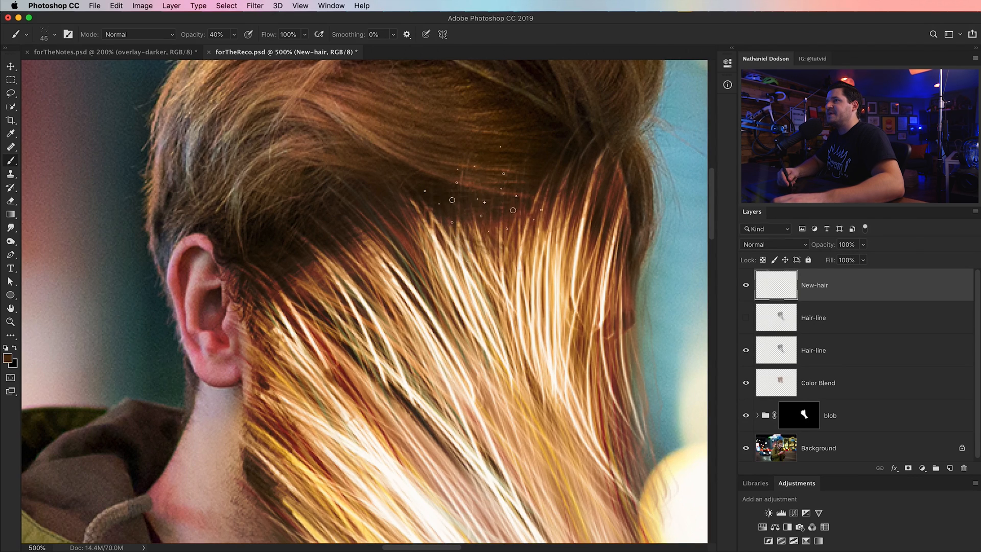
pyautogui.moveTo(541, 217); pyautogui.dragTo(557, 232)
pyautogui.moveTo(588, 287)
pyautogui.mouseDown()
pyautogui.moveTo(557, 289)
pyautogui.moveTo(585, 301)
pyautogui.moveTo(628, 350)
pyautogui.moveTo(595, 265)
pyautogui.moveTo(448, 202)
pyautogui.mouseUp()
# - Paint hair strokes over the strands beside the ear and along the jaw edge with tones sampled from the nearby hair and skin
pyautogui.keyDown('alt'); pyautogui.click(278, 208); pyautogui.keyUp('alt')
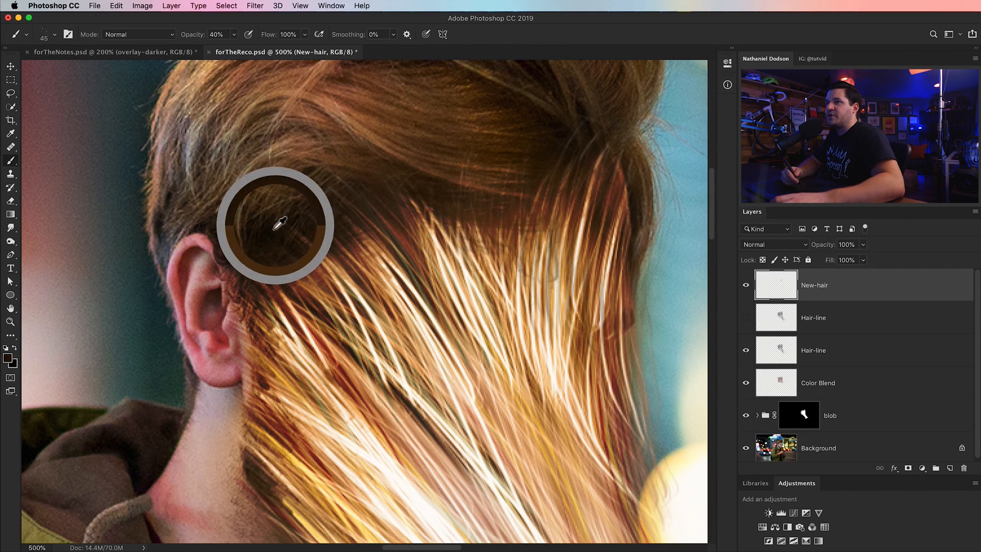
pyautogui.moveTo(245, 317)
pyautogui.mouseDown()
pyautogui.moveTo(286, 353)
pyautogui.moveTo(307, 347)
pyautogui.moveTo(301, 322)
pyautogui.moveTo(308, 335)
pyautogui.moveTo(399, 255)
pyautogui.moveTo(384, 208)
pyautogui.moveTo(424, 275)
pyautogui.moveTo(445, 255)
pyautogui.moveTo(460, 301)
pyautogui.moveTo(403, 325)
pyautogui.moveTo(440, 358)
pyautogui.moveTo(470, 352)
pyautogui.moveTo(485, 332)
pyautogui.moveTo(454, 319)
pyautogui.mouseUp()
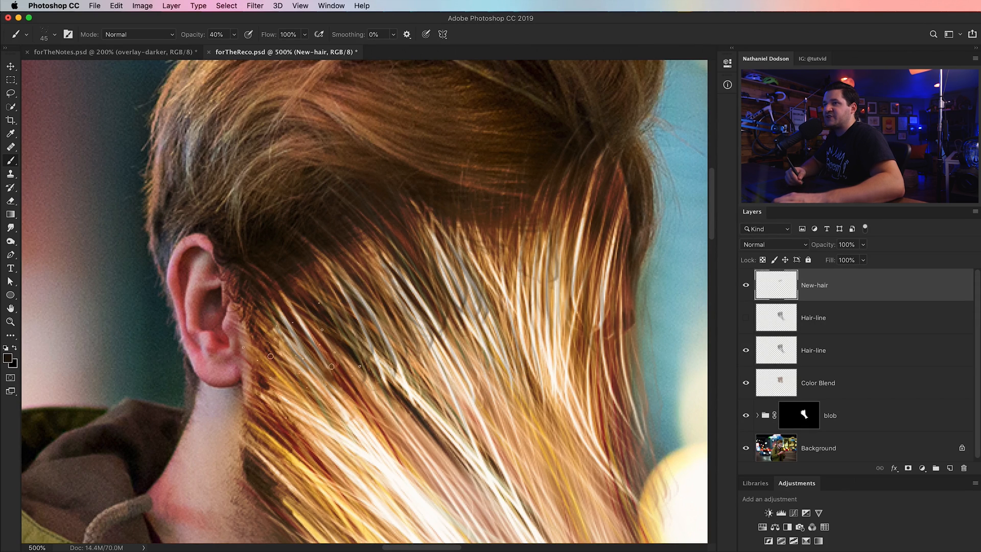
pyautogui.moveTo(259, 377)
pyautogui.mouseDown()
pyautogui.moveTo(279, 375)
pyautogui.moveTo(286, 408)
pyautogui.moveTo(289, 445)
pyautogui.moveTo(250, 460)
pyautogui.moveTo(273, 495)
pyautogui.mouseUp()
pyautogui.keyDown('alt'); pyautogui.click(249, 458); pyautogui.keyUp('alt')
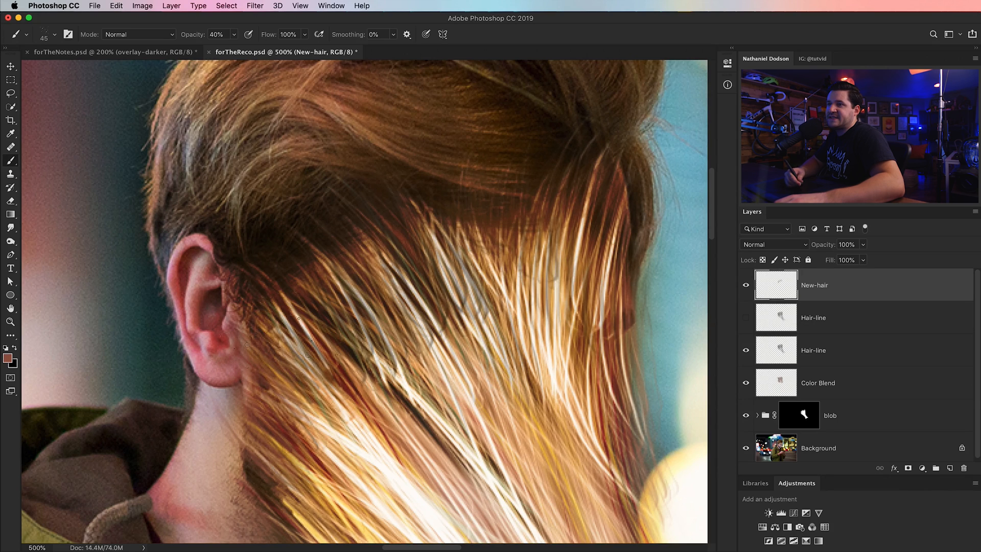
# - Sample brown tones from the hair above the ear and add more strokes over the upper strands on the New-hair layer
pyautogui.keyDown('alt'); pyautogui.click(251, 194); pyautogui.keyUp('alt')
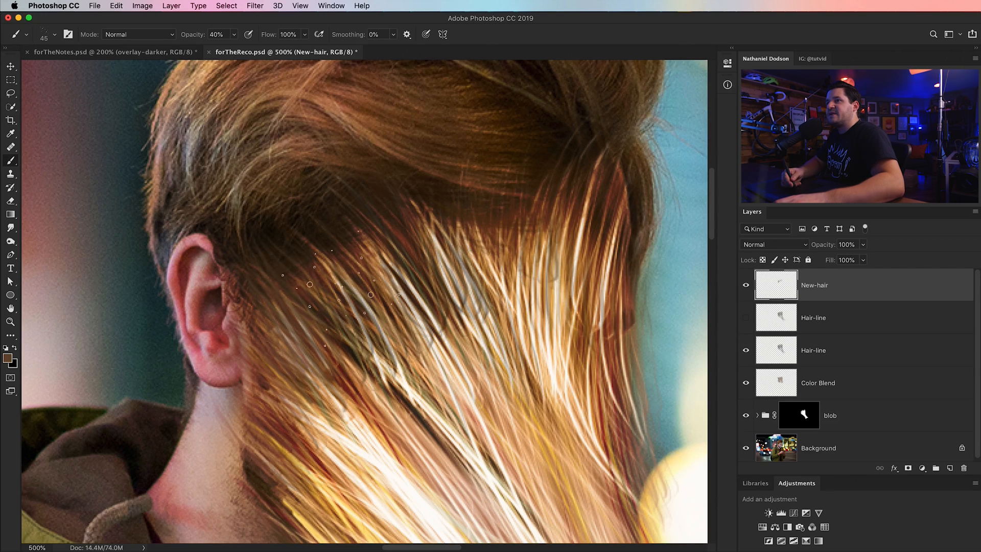
pyautogui.keyDown('alt'); pyautogui.click(281, 217); pyautogui.keyUp('alt')
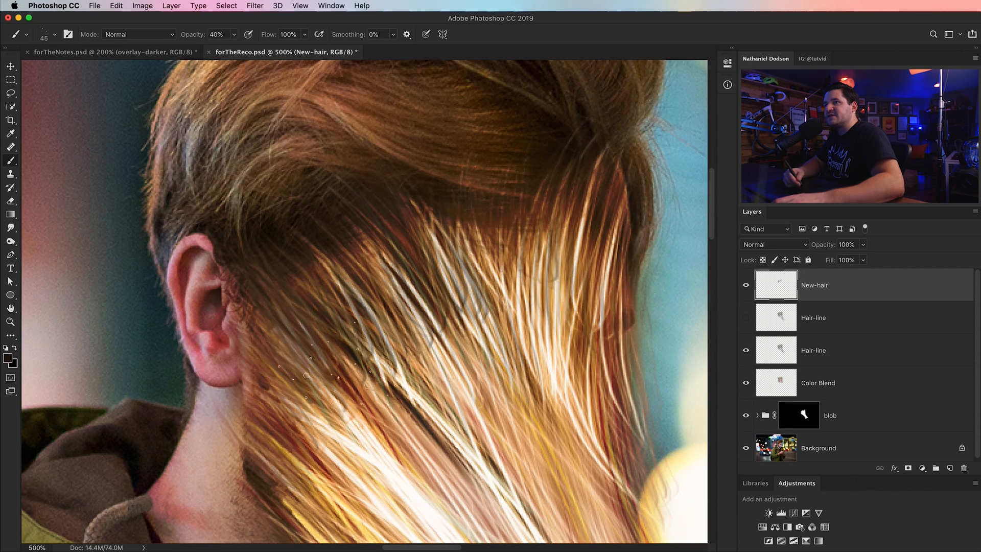
pyautogui.moveTo(565, 230)
pyautogui.mouseDown()
pyautogui.moveTo(536, 358)
pyautogui.moveTo(555, 391)
pyautogui.mouseUp()
pyautogui.moveTo(592, 255); pyautogui.dragTo(572, 414)
# - Compare the whole image with and without the New-hair layer
pyautogui.press('super+minus')
pyautogui.press('super+minus')
pyautogui.press('super+minus')
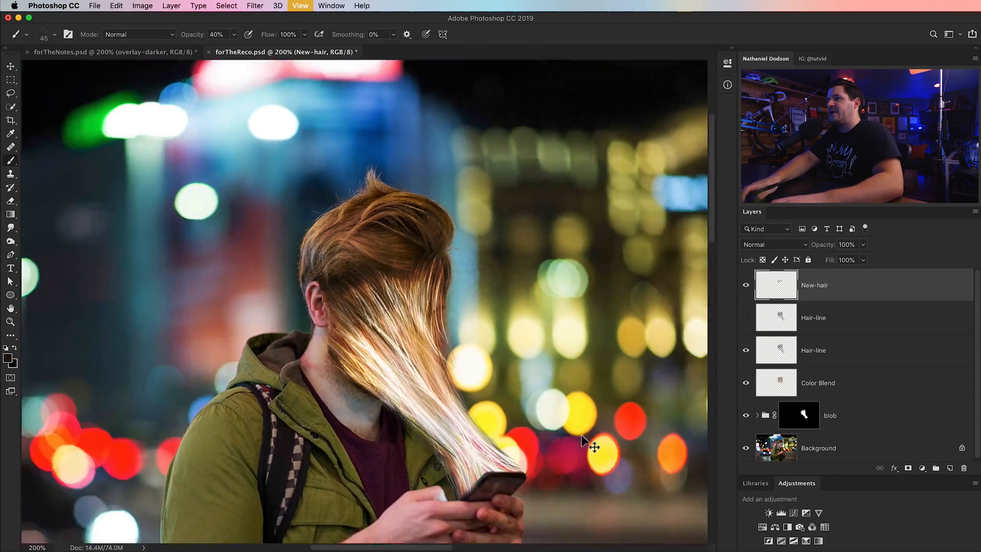
pyautogui.press('super+minus')
pyautogui.press('super+minus')
pyautogui.click(746, 285)
pyautogui.click(746, 285)
pyautogui.click(746, 285)
pyautogui.click(746, 285)
# - Erase the overly strong New-hair strokes across the middle of the strands with a size 90 soft eraser
pyautogui.press('z')
pyautogui.moveTo(373, 324); pyautogui.dragTo(360, 300)
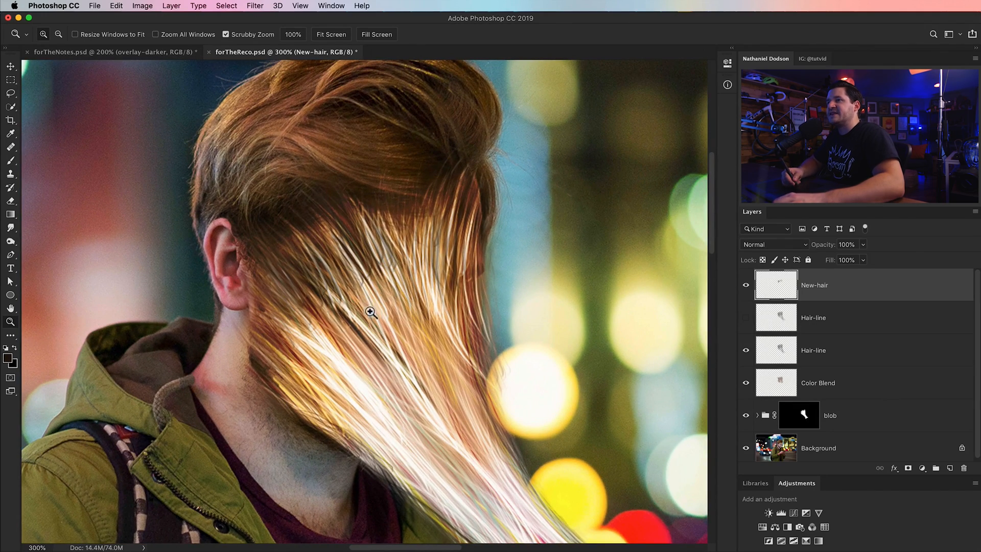
pyautogui.keyDown('ctrl'); pyautogui.scroll(5, 322, 327); pyautogui.keyUp('ctrl')
pyautogui.keyDown('ctrl'); pyautogui.scroll(-5, 370, 272); pyautogui.keyUp('ctrl')
pyautogui.press('e')
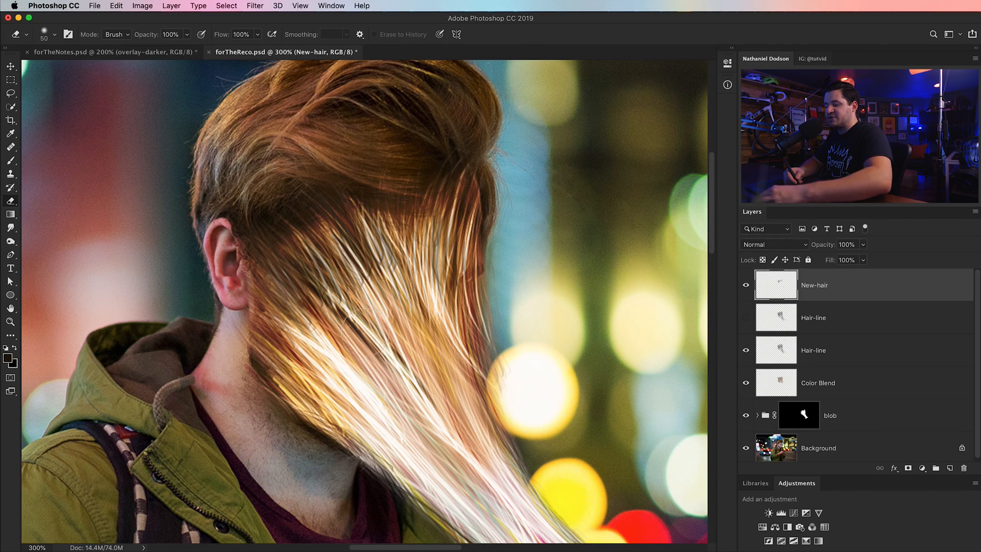
pyautogui.press(']')
pyautogui.press(']')
pyautogui.press(']')
pyautogui.press(']')
pyautogui.moveTo(330, 324)
pyautogui.mouseDown()
pyautogui.moveTo(363, 294)
pyautogui.moveTo(340, 321)
pyautogui.moveTo(392, 284)
pyautogui.moveTo(371, 289)
pyautogui.moveTo(432, 281)
pyautogui.mouseUp()
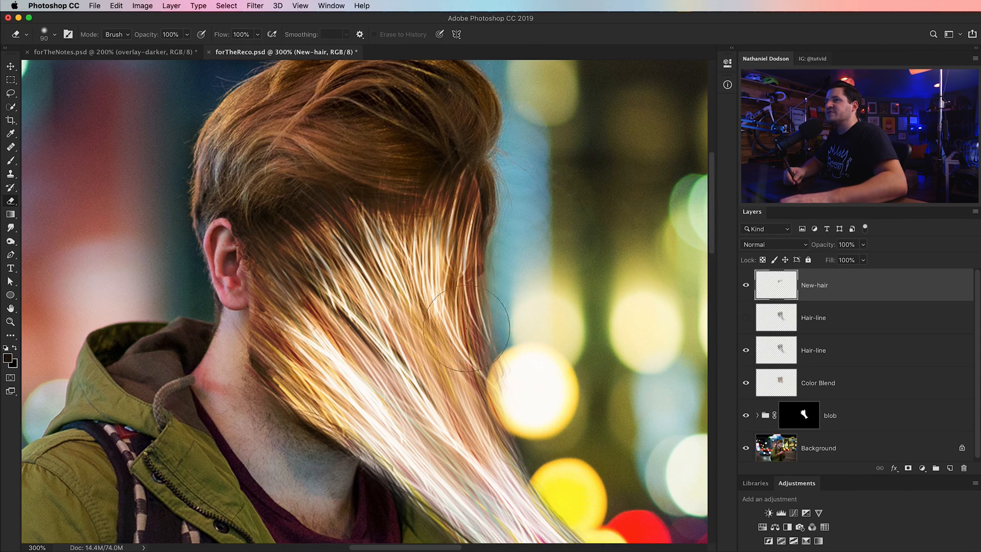
# - Fade the remaining New-hair strokes over the strands with the eraser at size 125 and 44% opacity
pyautogui.press(']')
pyautogui.press(']')
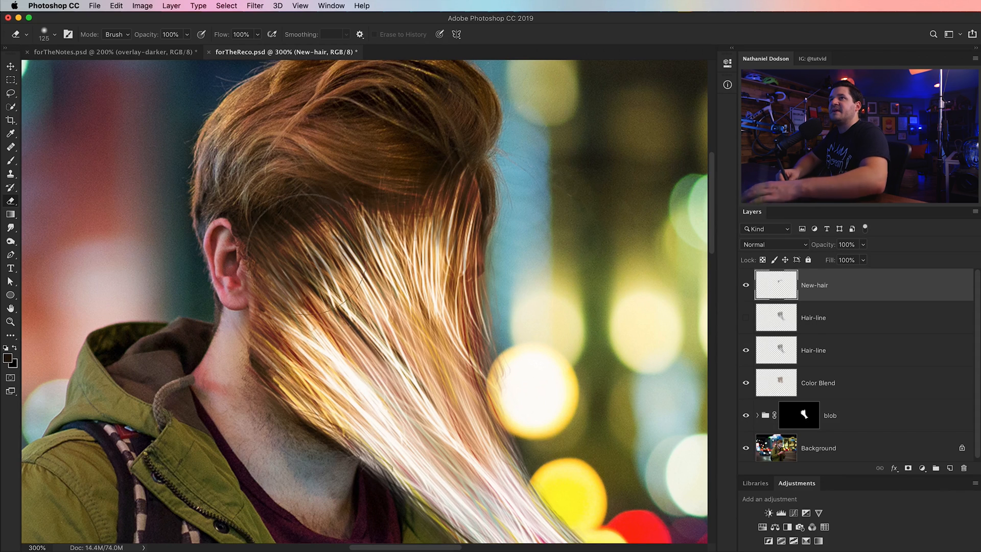
pyautogui.moveTo(148, 36); pyautogui.dragTo(131, 37)
pyautogui.moveTo(383, 378)
pyautogui.mouseDown()
pyautogui.moveTo(348, 306)
pyautogui.moveTo(394, 302)
pyautogui.moveTo(433, 335)
pyautogui.moveTo(357, 230)
pyautogui.moveTo(297, 276)
pyautogui.moveTo(388, 256)
pyautogui.moveTo(451, 292)
pyautogui.mouseUp()
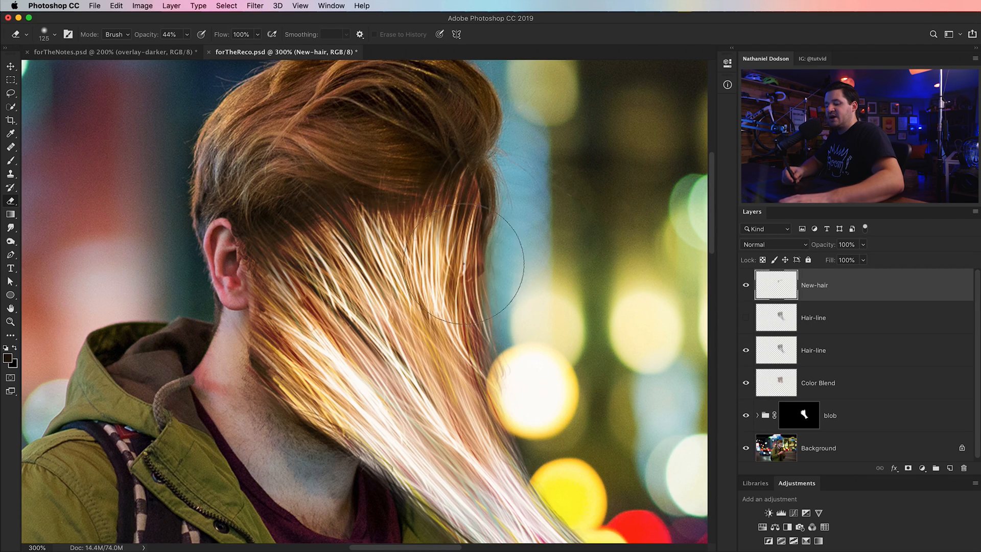
# - Compare the close-up of the face strands with and without the softened New-hair strokes
pyautogui.press('v')
pyautogui.click(749, 288)
pyautogui.click(749, 289)
pyautogui.click(748, 291)
pyautogui.click(747, 296)
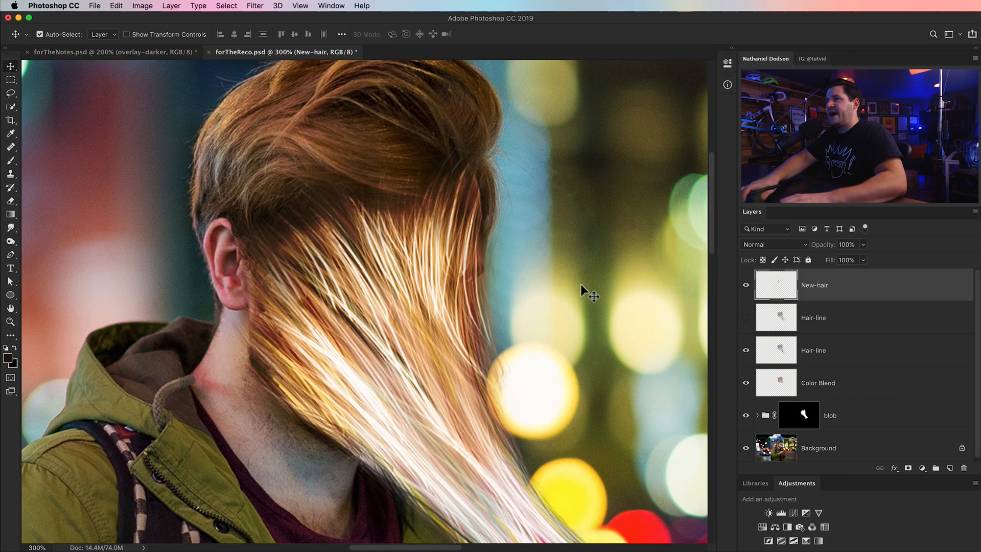
# - Show the hidden Hair-line copy and merge it down into the original Hair-line layer
pyautogui.scroll(-5, 581, 284)
pyautogui.click(748, 325)
pyautogui.click(747, 326)
pyautogui.click(748, 328)
pyautogui.click(784, 333)
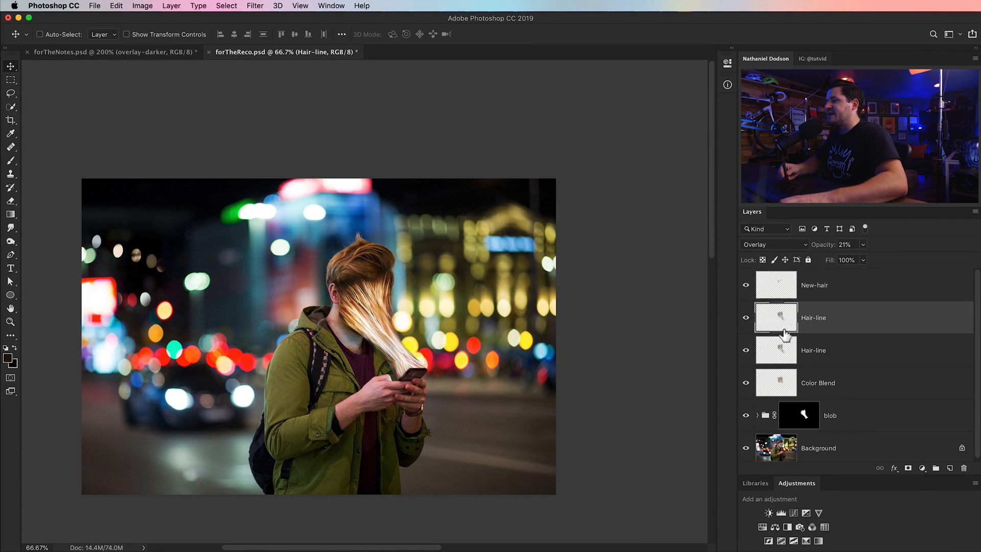
pyautogui.press('super+e')
# - Add a Curves adjustment layer above New-hair and darken the image by lowering the highlight point and pulling the midtones to input 102, output 35
pyautogui.click(850, 294)
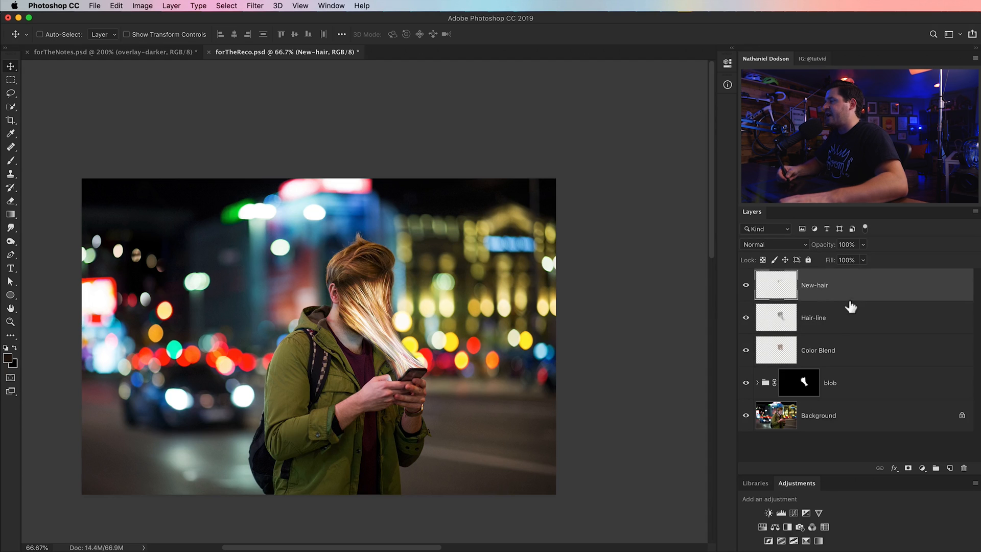
pyautogui.press('z')
pyautogui.click(334, 297)
pyautogui.click(333, 297)
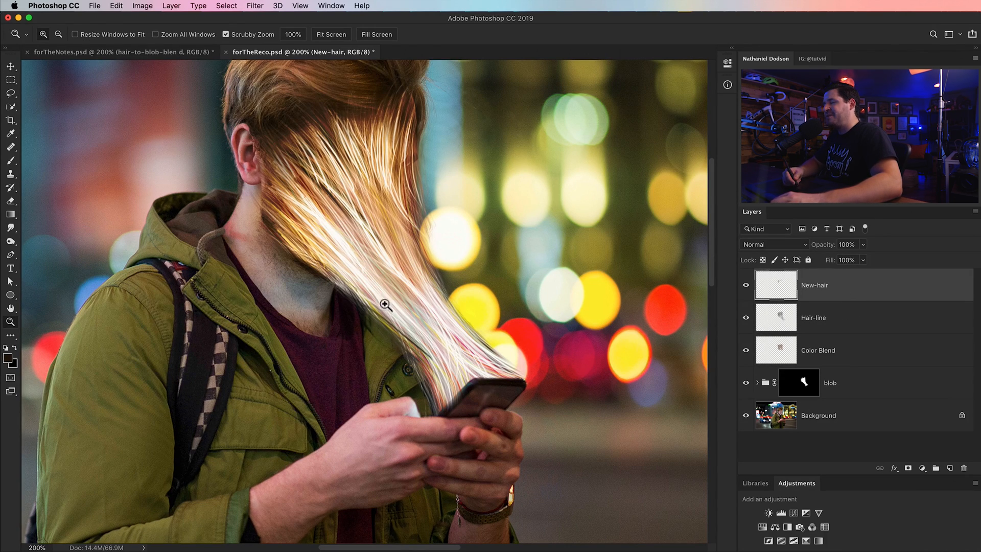
pyautogui.scroll(-2, 409, 403)
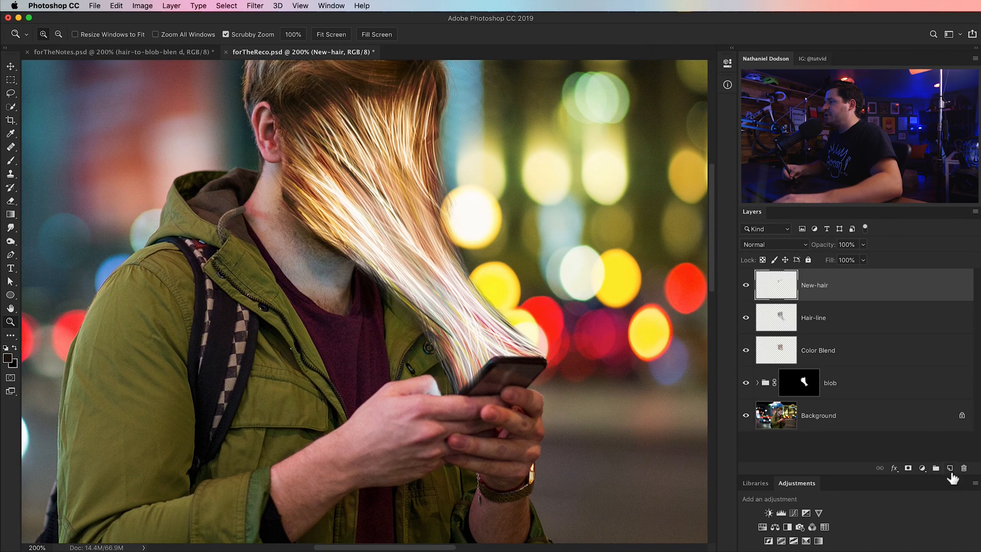
pyautogui.click(922, 468)
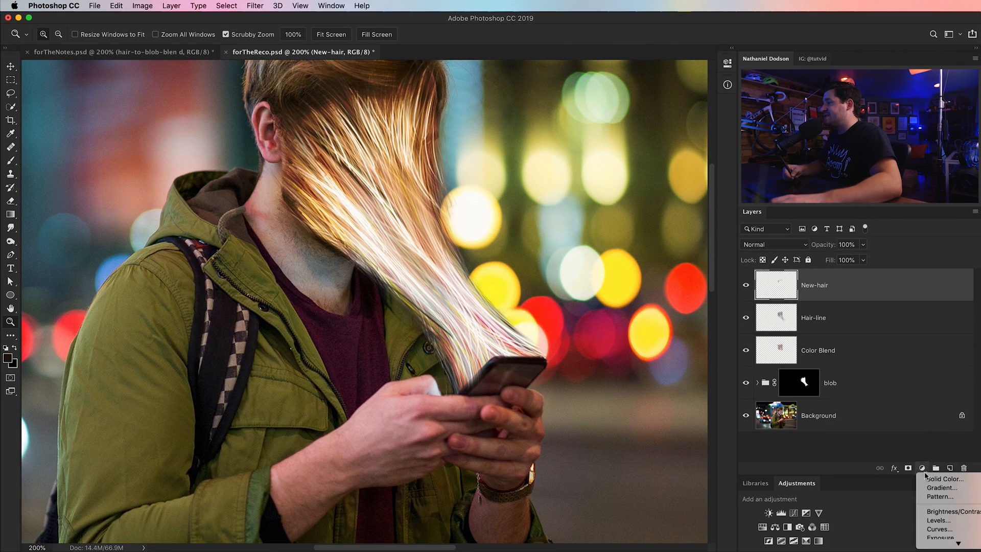
pyautogui.click(938, 529)
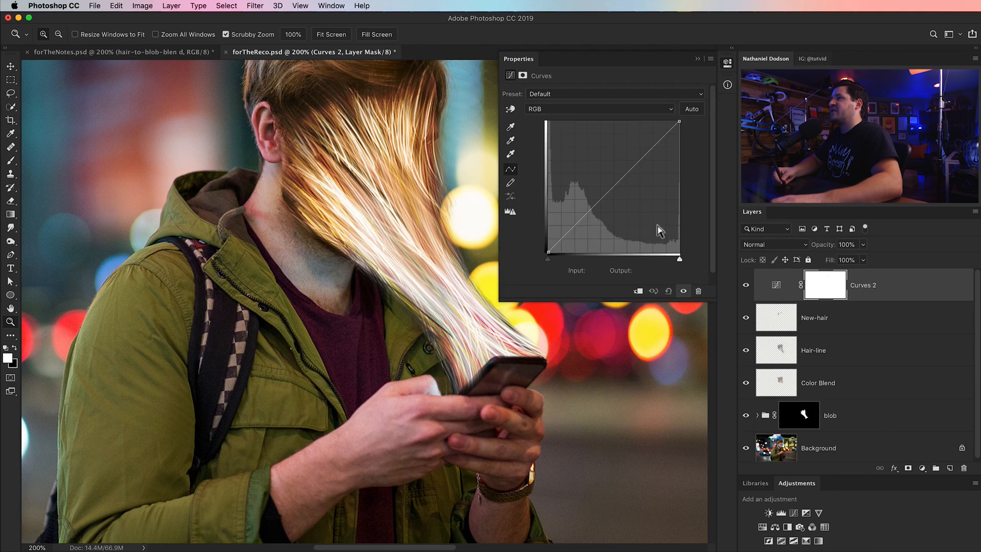
pyautogui.moveTo(608, 195); pyautogui.dragTo(605, 219)
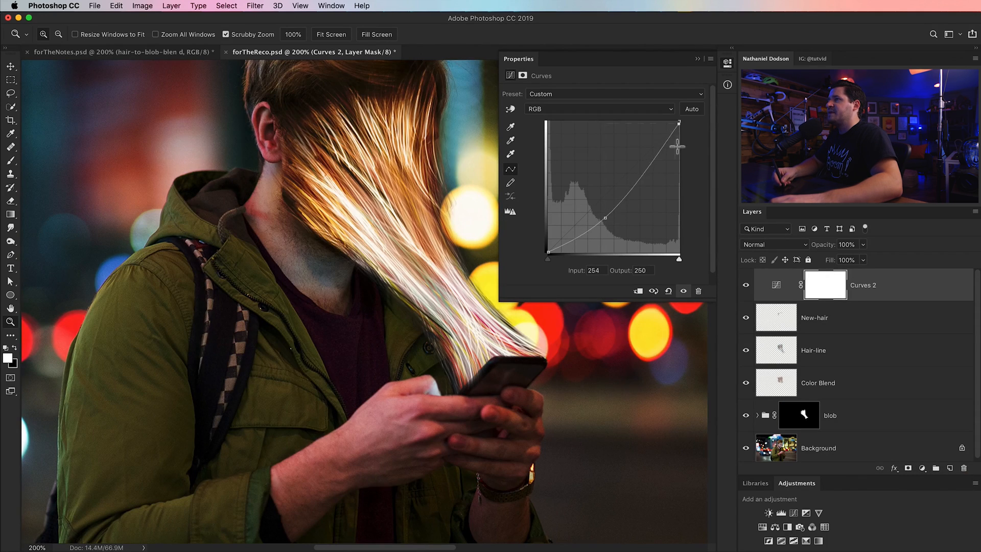
pyautogui.moveTo(679, 139); pyautogui.dragTo(674, 149)
pyautogui.moveTo(610, 224); pyautogui.dragTo(605, 239)
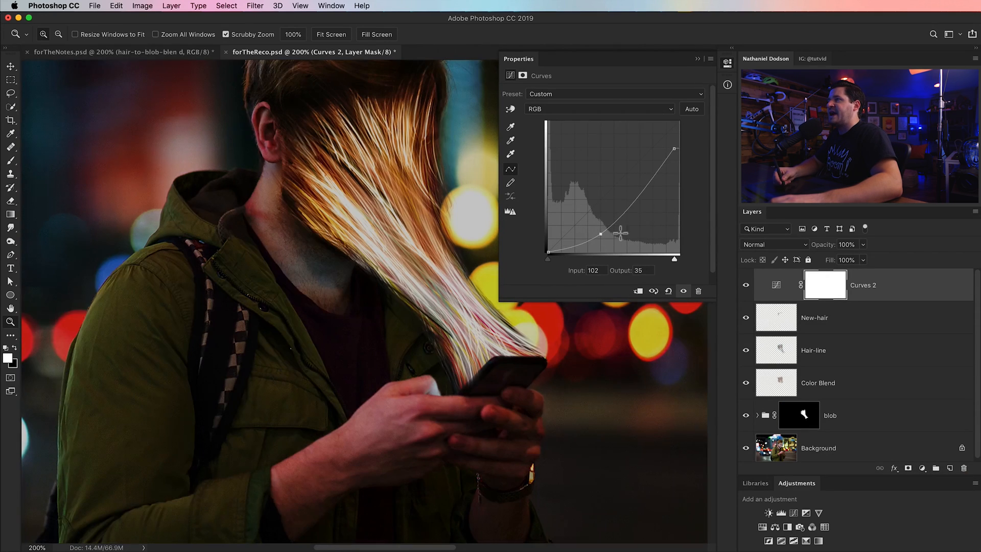
# - Invert the Curves 2 mask to black and set up a soft 90 px brush with 17% opacity and 20% flow
pyautogui.click(727, 63)
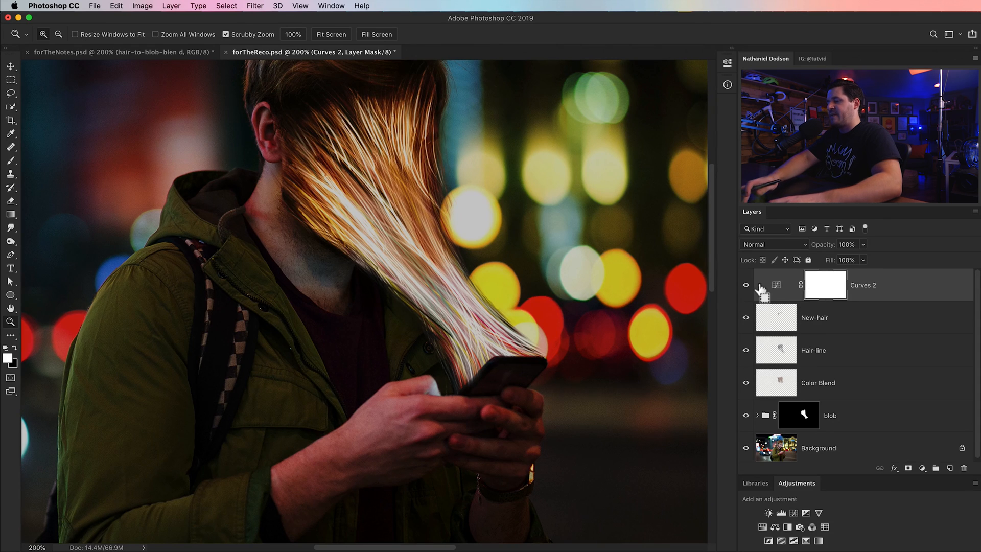
pyautogui.press('super+i')
pyautogui.press('b')
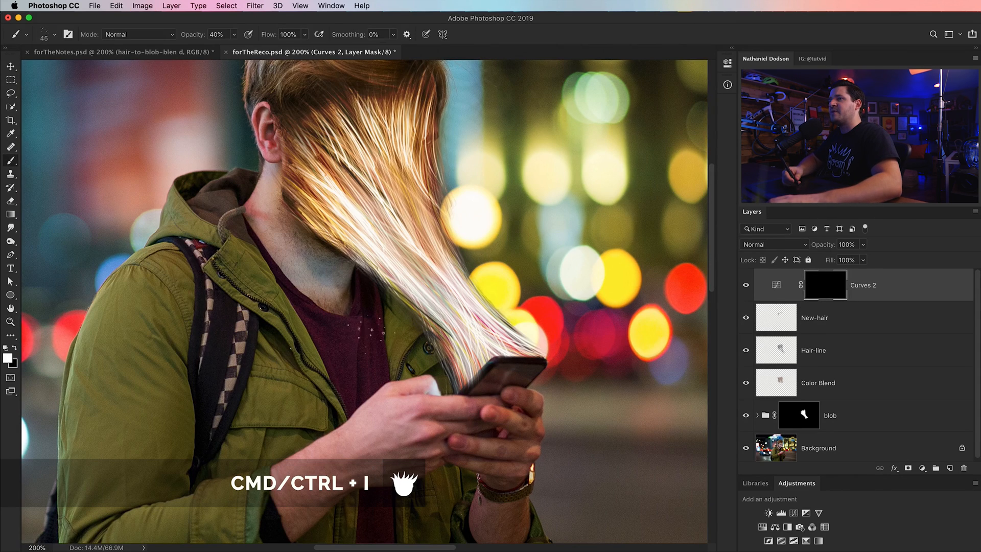
pyautogui.rightClick(321, 295)
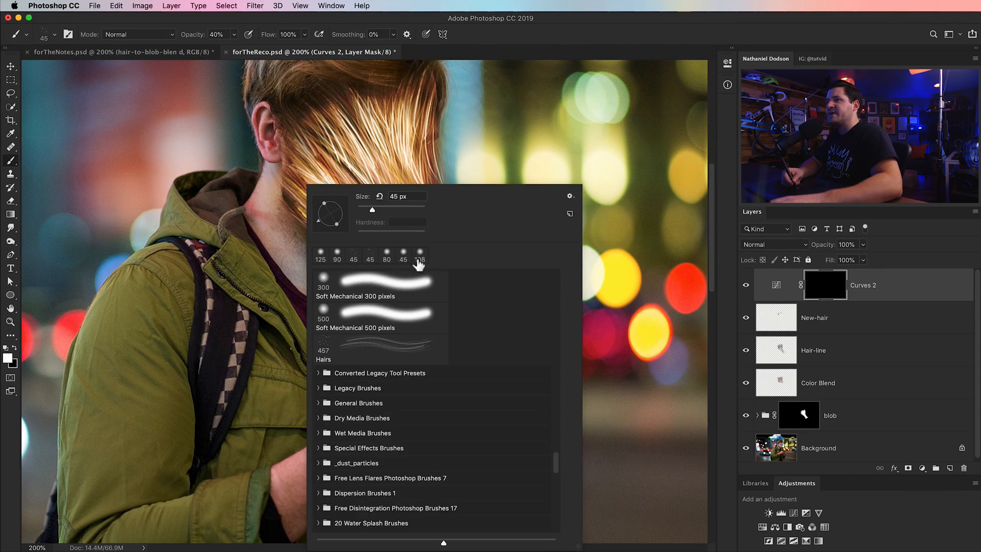
pyautogui.click(336, 253)
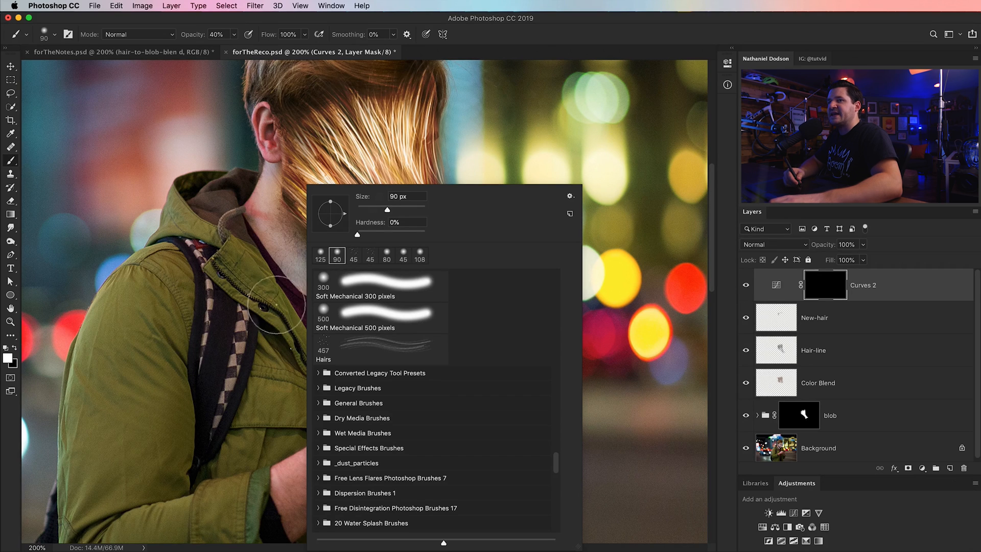
pyautogui.moveTo(192, 37); pyautogui.dragTo(182, 41)
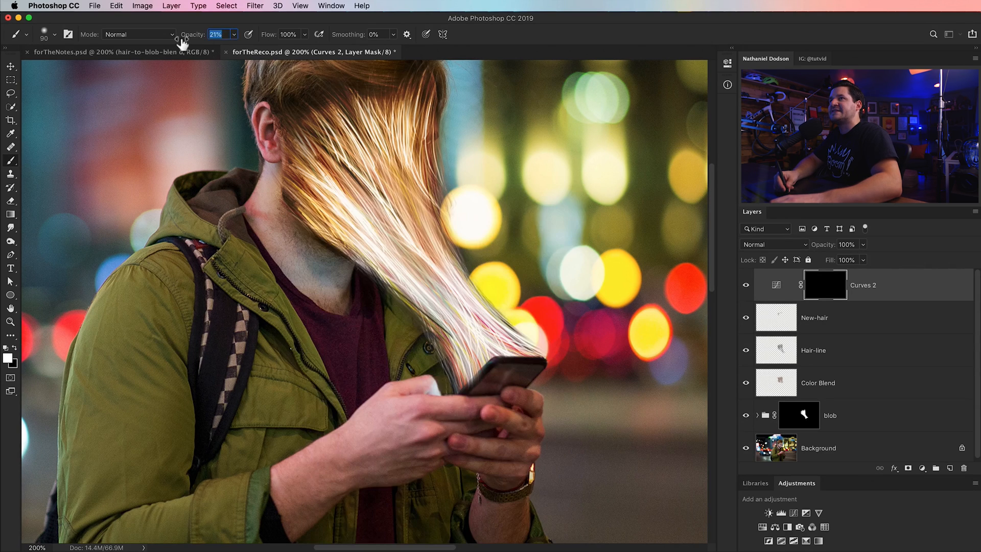
pyautogui.moveTo(267, 39); pyautogui.dragTo(226, 47)
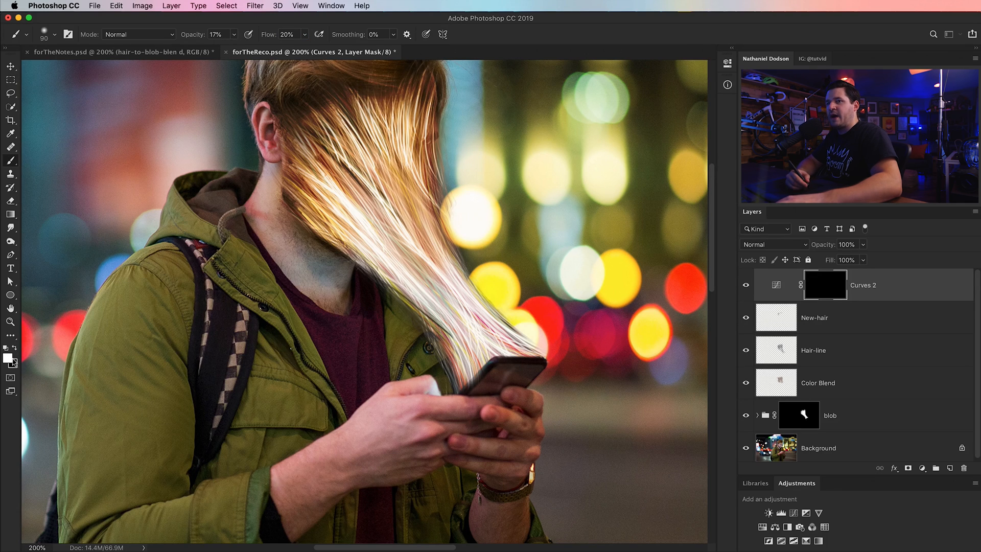
# - Paint white on the Curves 2 mask to shade the shirt and jacket beneath the strands down to the phone, raising brush opacity to 40%
pyautogui.rightClick(366, 321)
pyautogui.press('Escape')
pyautogui.moveTo(368, 325)
pyautogui.mouseDown()
pyautogui.moveTo(397, 336)
pyautogui.moveTo(357, 307)
pyautogui.moveTo(422, 367)
pyautogui.moveTo(365, 299)
pyautogui.mouseUp()
pyautogui.press('4')
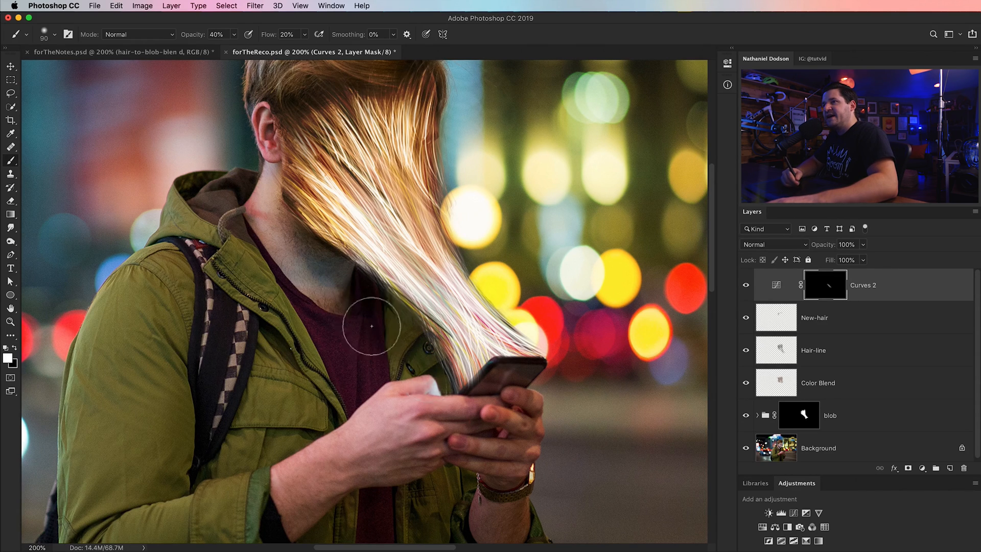
pyautogui.moveTo(371, 326)
pyautogui.mouseDown()
pyautogui.moveTo(427, 393)
pyautogui.moveTo(383, 350)
pyautogui.moveTo(452, 394)
pyautogui.moveTo(388, 343)
pyautogui.moveTo(304, 249)
pyautogui.moveTo(402, 354)
pyautogui.moveTo(373, 331)
pyautogui.moveTo(439, 387)
pyautogui.moveTo(325, 282)
pyautogui.moveTo(465, 407)
pyautogui.moveTo(350, 310)
pyautogui.moveTo(328, 277)
pyautogui.moveTo(430, 373)
pyautogui.mouseUp()
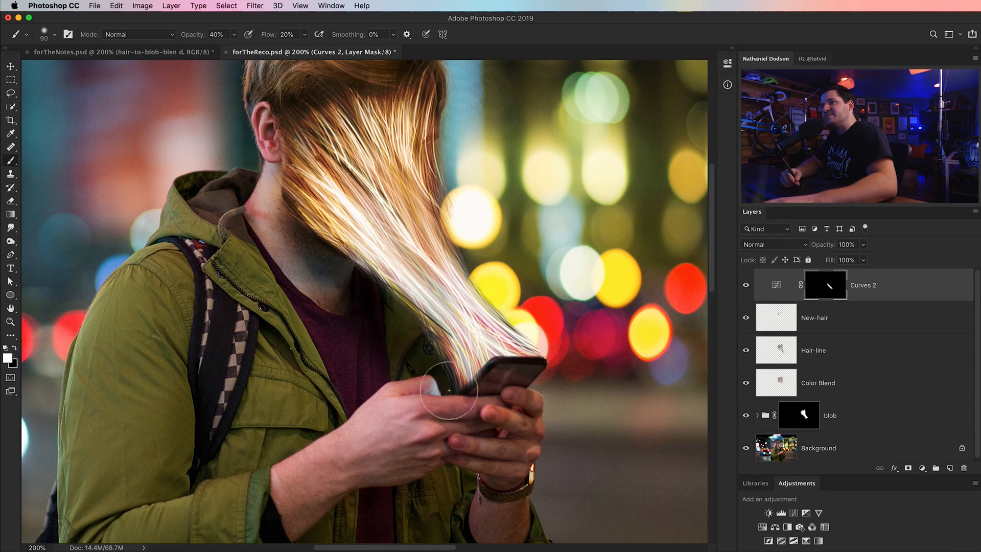
# - Compare the image with and without the painted shadow and lower the Curves 2 layer's opacity to 91%
pyautogui.click(746, 285)
pyautogui.click(747, 286)
pyautogui.moveTo(827, 240); pyautogui.dragTo(819, 245)
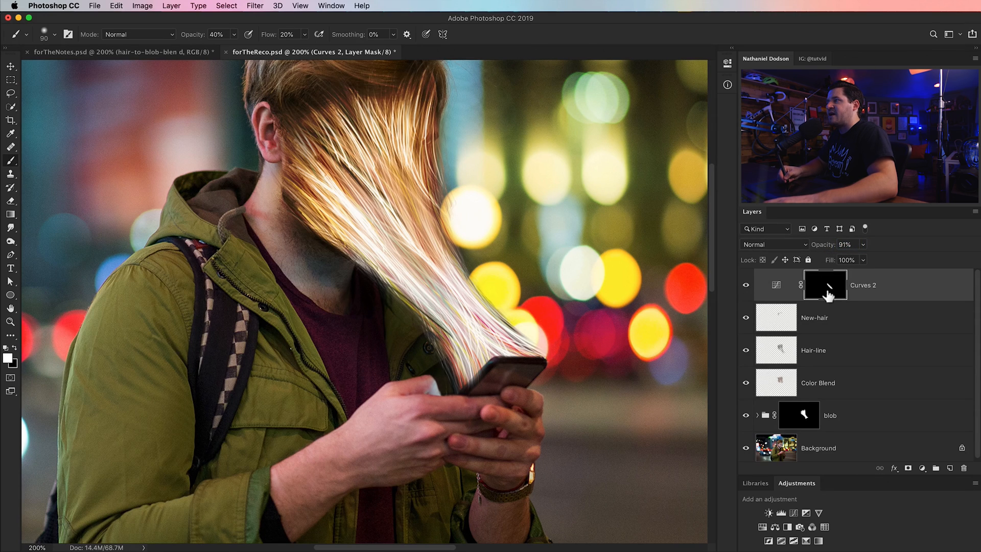
# - Clean the shadow off the hand on the Curves 2 mask with a black 35 px brush at 100% opacity and check the result
pyautogui.press('x')
pyautogui.press('0')
pyautogui.press('[')
pyautogui.press('[')
pyautogui.press('[')
pyautogui.press('[')
pyautogui.press('[')
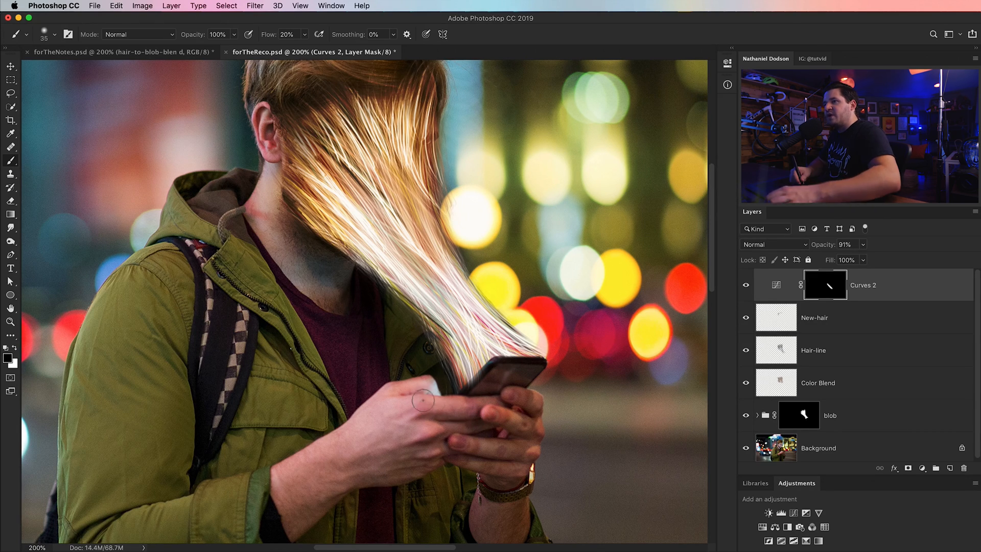
pyautogui.click(745, 285)
pyautogui.click(746, 285)
pyautogui.press('super+0')
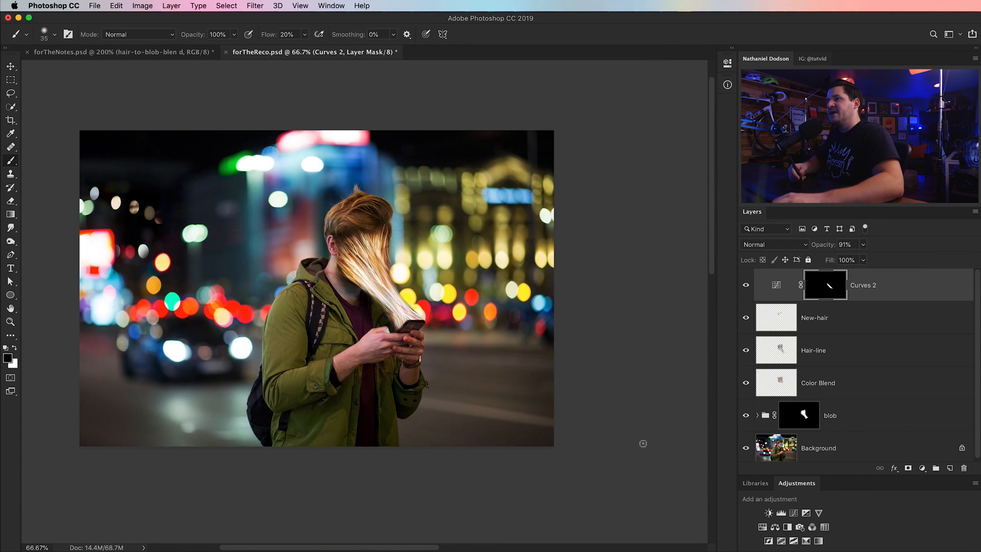
# - Add a new layer named glow above Curves 2
pyautogui.press('v')
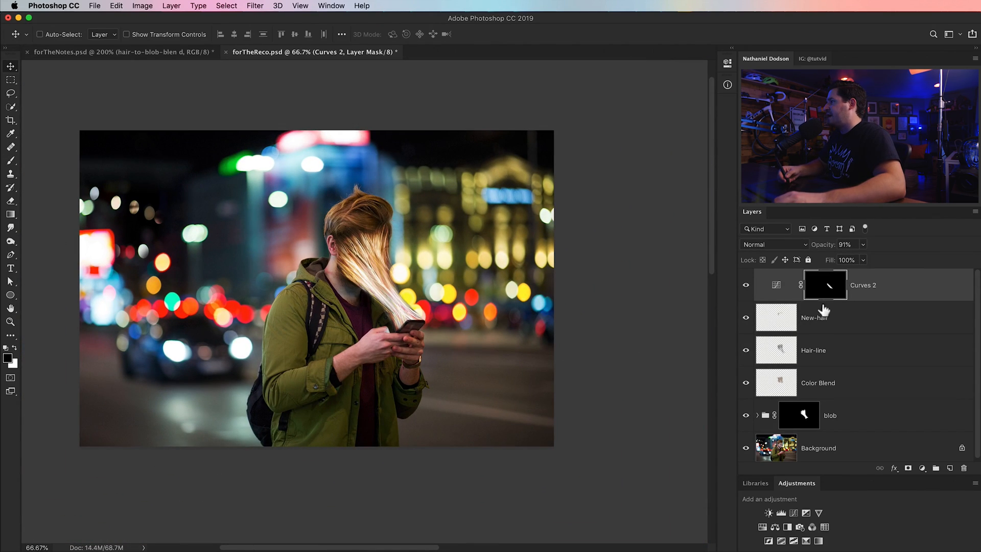
pyautogui.press('z')
pyautogui.click(411, 327)
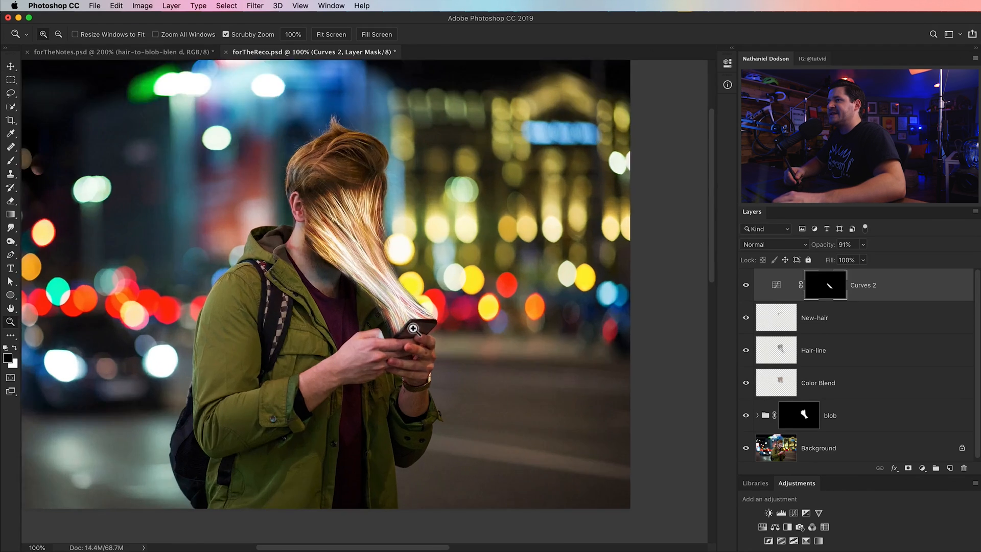
pyautogui.click(411, 327)
pyautogui.moveTo(390, 286); pyautogui.dragTo(466, 406)
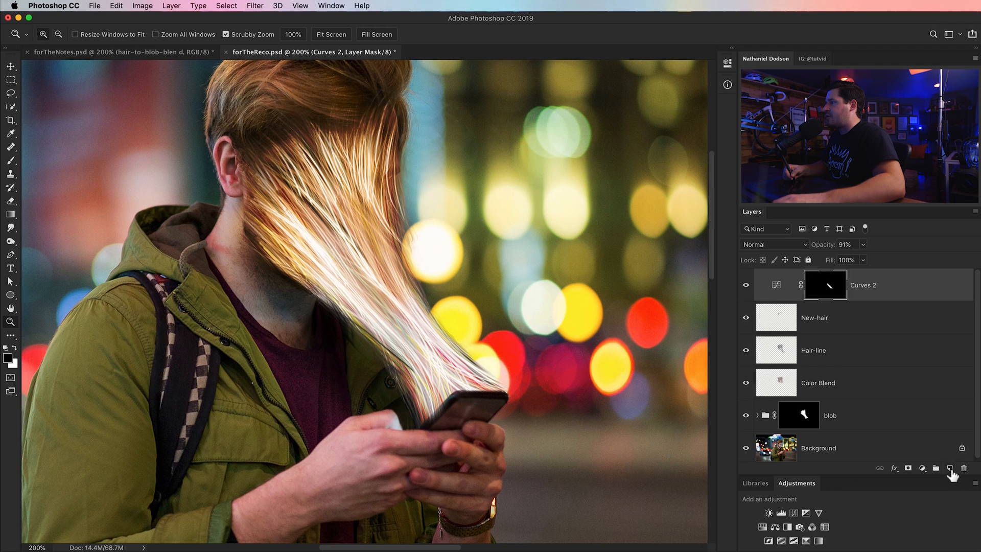
pyautogui.click(949, 468)
pyautogui.doubleClick(810, 284)
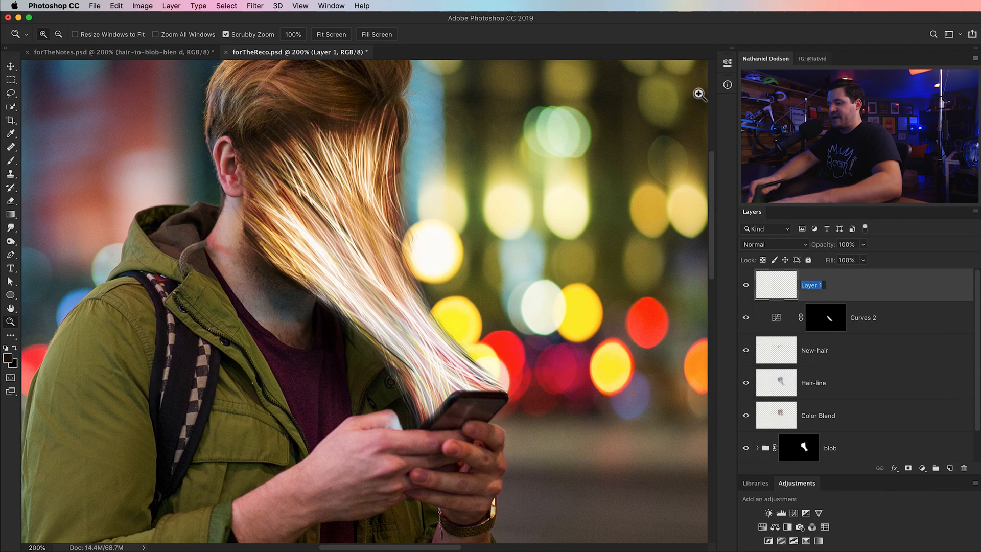
pyautogui.press('Return')
# - Paint a soft white glow over the phone on the glow layer with a 600 px brush at 100% flow
pyautogui.press('b')
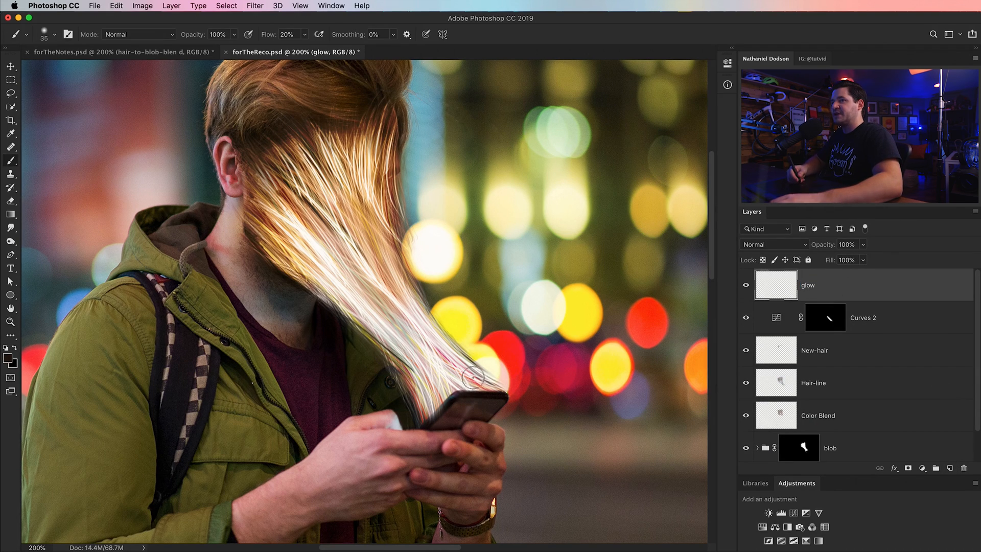
pyautogui.press('super+minus')
pyautogui.press('super+minus')
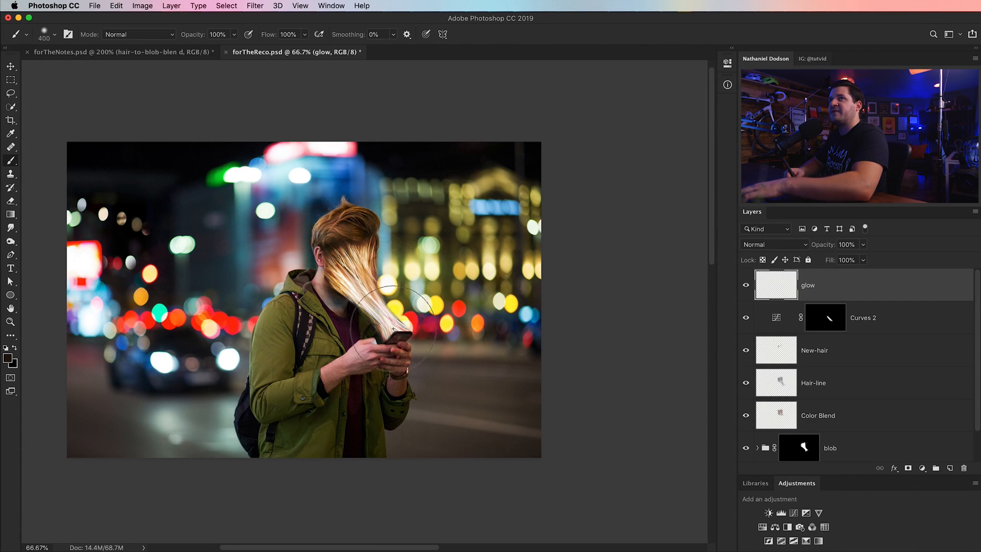
pyautogui.press(']')
pyautogui.press(']')
pyautogui.press(']')
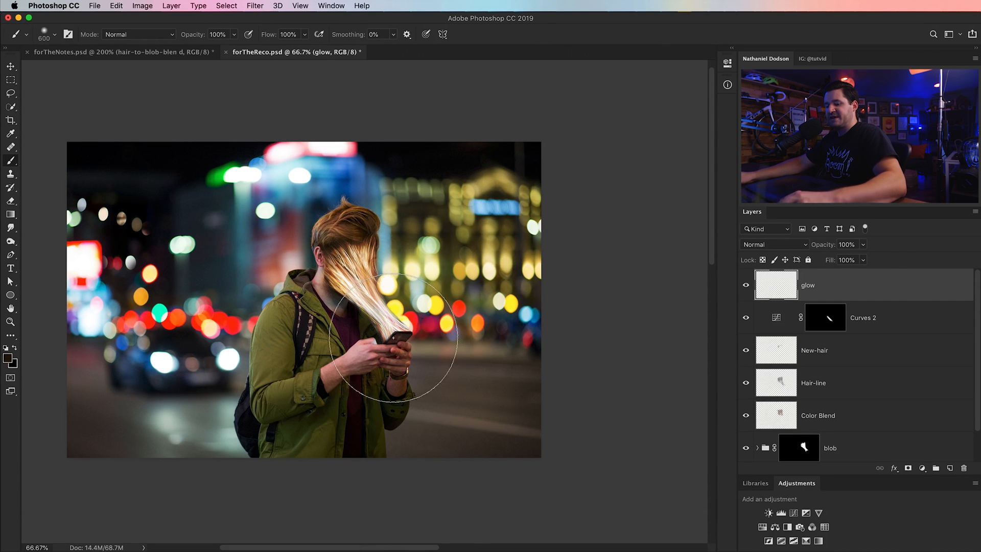
pyautogui.press('x')
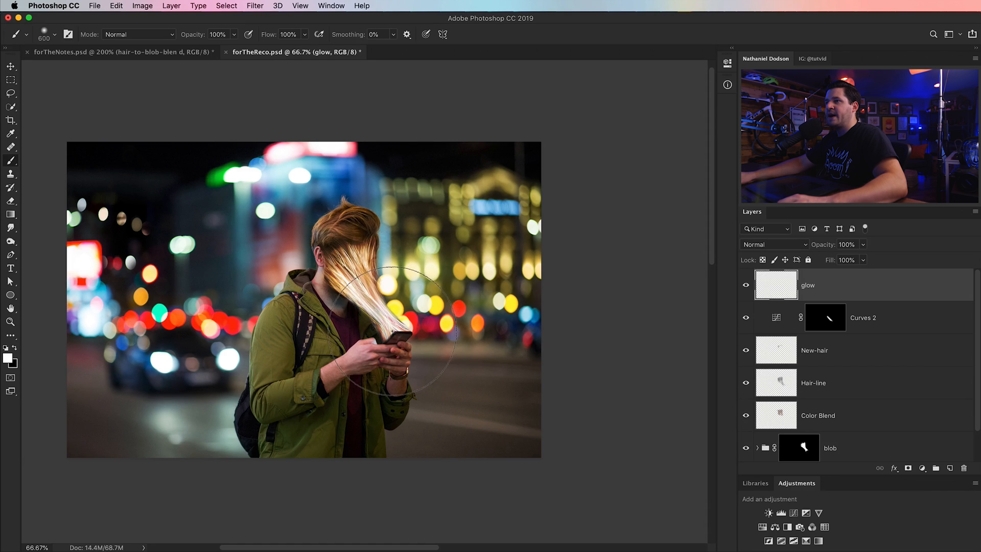
pyautogui.click(393, 331)
pyautogui.click(393, 331)
# - Duplicate the glow layer and scale the copy down to a small light spot at the phone's screen
pyautogui.press('z')
pyautogui.click(397, 335)
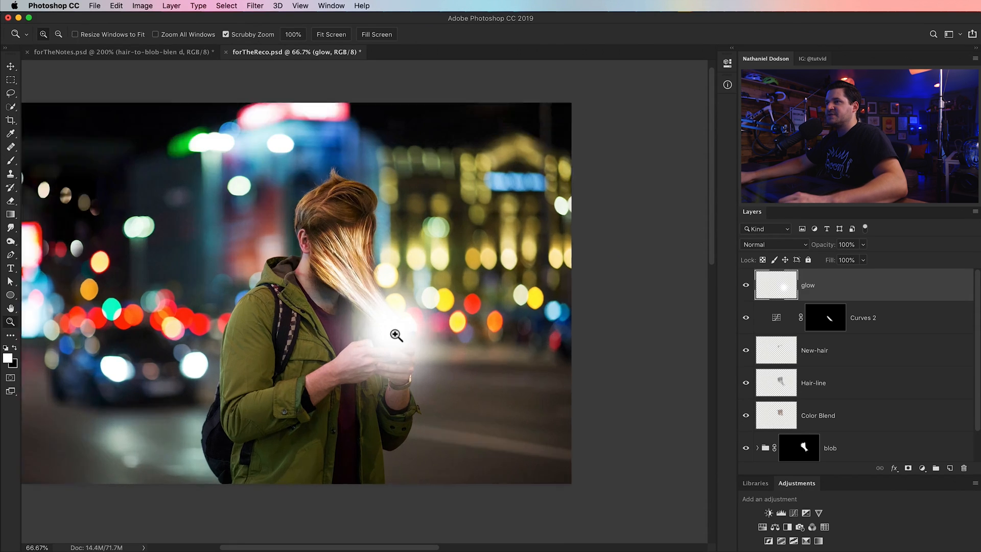
pyautogui.click(396, 335)
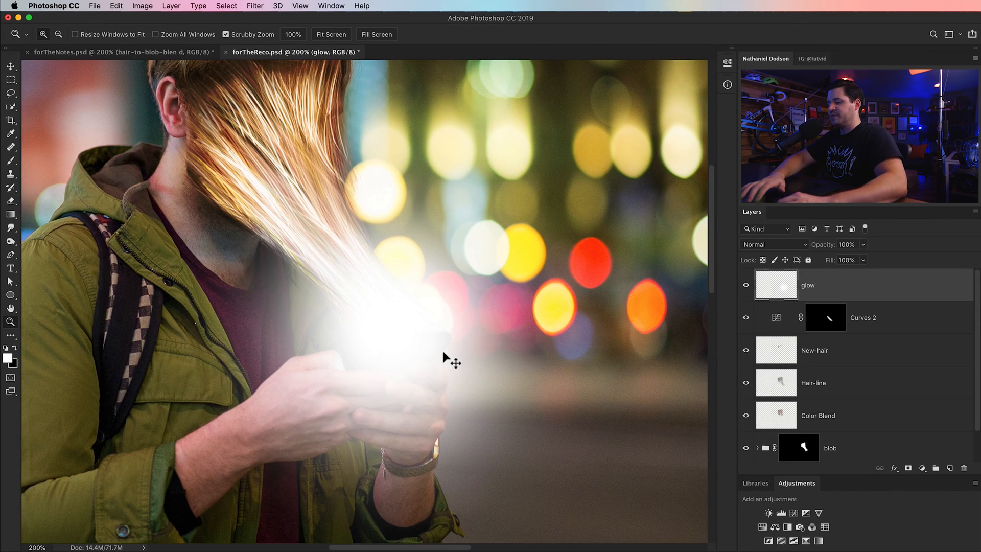
pyautogui.press('super+j')
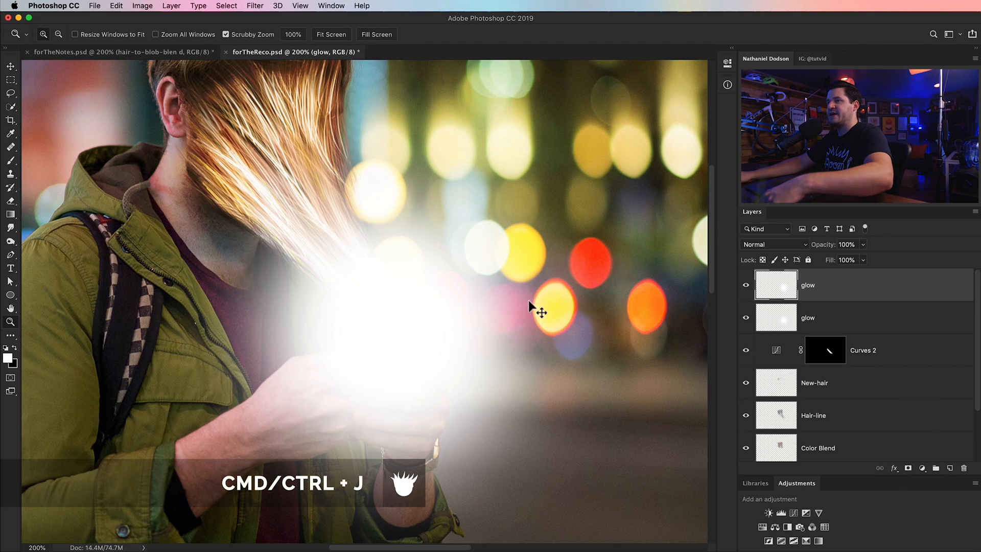
pyautogui.press('super+t')
pyautogui.moveTo(647, 83); pyautogui.dragTo(524, 232)
pyautogui.click(527, 34)
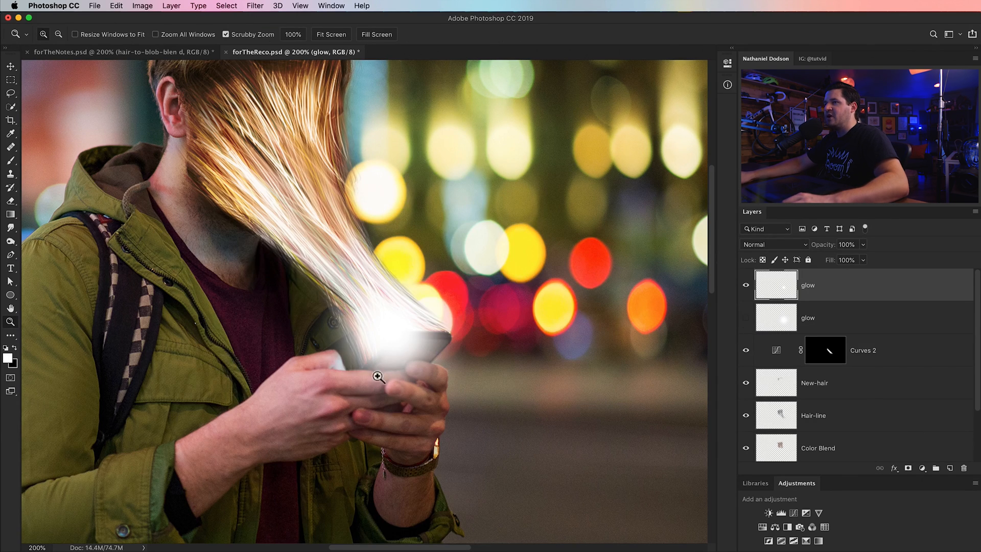
# - Hide the small glow copy, then show and select the original larger glow layer
pyautogui.click(746, 285)
pyautogui.click(746, 285)
pyautogui.click(745, 318)
pyautogui.click(746, 285)
pyautogui.click(779, 310)
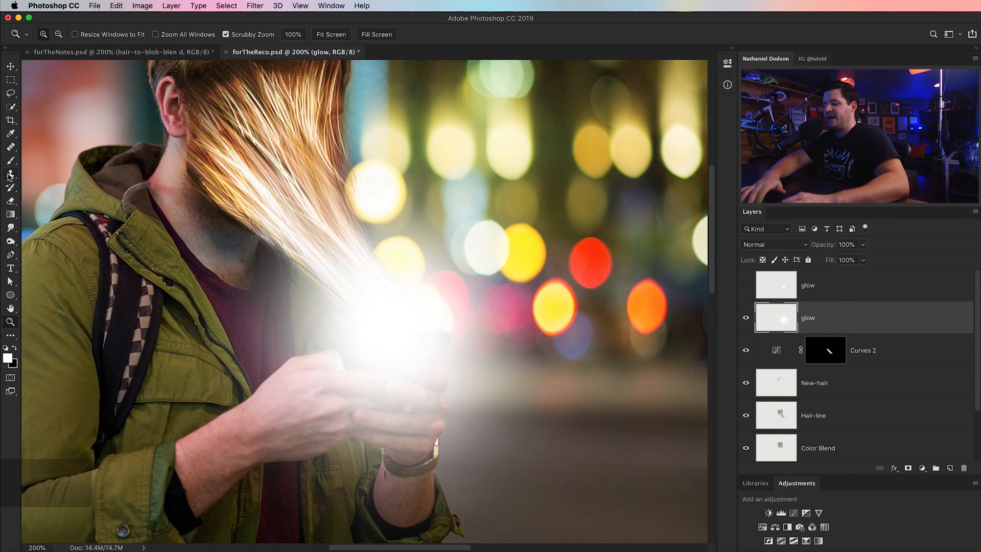
# - Colorize the large glow orange with Hue/Saturation set to hue 34, saturation 100 and lightness -50
pyautogui.press('super+u')
pyautogui.moveTo(686, 128); pyautogui.dragTo(649, 296)
pyautogui.click(741, 424)
pyautogui.click(575, 416)
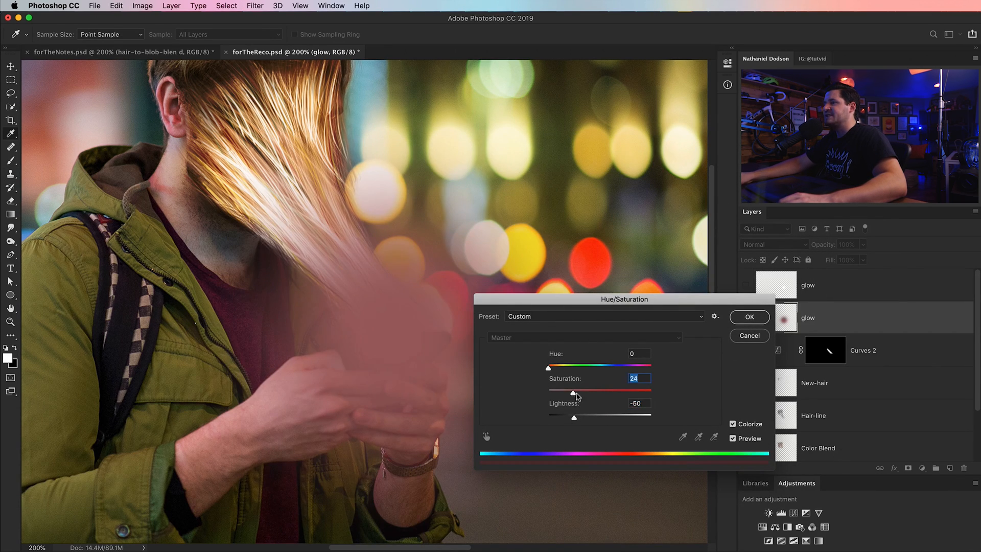
pyautogui.moveTo(573, 394); pyautogui.dragTo(683, 381)
pyautogui.moveTo(549, 368); pyautogui.dragTo(558, 371)
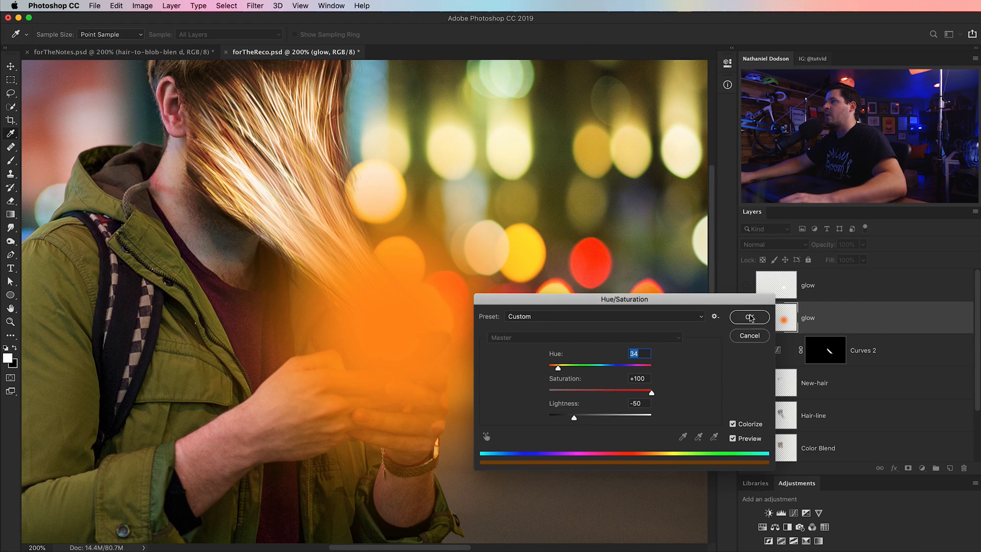
pyautogui.click(749, 317)
pyautogui.press('z')
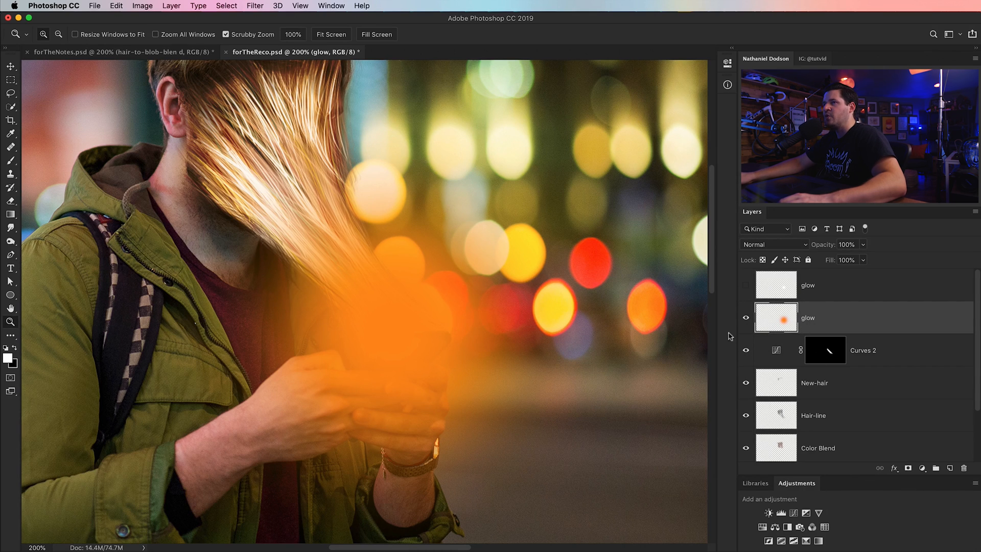
# - Set the orange glow's blend mode to Screen, and show the small white glow with its blend mode set to Linear Dodge (Add)
pyautogui.click(766, 246)
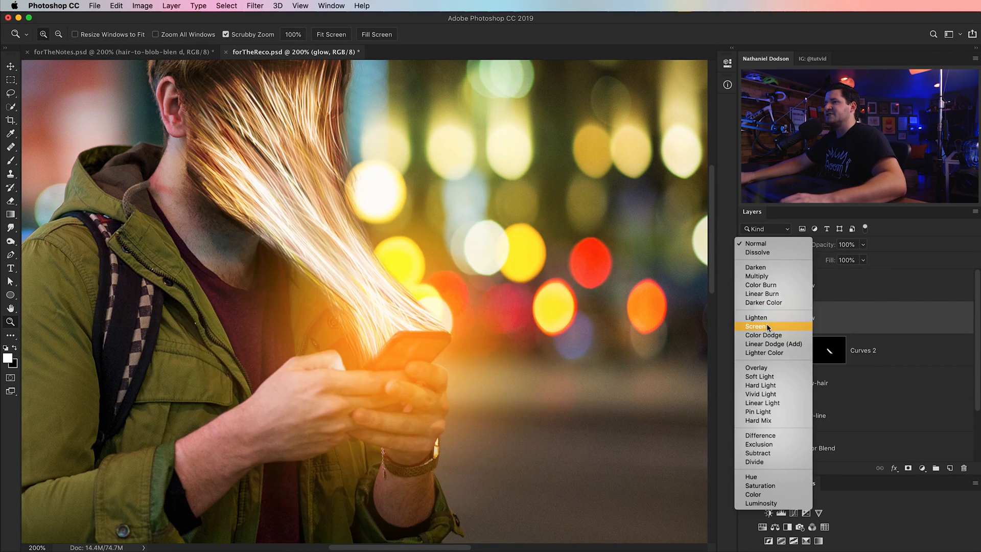
pyautogui.click(767, 327)
pyautogui.click(761, 291)
pyautogui.click(746, 285)
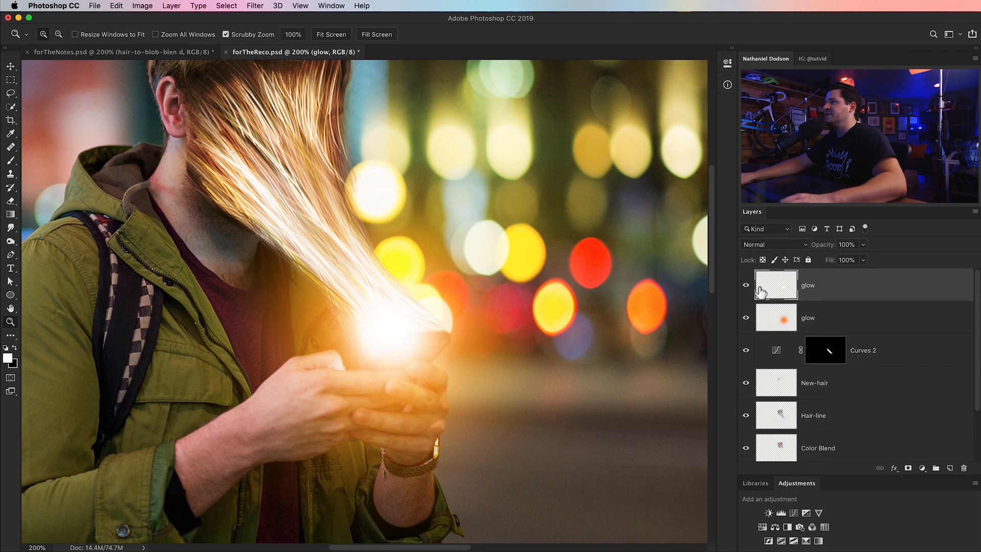
pyautogui.click(773, 243)
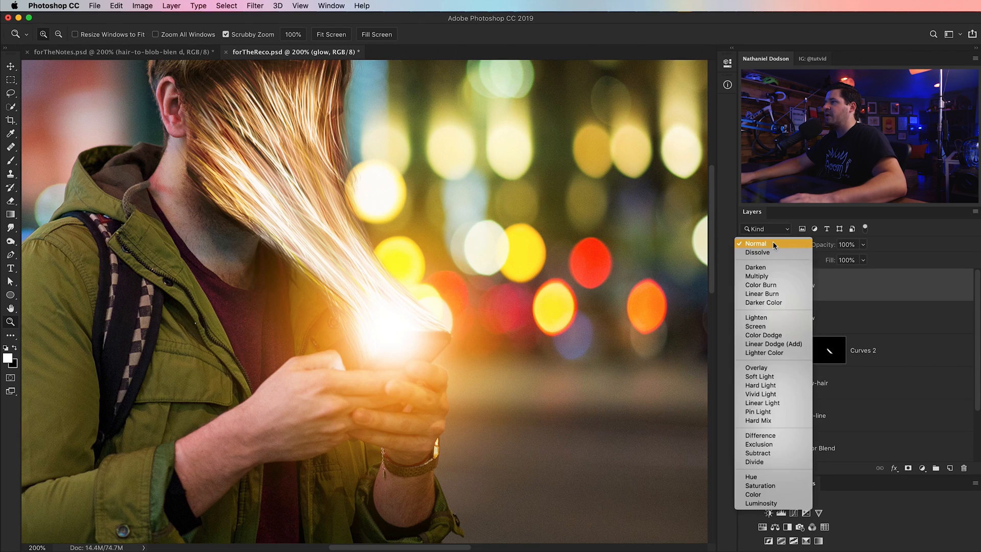
pyautogui.click(774, 344)
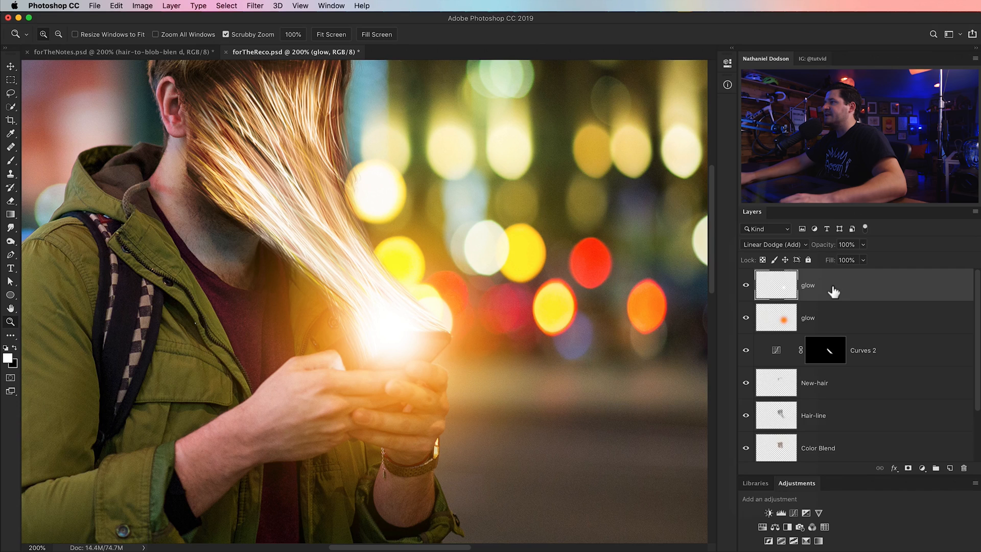
# - Turn off Transparency Shapes Layer in the small glow's blending options and set its fill opacity to 67%
pyautogui.doubleClick(833, 289)
pyautogui.moveTo(829, 180); pyautogui.dragTo(753, 260)
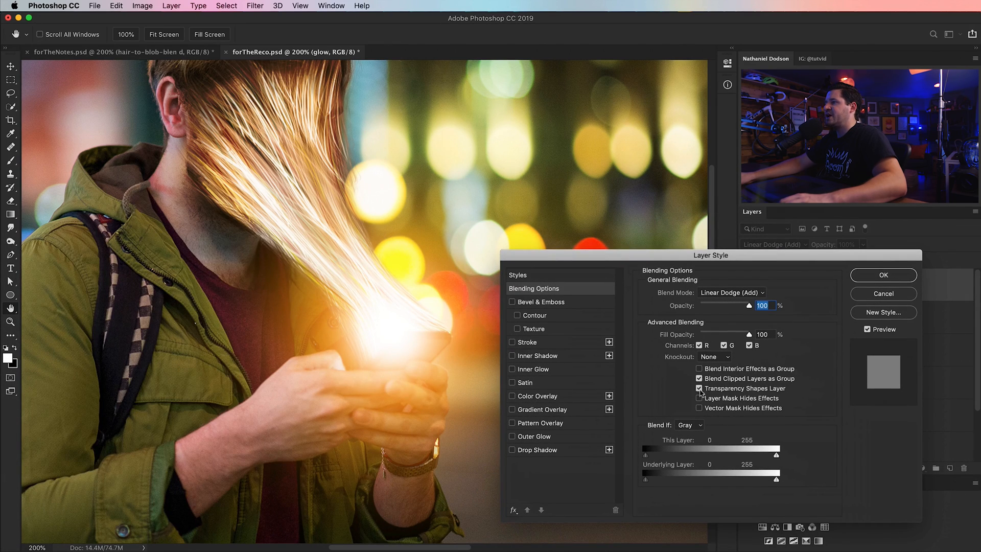
pyautogui.click(699, 389)
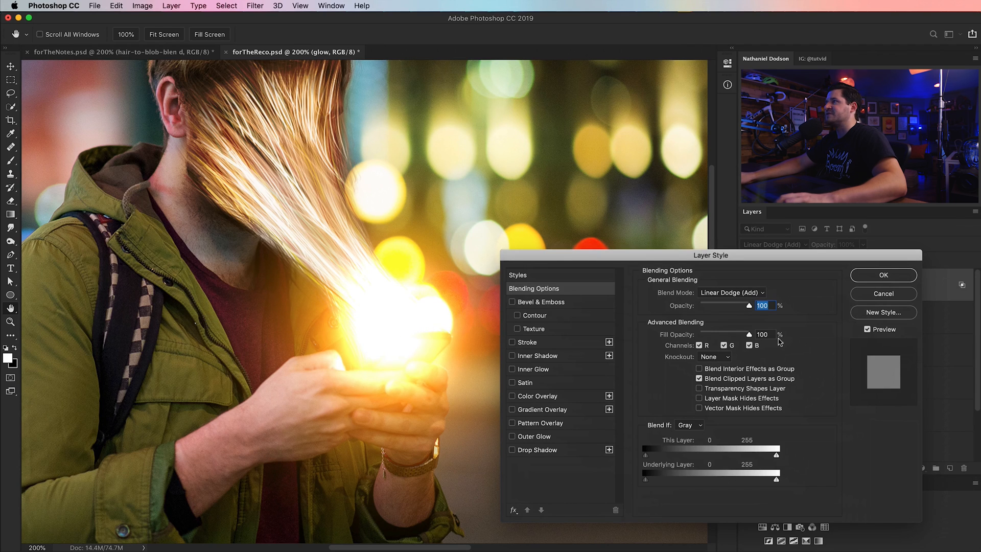
pyautogui.moveTo(750, 335); pyautogui.dragTo(737, 335)
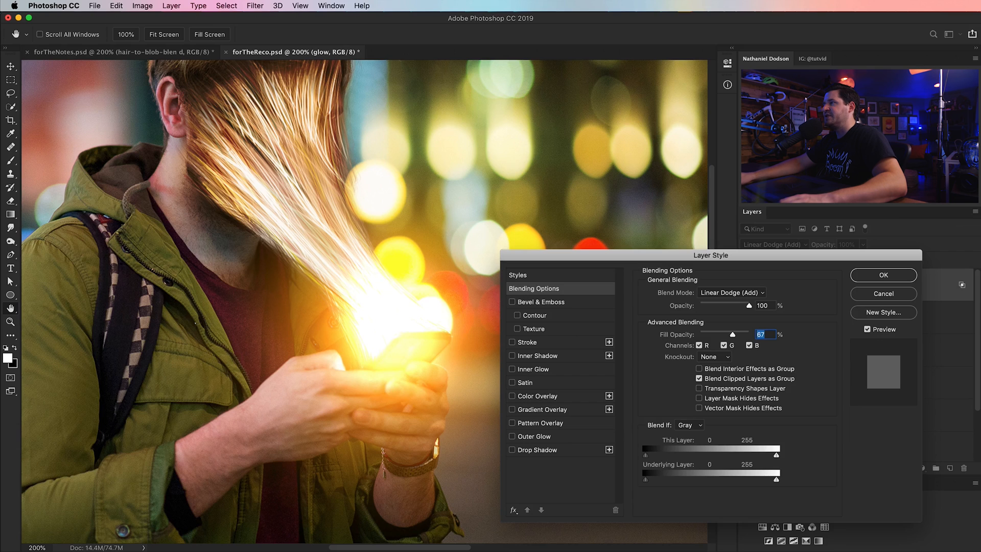
pyautogui.click(884, 276)
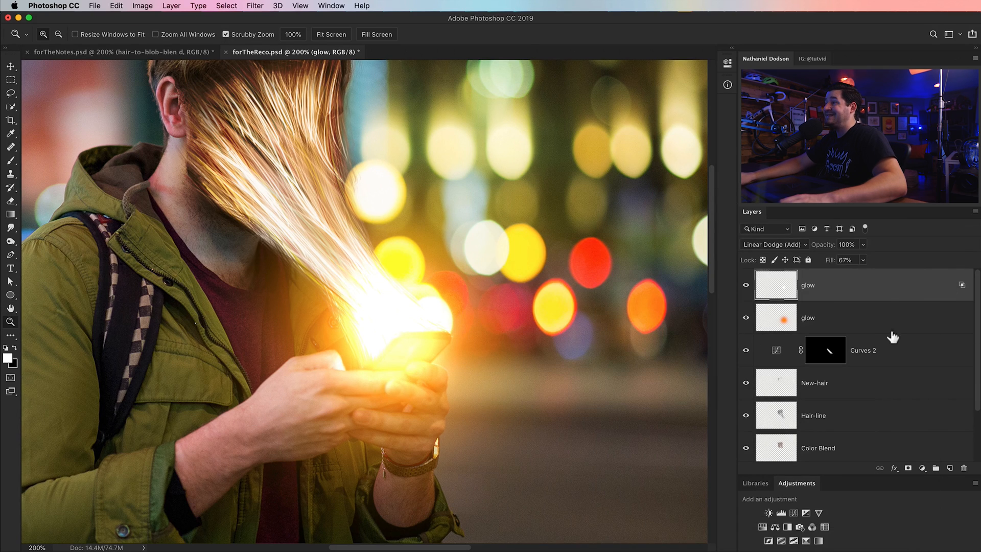
# - Reduce the orange glow layer's opacity to 85%
pyautogui.click(855, 330)
pyautogui.moveTo(826, 249); pyautogui.dragTo(818, 250)
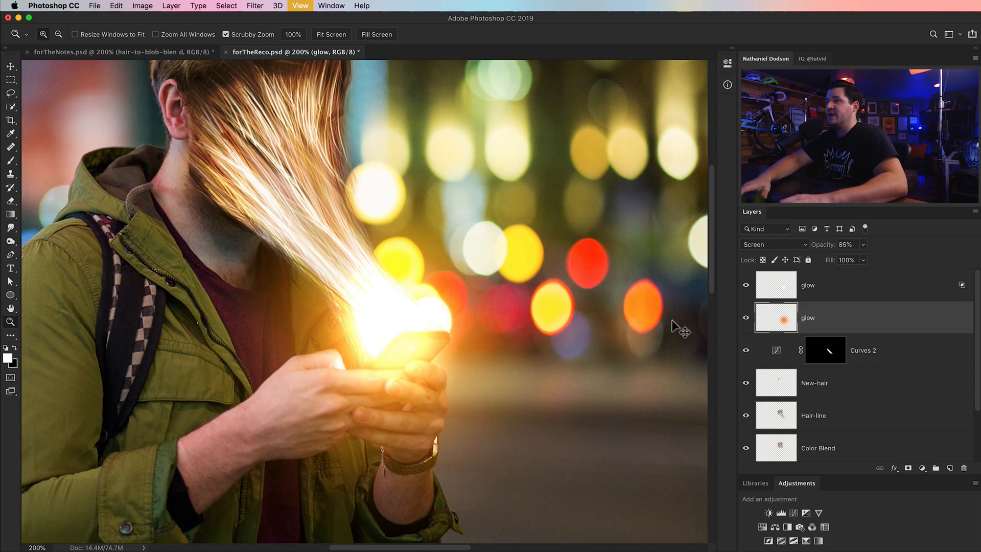
pyautogui.press('super+minus')
pyautogui.press('super+minus')
pyautogui.press('super+minus')
pyautogui.press('super+plus')
pyautogui.press('super+plus')
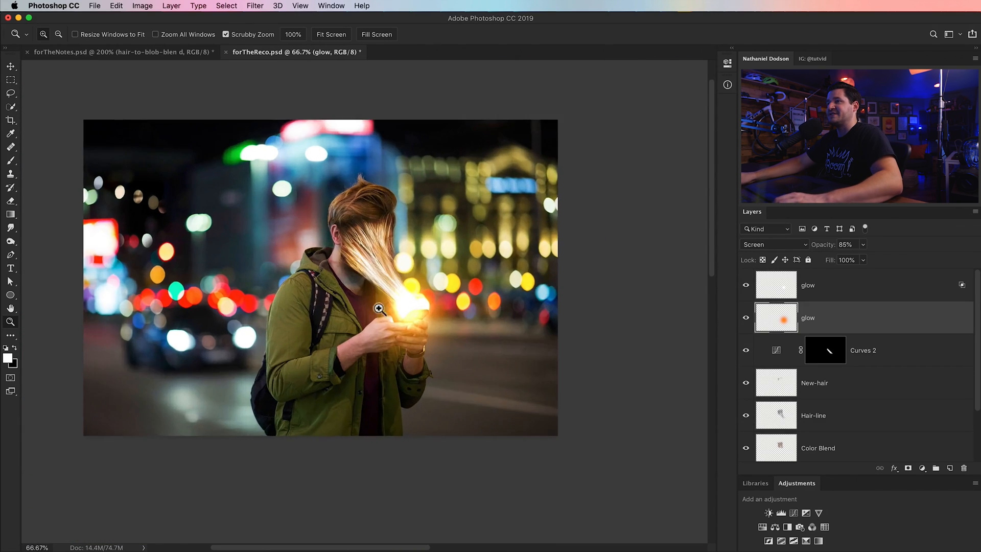
pyautogui.scroll(1, 440, 335)
pyautogui.hscroll(-1, 439, 336)
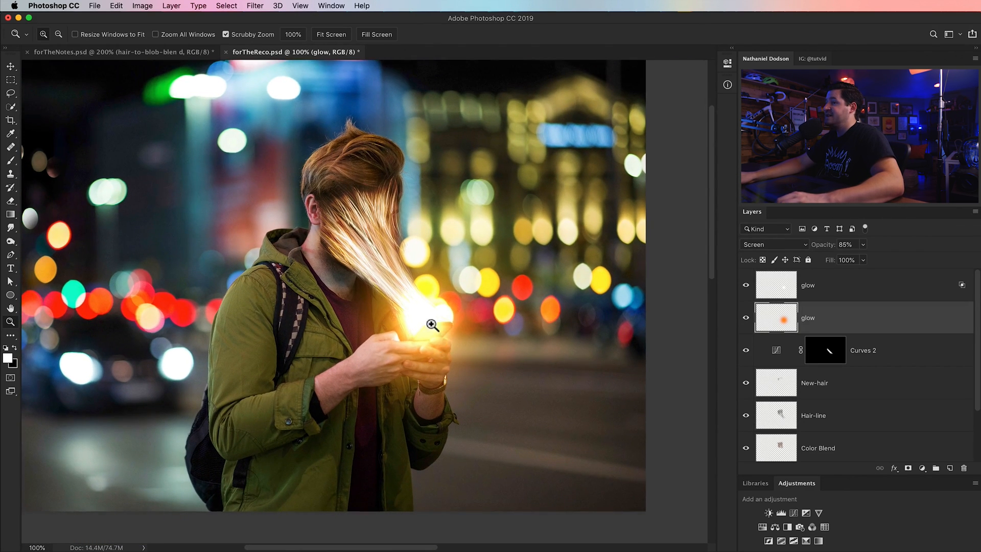
# - Set up the Polygonal Lasso tool with a 5 px feather for selecting around the phone
pyautogui.click(433, 346)
pyautogui.click(438, 350)
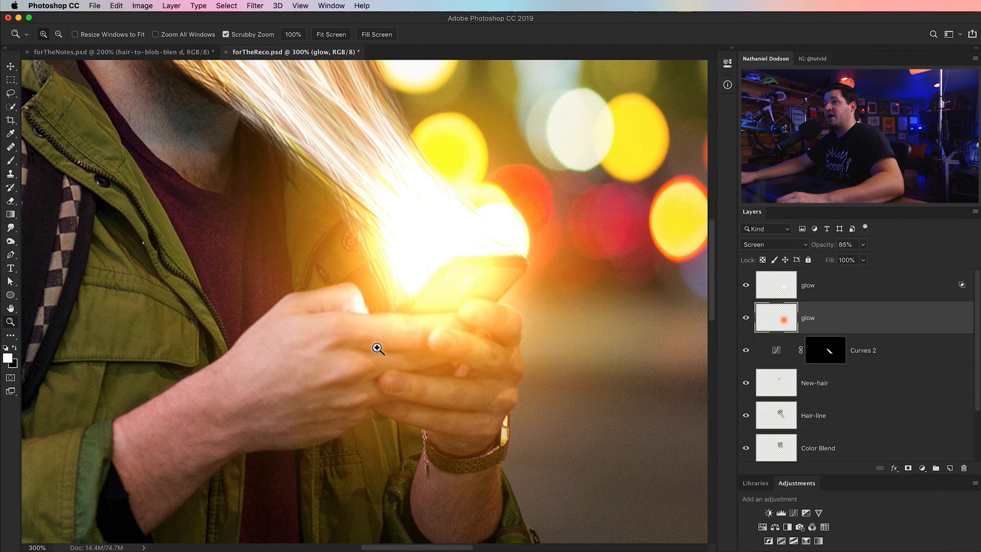
pyautogui.click(10, 93)
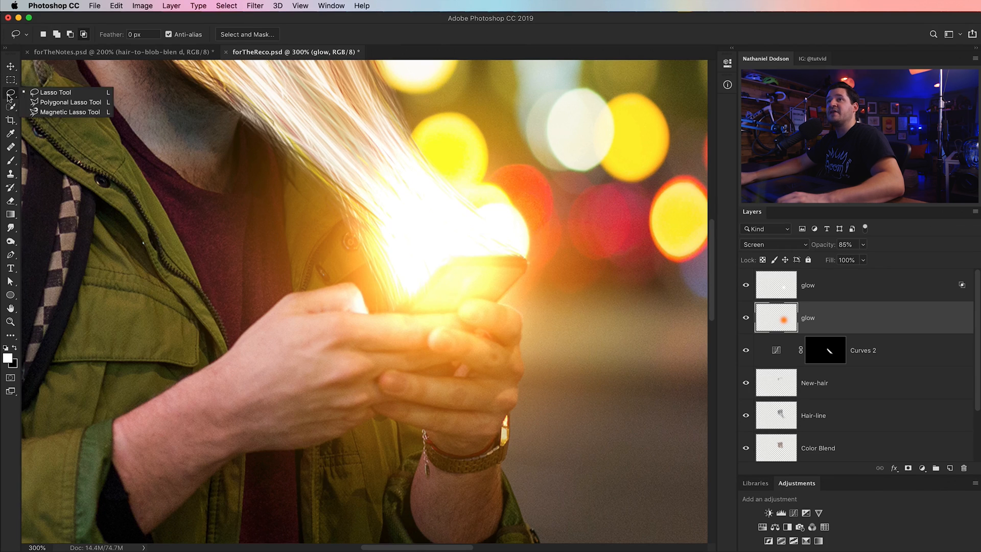
pyautogui.click(82, 101)
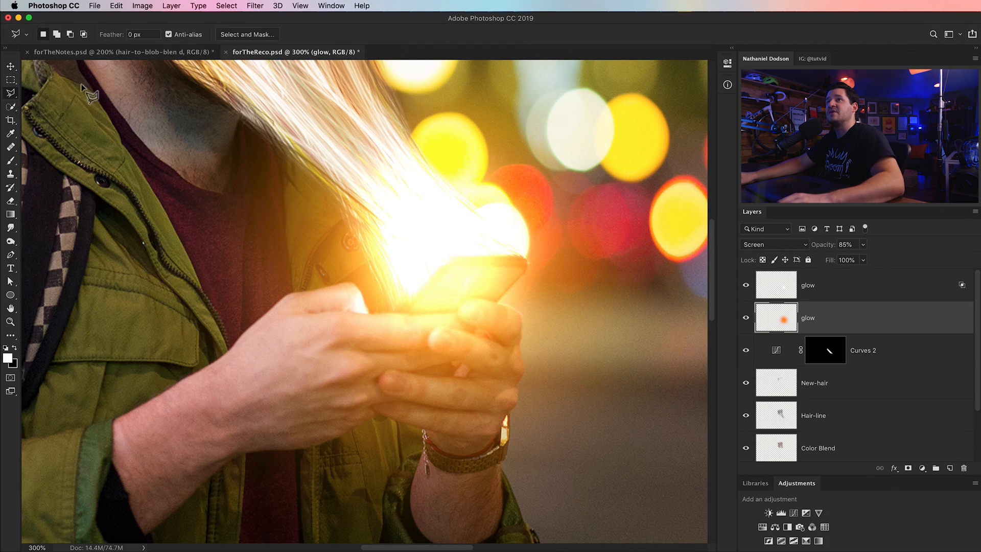
pyautogui.click(108, 34)
pyautogui.write('5')
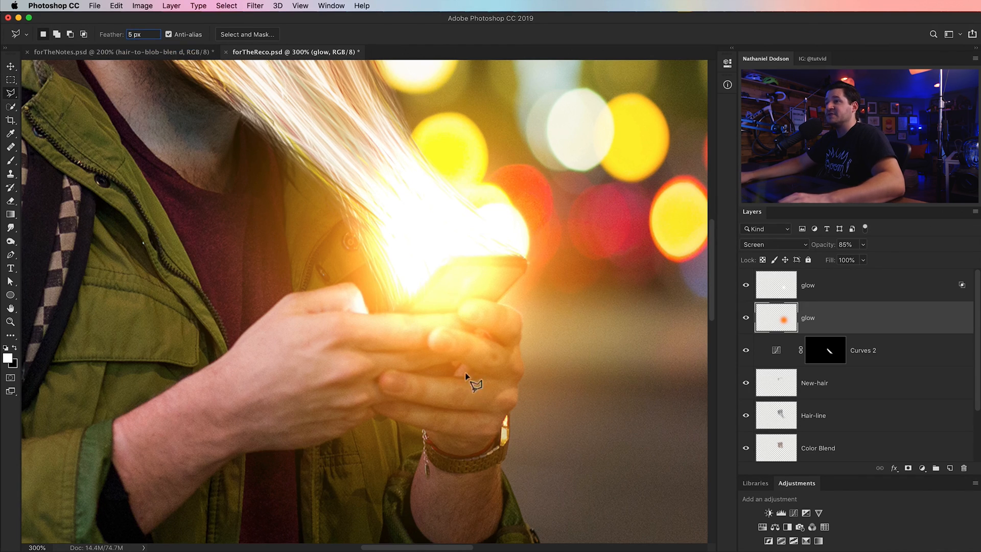
# - Outline a polygonal selection along the phone's edges and around the fingers and wrist beneath it
pyautogui.click(349, 382)
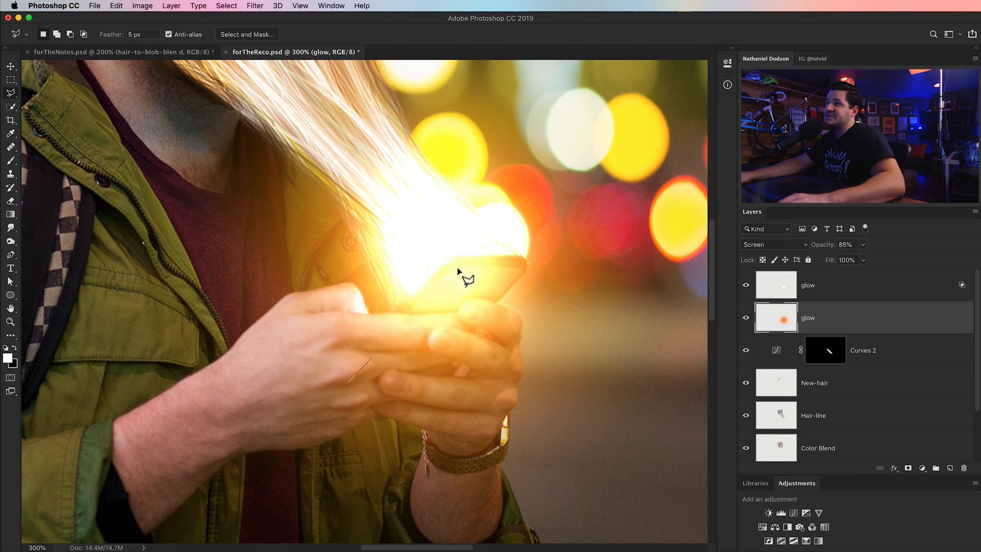
pyautogui.click(456, 263)
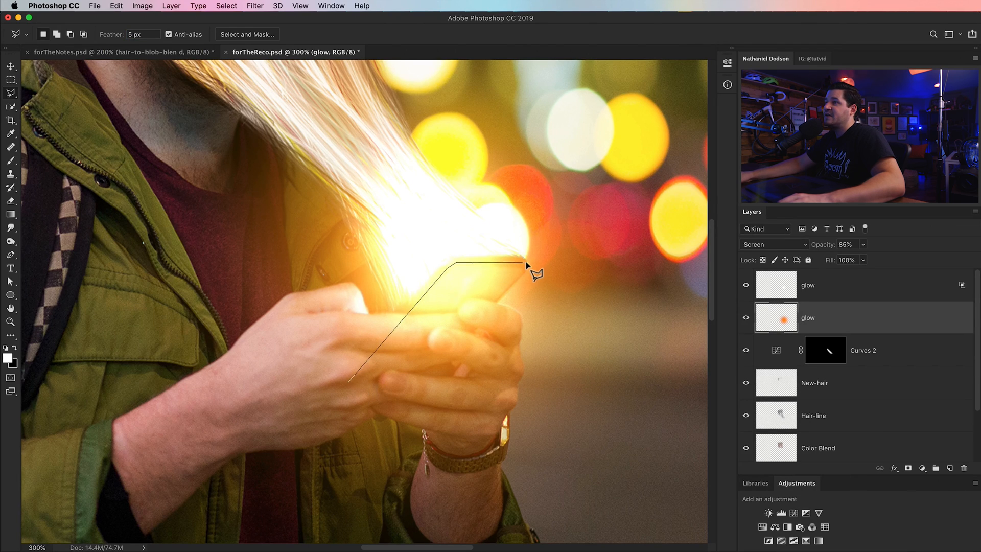
pyautogui.click(481, 322)
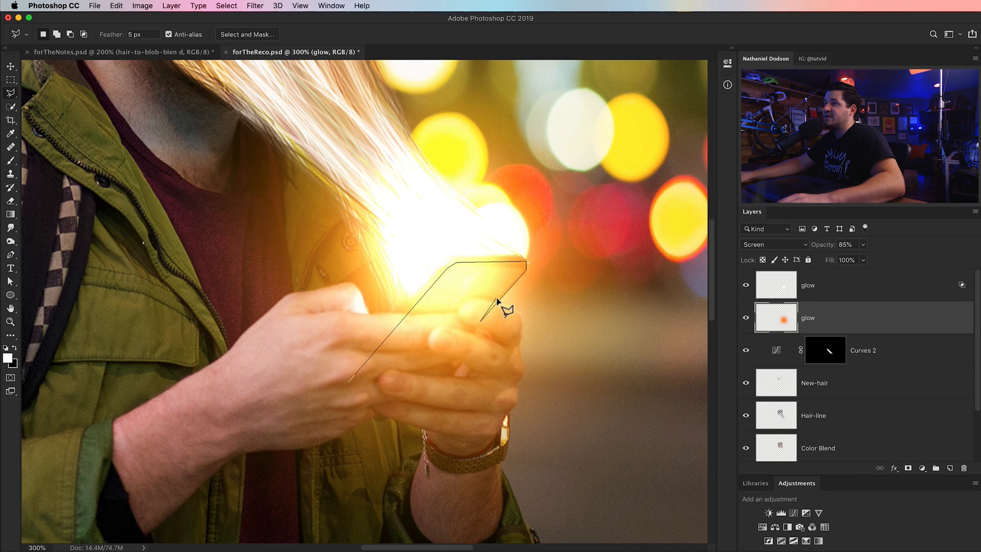
pyautogui.click(522, 314)
pyautogui.click(525, 485)
pyautogui.click(310, 529)
pyautogui.doubleClick(280, 431)
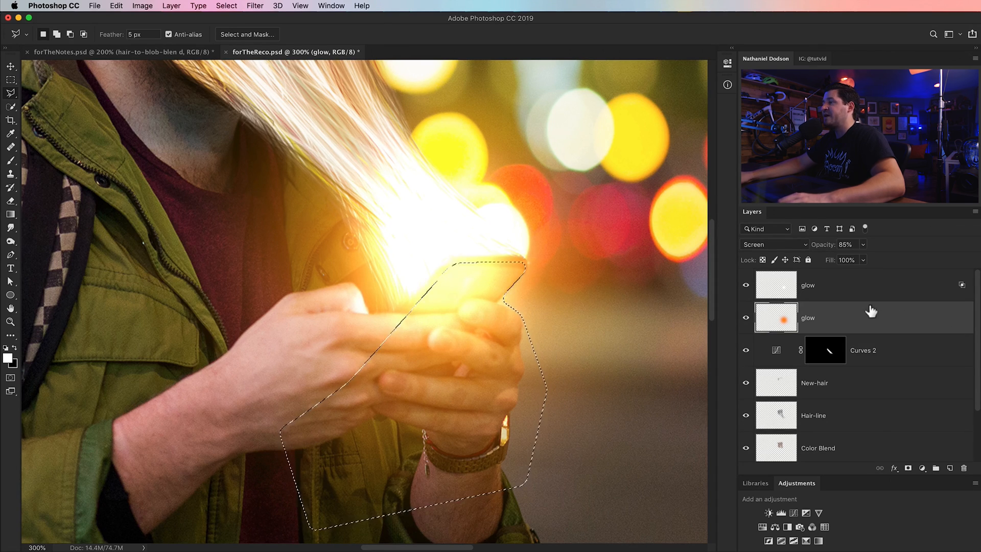
# - Group the two glow layers and name the group Glow
pyautogui.click(849, 289)
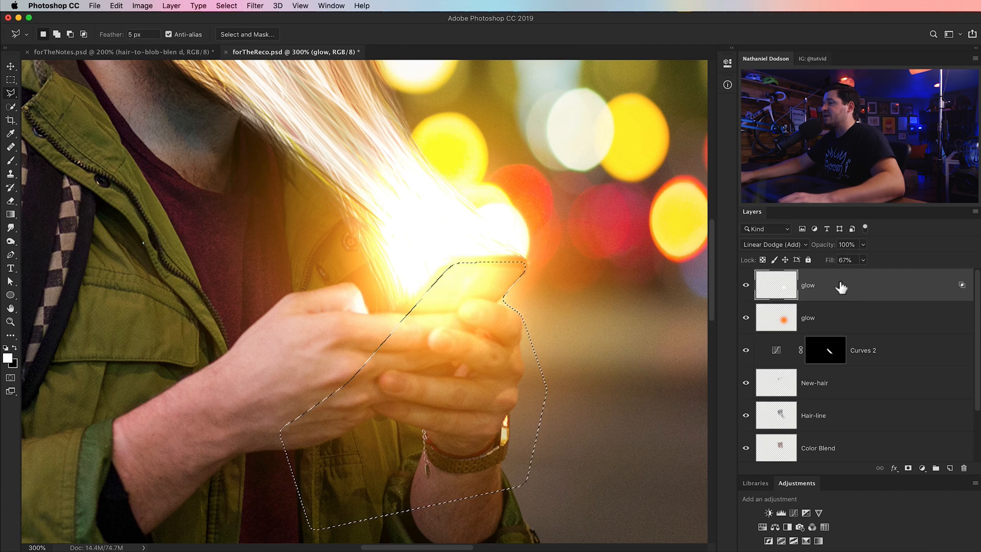
pyautogui.keyDown('shift'); pyautogui.click(838, 317); pyautogui.keyUp('shift')
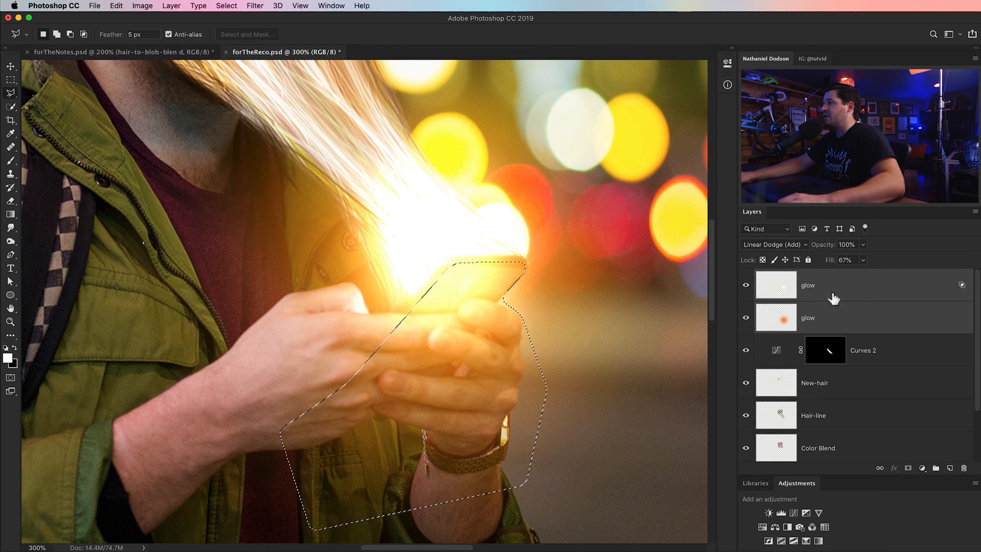
pyautogui.click(935, 468)
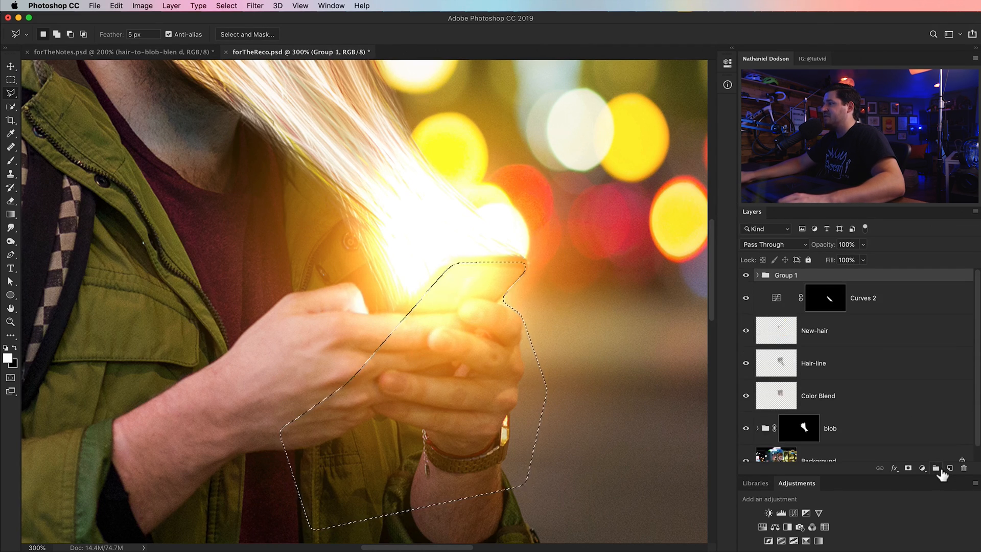
pyautogui.doubleClick(786, 275)
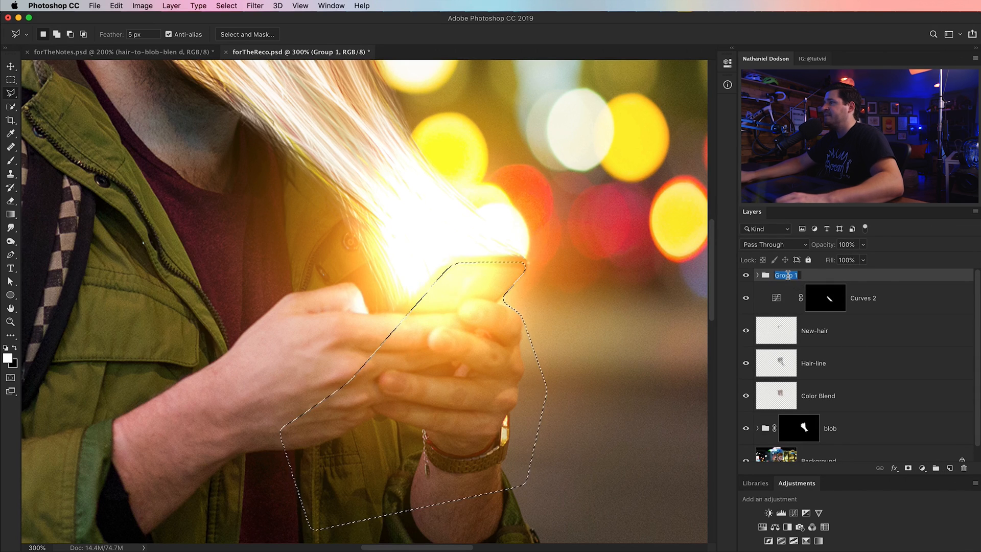
pyautogui.write('Glow')
pyautogui.press('Return')
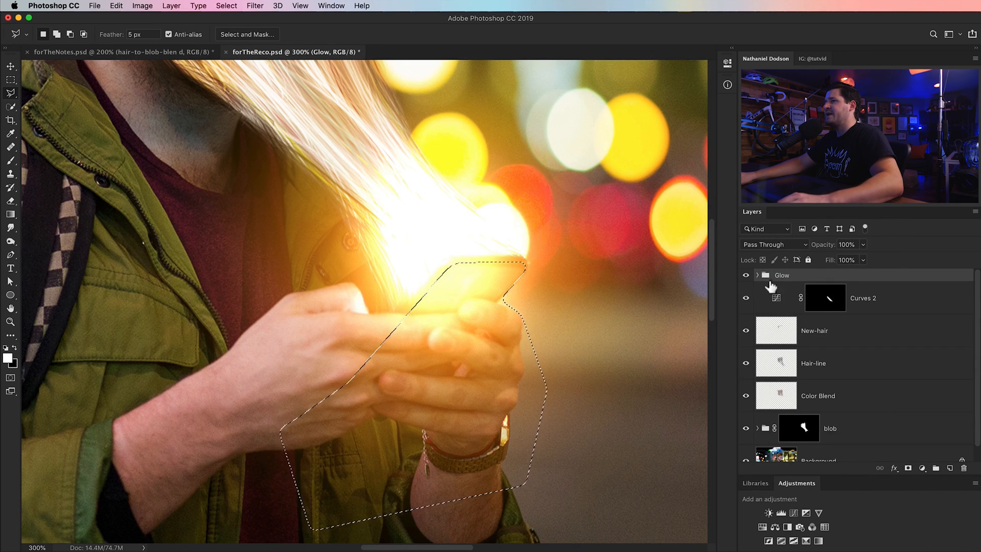
# - Add an inverted layer mask from the selection to the Glow group, hiding the glow over the phone and hands
pyautogui.keyDown('alt'); pyautogui.click(908, 468); pyautogui.keyUp('alt')
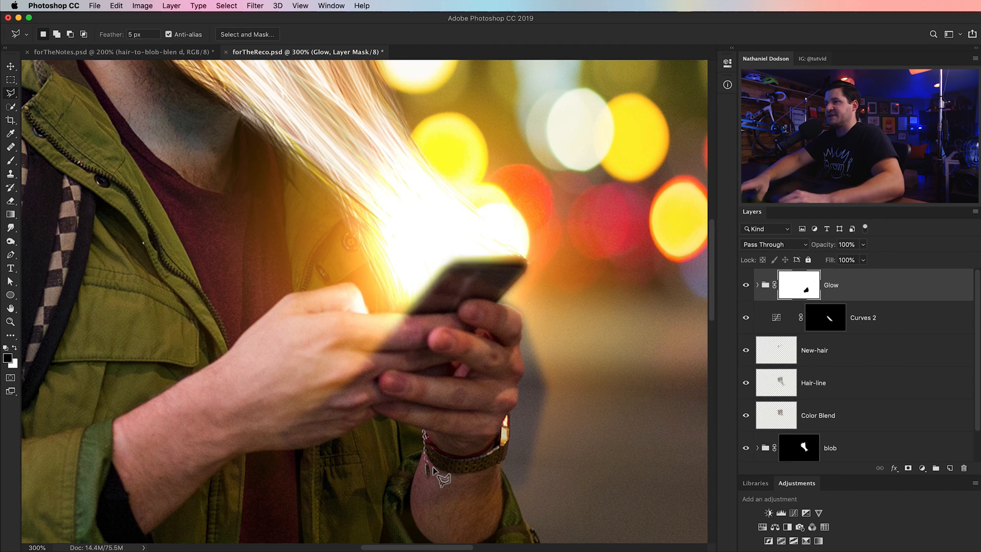
pyautogui.press('super+minus')
pyautogui.press('super+minus')
pyautogui.press('super+minus')
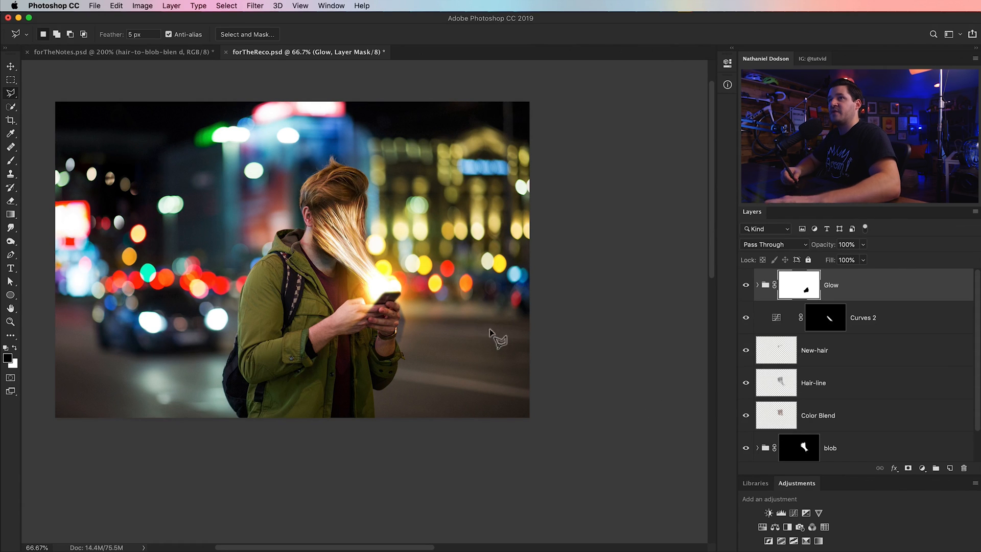
# - Set the Brush tool to 14% opacity and 55% flow for retouching the Glow group's mask
pyautogui.press('b')
pyautogui.moveTo(195, 36); pyautogui.dragTo(172, 40)
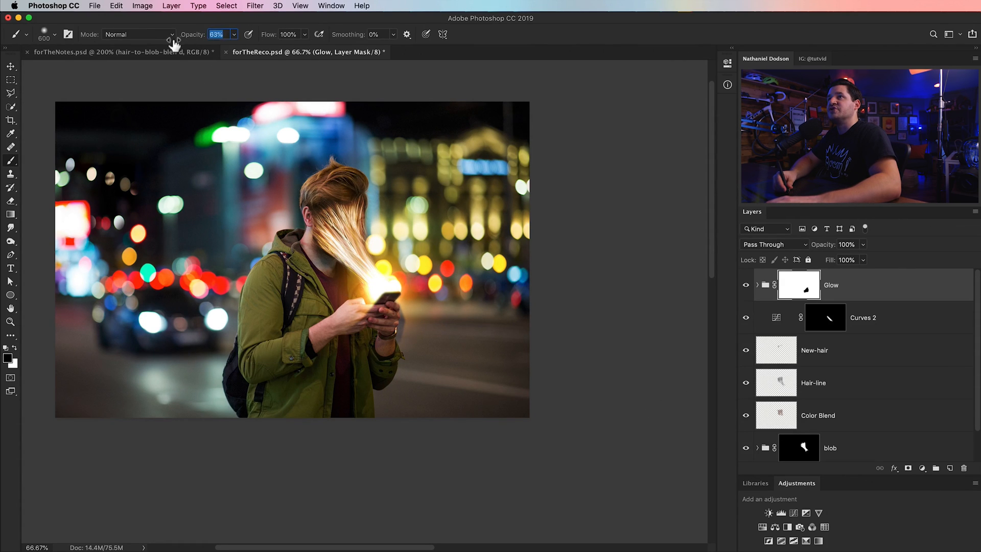
pyautogui.hotkey('shift', '5')
pyautogui.hotkey('shift', '5')
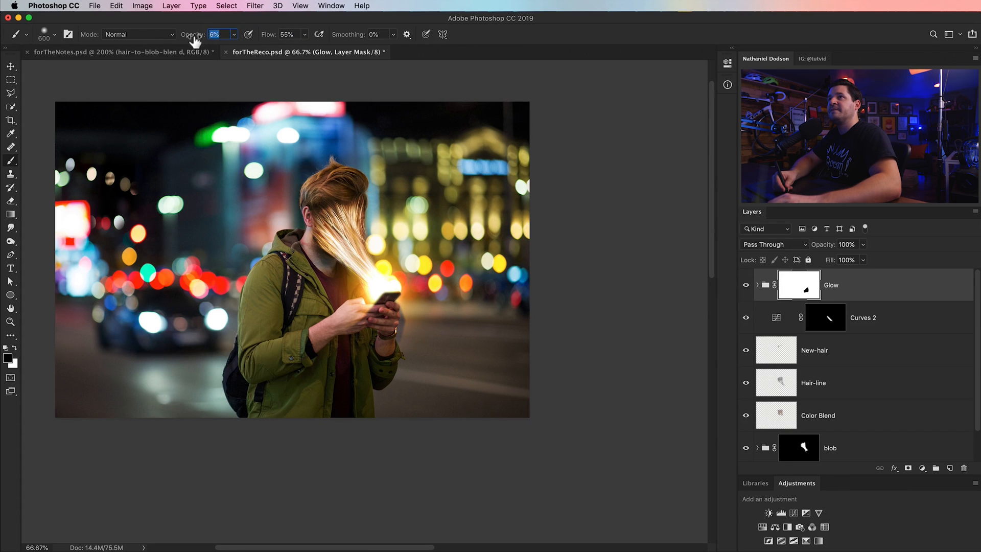
pyautogui.press('z')
pyautogui.click(402, 338)
pyautogui.click(402, 338)
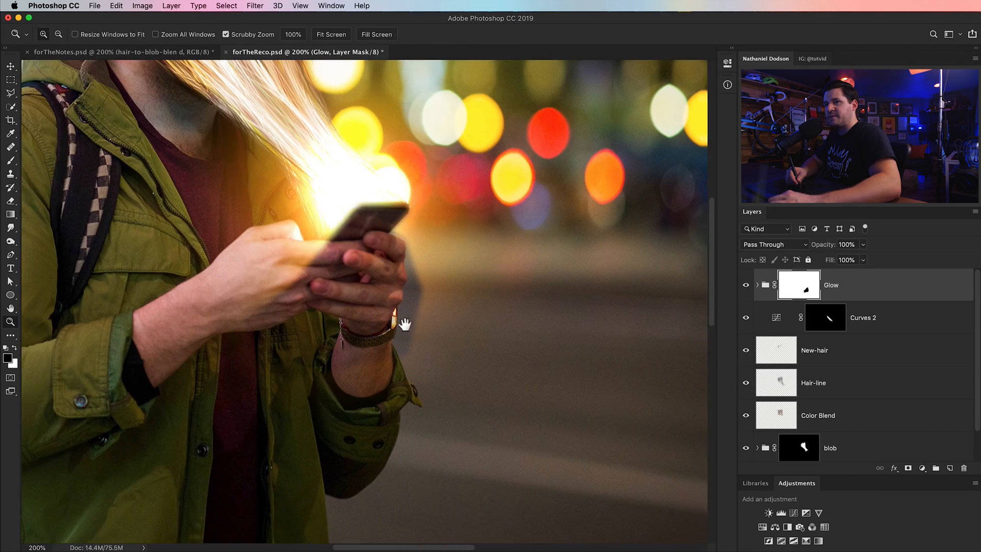
pyautogui.press('b')
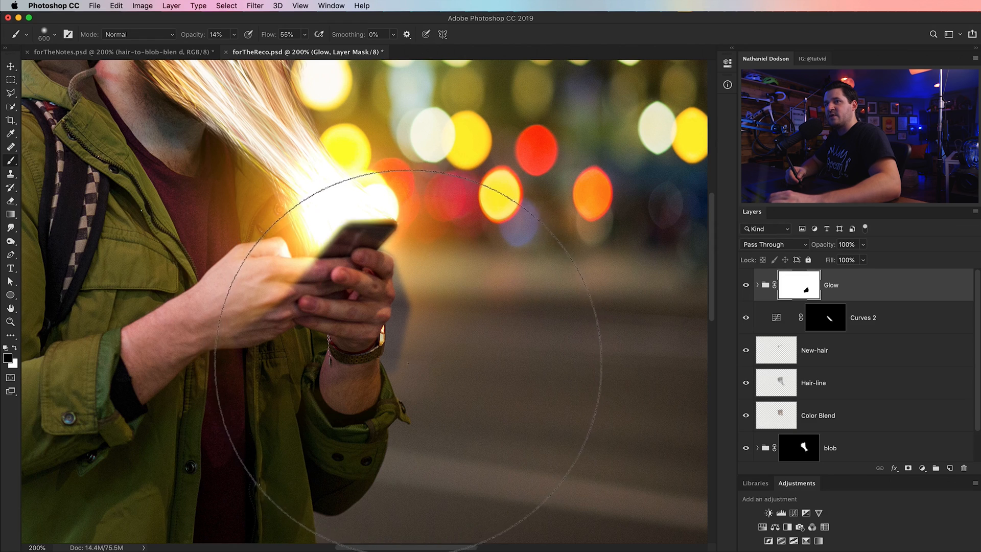
pyautogui.press('c')
pyautogui.press('b')
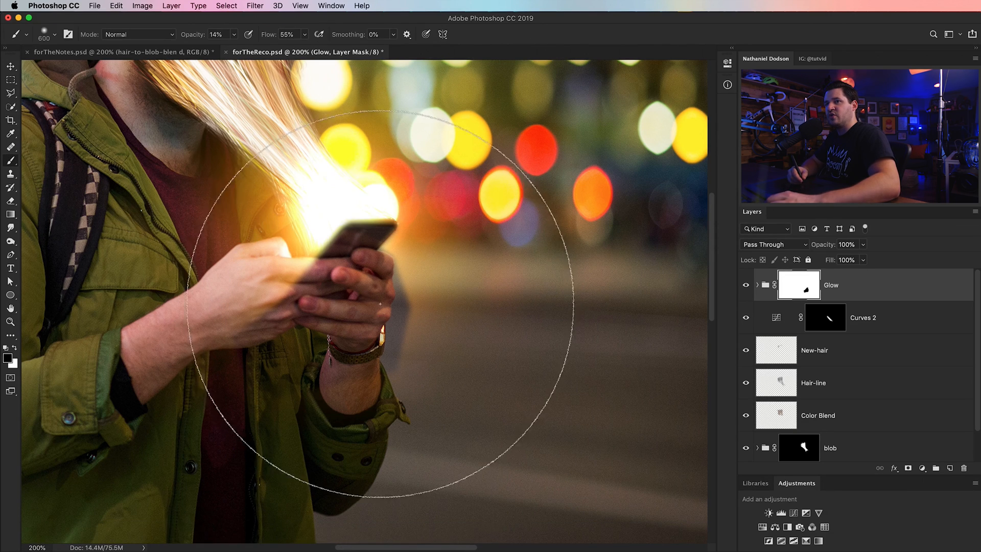
# - Paint white on the Glow mask with a 150 px brush to partly restore the glow over the phone and fingers
pyautogui.press('x')
pyautogui.press('[')
pyautogui.press('[')
pyautogui.press('[')
pyautogui.press('[')
pyautogui.press('[')
pyautogui.press('[')
pyautogui.press('[')
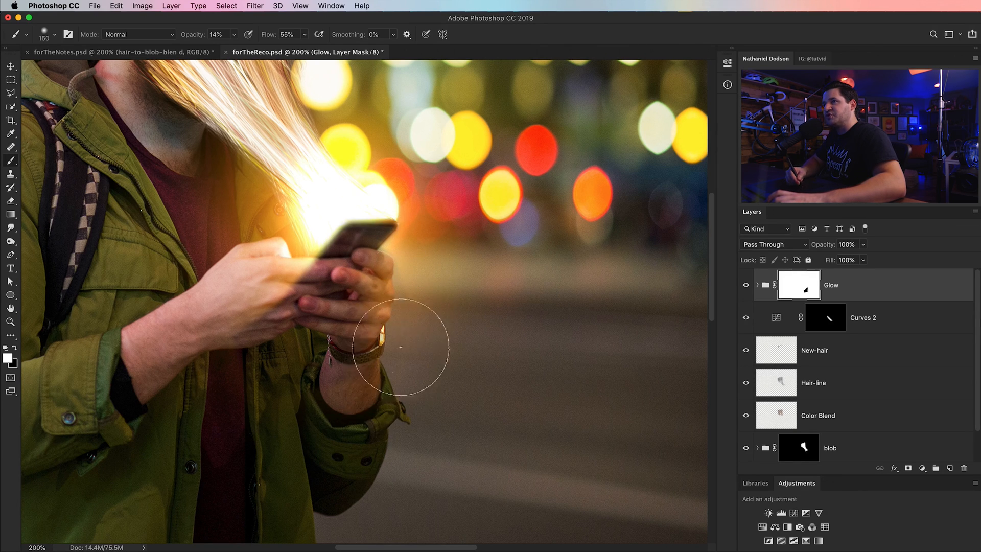
pyautogui.moveTo(368, 245)
pyautogui.mouseDown()
pyautogui.moveTo(355, 219)
pyautogui.moveTo(399, 227)
pyautogui.moveTo(350, 208)
pyautogui.moveTo(337, 225)
pyautogui.mouseUp()
pyautogui.moveTo(268, 296)
pyautogui.mouseDown()
pyautogui.moveTo(329, 219)
pyautogui.moveTo(398, 249)
pyautogui.mouseUp()
pyautogui.moveTo(283, 282)
pyautogui.mouseDown()
pyautogui.moveTo(330, 259)
pyautogui.moveTo(326, 245)
pyautogui.moveTo(265, 311)
pyautogui.moveTo(331, 226)
pyautogui.moveTo(365, 222)
pyautogui.moveTo(408, 252)
pyautogui.mouseUp()
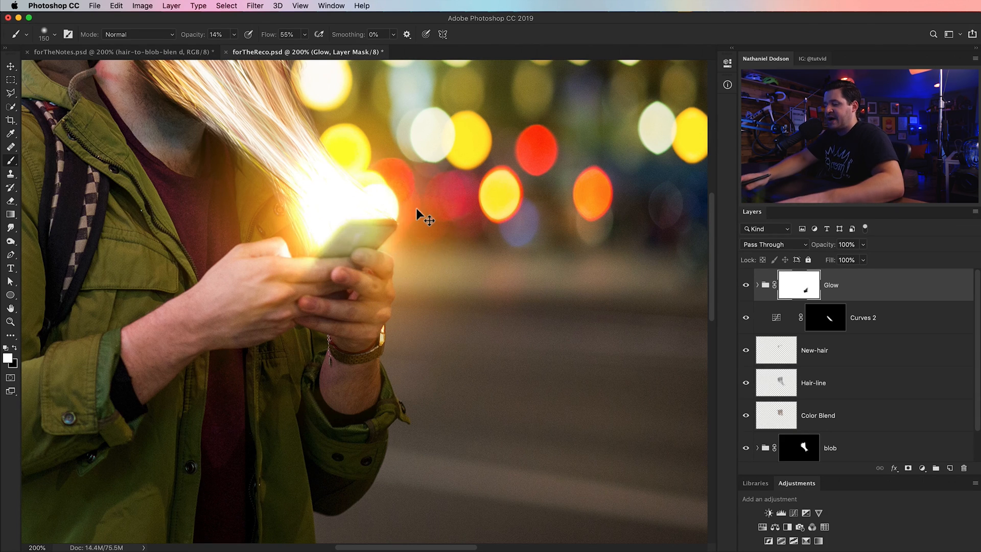
# - Examine the whole composite with the Glow group hidden and shown to compare the effect
pyautogui.press('super+minus')
pyautogui.press('super+minus')
pyautogui.press('super+minus')
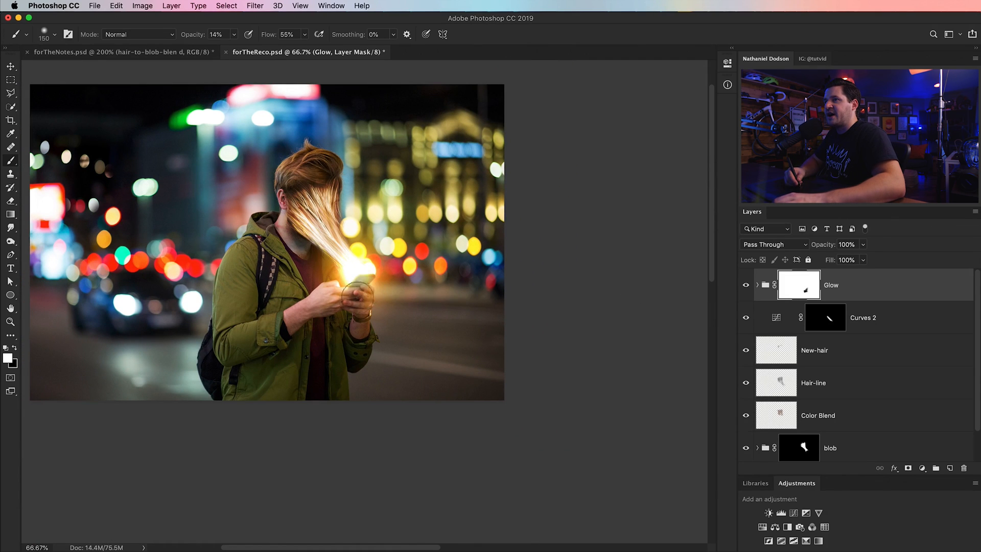
pyautogui.press('z')
pyautogui.click(352, 293)
pyautogui.moveTo(385, 291); pyautogui.dragTo(399, 320)
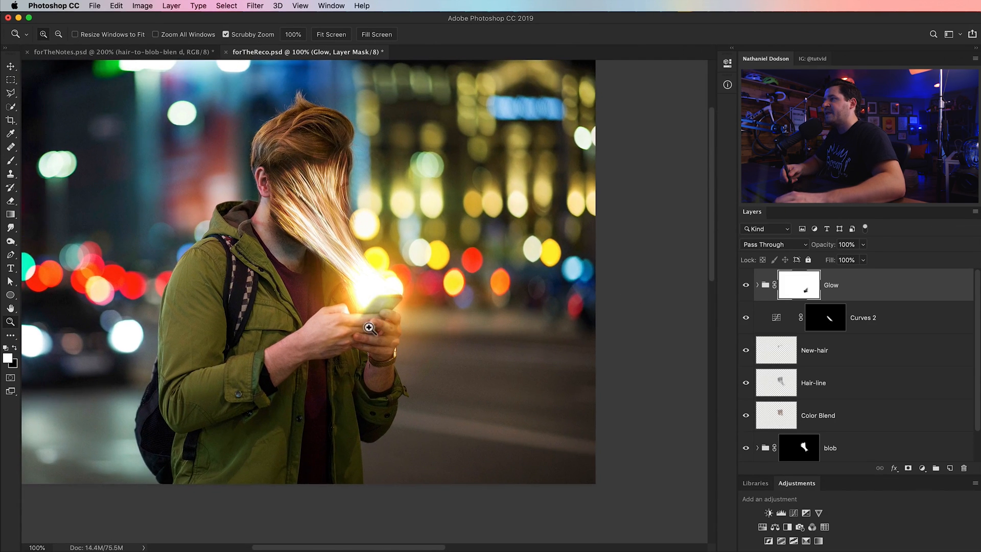
pyautogui.click(747, 285)
pyautogui.click(747, 285)
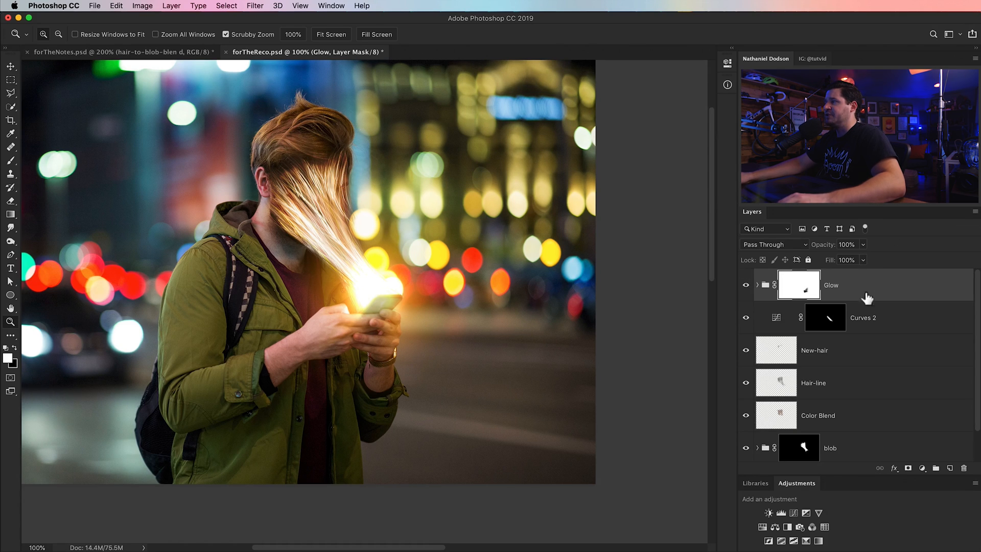
# - Stamp all visible layers into a new top layer and name it smudge
pyautogui.press('super+shift+alt+e')
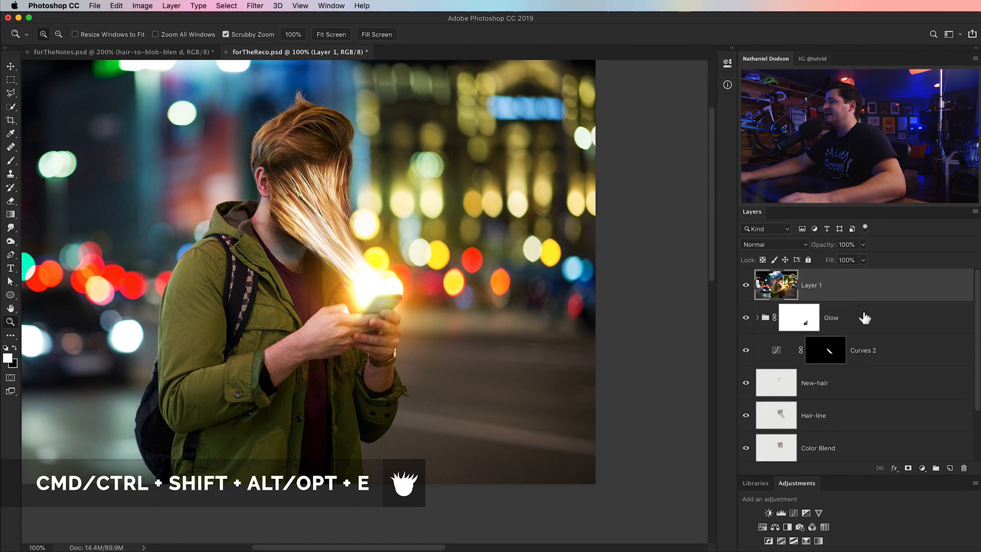
pyautogui.doubleClick(812, 285)
pyautogui.write('smudge')
pyautogui.press('Return')
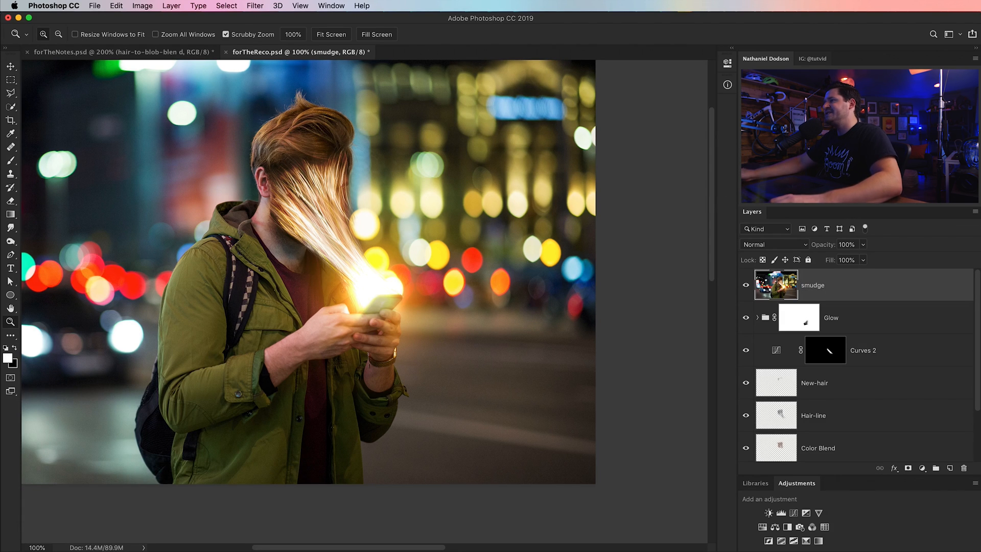
# - Choose the Smudge tool with the first recent 45 px brush tip for working on the face strands
pyautogui.click(370, 271)
pyautogui.moveTo(370, 271); pyautogui.dragTo(422, 305)
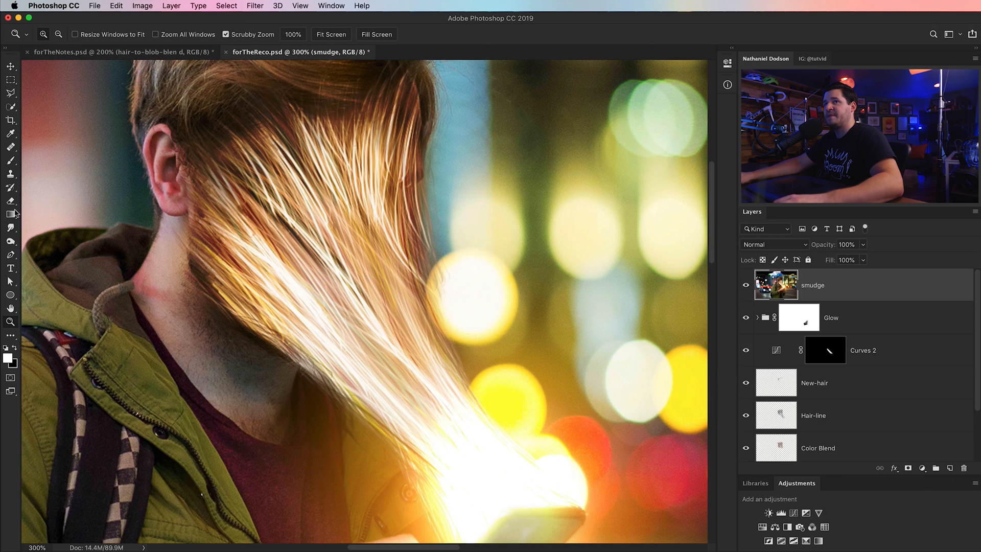
pyautogui.click(10, 229)
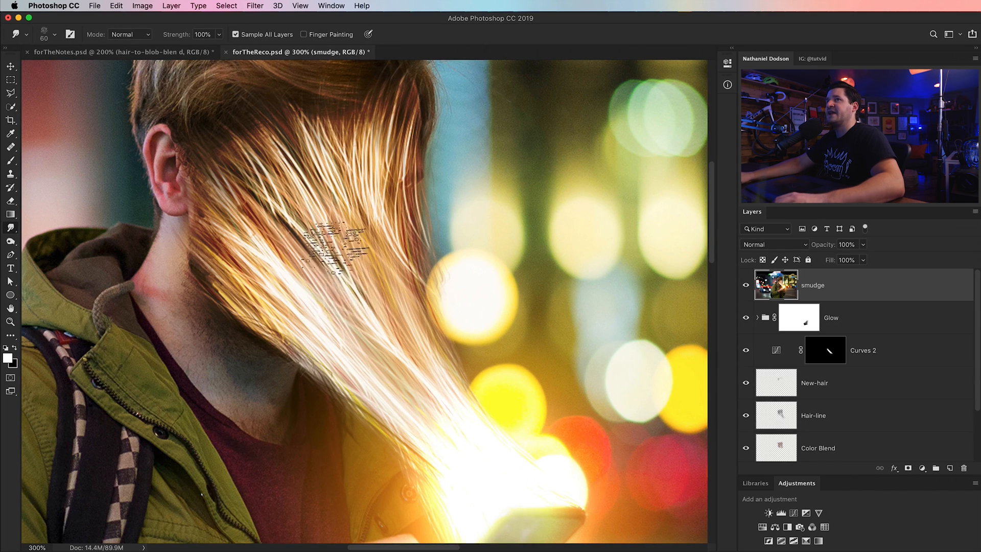
pyautogui.rightClick(340, 260)
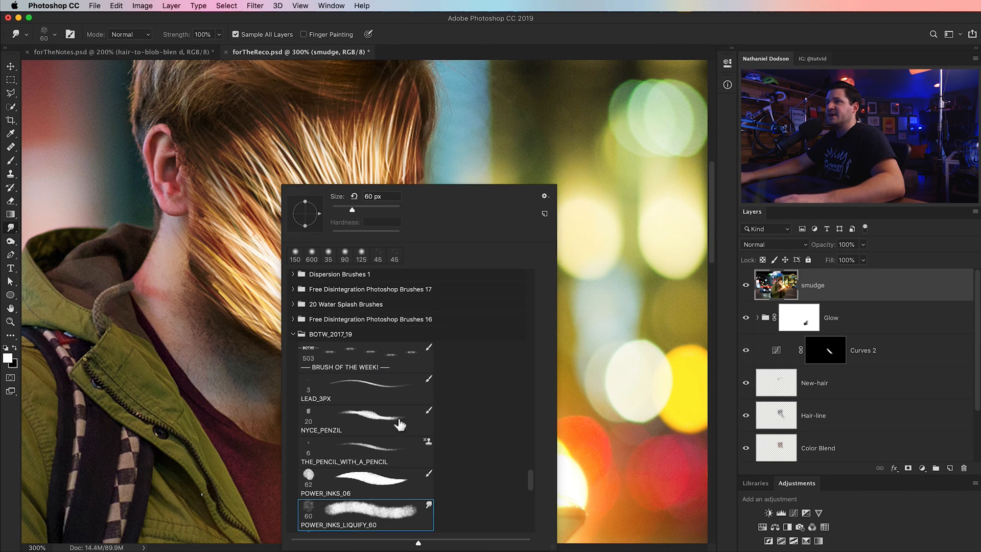
pyautogui.click(378, 255)
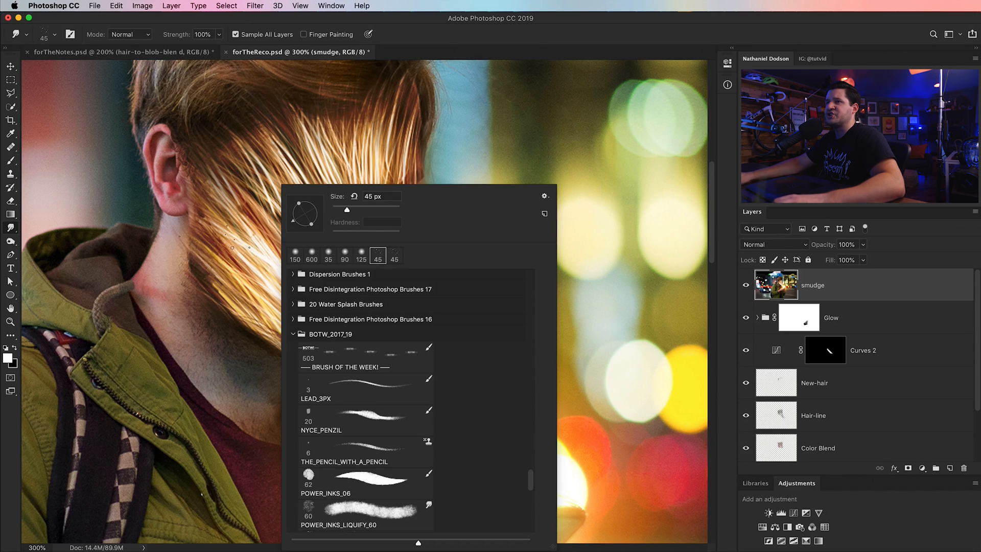
pyautogui.press('Return')
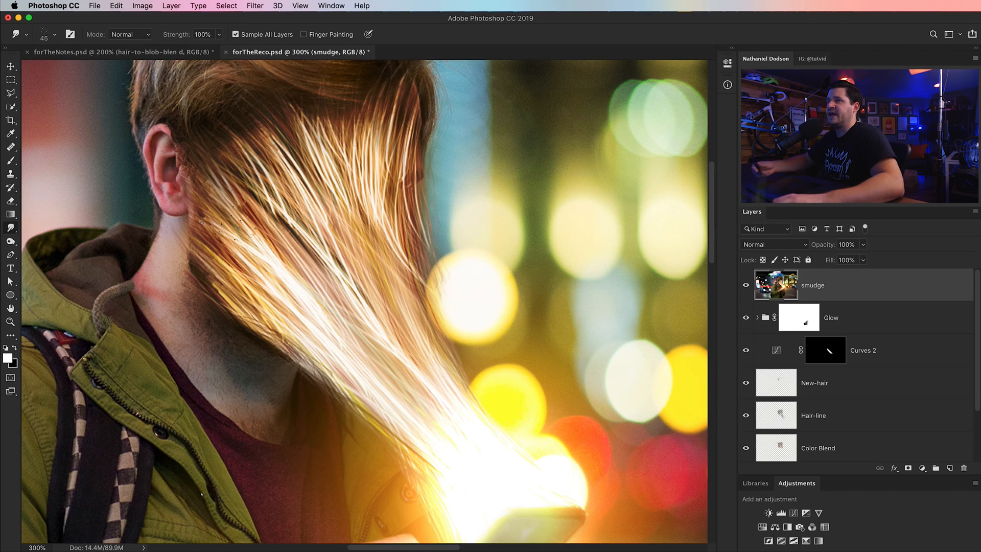
# - Smudge the middle face strands diagonally down to the edge of the phone glow, undoing the first stroke
pyautogui.moveTo(208, 241); pyautogui.dragTo(362, 379)
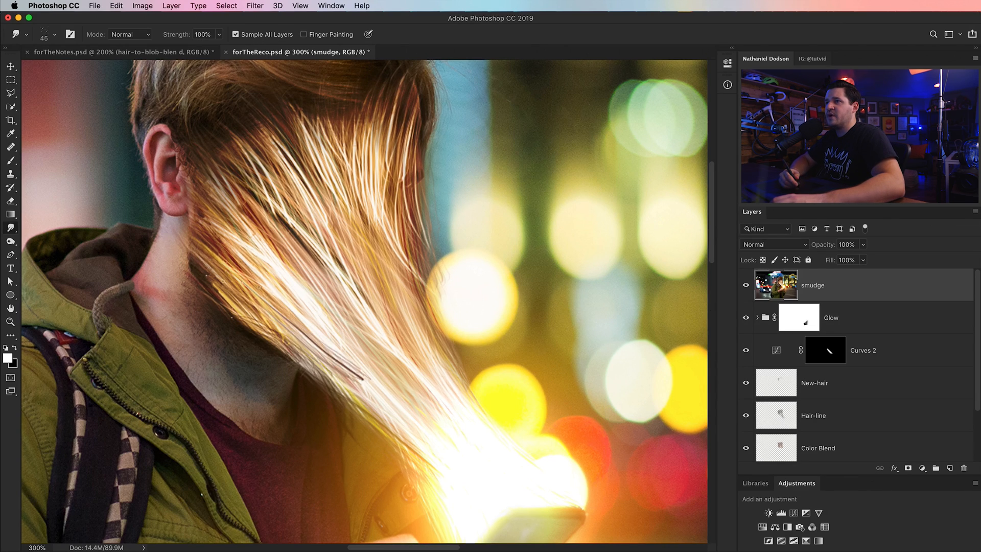
pyautogui.press('super+z')
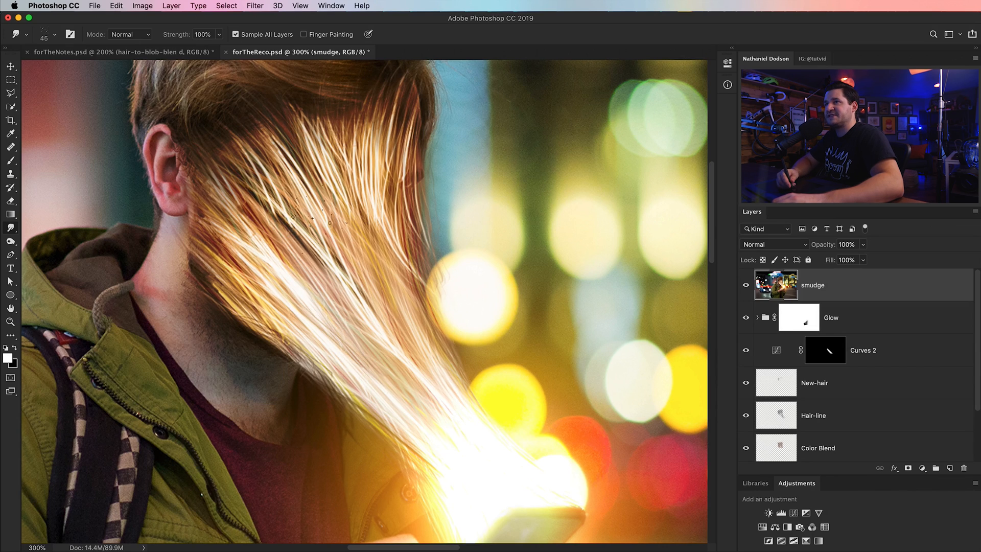
pyautogui.moveTo(287, 227); pyautogui.dragTo(368, 316)
pyautogui.moveTo(307, 155); pyautogui.dragTo(414, 301)
pyautogui.moveTo(361, 274)
pyautogui.mouseDown()
pyautogui.moveTo(364, 107)
pyautogui.moveTo(383, 273)
pyautogui.moveTo(370, 114)
pyautogui.moveTo(366, 222)
pyautogui.moveTo(378, 236)
pyautogui.moveTo(383, 137)
pyautogui.moveTo(390, 262)
pyautogui.moveTo(367, 140)
pyautogui.moveTo(379, 113)
pyautogui.moveTo(406, 269)
pyautogui.moveTo(361, 186)
pyautogui.moveTo(450, 342)
pyautogui.moveTo(434, 368)
pyautogui.moveTo(382, 261)
pyautogui.moveTo(453, 410)
pyautogui.moveTo(352, 217)
pyautogui.mouseUp()
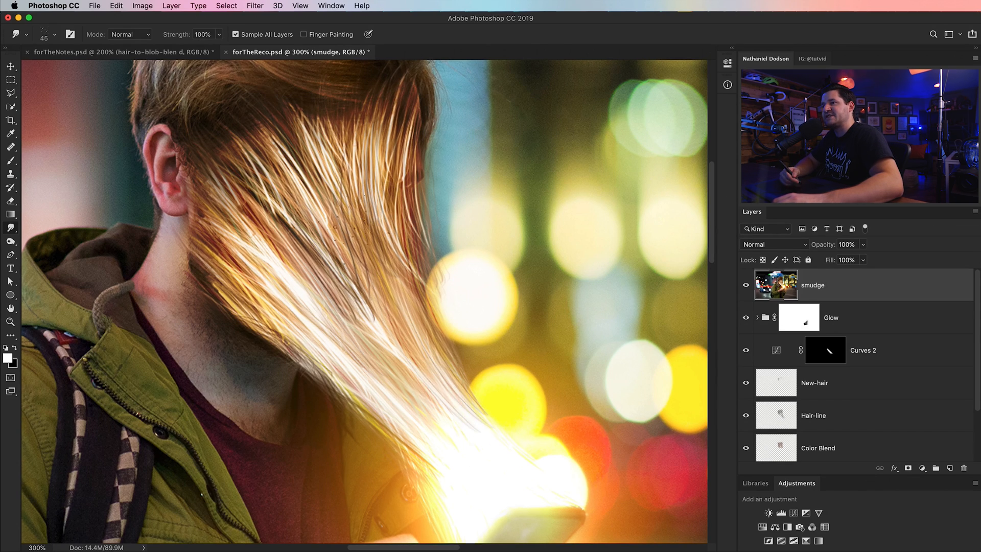
pyautogui.moveTo(337, 323)
pyautogui.mouseDown()
pyautogui.moveTo(361, 373)
pyautogui.moveTo(348, 371)
pyautogui.moveTo(432, 459)
pyautogui.mouseUp()
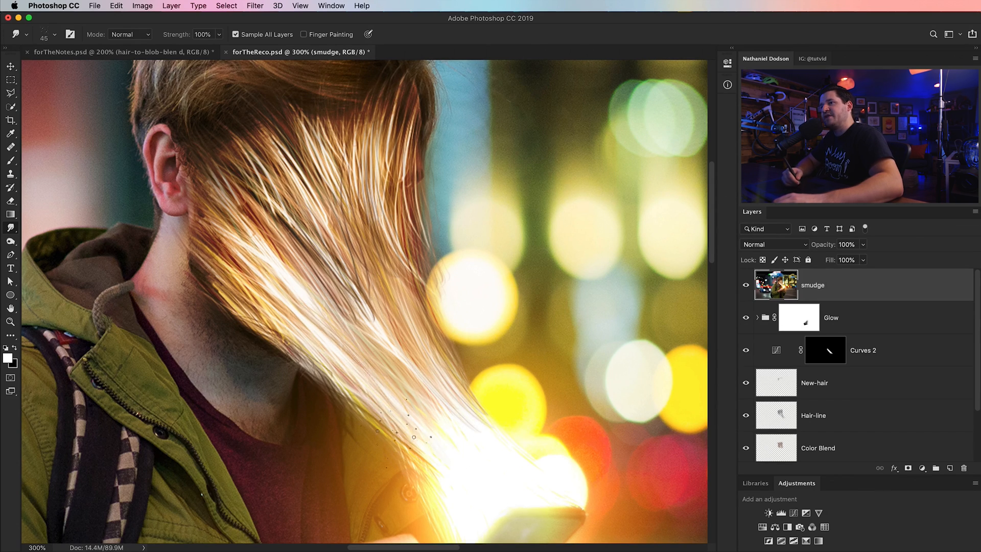
pyautogui.moveTo(382, 329); pyautogui.dragTo(469, 415)
# - Smudge the upper face strands downward from the hairline across the forehead area with several strokes
pyautogui.moveTo(199, 132)
pyautogui.mouseDown()
pyautogui.moveTo(261, 219)
pyautogui.moveTo(301, 234)
pyautogui.moveTo(232, 118)
pyautogui.moveTo(295, 233)
pyautogui.moveTo(319, 218)
pyautogui.moveTo(261, 112)
pyautogui.moveTo(326, 247)
pyautogui.mouseUp()
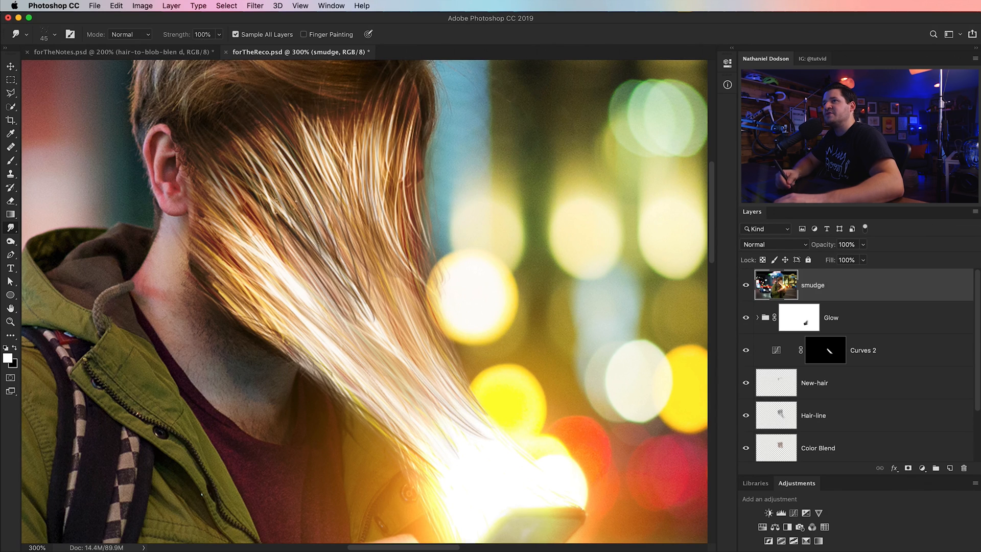
pyautogui.moveTo(312, 105); pyautogui.dragTo(339, 225)
pyautogui.moveTo(327, 153); pyautogui.dragTo(363, 248)
pyautogui.moveTo(346, 135); pyautogui.dragTo(380, 251)
pyautogui.moveTo(403, 177); pyautogui.dragTo(393, 252)
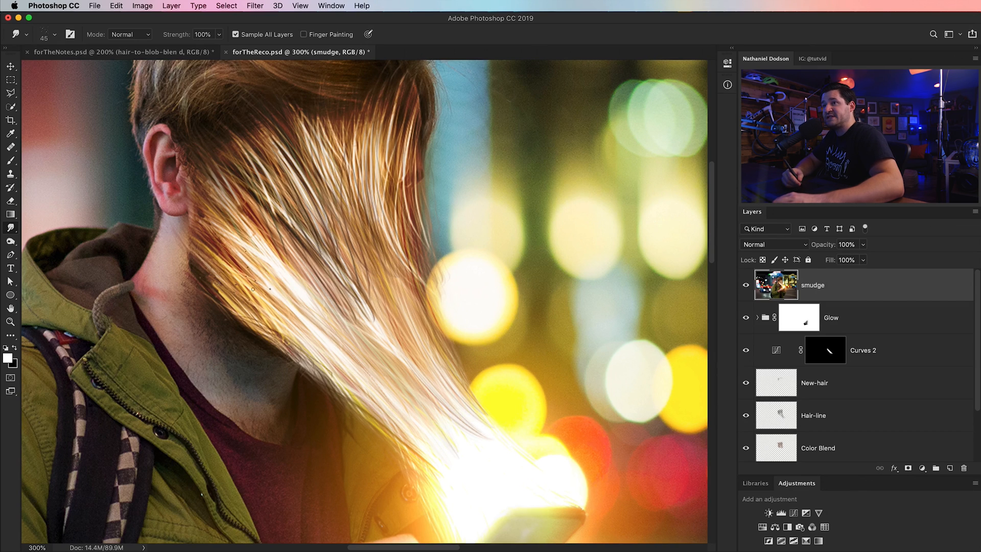
# - Smudge the strands along the cheek and jaw edge diagonally down toward the phone
pyautogui.moveTo(230, 276); pyautogui.dragTo(327, 353)
pyautogui.moveTo(240, 306)
pyautogui.mouseDown()
pyautogui.moveTo(342, 409)
pyautogui.moveTo(388, 429)
pyautogui.mouseUp()
pyautogui.moveTo(256, 286); pyautogui.dragTo(368, 408)
pyautogui.moveTo(266, 262); pyautogui.dragTo(352, 383)
pyautogui.moveTo(275, 302); pyautogui.dragTo(363, 408)
pyautogui.moveTo(241, 312); pyautogui.dragTo(373, 414)
pyautogui.moveTo(330, 362); pyautogui.dragTo(370, 404)
# - Smudge the lower strands out over the bright glow to the phone, and compare the image with the smudge layer hidden and shown
pyautogui.moveTo(459, 419); pyautogui.dragTo(422, 296)
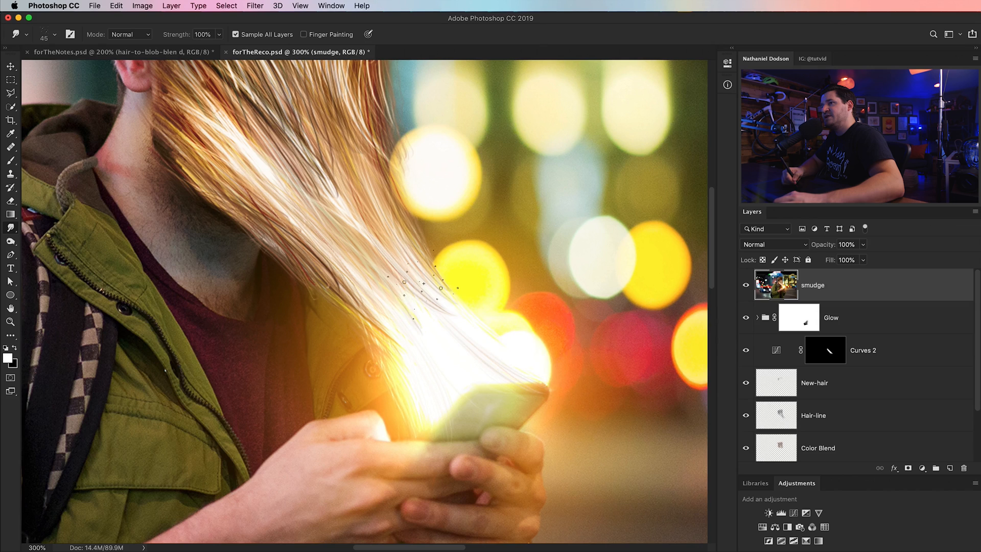
pyautogui.moveTo(490, 318); pyautogui.dragTo(566, 379)
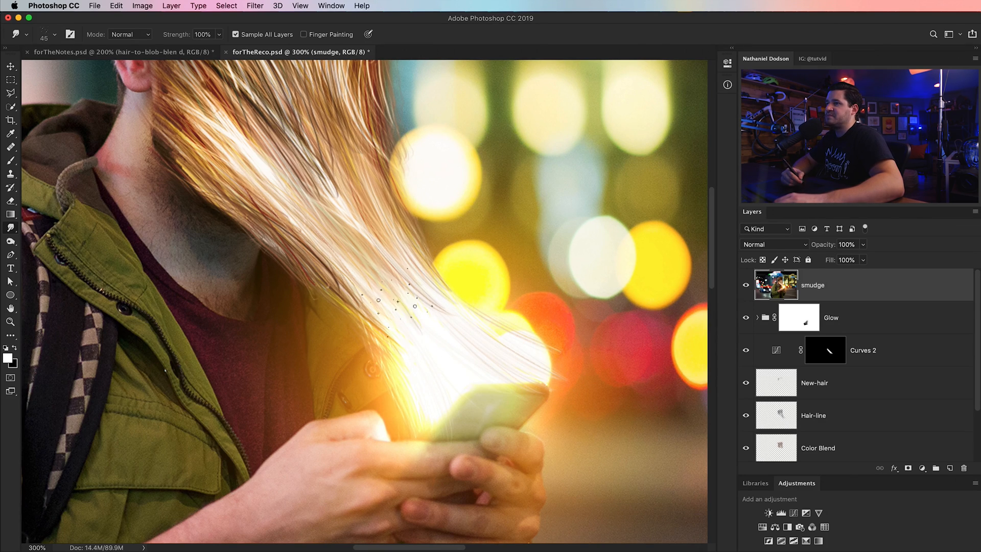
pyautogui.moveTo(337, 318); pyautogui.dragTo(286, 240)
pyautogui.moveTo(347, 292); pyautogui.dragTo(388, 342)
pyautogui.moveTo(227, 211)
pyautogui.mouseDown()
pyautogui.moveTo(200, 149)
pyautogui.moveTo(409, 355)
pyautogui.mouseUp()
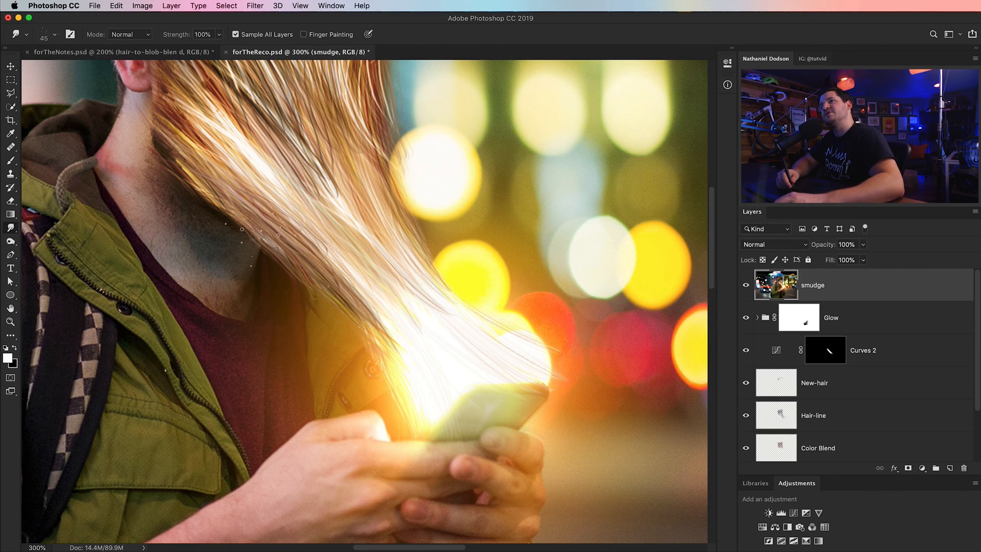
pyautogui.moveTo(354, 203); pyautogui.dragTo(423, 313)
pyautogui.click(746, 285)
pyautogui.click(746, 285)
# - Split the smudge layer's Blend If underlying-layer highlights to 151 / 255, and compare the image with and without the layer
pyautogui.doubleClick(862, 292)
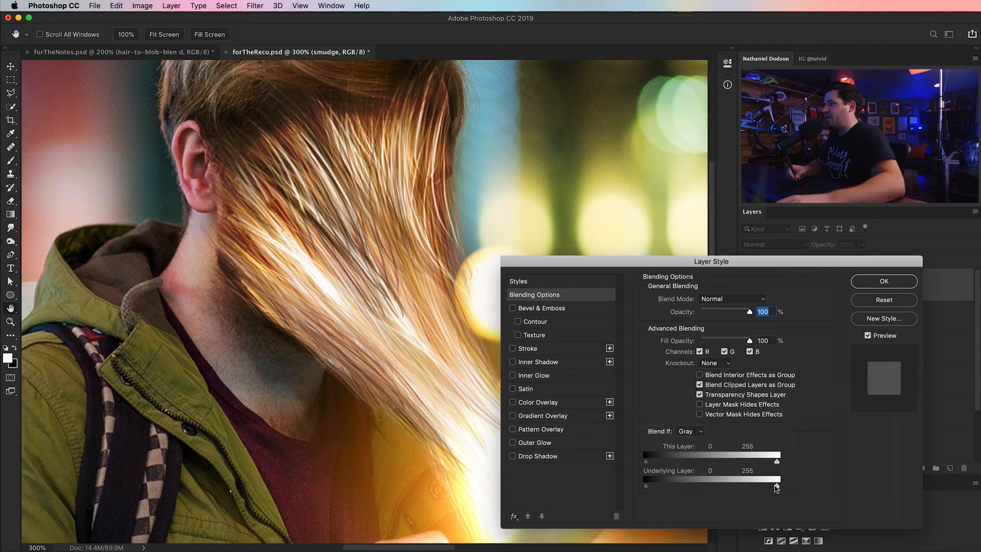
pyautogui.moveTo(777, 489); pyautogui.dragTo(717, 488)
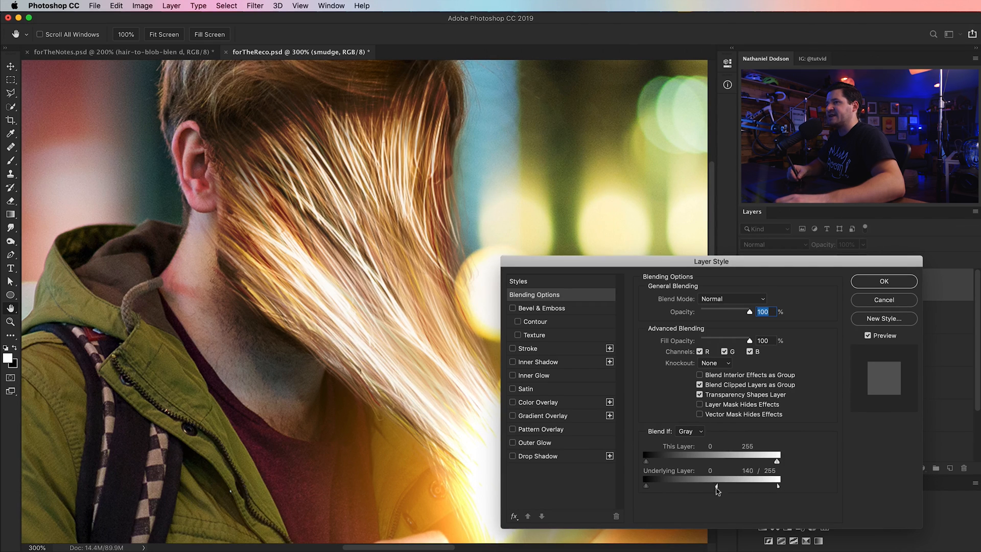
pyautogui.click(869, 336)
pyautogui.click(868, 336)
pyautogui.click(864, 337)
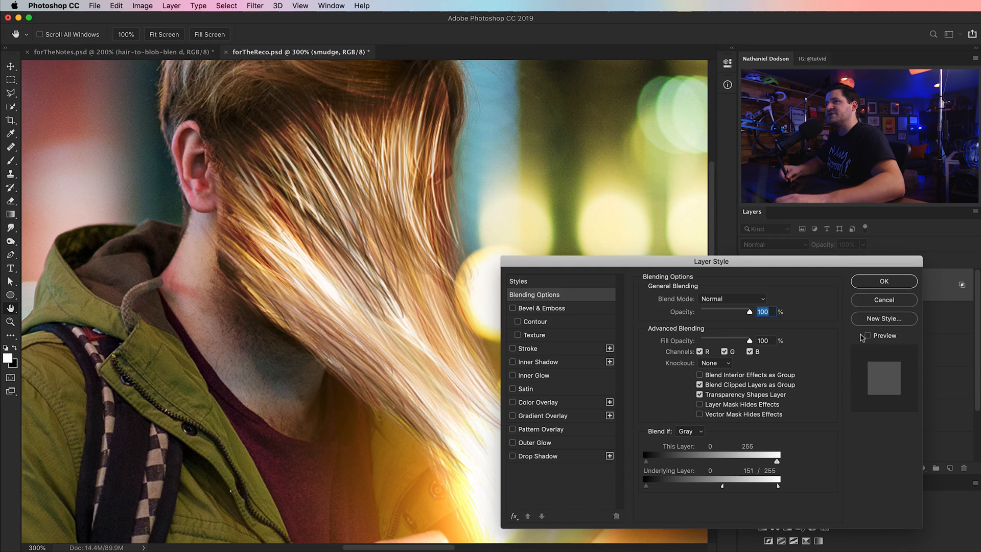
pyautogui.click(875, 336)
pyautogui.click(879, 282)
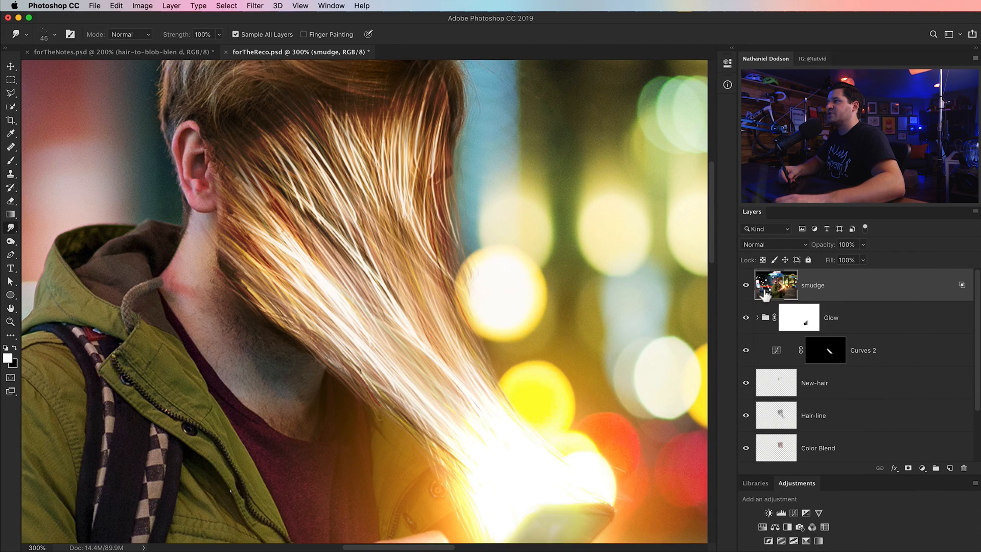
pyautogui.click(746, 286)
pyautogui.click(746, 285)
pyautogui.click(746, 285)
pyautogui.click(746, 285)
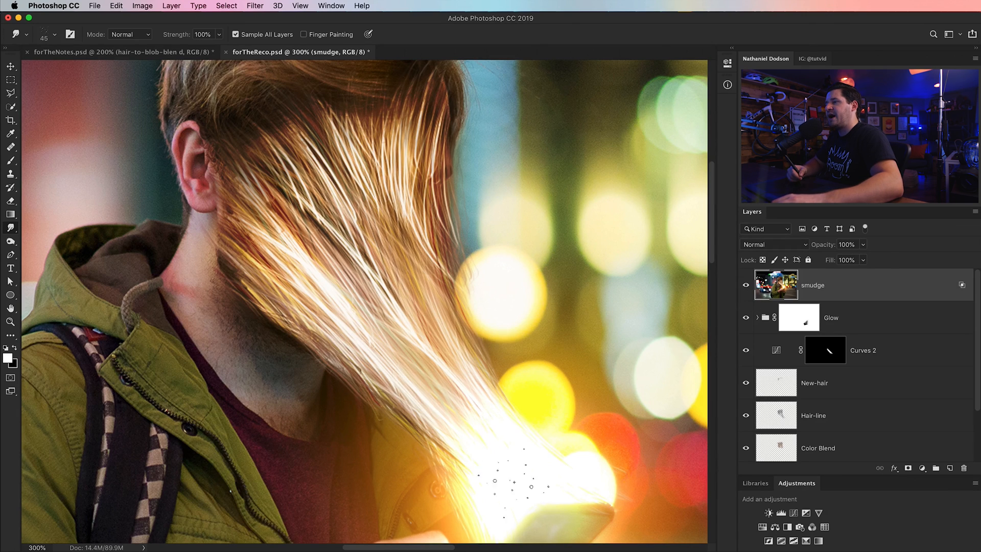
# - Stamp all visible layers into a new top layer and name it RAW
pyautogui.press('super+0')
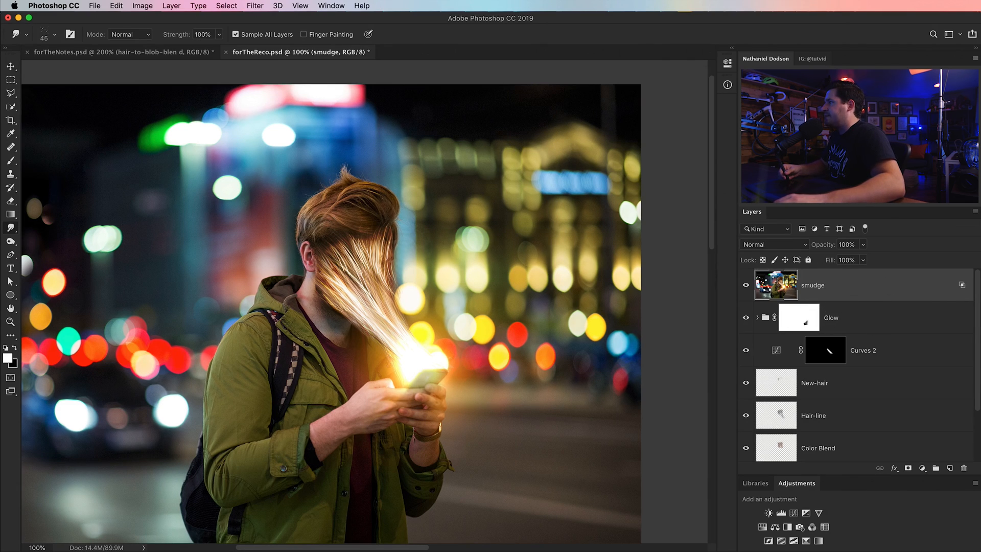
pyautogui.press('super+shift+alt+e')
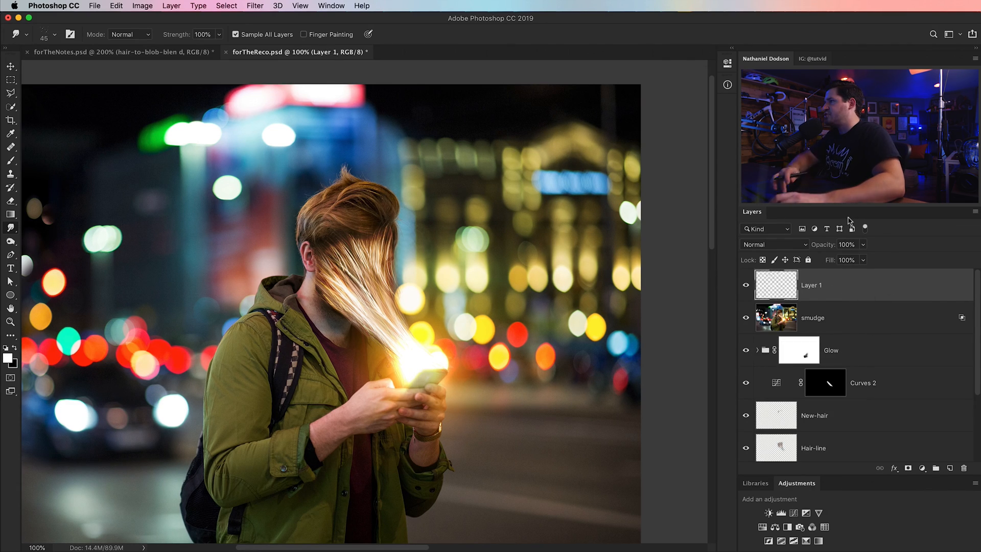
pyautogui.doubleClick(815, 287)
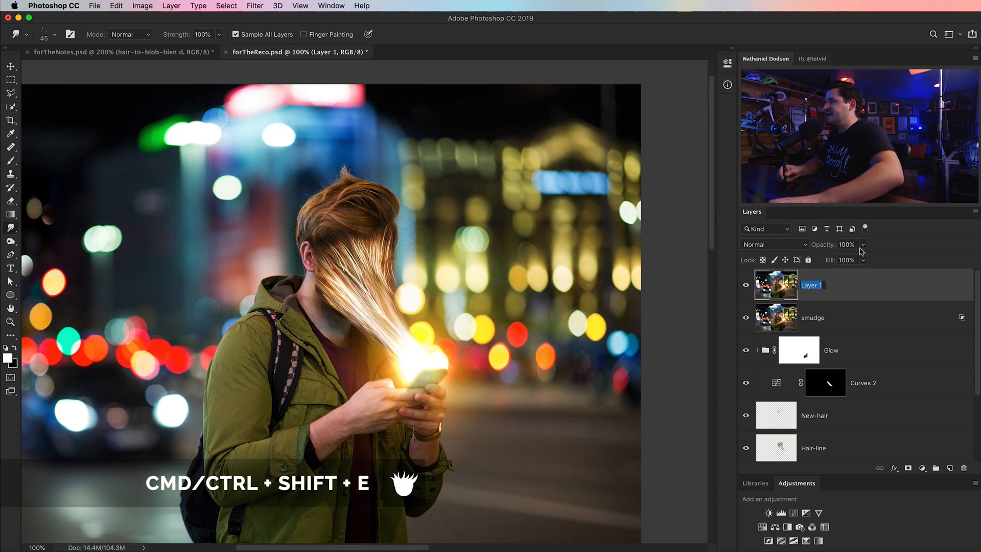
pyautogui.write('RAW')
pyautogui.press('Return')
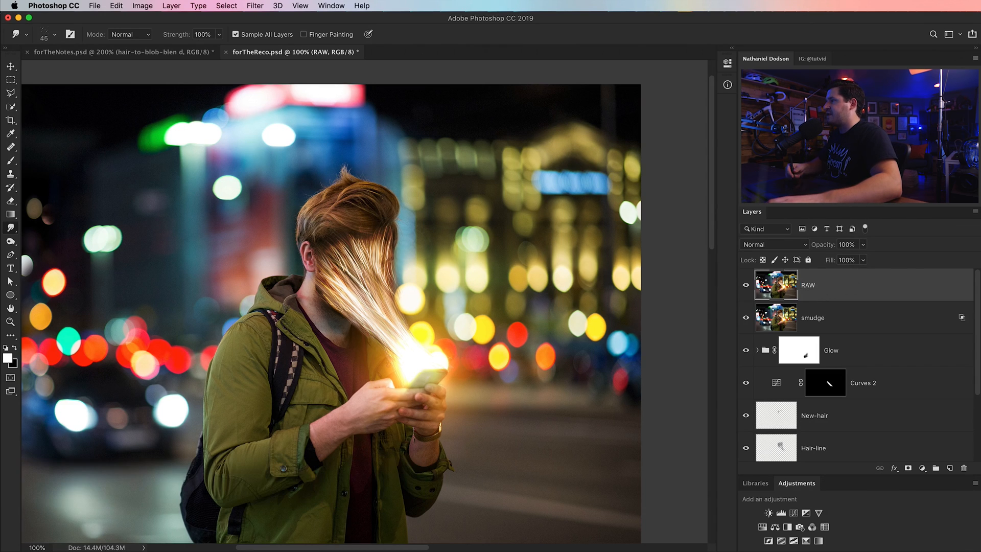
# - Convert the RAW layer to a Smart Object
pyautogui.rightClick(839, 289)
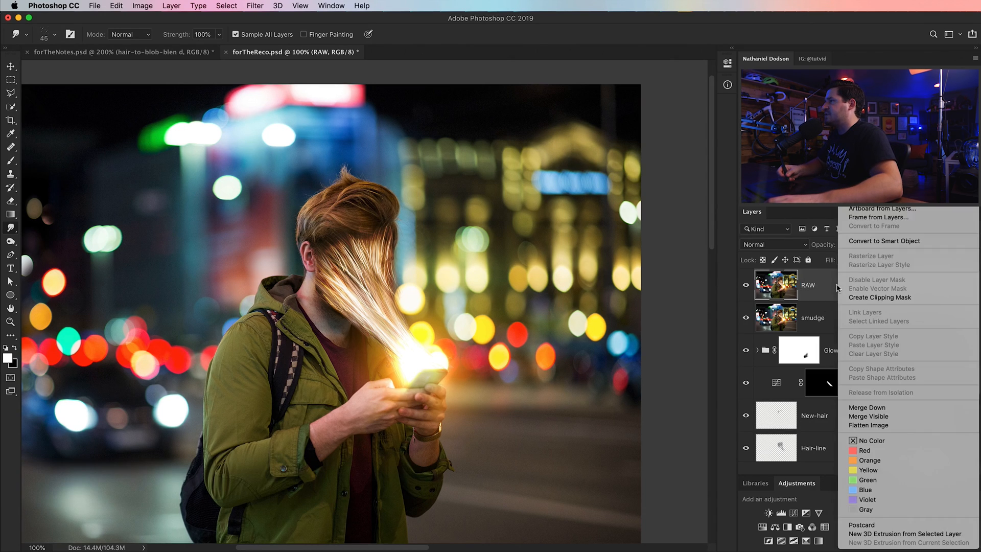
pyautogui.click(828, 296)
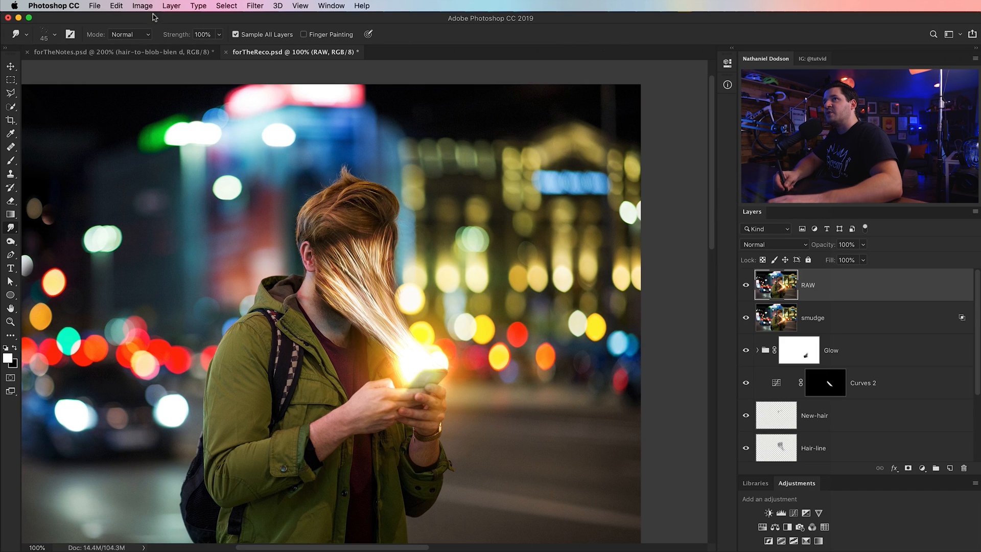
pyautogui.click(170, 7)
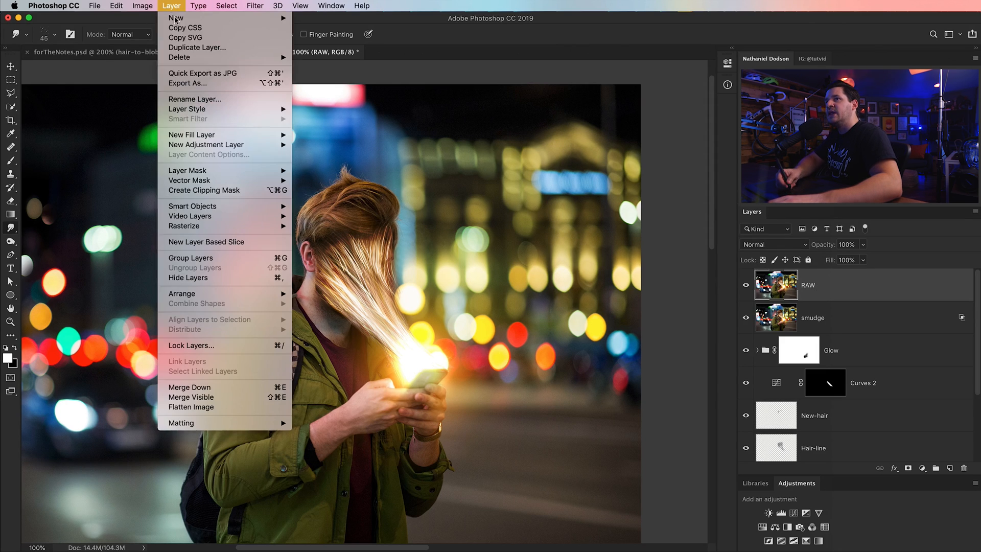
pyautogui.moveTo(227, 210)
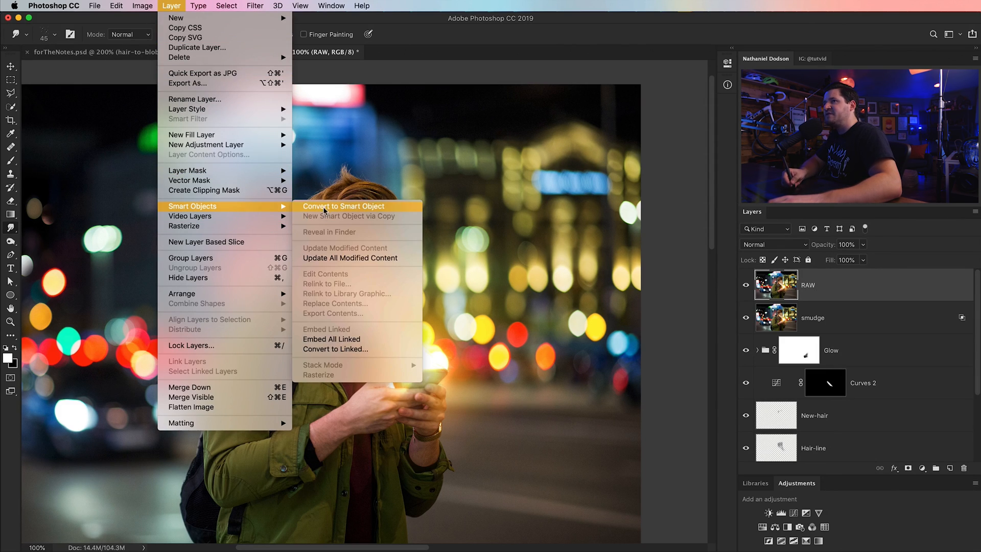
pyautogui.click(340, 206)
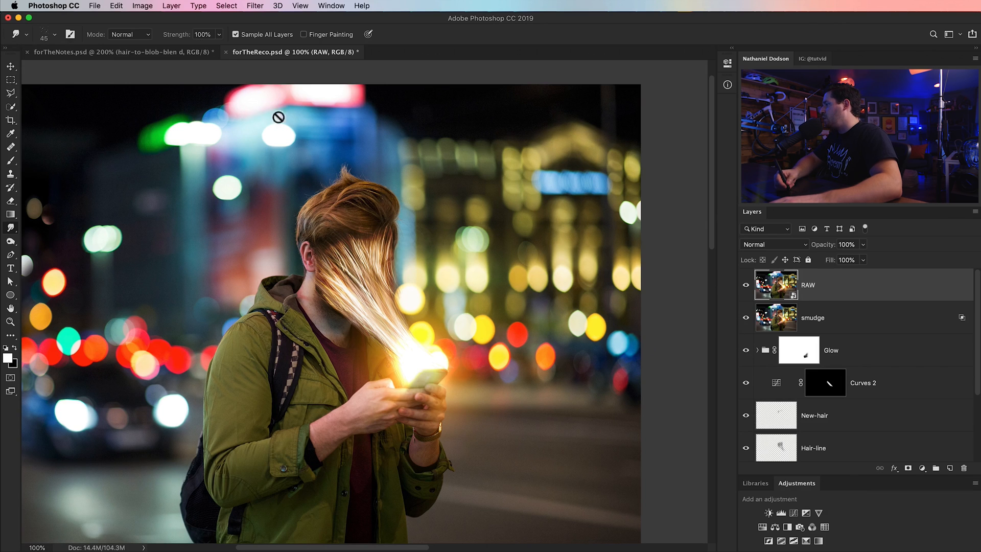
# - Start the Camera Raw Filter on the RAW layer and set the Calibration Red Primary to hue -100 and saturation +11
pyautogui.click(256, 7)
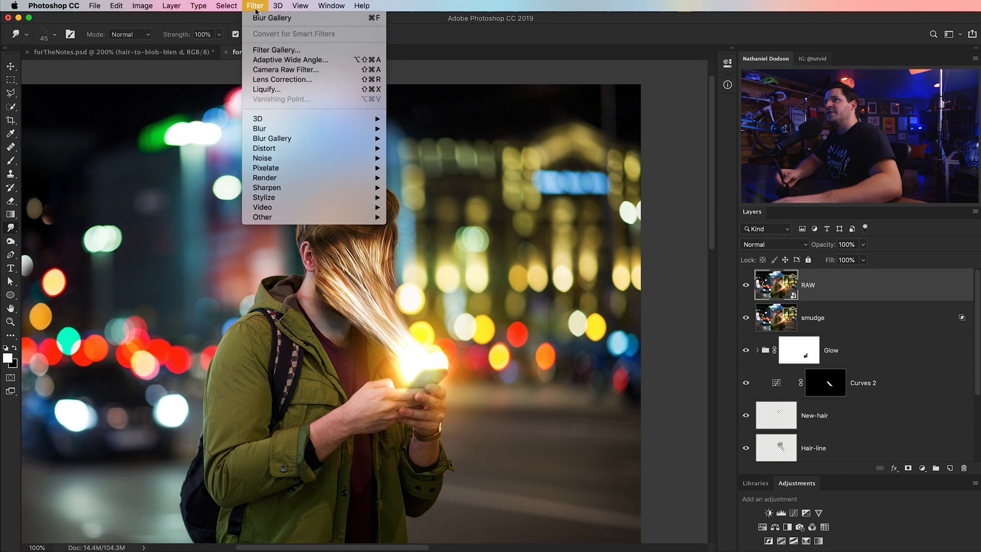
pyautogui.click(288, 70)
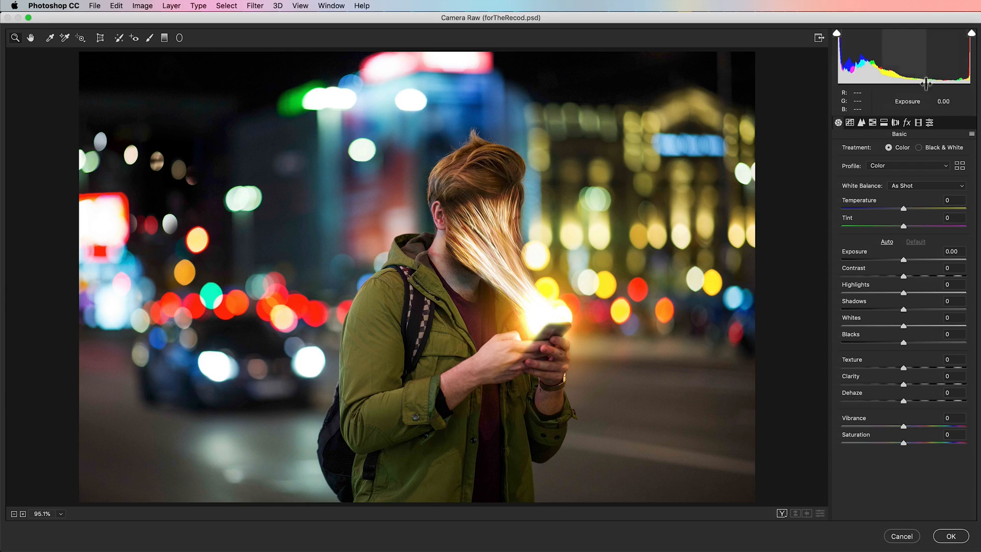
pyautogui.click(918, 122)
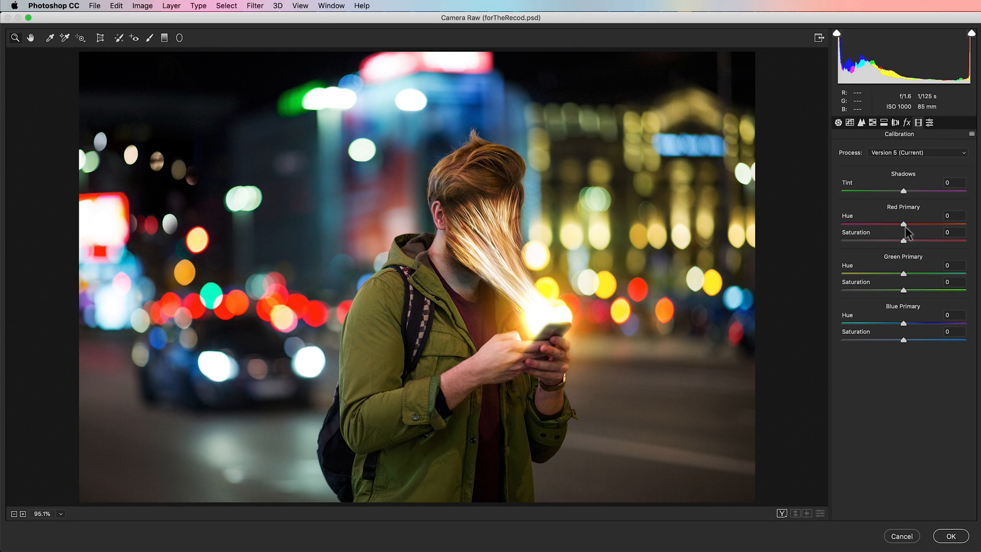
pyautogui.moveTo(902, 228); pyautogui.dragTo(821, 239)
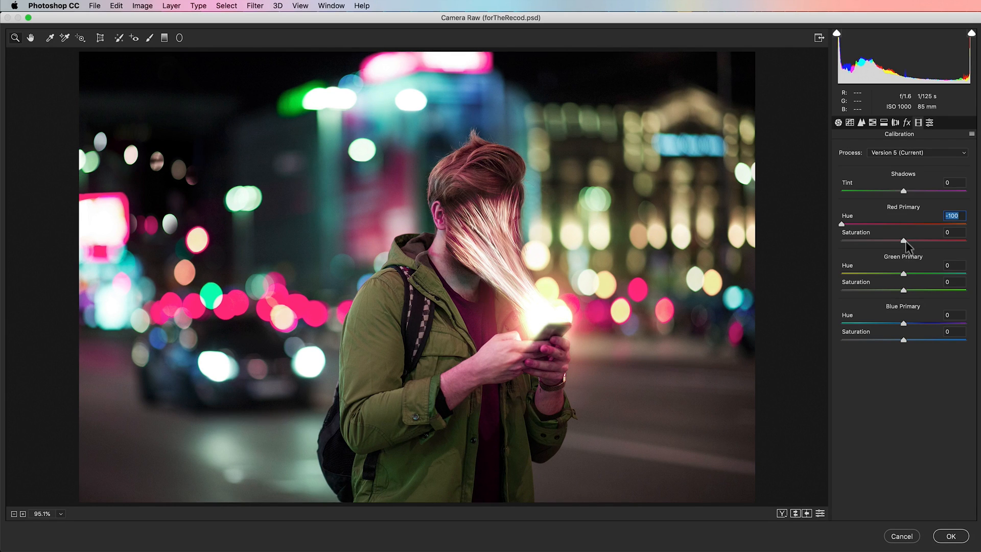
pyautogui.moveTo(906, 241); pyautogui.dragTo(913, 243)
# - Set the Calibration Green Primary to hue +100 and saturation +29, and the Blue Primary to hue -65 and saturation +11
pyautogui.moveTo(902, 275); pyautogui.dragTo(977, 278)
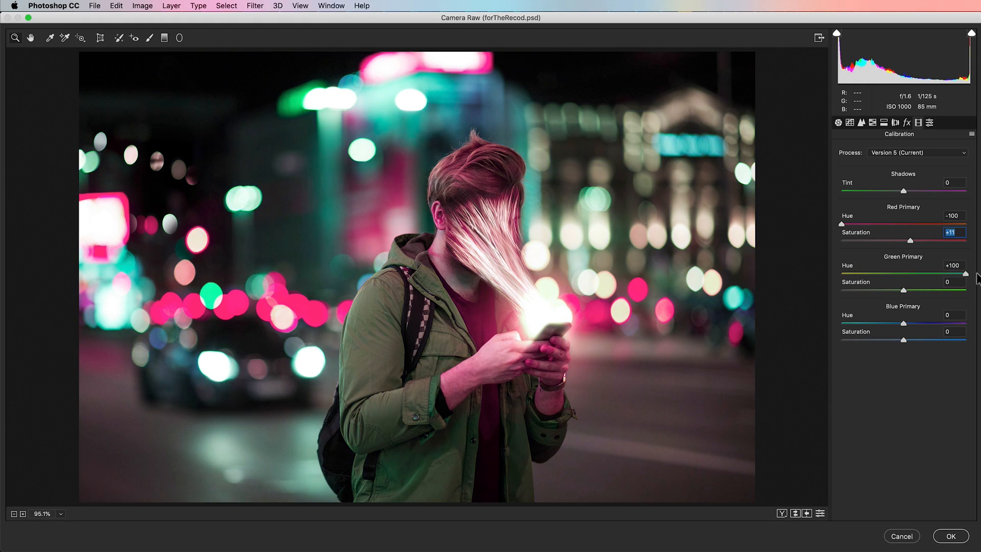
pyautogui.moveTo(904, 289); pyautogui.dragTo(922, 290)
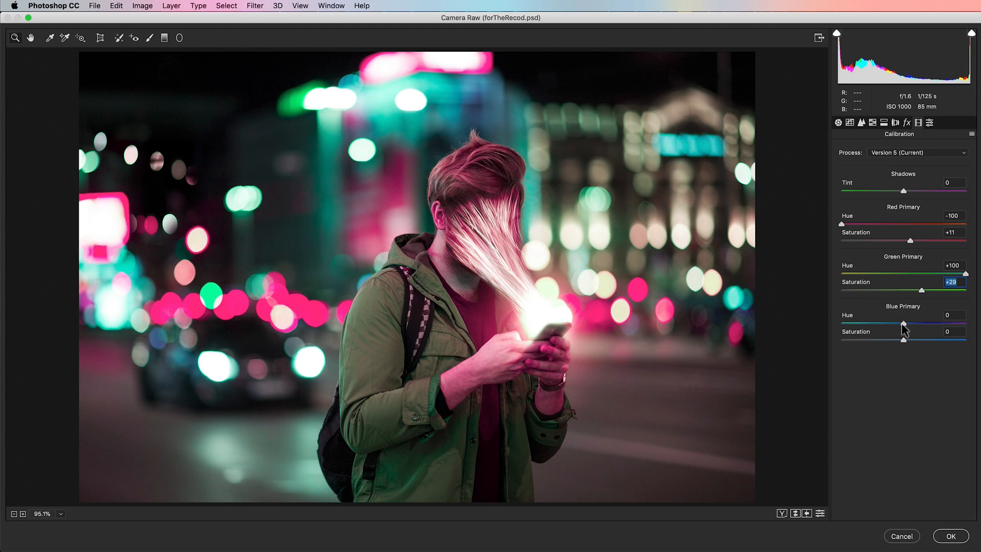
pyautogui.moveTo(895, 323); pyautogui.dragTo(875, 325)
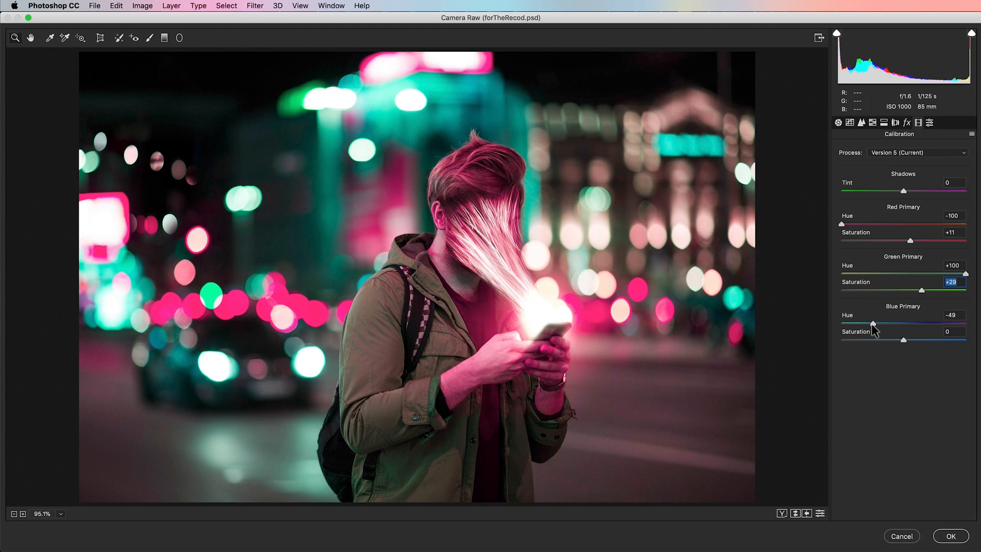
pyautogui.moveTo(870, 326); pyautogui.dragTo(864, 325)
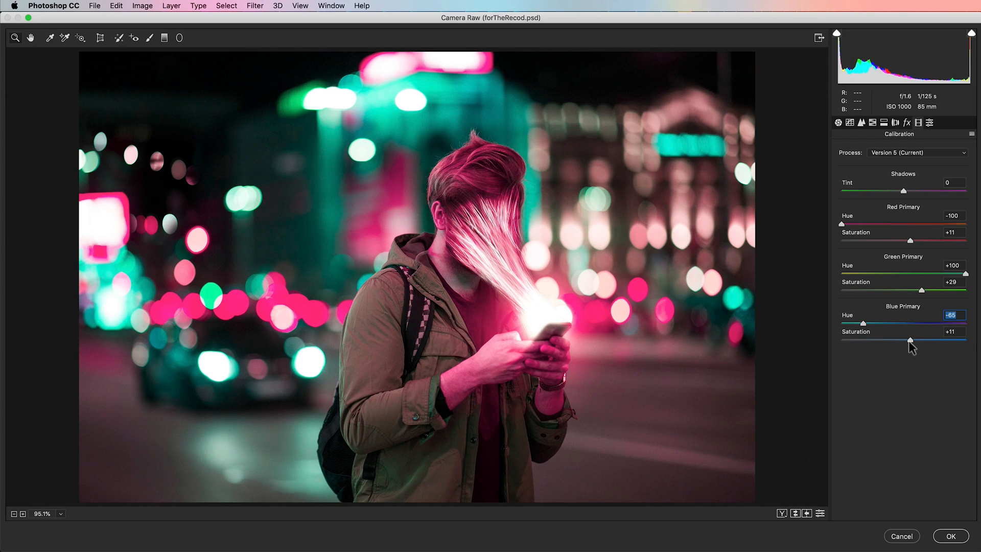
pyautogui.click(909, 341)
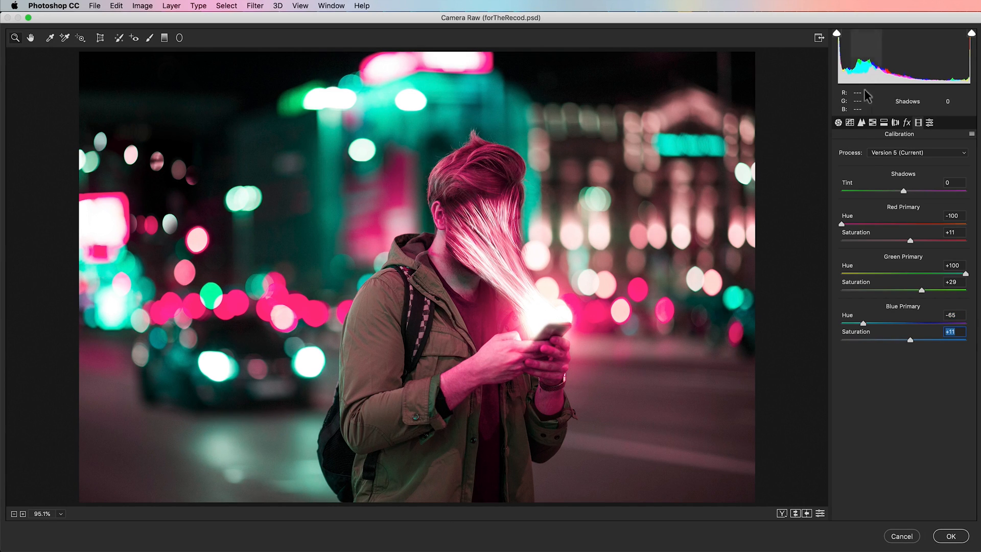
# - Set the Basic adjustments to temperature +8, tint +11 and clarity +23
pyautogui.click(839, 123)
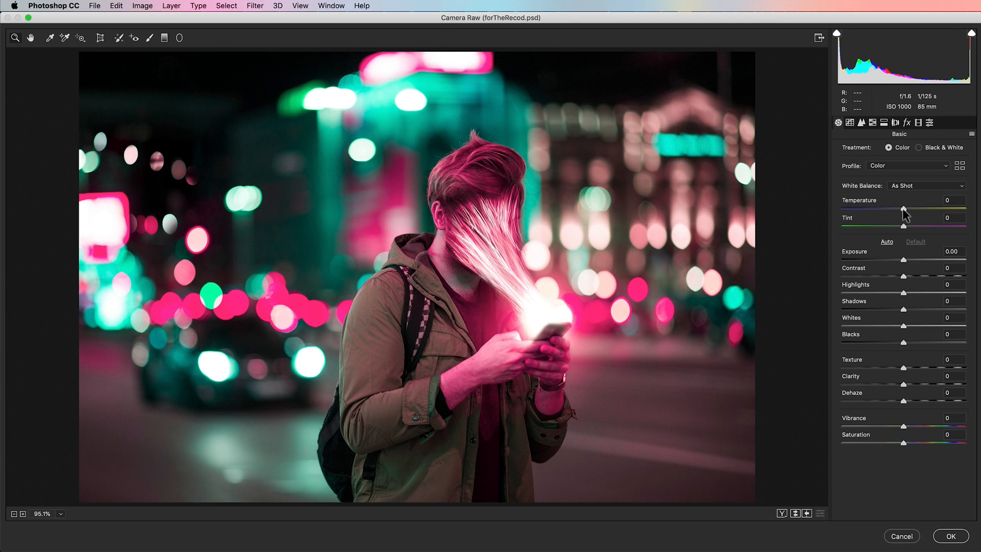
pyautogui.moveTo(904, 211)
pyautogui.mouseDown()
pyautogui.moveTo(914, 209)
pyautogui.moveTo(875, 209)
pyautogui.moveTo(901, 209)
pyautogui.moveTo(909, 230)
pyautogui.moveTo(874, 229)
pyautogui.moveTo(911, 229)
pyautogui.mouseUp()
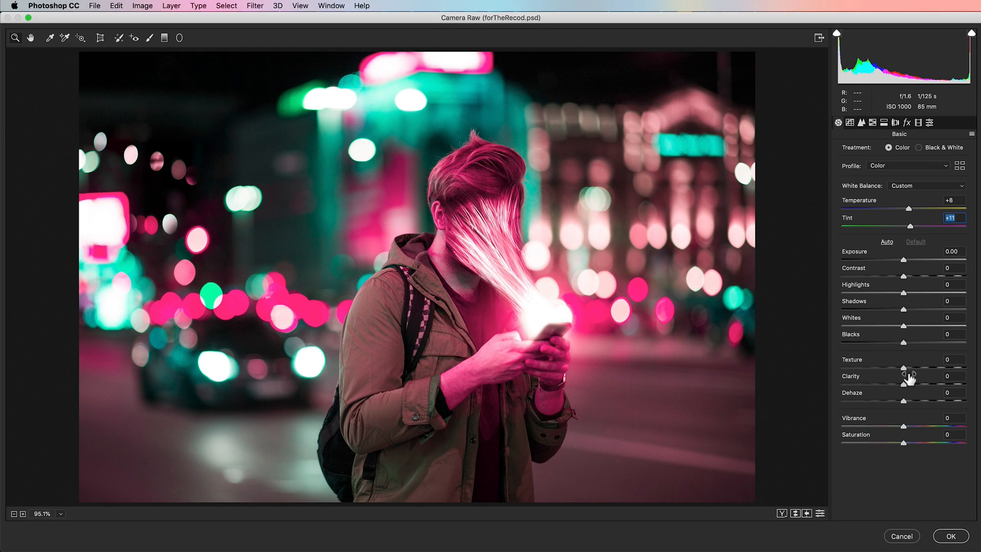
pyautogui.moveTo(916, 386); pyautogui.dragTo(921, 387)
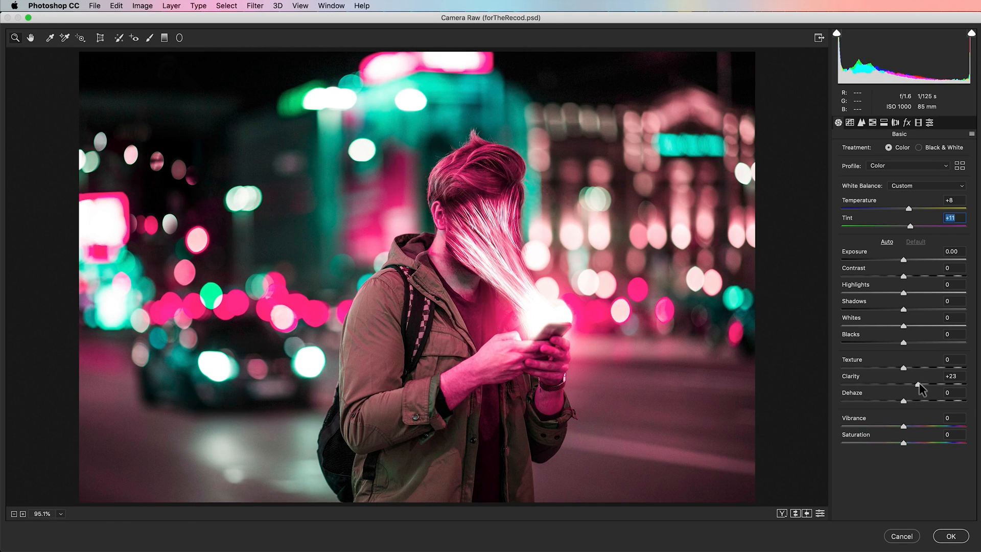
# - Lower the Vibrance slightly in the Basic adjustments
pyautogui.click(918, 386)
pyautogui.moveTo(905, 426); pyautogui.dragTo(901, 426)
pyautogui.click(884, 124)
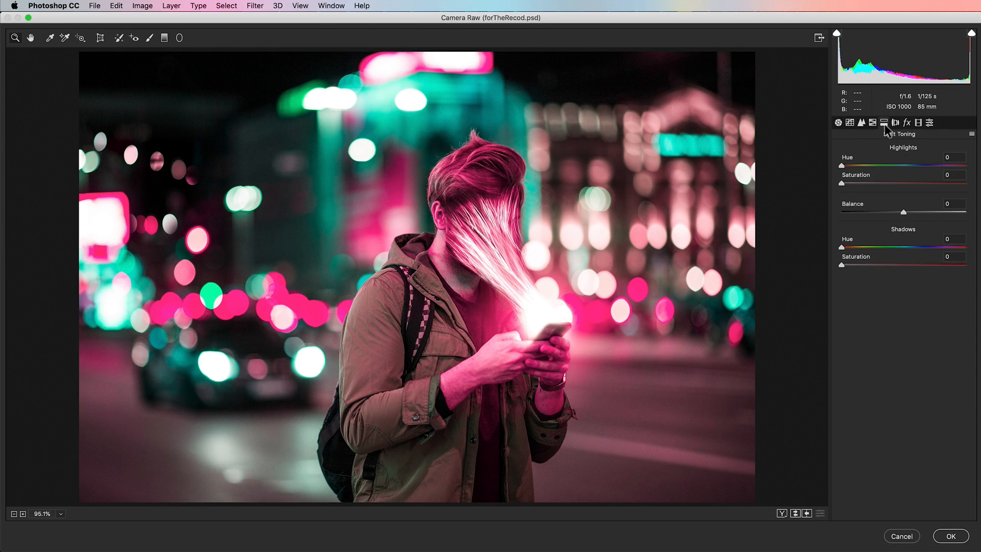
# - Set the HSL saturation of Reds to -18 and reduce the Magentas saturation slightly
pyautogui.click(873, 123)
pyautogui.click(892, 153)
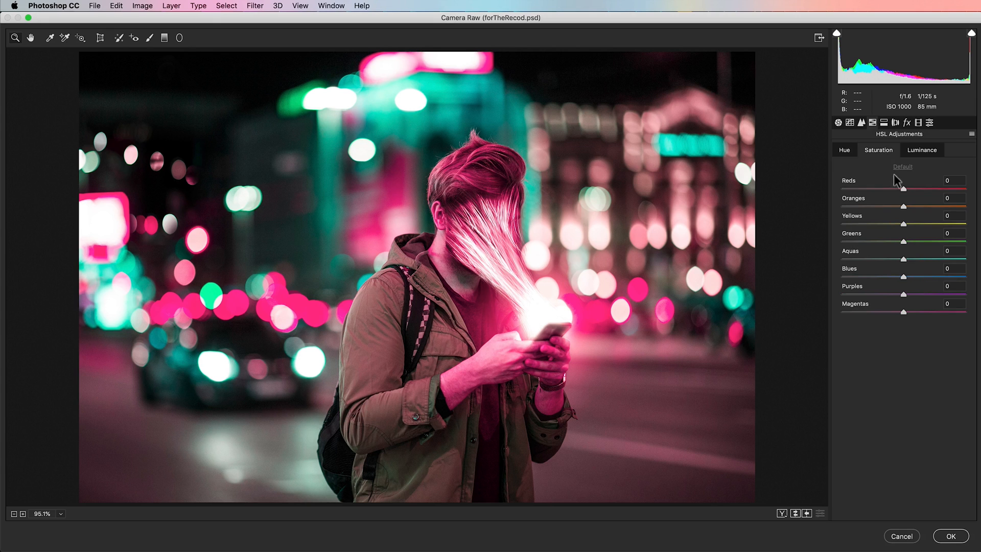
pyautogui.moveTo(902, 188); pyautogui.dragTo(893, 188)
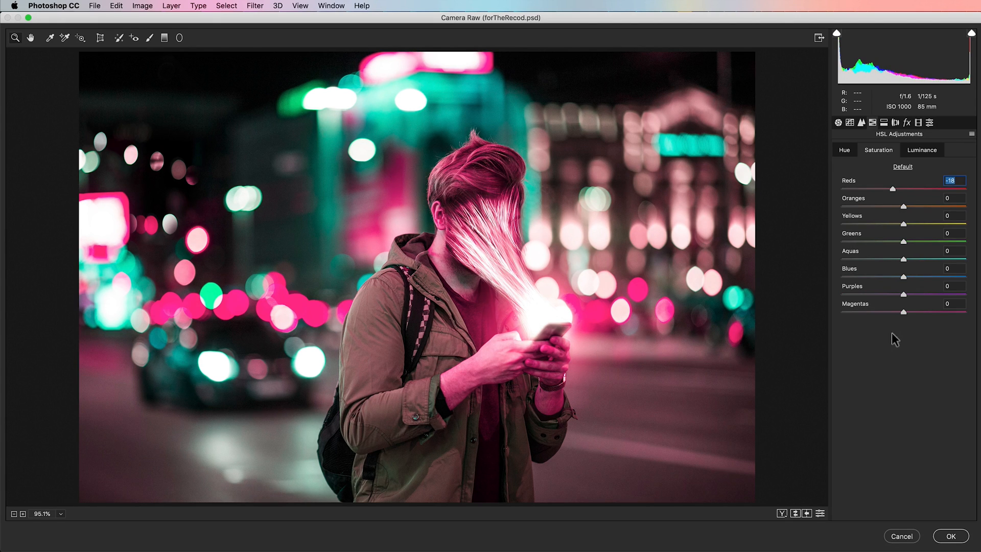
pyautogui.moveTo(897, 312); pyautogui.dragTo(898, 312)
# - Shift the HSL hues of Reds and Magentas to moderate positive values
pyautogui.click(845, 151)
pyautogui.click(917, 189)
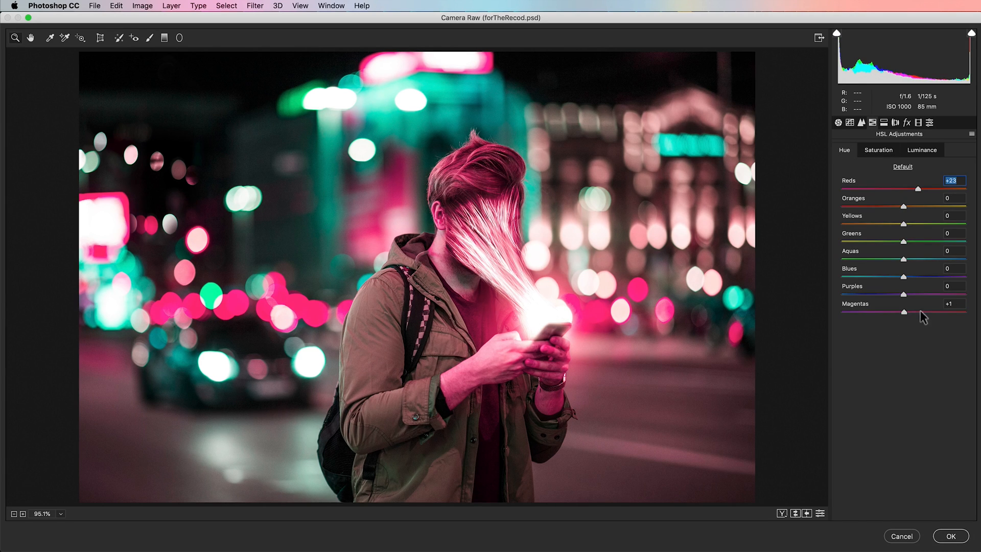
pyautogui.click(922, 311)
pyautogui.moveTo(924, 316); pyautogui.dragTo(922, 315)
pyautogui.moveTo(915, 189); pyautogui.dragTo(912, 188)
pyautogui.click(918, 314)
# - Sharpen the image with an Amount of 87, a raised Radius and strong Masking
pyautogui.click(861, 123)
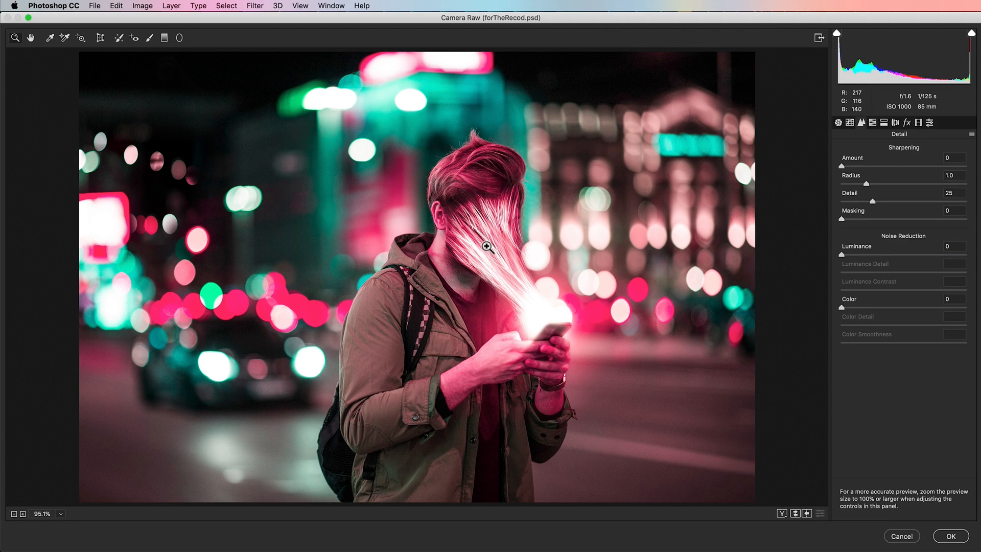
pyautogui.click(483, 176)
pyautogui.moveTo(460, 306); pyautogui.dragTo(470, 175)
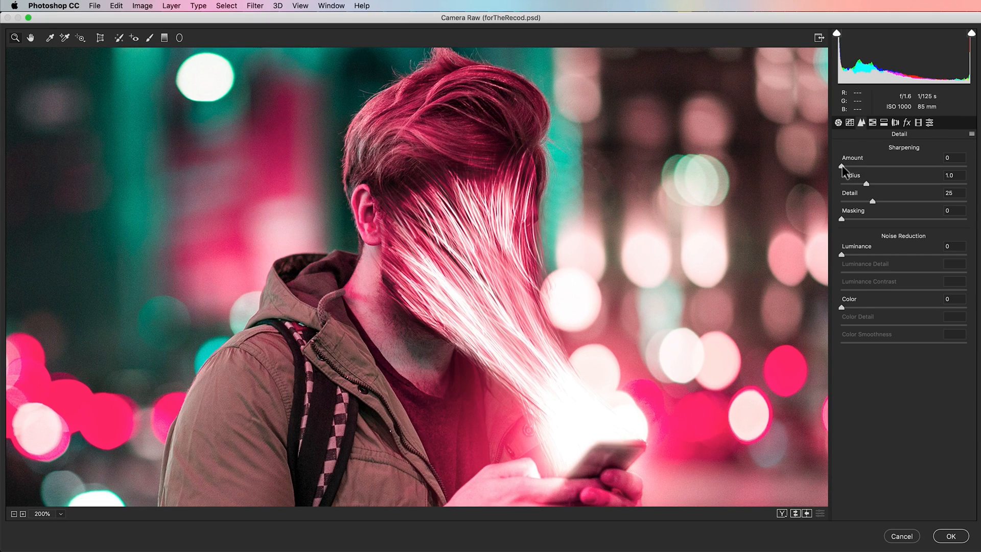
pyautogui.moveTo(842, 167); pyautogui.dragTo(905, 168)
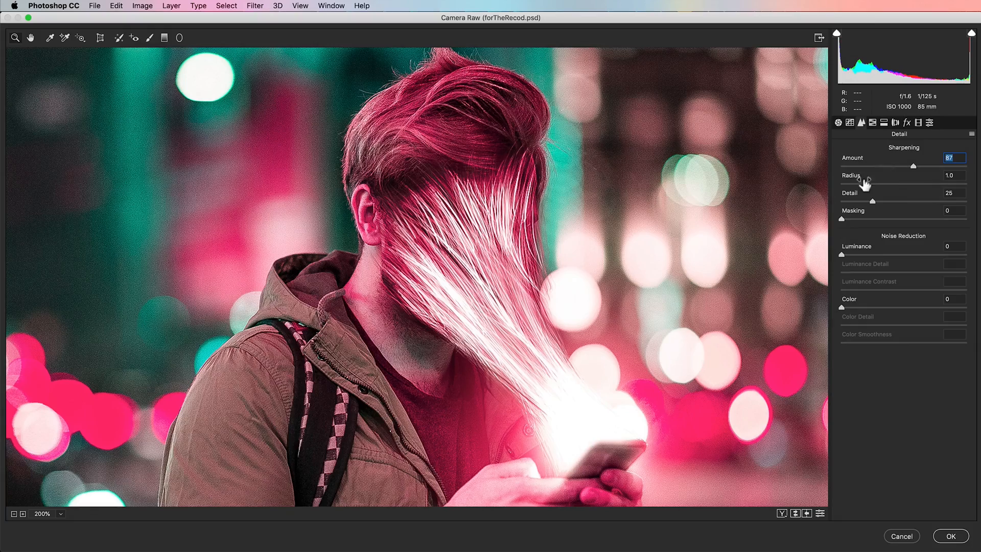
pyautogui.moveTo(866, 184); pyautogui.dragTo(905, 190)
pyautogui.moveTo(843, 220); pyautogui.dragTo(944, 221)
# - Shape the RGB point curve with a lifted black point and points near 77/64 and 162/167, and apply the Camera Raw Filter
pyautogui.click(850, 124)
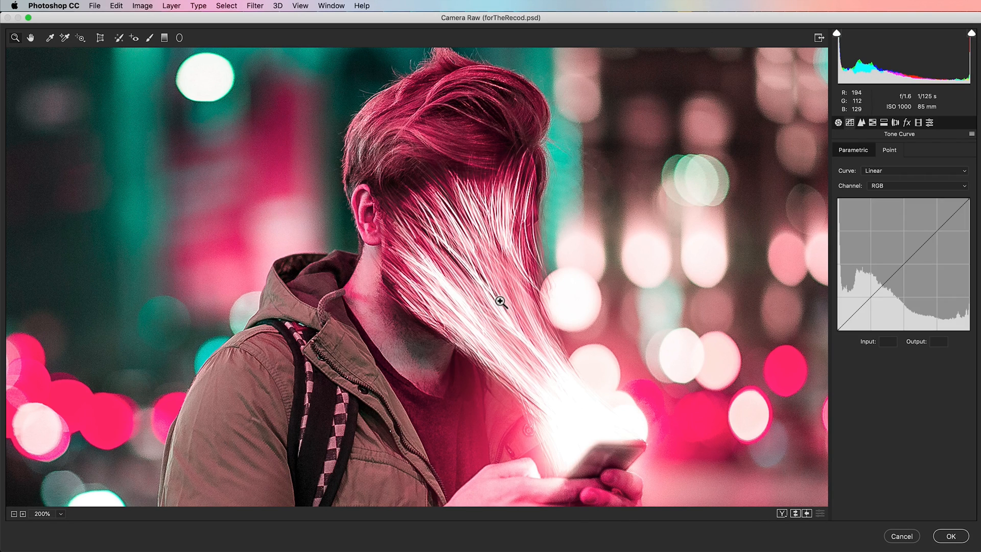
pyautogui.press('super+minus')
pyautogui.press('super+minus')
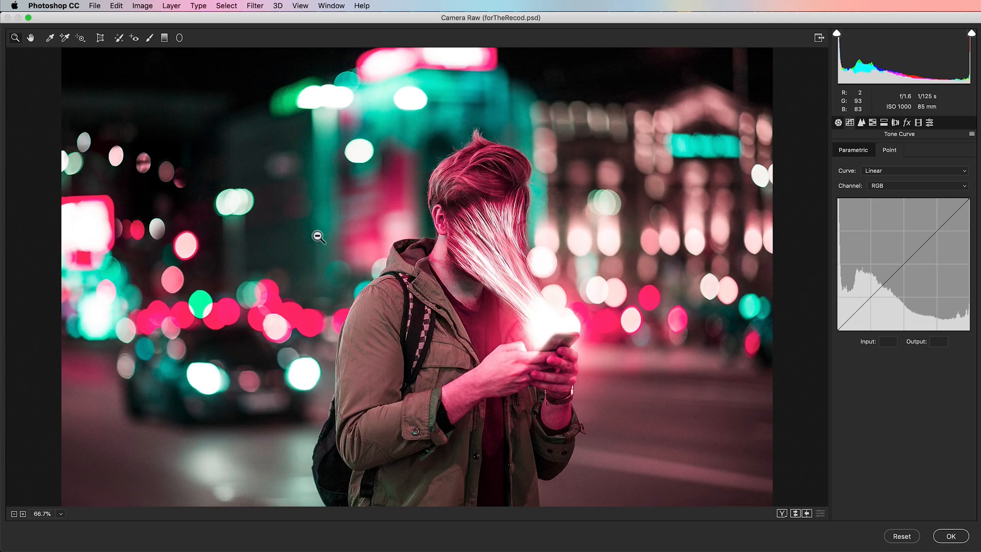
pyautogui.press('super+0')
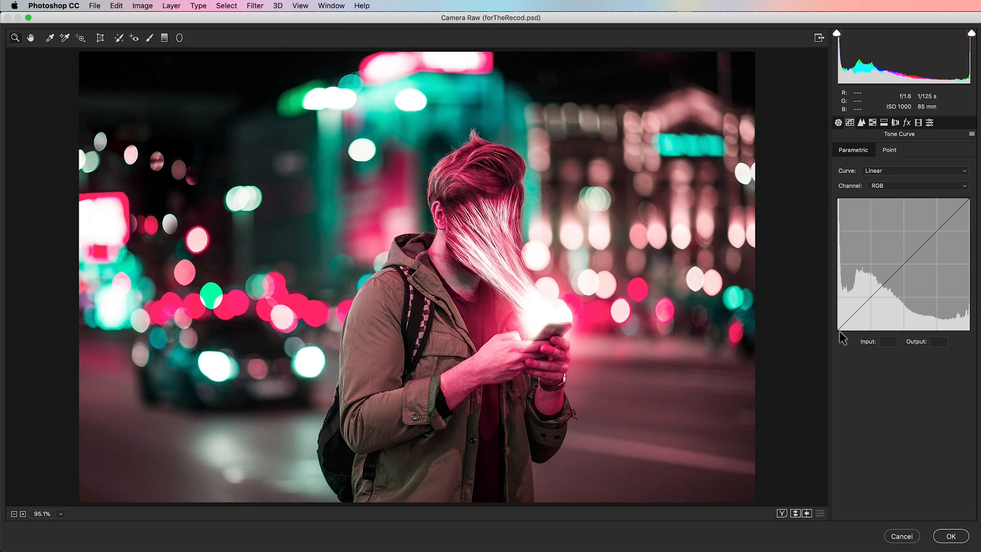
pyautogui.moveTo(842, 335); pyautogui.dragTo(876, 297)
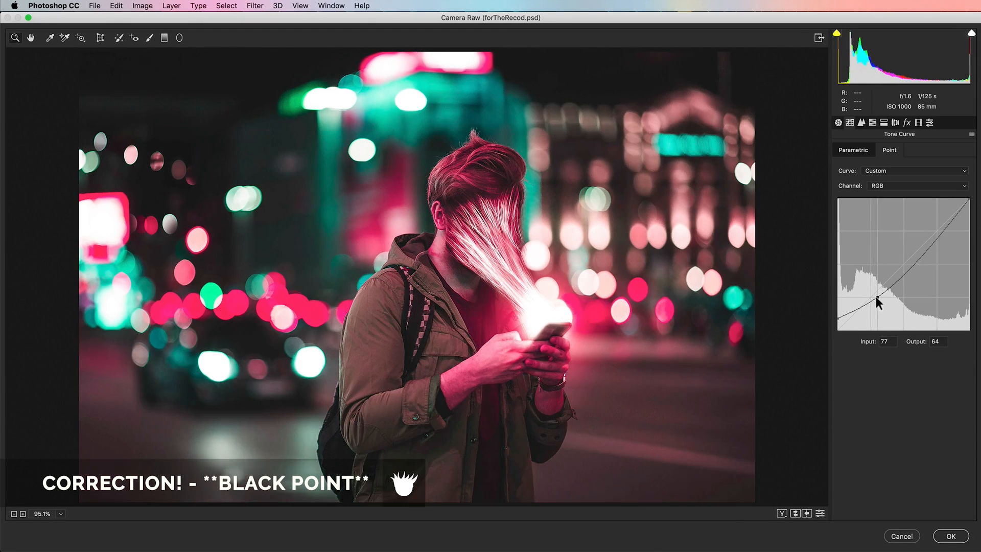
pyautogui.moveTo(926, 247); pyautogui.dragTo(921, 244)
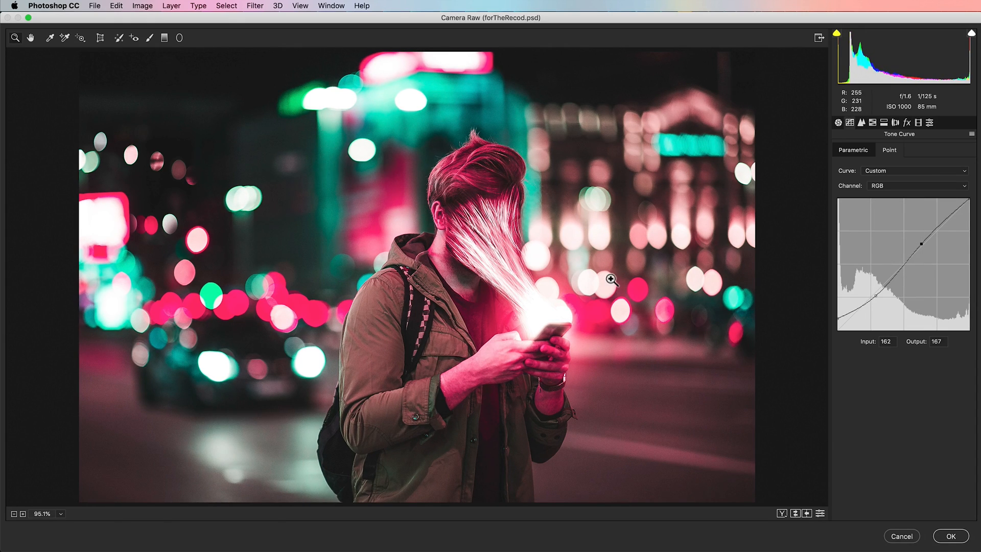
pyautogui.click(949, 535)
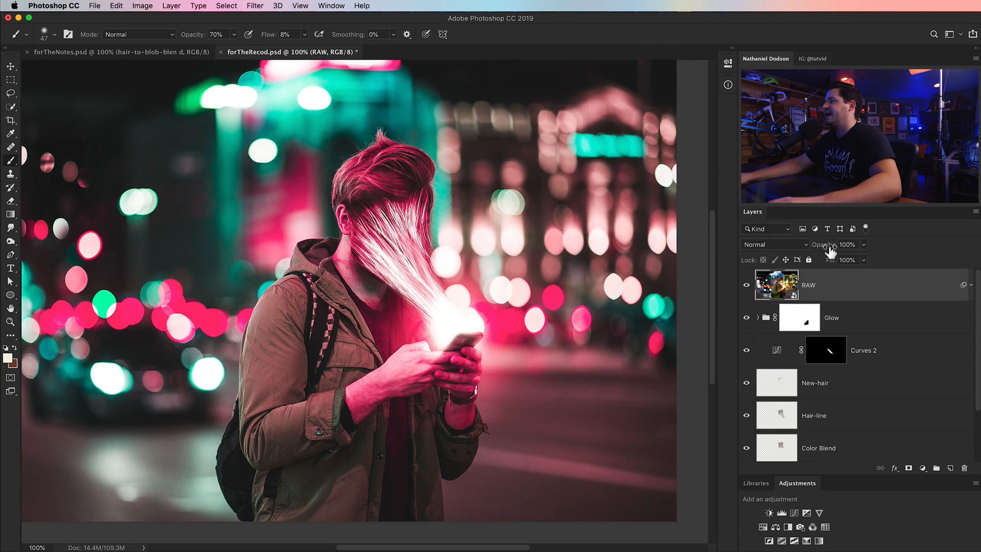
# - Set the RAW layer's opacity to 53% and toggle its visibility to compare the image with and without the grade
pyautogui.moveTo(831, 251); pyautogui.dragTo(806, 250)
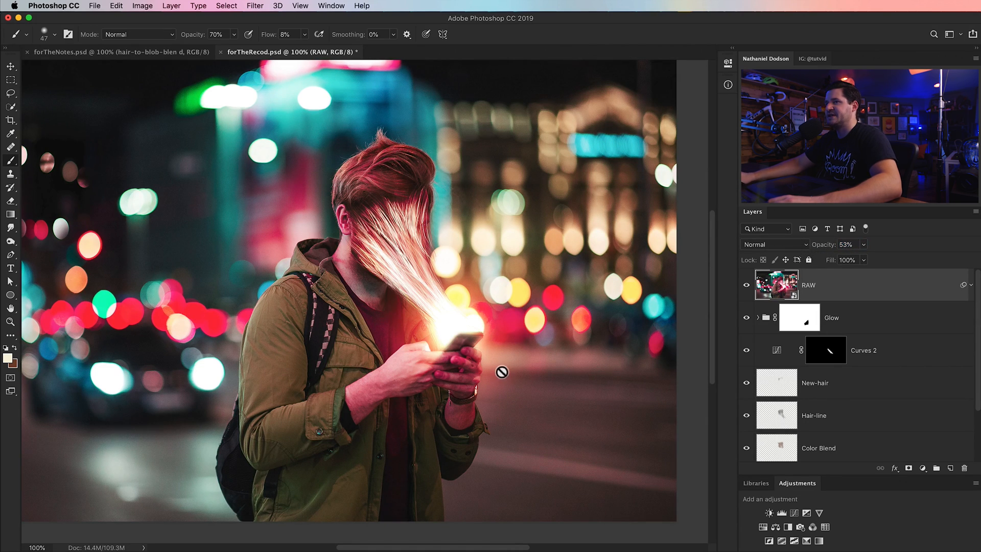
pyautogui.click(745, 287)
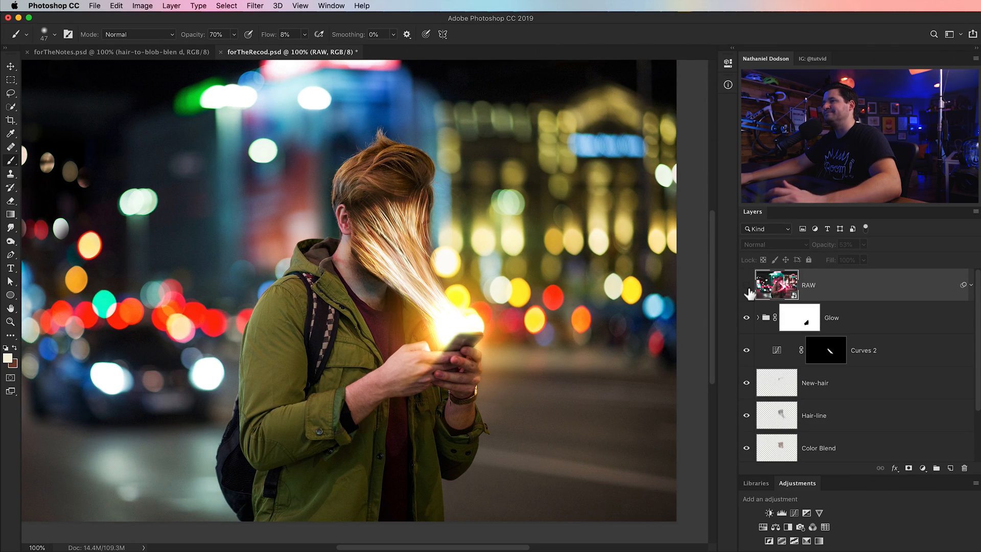
pyautogui.click(746, 287)
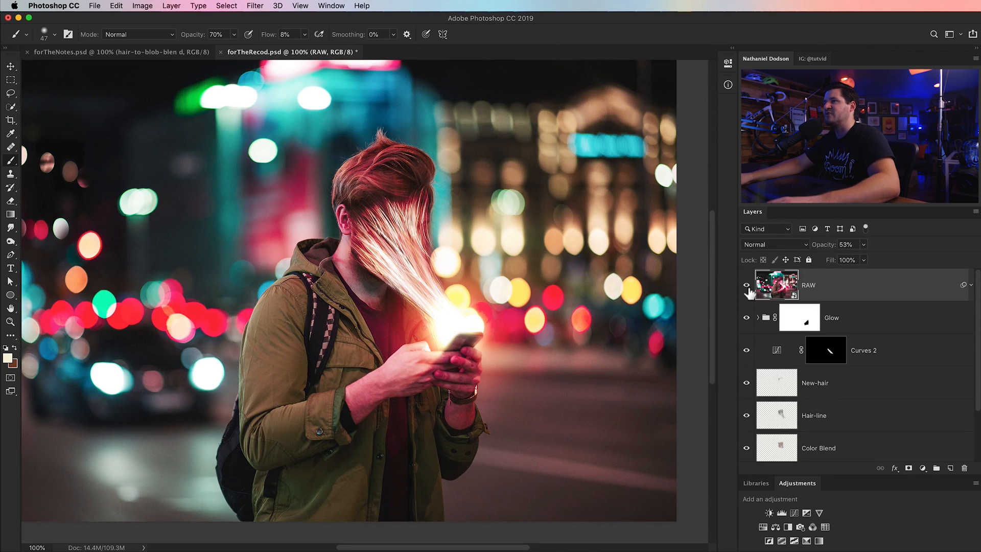
pyautogui.press('super+minus')
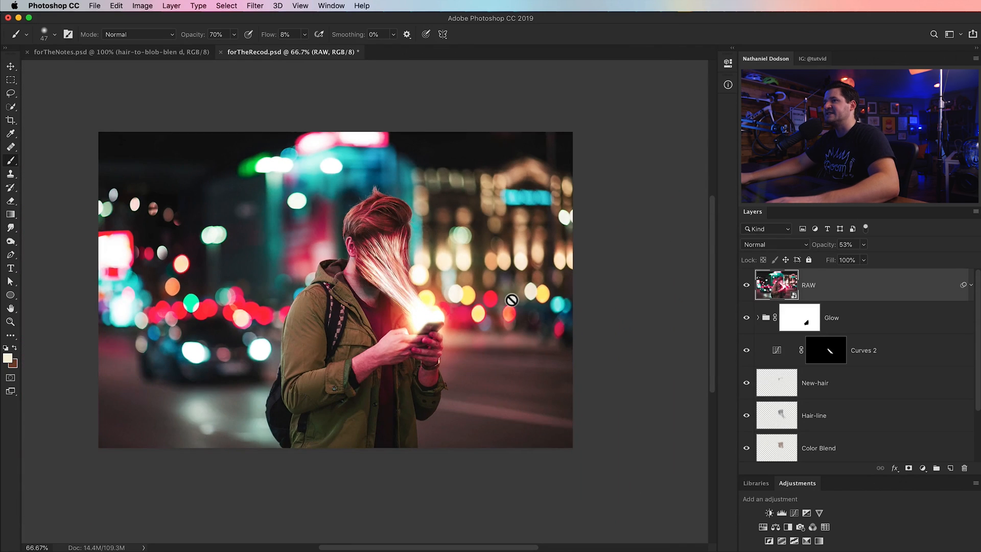
pyautogui.click(747, 285)
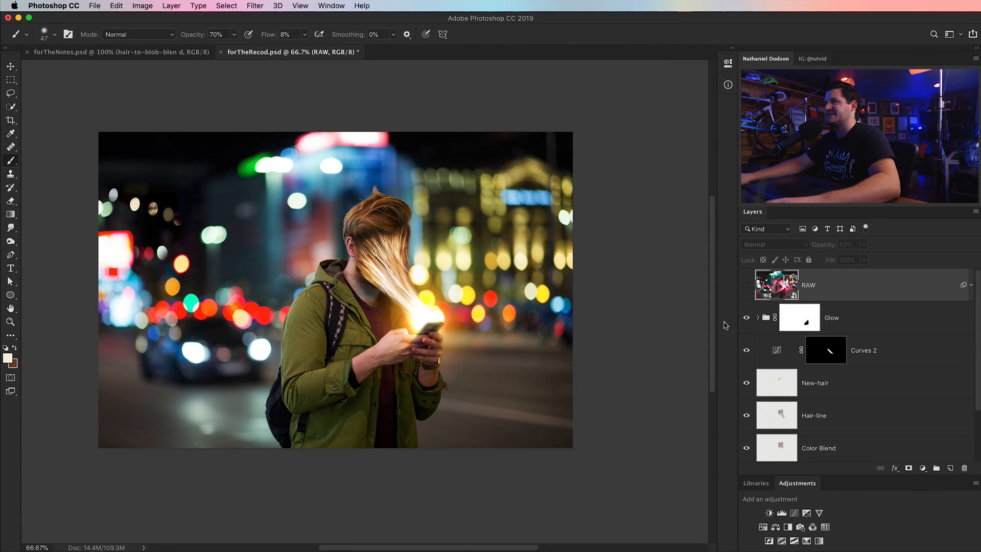
pyautogui.click(747, 285)
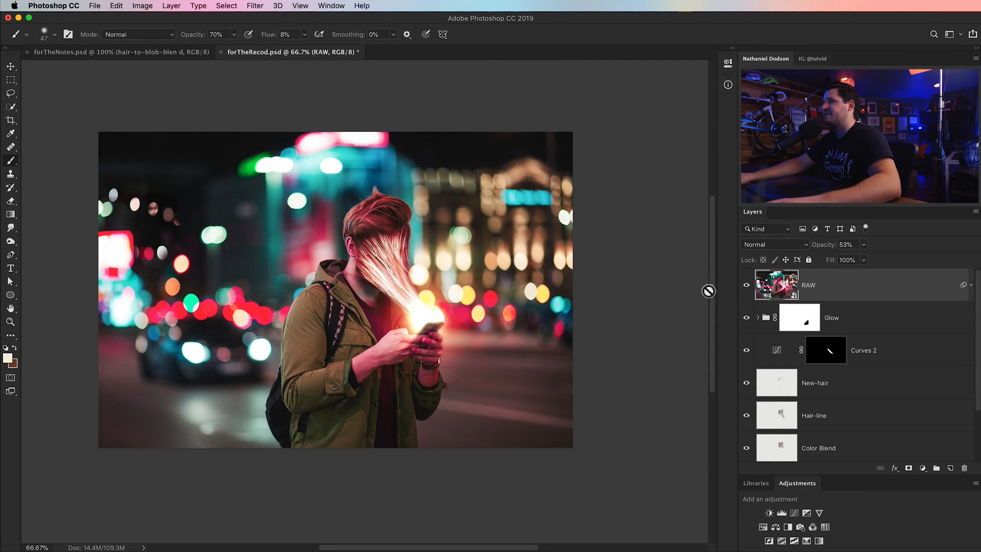
# - Add a new empty layer above RAW and name it fibers_MORE
pyautogui.press('z')
pyautogui.click(403, 302)
pyautogui.click(404, 301)
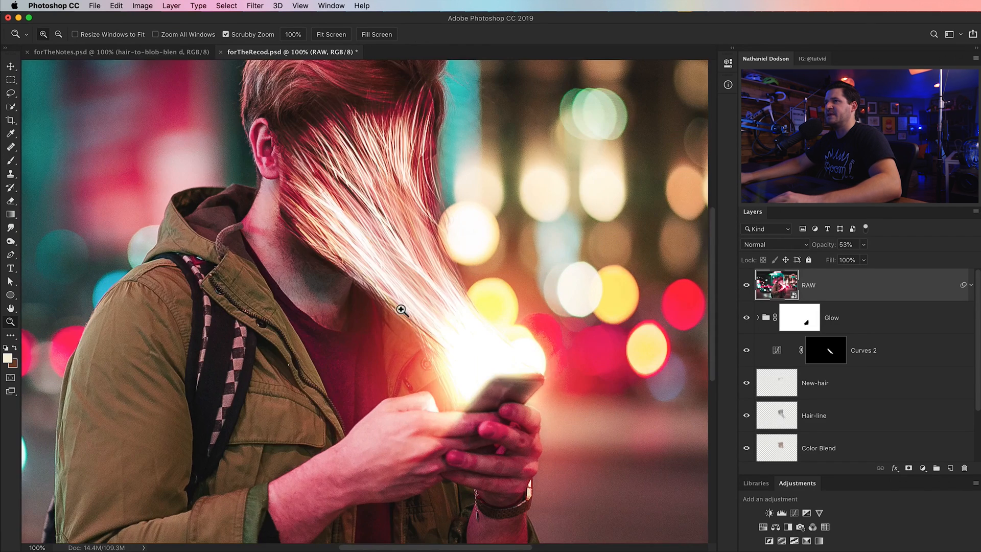
pyautogui.moveTo(407, 292); pyautogui.dragTo(370, 264)
pyautogui.click(362, 273)
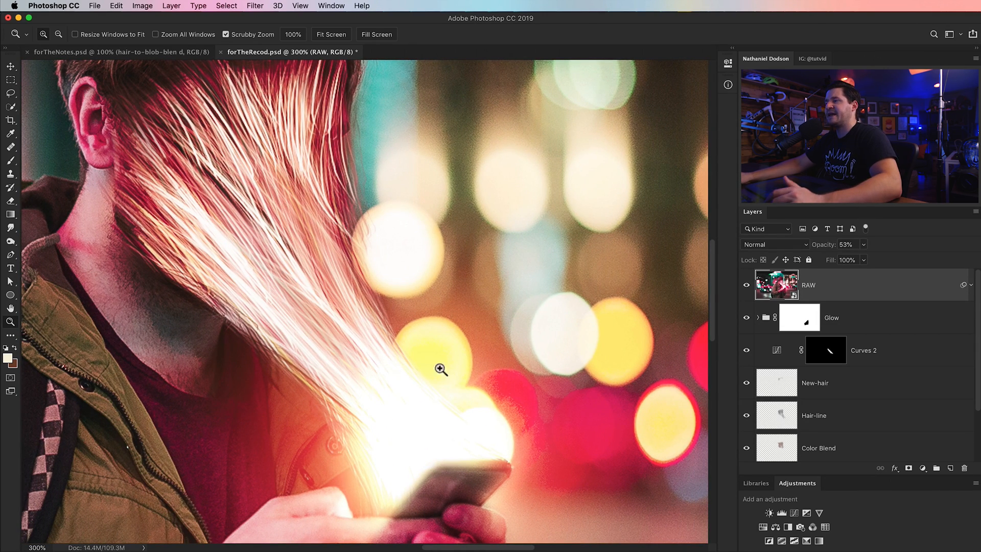
pyautogui.click(950, 467)
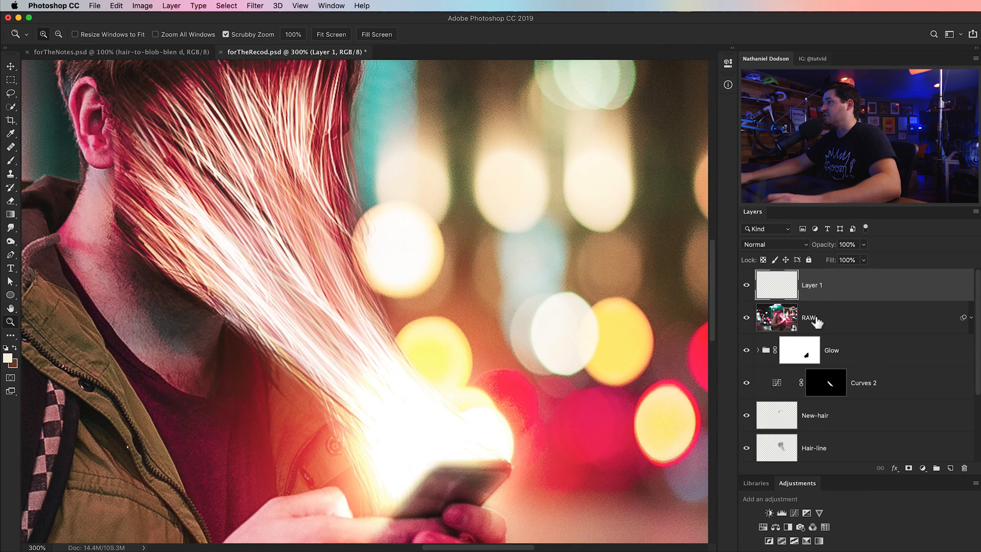
pyautogui.doubleClick(809, 285)
pyautogui.write('fib')
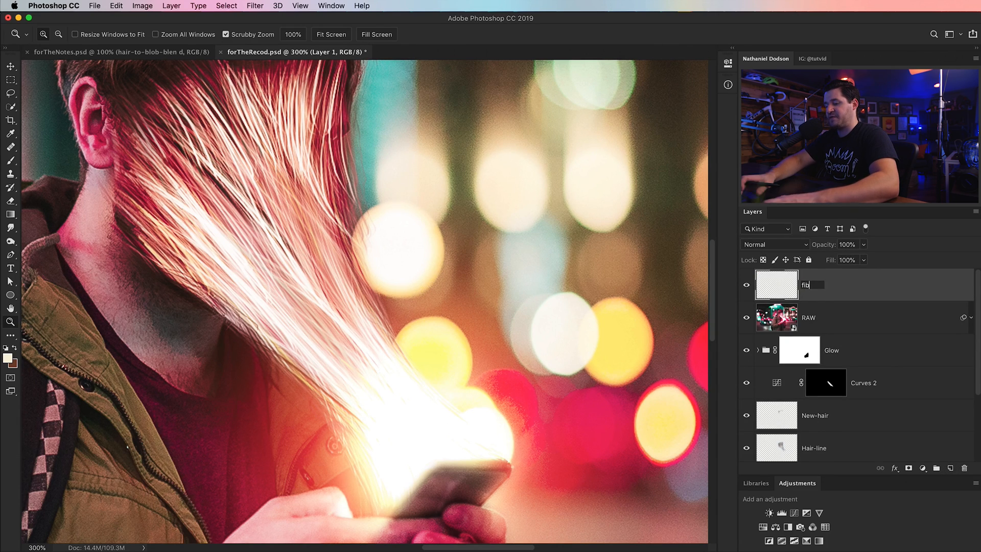
pyautogui.write('ers_MORE')
pyautogui.press('Return')
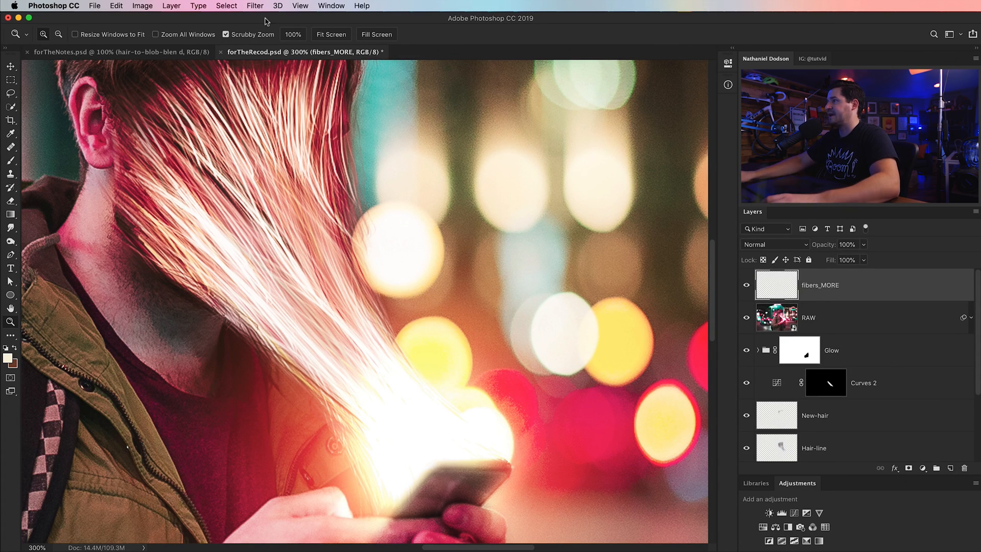
# - Choose the Hairs brush preset and set its size to 42 px
pyautogui.press('b')
pyautogui.rightClick(249, 188)
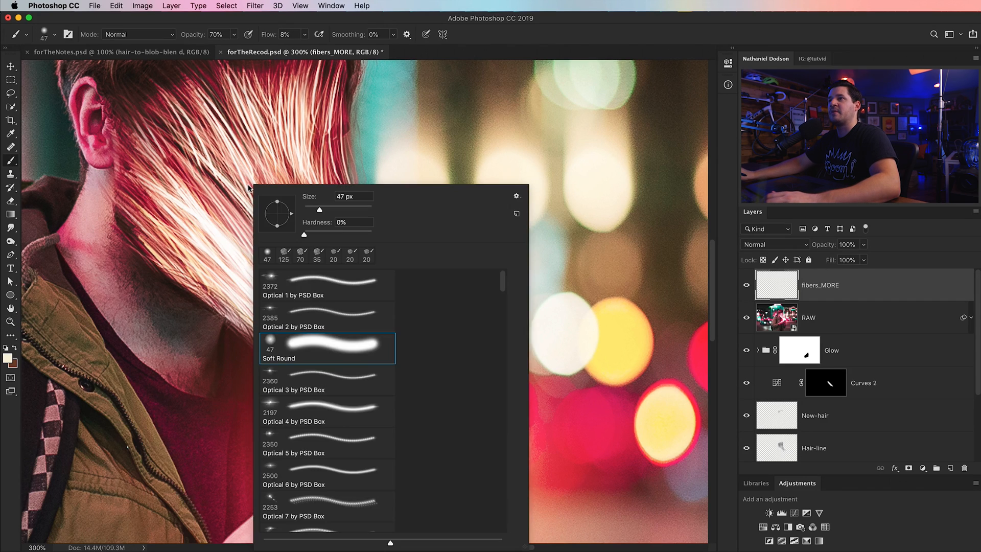
pyautogui.scroll(-15, 331, 419)
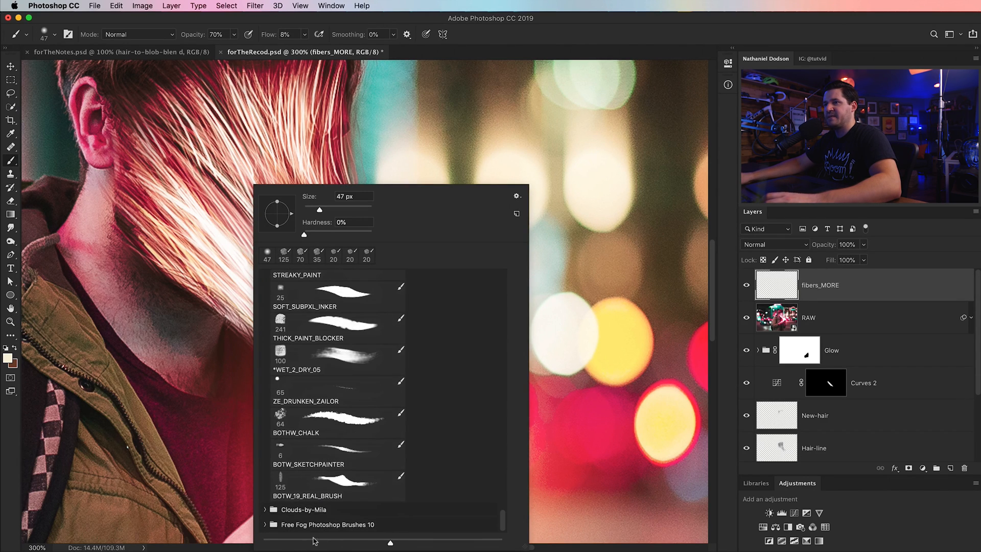
pyautogui.scroll(5, 347, 475)
pyautogui.click(348, 470)
pyautogui.moveTo(334, 205); pyautogui.dragTo(323, 210)
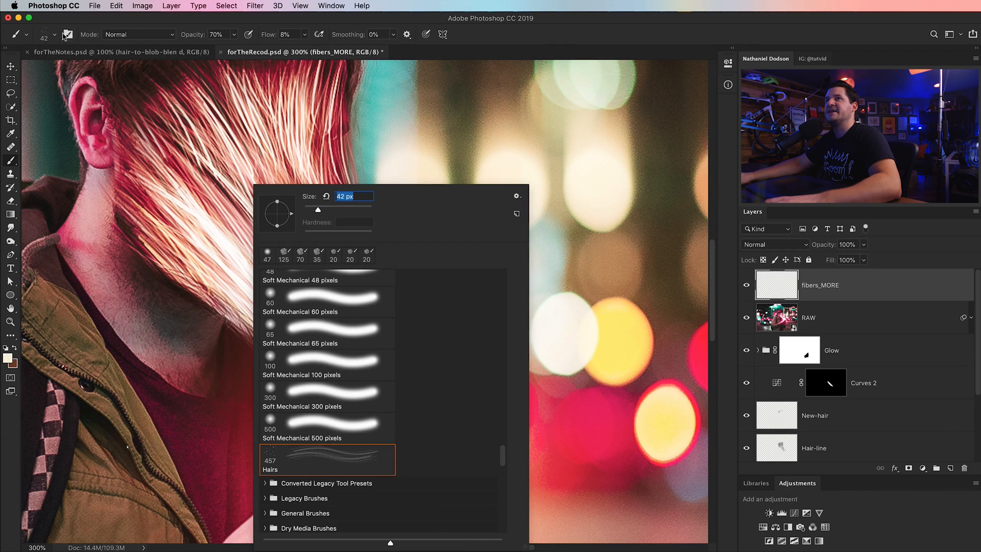
# - Enable Shape Dynamics for the Hairs brush and set its tip spacing to 1%
pyautogui.click(67, 34)
pyautogui.click(345, 150)
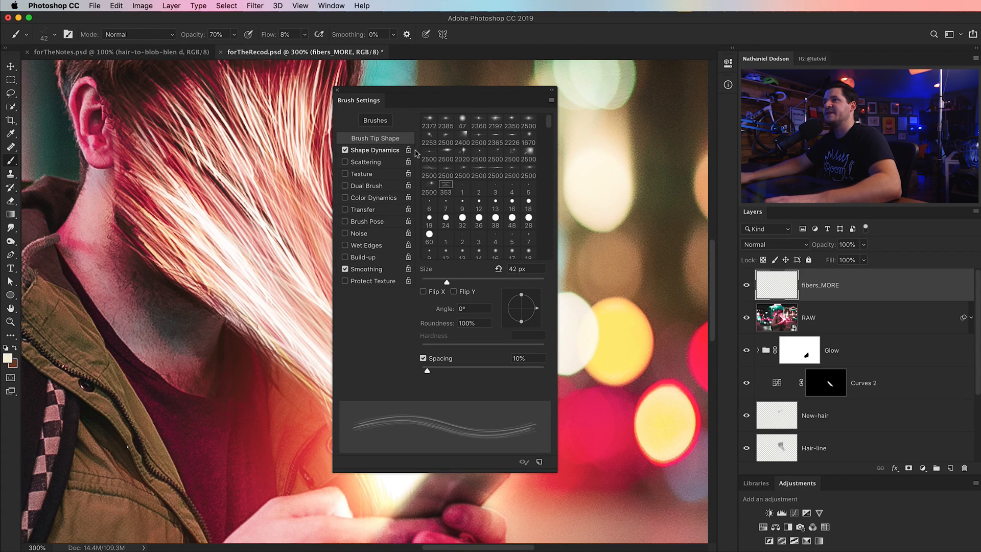
pyautogui.moveTo(427, 371); pyautogui.dragTo(391, 368)
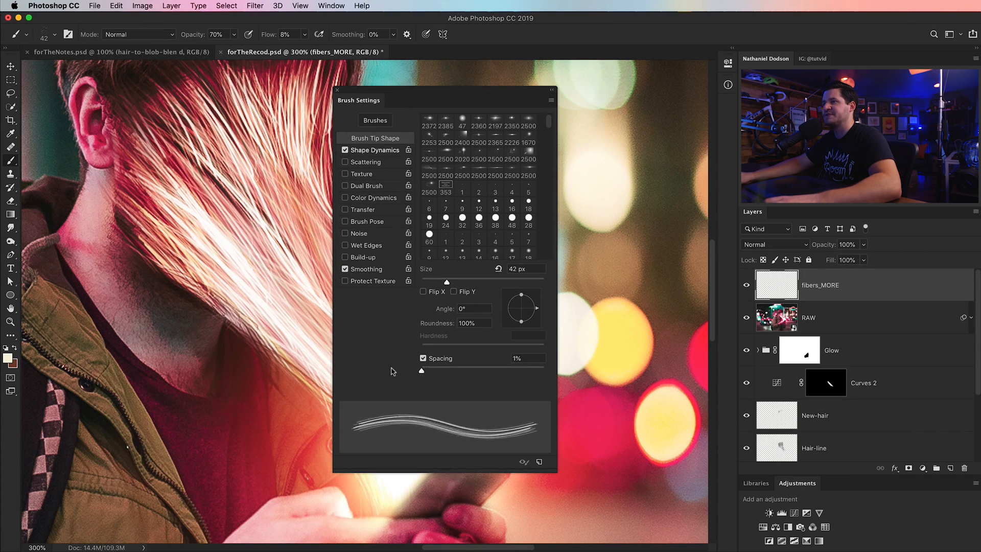
pyautogui.click(337, 91)
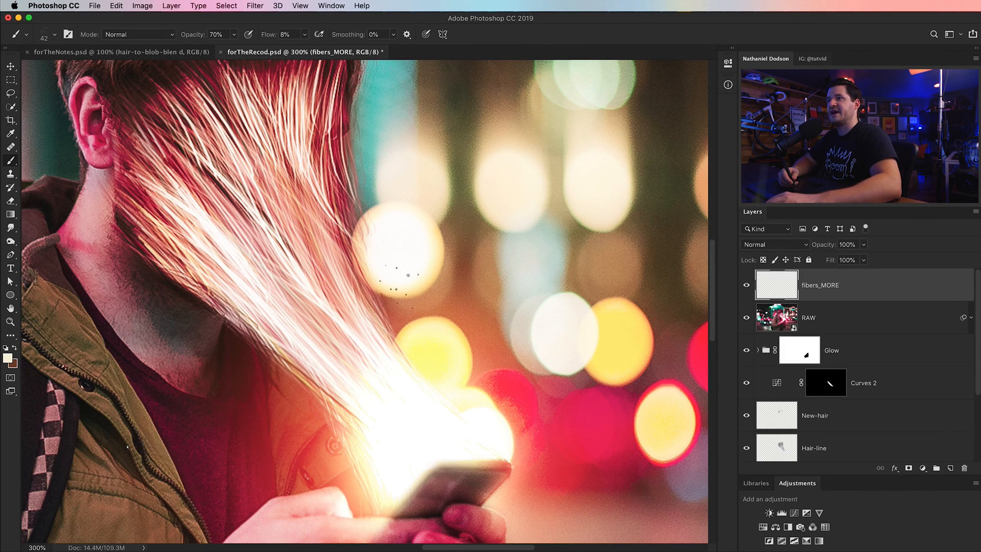
# - Set the brush to 100% flow and 50% opacity and paint fine strands along the face fibers, reducing the size to 15 px
pyautogui.moveTo(440, 350); pyautogui.dragTo(411, 273)
pyautogui.scroll(2, 306, 163)
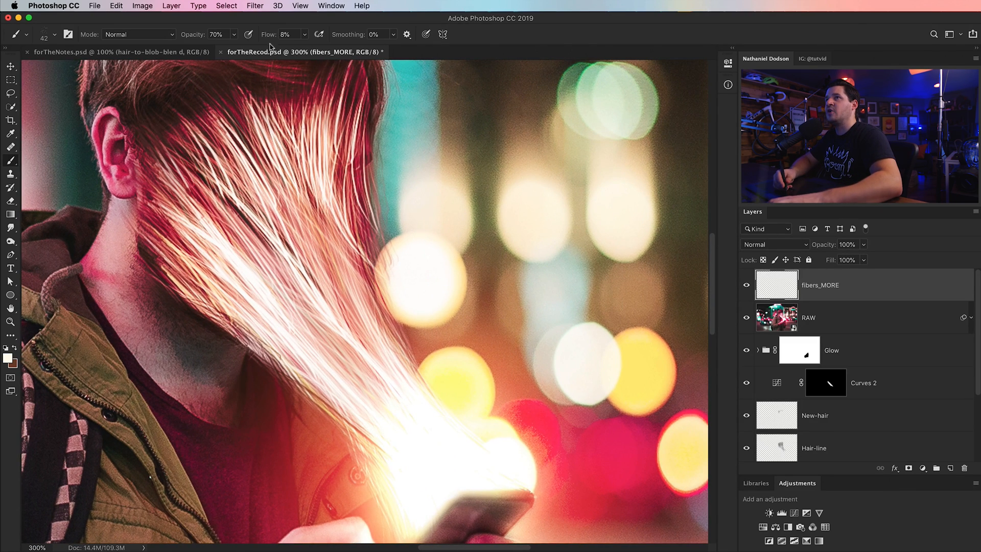
pyautogui.moveTo(268, 35); pyautogui.dragTo(319, 36)
pyautogui.moveTo(199, 38); pyautogui.dragTo(189, 43)
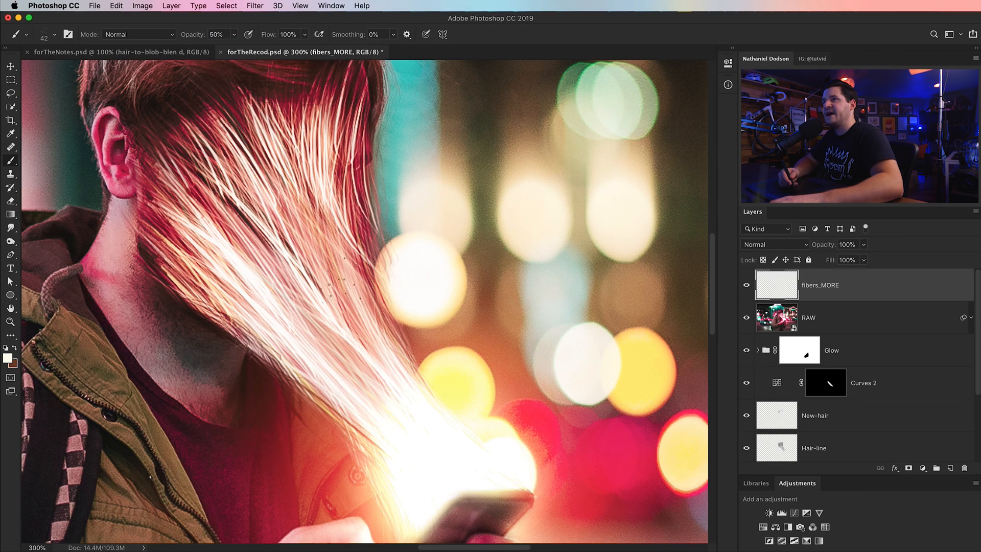
pyautogui.moveTo(232, 228)
pyautogui.mouseDown()
pyautogui.moveTo(317, 348)
pyautogui.moveTo(358, 368)
pyautogui.mouseUp()
pyautogui.moveTo(276, 305); pyautogui.dragTo(308, 239)
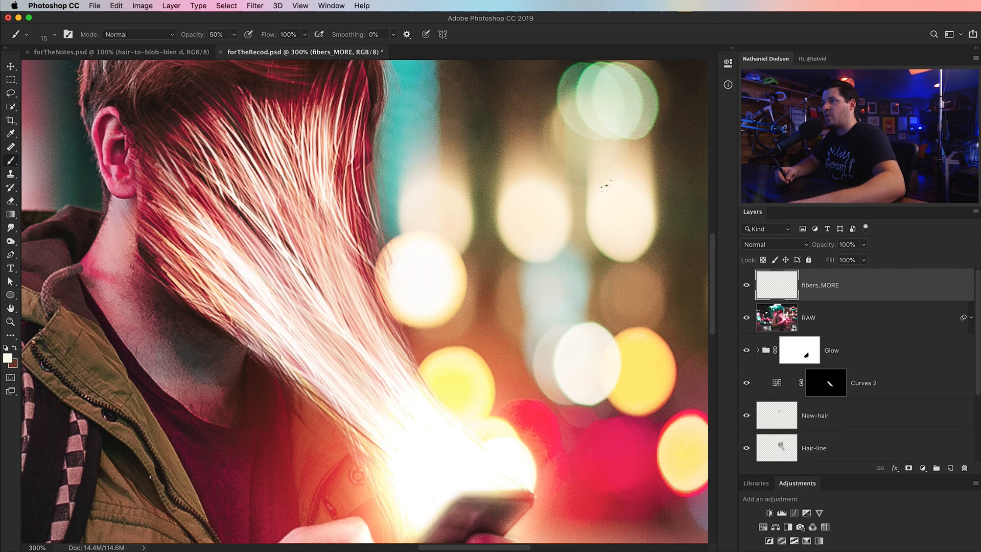
# - Set the brush to 100% opacity with white as the foreground color and paint more fine strands along the face fibers
pyautogui.keyDown('alt'); pyautogui.click(611, 358); pyautogui.keyUp('alt')
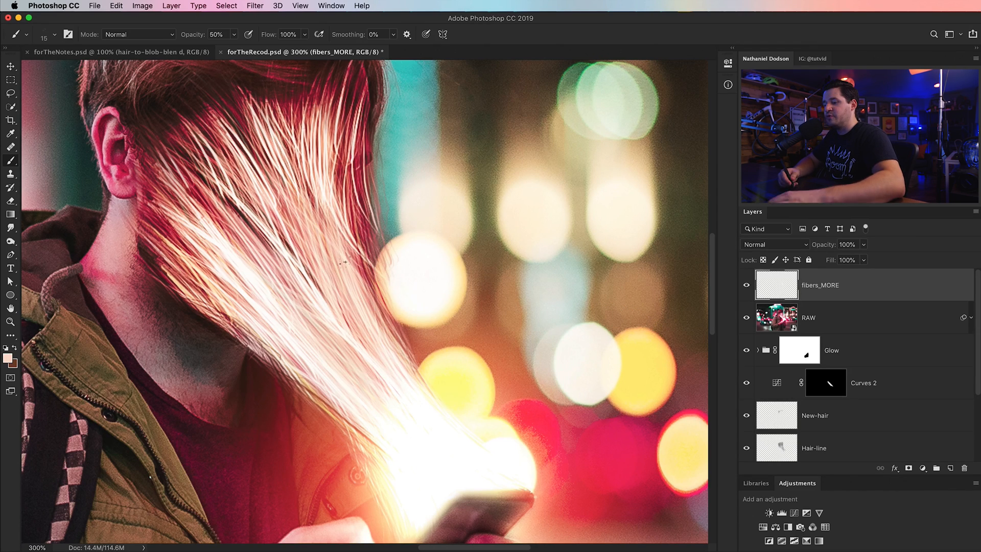
pyautogui.press('0')
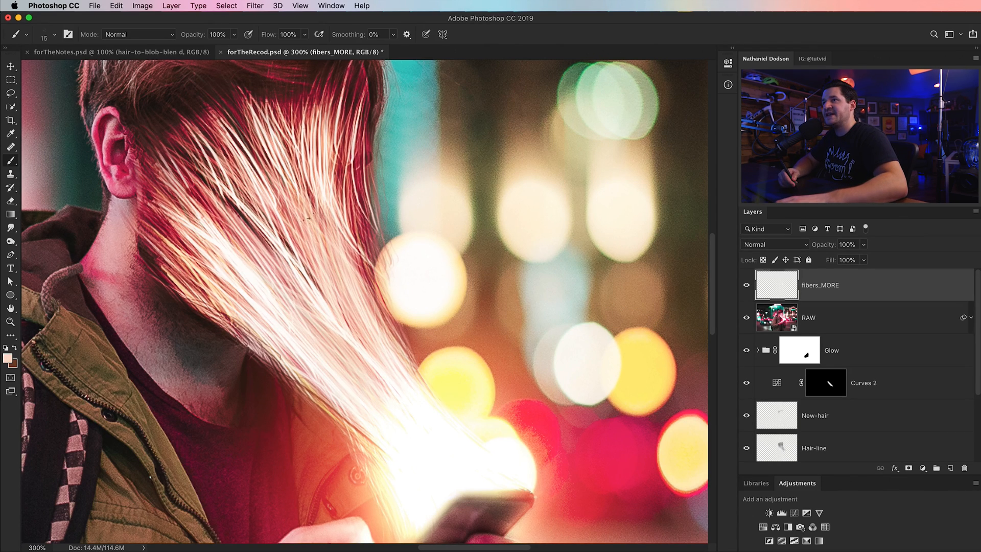
pyautogui.press('d')
pyautogui.press('x')
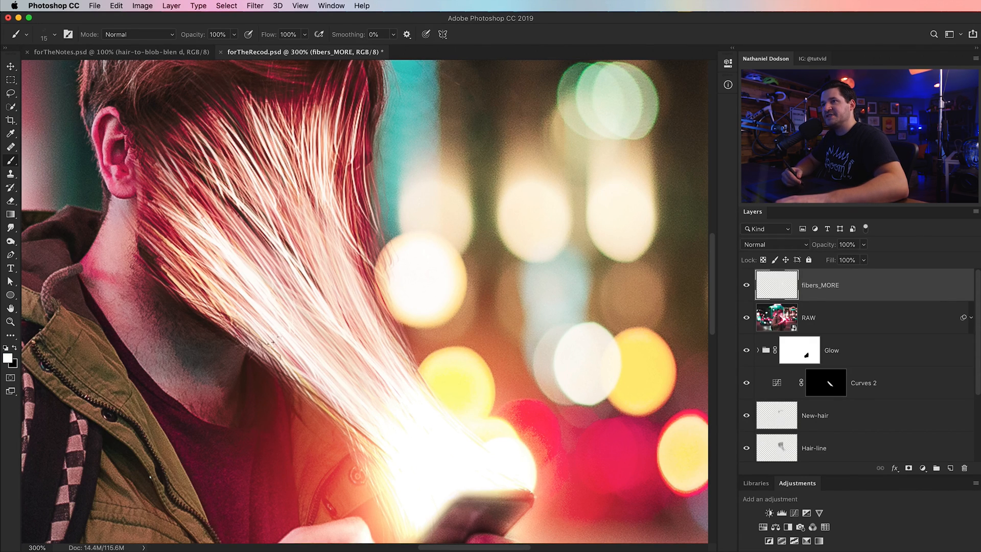
pyautogui.moveTo(130, 249)
pyautogui.mouseDown()
pyautogui.moveTo(206, 319)
pyautogui.moveTo(215, 308)
pyautogui.mouseUp()
pyautogui.moveTo(159, 232); pyautogui.dragTo(219, 312)
pyautogui.moveTo(162, 161); pyautogui.dragTo(226, 234)
pyautogui.moveTo(164, 138)
pyautogui.mouseDown()
pyautogui.moveTo(217, 211)
pyautogui.moveTo(220, 202)
pyautogui.mouseUp()
pyautogui.moveTo(164, 120); pyautogui.dragTo(235, 215)
pyautogui.moveTo(189, 139); pyautogui.dragTo(239, 217)
pyautogui.moveTo(199, 122)
pyautogui.mouseDown()
pyautogui.moveTo(239, 179)
pyautogui.moveTo(256, 171)
pyautogui.mouseUp()
pyautogui.moveTo(220, 100); pyautogui.dragTo(264, 175)
pyautogui.moveTo(243, 89); pyautogui.dragTo(269, 169)
pyautogui.moveTo(273, 106); pyautogui.dragTo(295, 171)
pyautogui.moveTo(300, 106); pyautogui.dragTo(307, 137)
pyautogui.moveTo(320, 86); pyautogui.dragTo(333, 175)
pyautogui.moveTo(360, 91); pyautogui.dragTo(367, 209)
pyautogui.moveTo(333, 95); pyautogui.dragTo(354, 196)
pyautogui.moveTo(336, 111); pyautogui.dragTo(349, 220)
pyautogui.moveTo(336, 165); pyautogui.dragTo(376, 261)
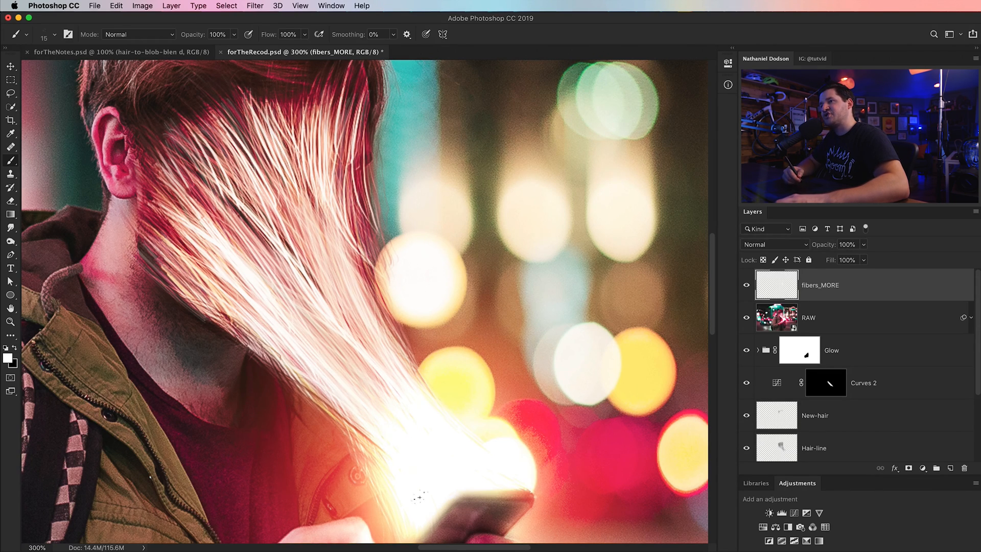
# - Add a Levels adjustment above fibers_MORE that darkens the shadows and brightens the highlights, and invert its mask to black
pyautogui.scroll(-5, 419, 497)
pyautogui.hscroll(4, 419, 497)
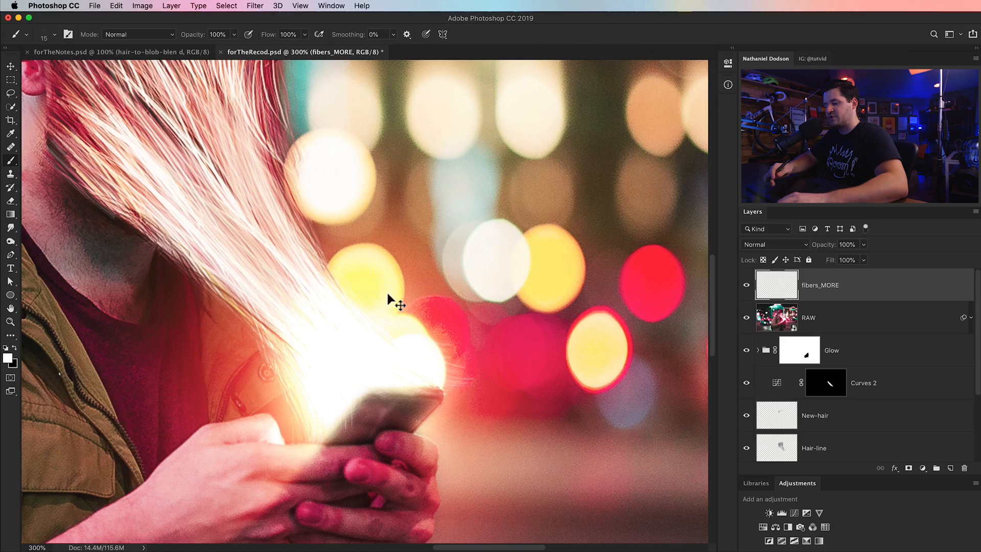
pyautogui.press('super+1')
pyautogui.press('z')
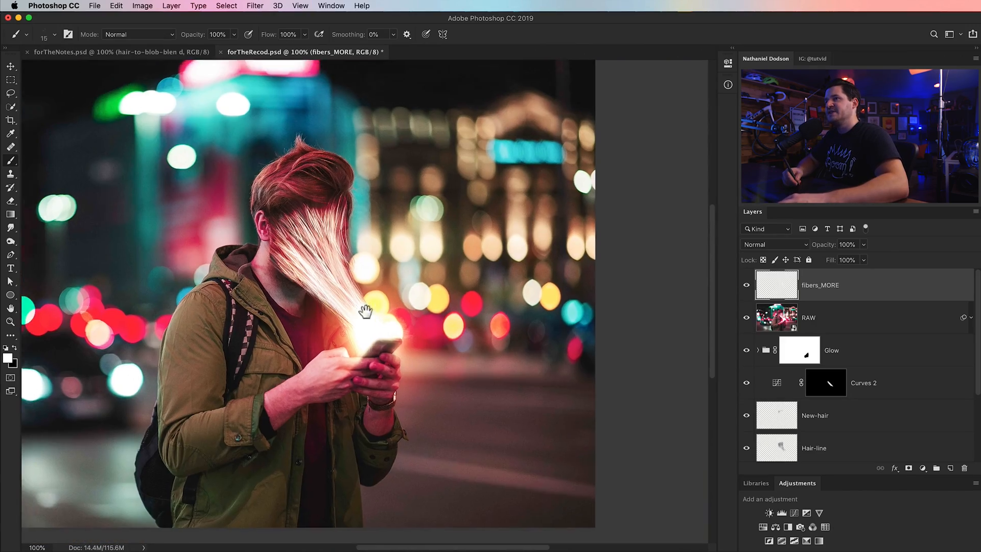
pyautogui.click(301, 214)
pyautogui.click(347, 276)
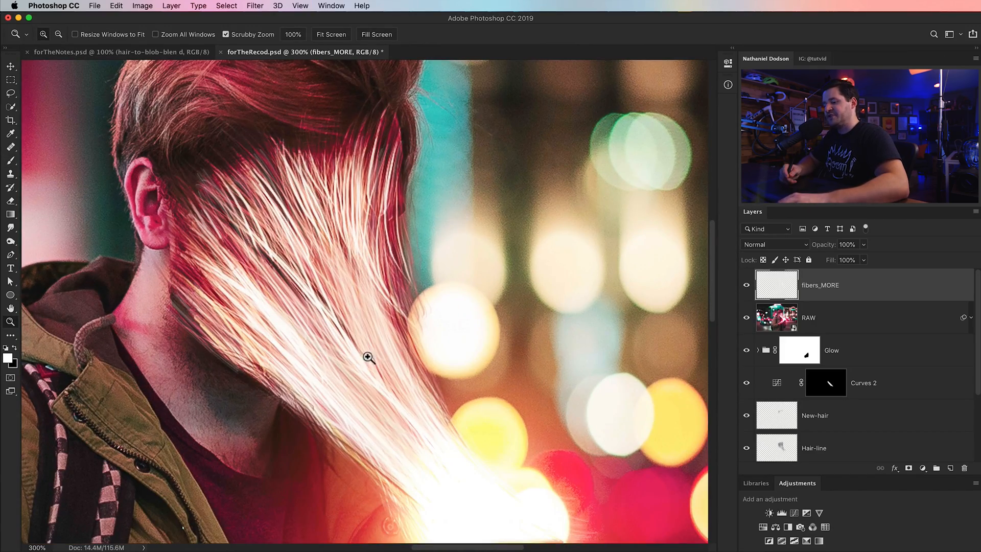
pyautogui.press('super+1')
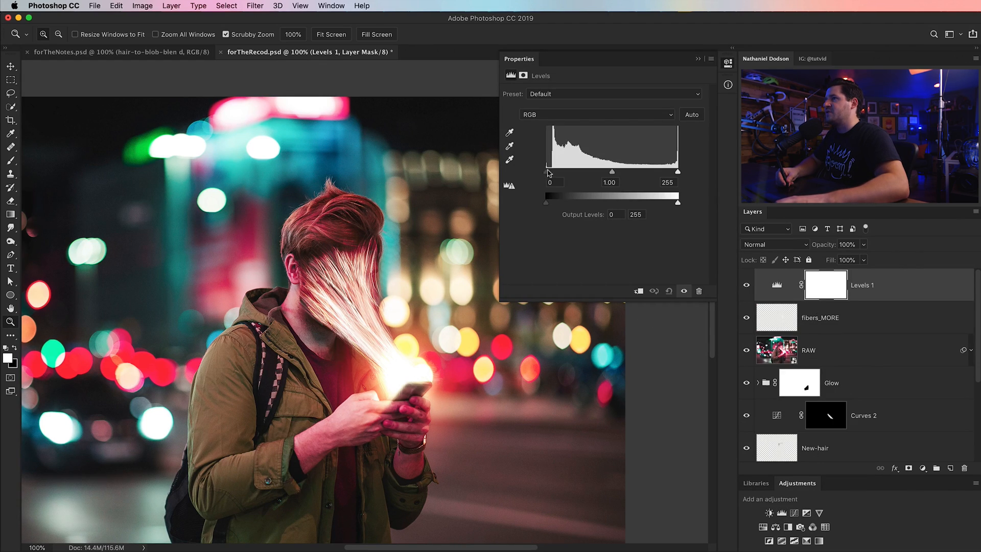
pyautogui.moveTo(552, 172); pyautogui.dragTo(557, 171)
pyautogui.moveTo(674, 175); pyautogui.dragTo(655, 174)
pyautogui.click(728, 64)
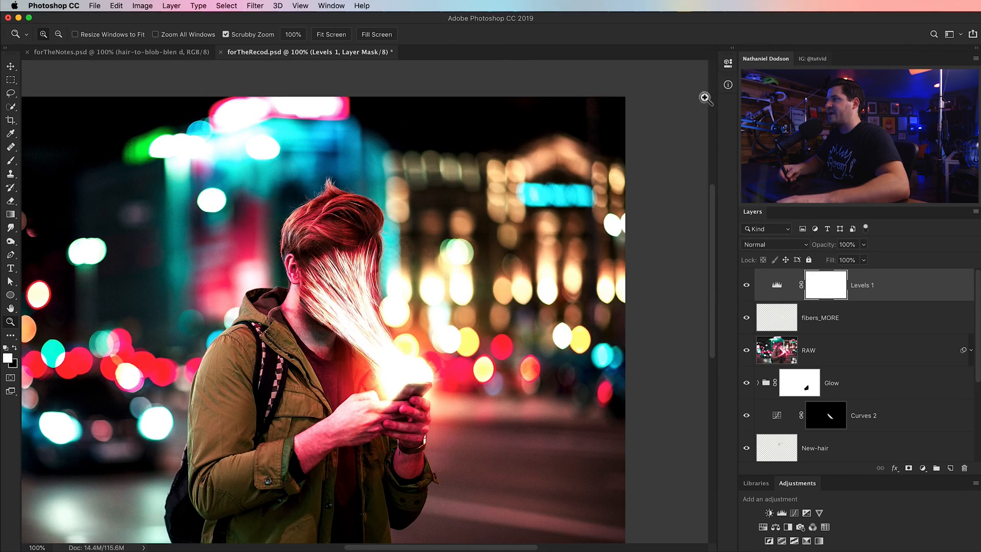
pyautogui.hotkey('ctrl', 'i')
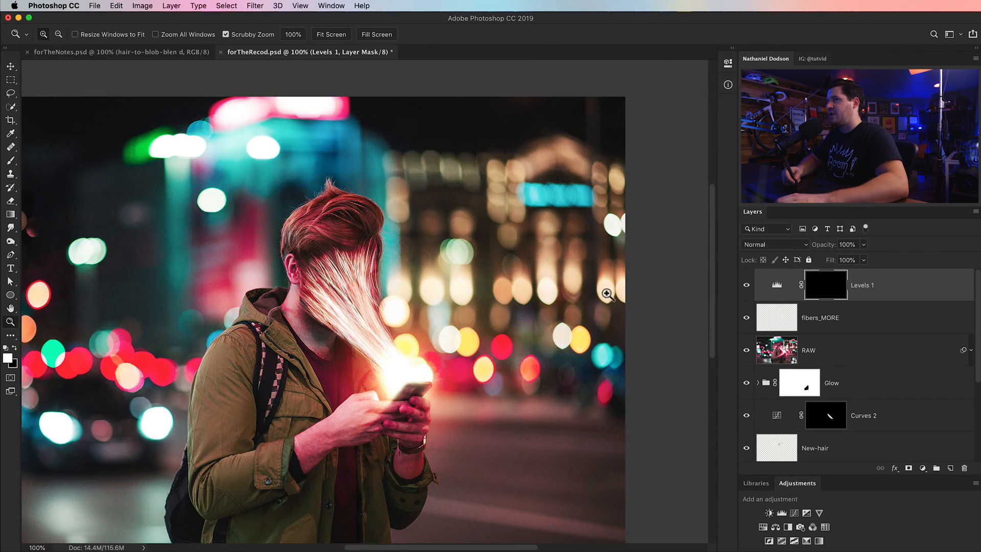
# - Paint white on the Levels mask over the face fibers with a soft 47 px brush at 21% opacity
pyautogui.click(371, 317)
pyautogui.click(371, 316)
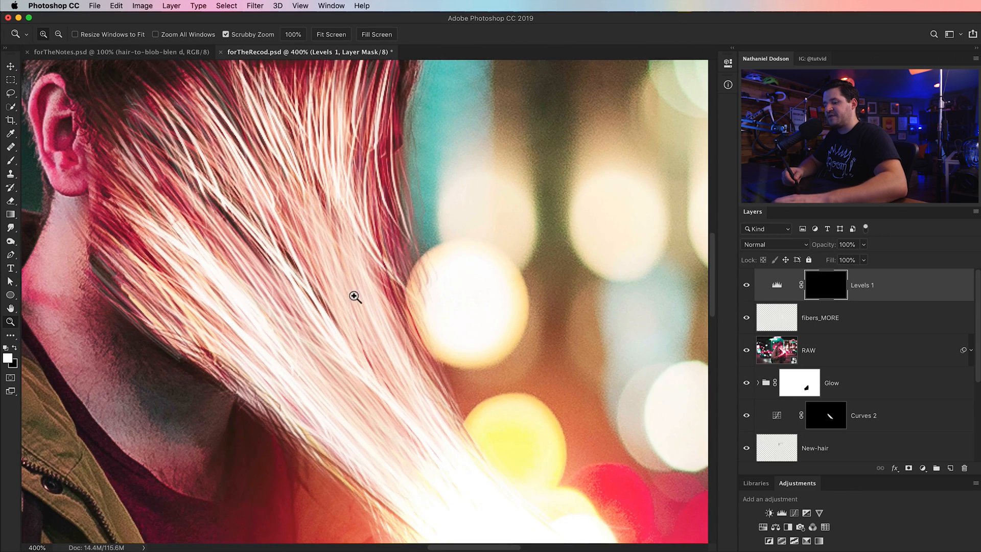
pyautogui.press('b')
pyautogui.rightClick(317, 249)
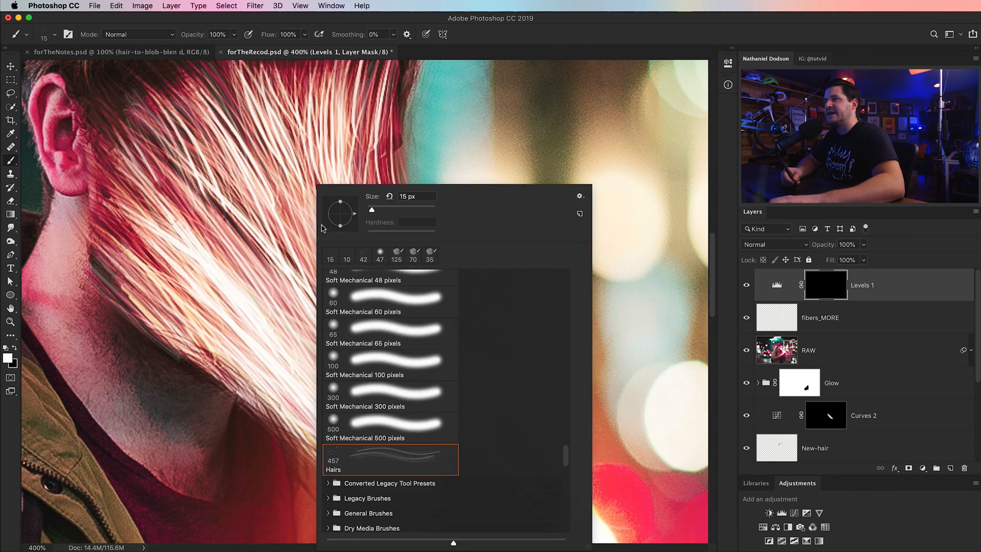
pyautogui.click(380, 255)
pyautogui.moveTo(199, 42); pyautogui.dragTo(145, 40)
pyautogui.moveTo(319, 273)
pyautogui.mouseDown()
pyautogui.moveTo(355, 305)
pyautogui.moveTo(334, 246)
pyautogui.moveTo(332, 285)
pyautogui.moveTo(357, 306)
pyautogui.moveTo(330, 253)
pyautogui.moveTo(321, 200)
pyautogui.moveTo(338, 298)
pyautogui.moveTo(369, 346)
pyautogui.moveTo(321, 198)
pyautogui.moveTo(303, 240)
pyautogui.moveTo(344, 237)
pyautogui.moveTo(371, 367)
pyautogui.moveTo(369, 427)
pyautogui.mouseUp()
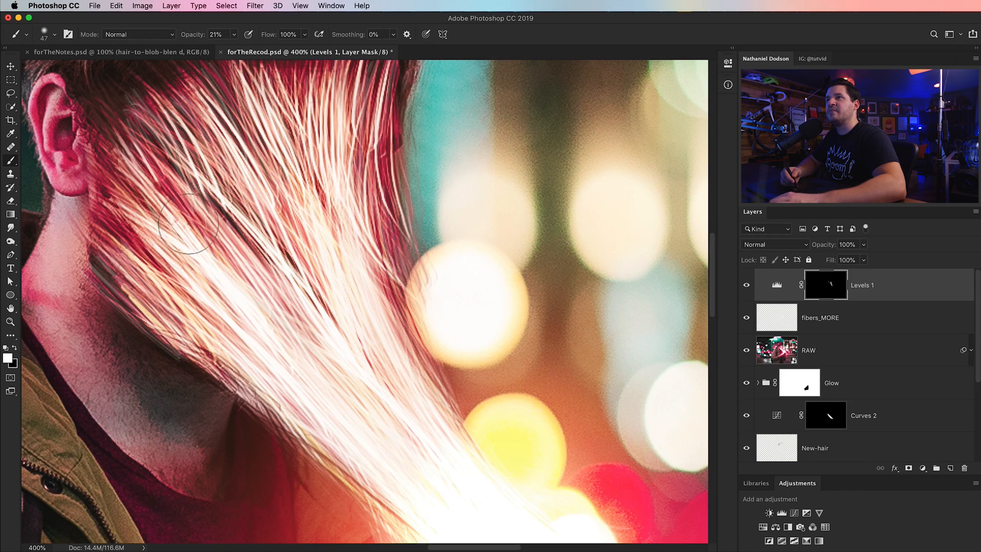
pyautogui.moveTo(314, 148)
pyautogui.mouseDown()
pyautogui.moveTo(375, 141)
pyautogui.moveTo(396, 165)
pyautogui.moveTo(379, 213)
pyautogui.moveTo(369, 298)
pyautogui.mouseUp()
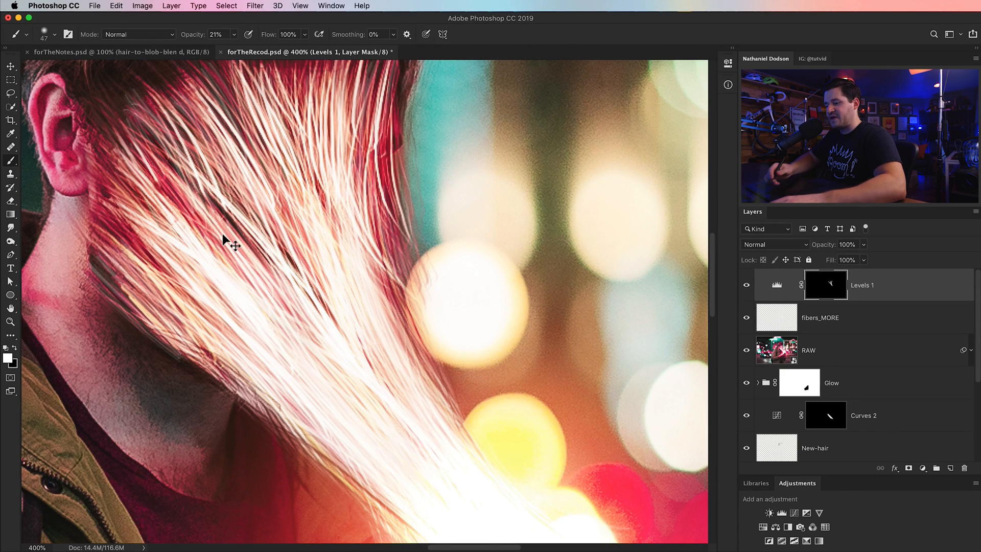
pyautogui.press('super+1')
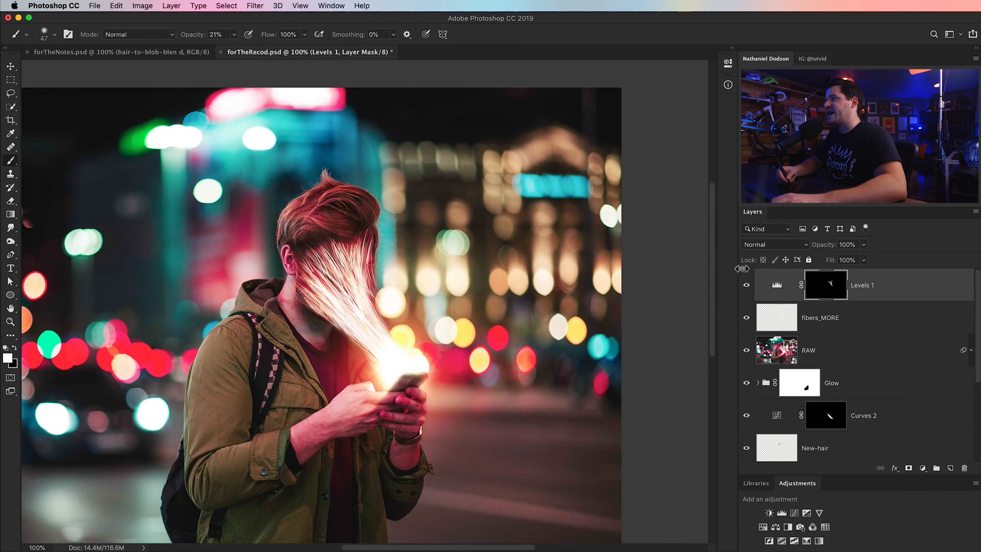
pyautogui.click(748, 291)
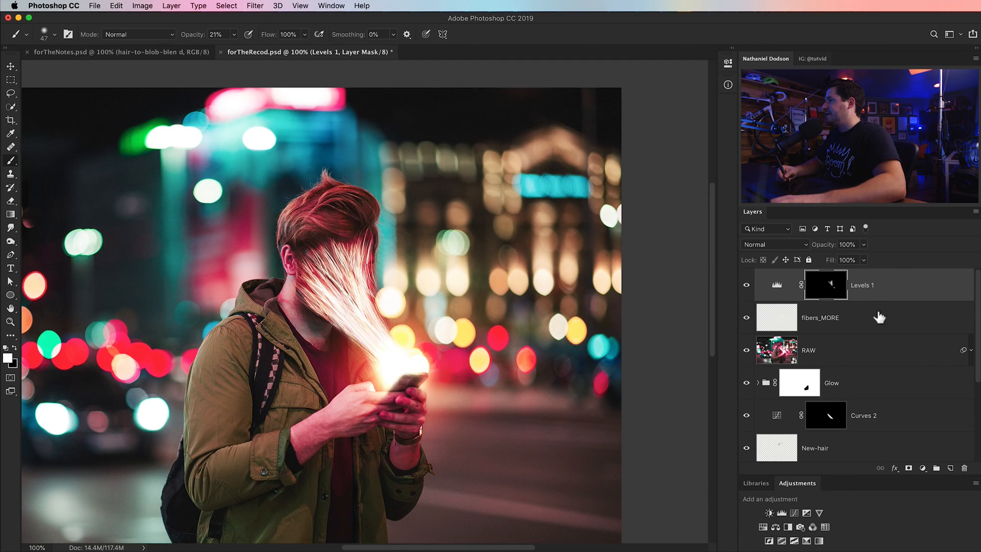
# - Add a Curves adjustment above Levels 1, raising the black point output to 36 and lowering the white point output to 220
pyautogui.click(807, 512)
pyautogui.moveTo(548, 249); pyautogui.dragTo(548, 233)
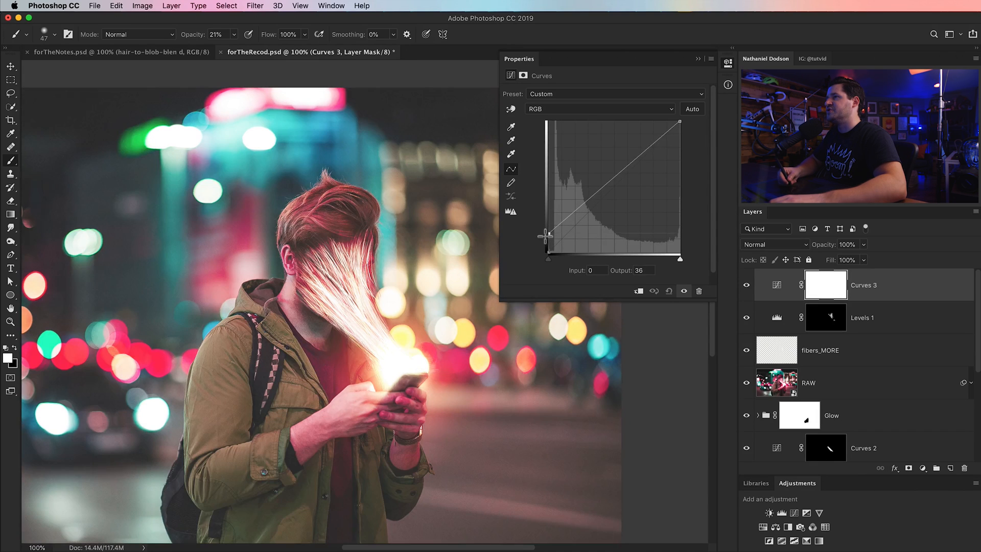
pyautogui.moveTo(683, 126); pyautogui.dragTo(685, 143)
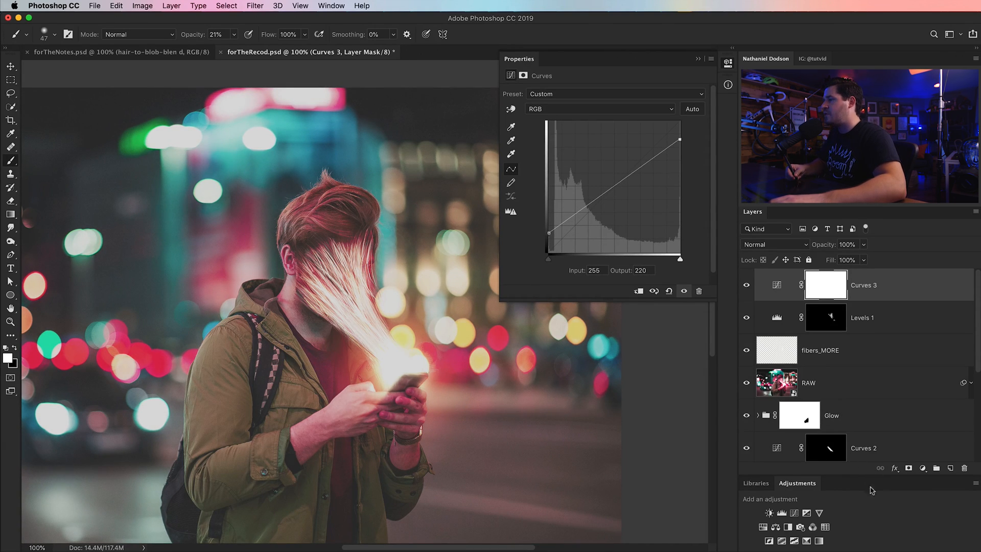
# - Add a Color Lookup adjustment above Curves 3 in Soft Light mode using the Crisp_Winter.look 3D LUT
pyautogui.click(825, 527)
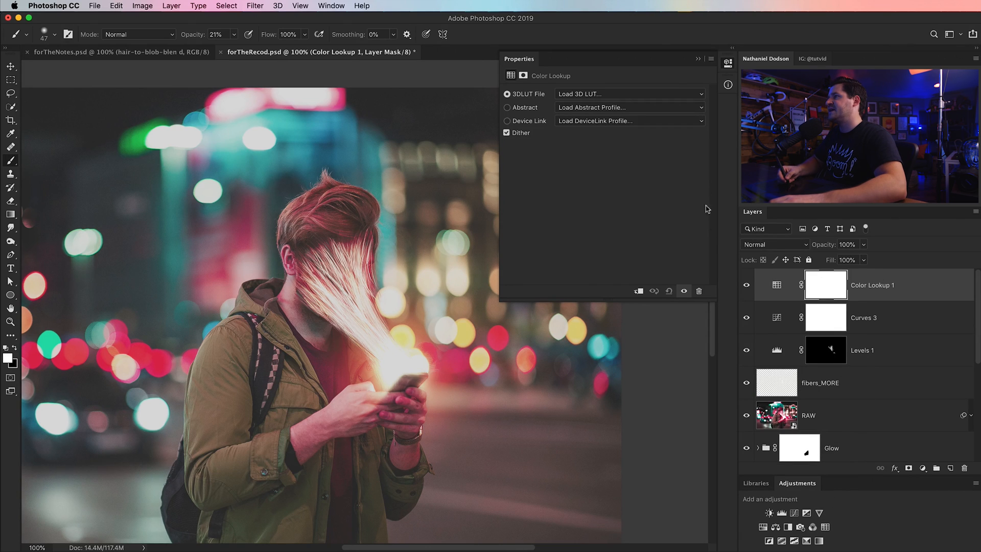
pyautogui.click(779, 247)
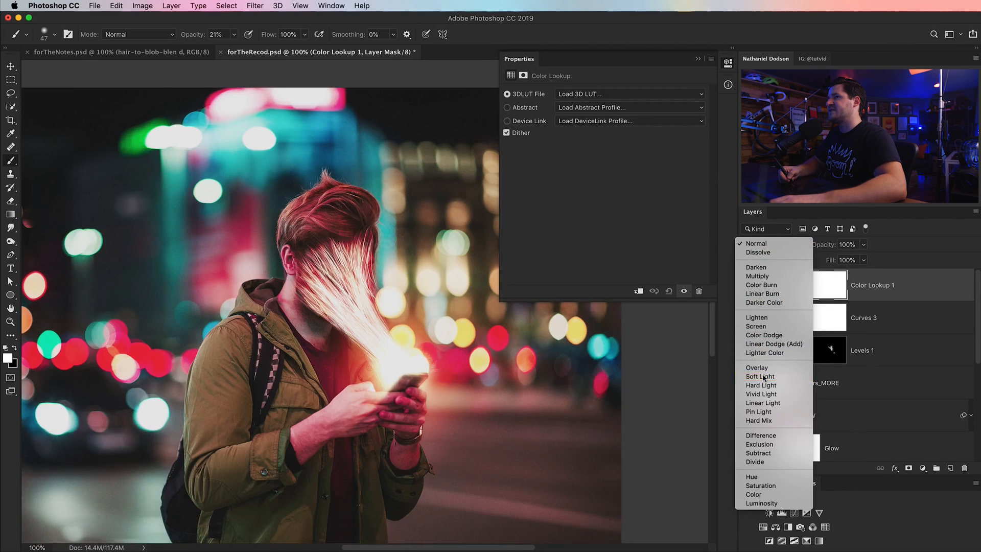
pyautogui.click(766, 378)
pyautogui.click(633, 94)
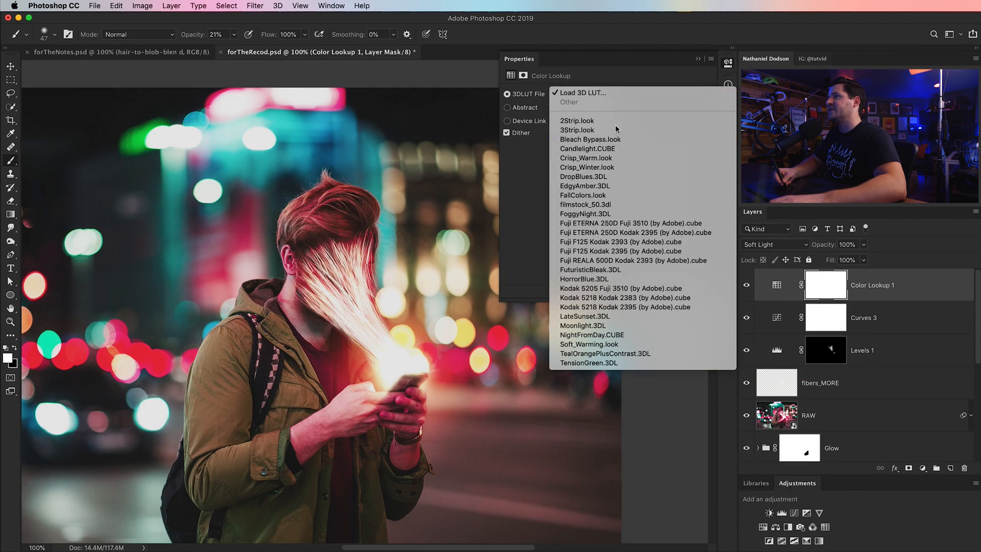
pyautogui.click(603, 166)
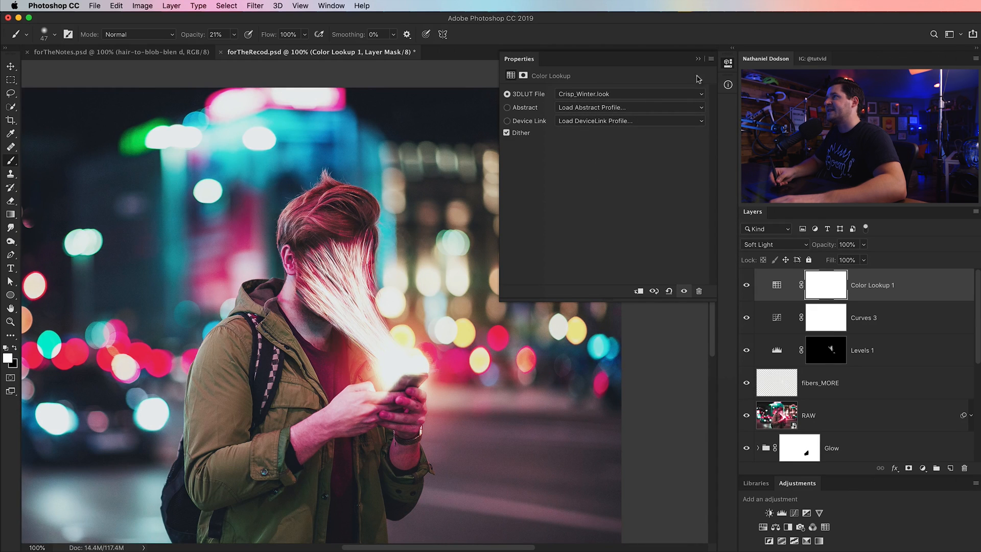
pyautogui.click(727, 63)
# - Lower the opacity of Color Lookup 1 to 73% and of Curves 3 to 77%
pyautogui.press('super+0')
pyautogui.moveTo(834, 253)
pyautogui.mouseDown()
pyautogui.moveTo(809, 271)
pyautogui.moveTo(823, 251)
pyautogui.mouseUp()
pyautogui.click(781, 319)
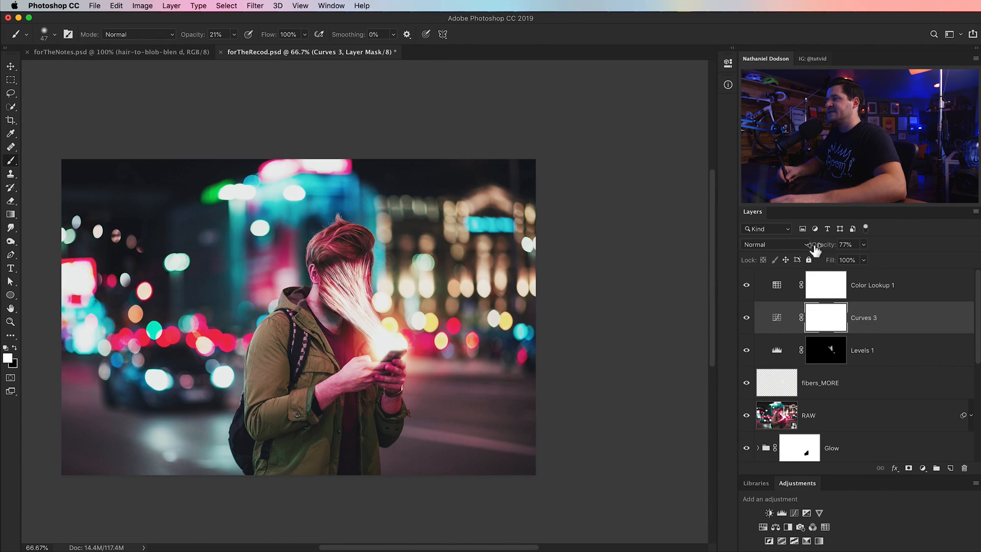
pyautogui.click(746, 320)
pyautogui.click(746, 319)
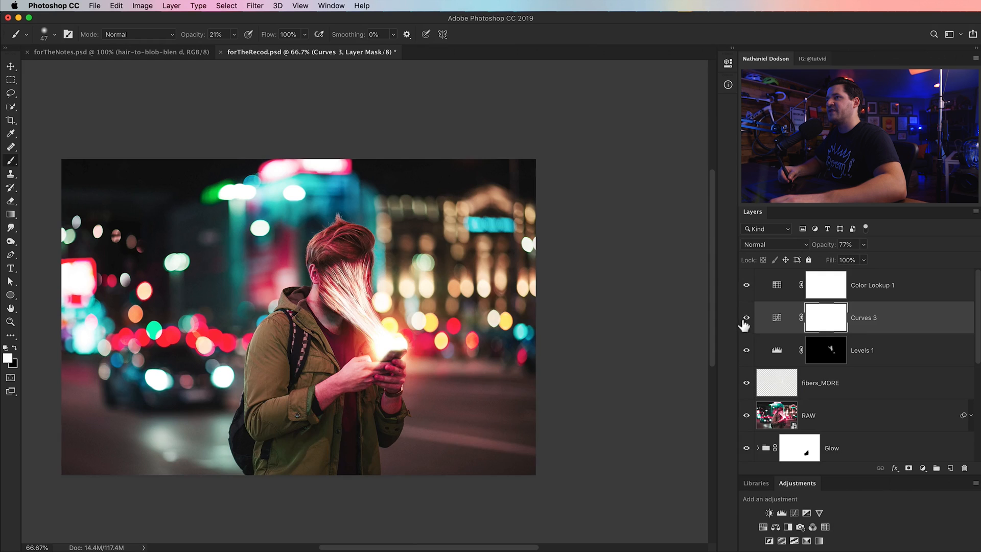
pyautogui.press('z')
pyautogui.click(404, 289)
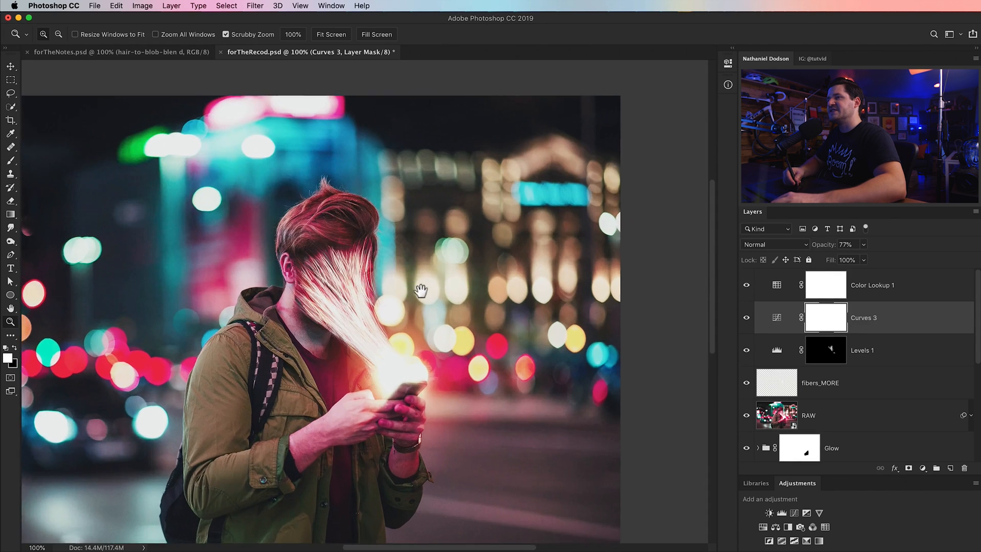
# - Add a Selective Color adjustment above Color Lookup 1 and set Yellow and Black to -6% for the Blacks
pyautogui.click(884, 296)
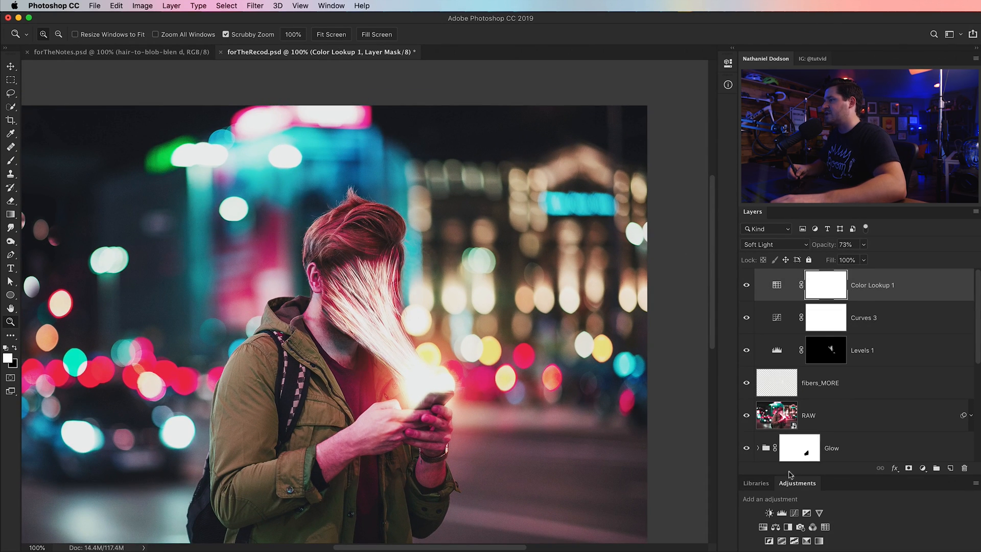
pyautogui.click(806, 541)
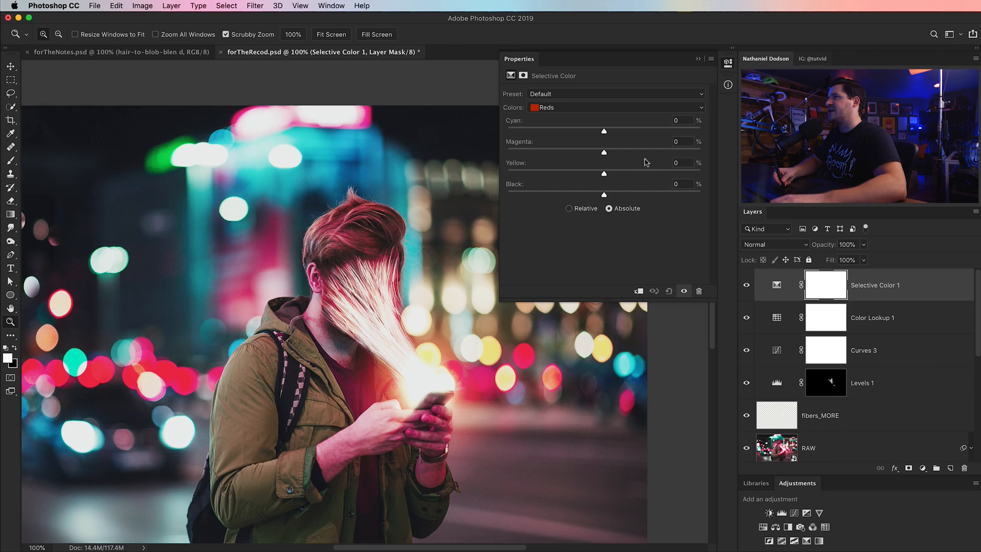
pyautogui.click(617, 111)
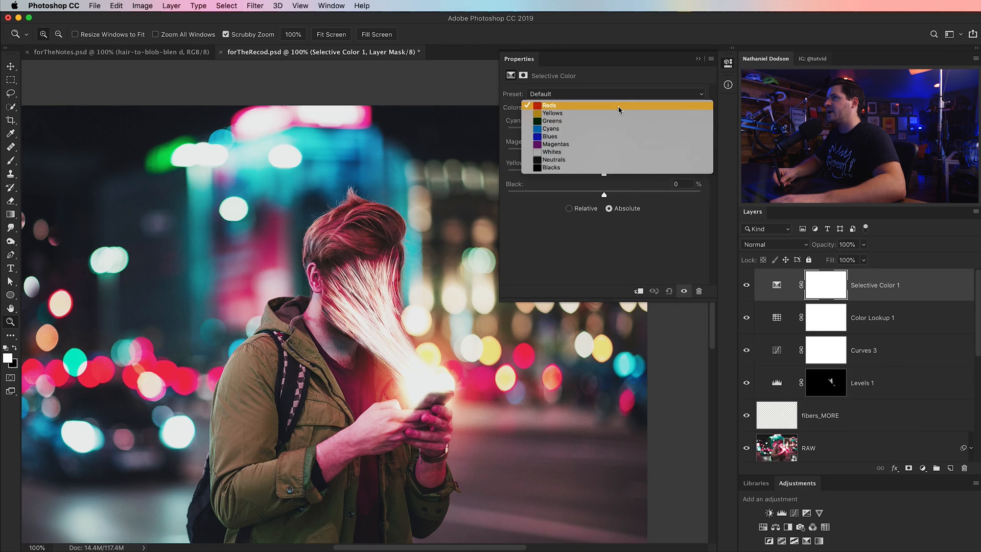
pyautogui.click(559, 168)
pyautogui.moveTo(604, 196); pyautogui.dragTo(600, 197)
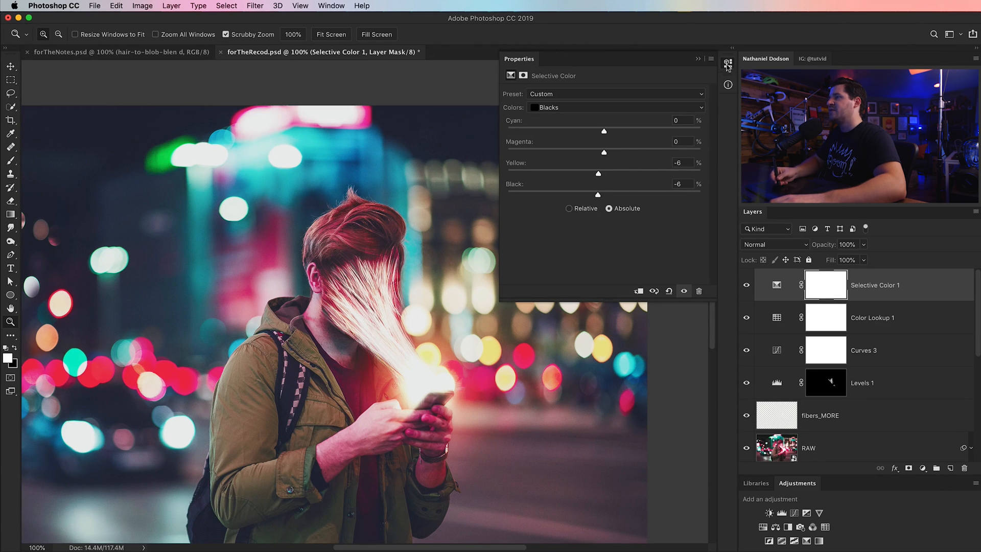
pyautogui.click(728, 65)
# - Reduce the Selective Color layer's opacity to 73% and compare the image with and without it
pyautogui.press('super+minus')
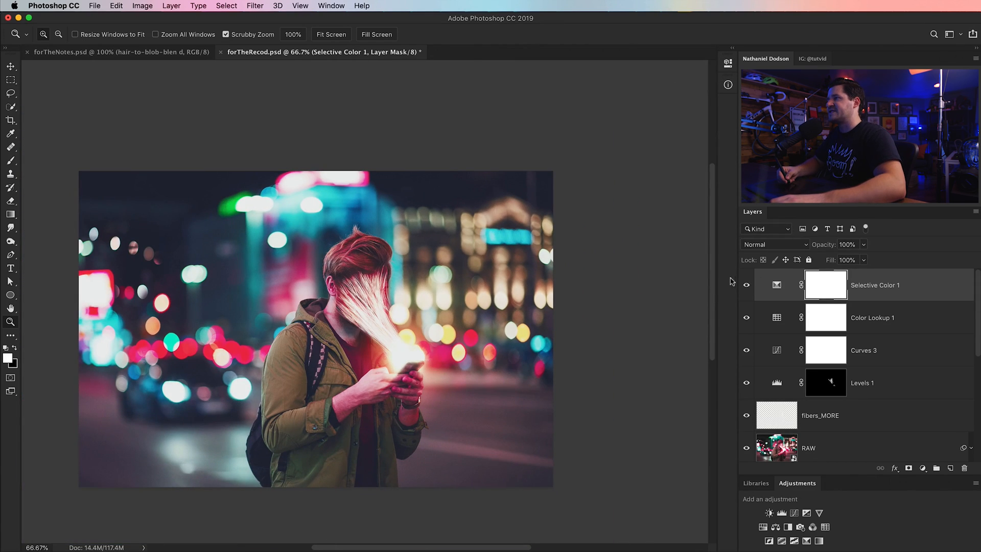
pyautogui.click(747, 284)
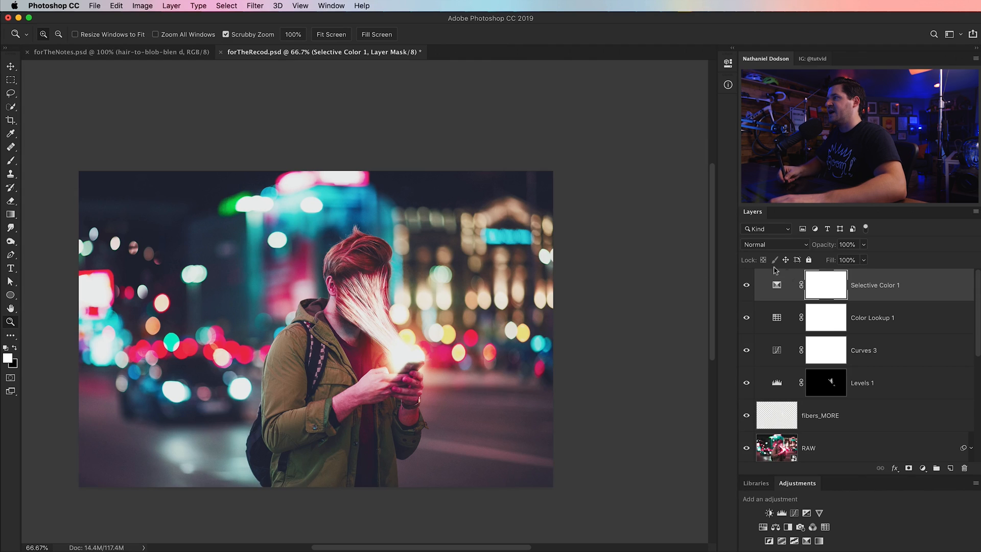
pyautogui.moveTo(830, 250); pyautogui.dragTo(817, 250)
pyautogui.click(746, 285)
pyautogui.click(746, 284)
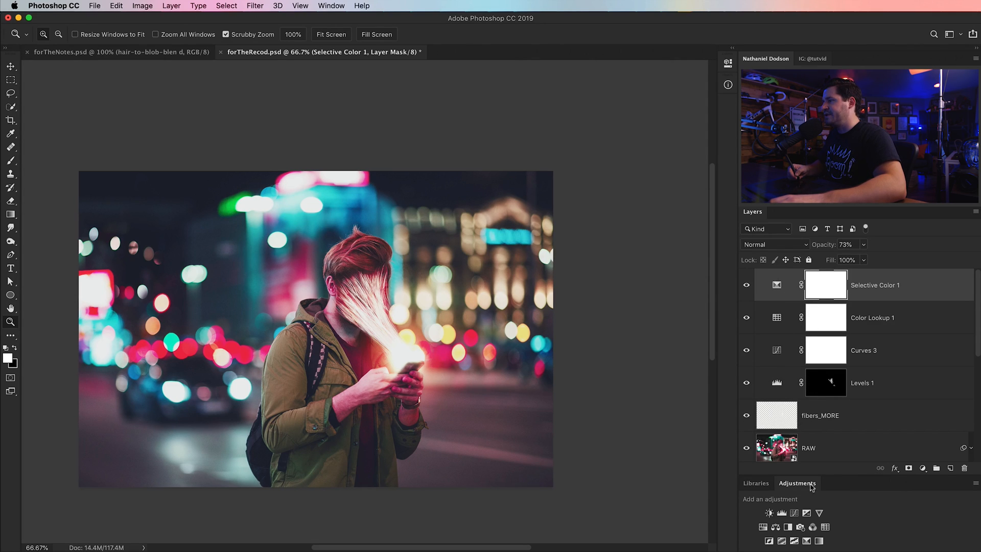
# - Add a Color Lookup adjustment above Selective Color 1 using the DropBlues.3DL 3D LUT
pyautogui.click(824, 527)
pyautogui.click(613, 97)
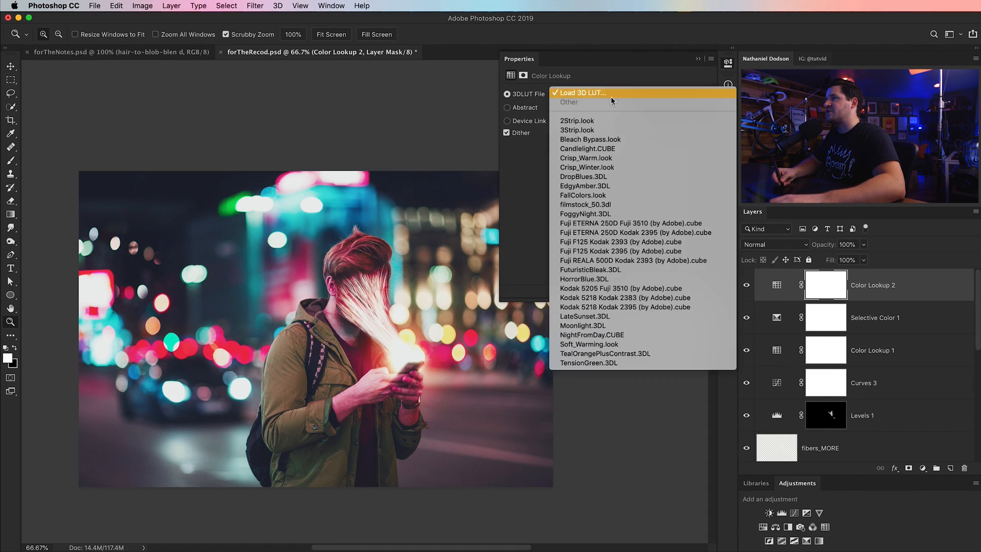
pyautogui.click(609, 178)
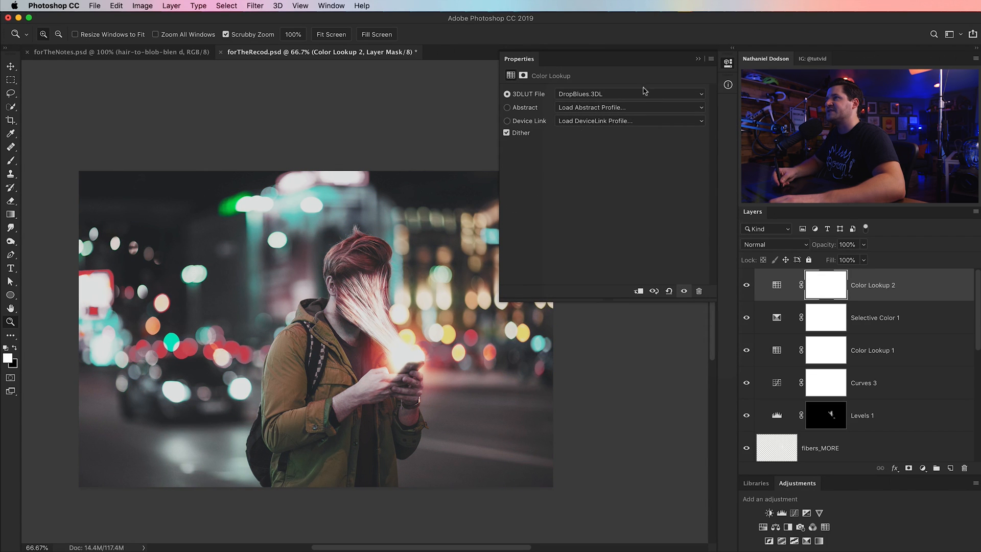
pyautogui.click(648, 94)
pyautogui.click(640, 96)
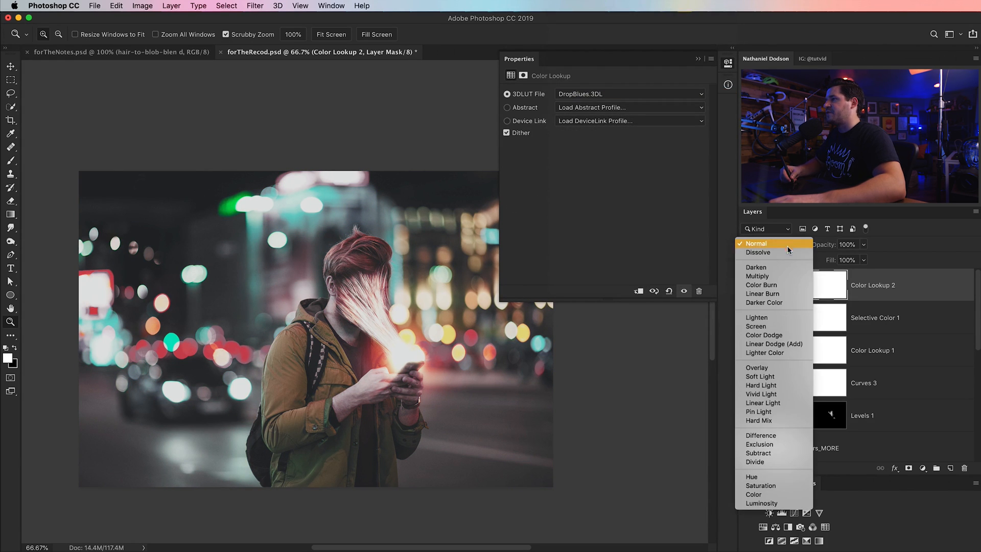
# - Set the Color Lookup 2 layer to Overlay at 35% opacity and compare the image with and without it
pyautogui.click(789, 245)
pyautogui.click(752, 368)
pyautogui.moveTo(830, 246); pyautogui.dragTo(806, 249)
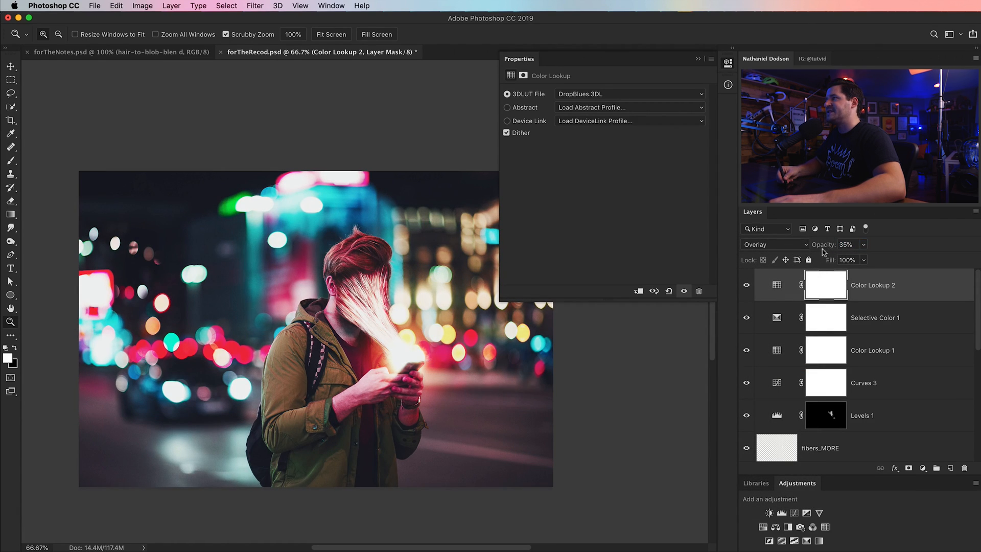
pyautogui.click(746, 287)
pyautogui.click(746, 288)
pyautogui.click(747, 289)
pyautogui.click(748, 290)
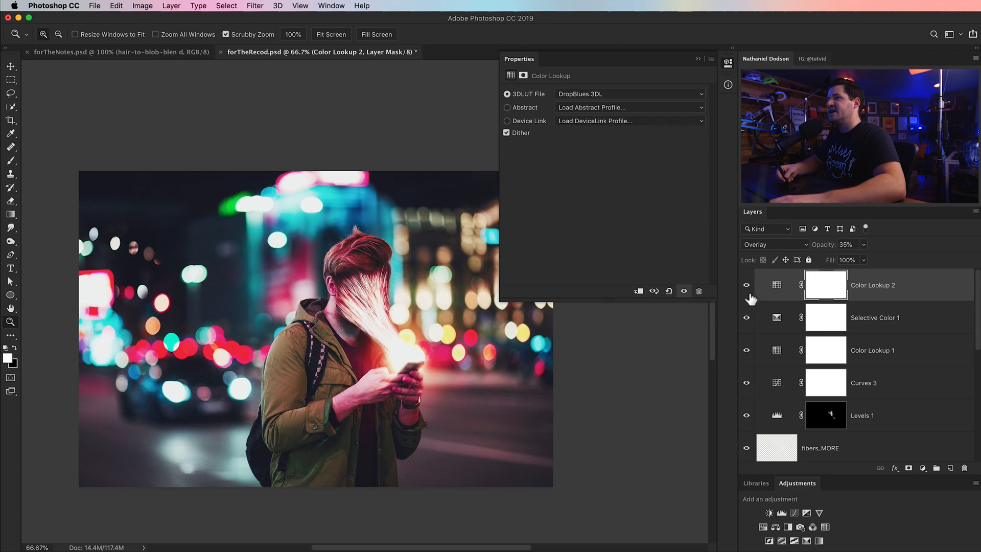
# - Reduce the Color Lookup 2 layer's opacity to 16% and inspect the graded composite at 100% size
pyautogui.click(728, 64)
pyautogui.moveTo(832, 246); pyautogui.dragTo(816, 250)
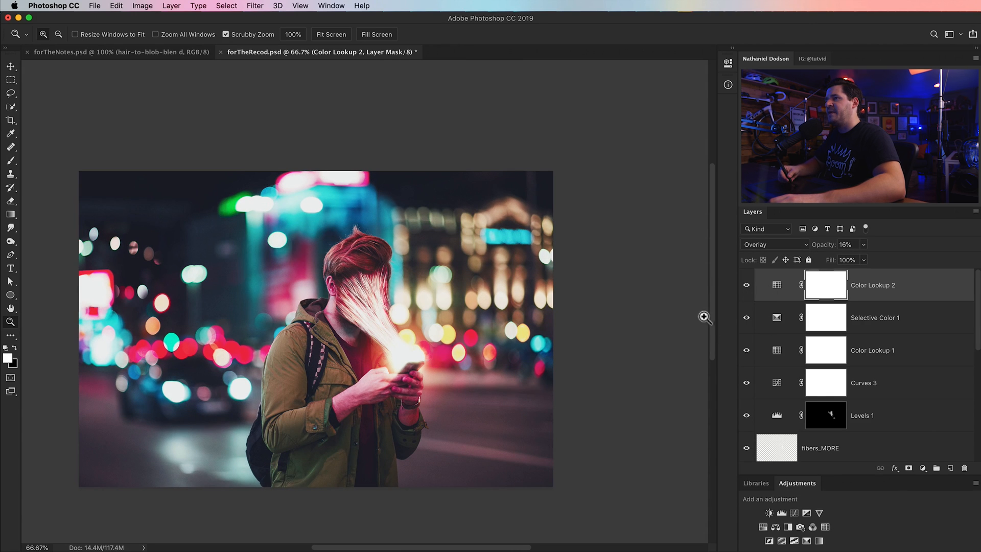
pyautogui.press('super+1')
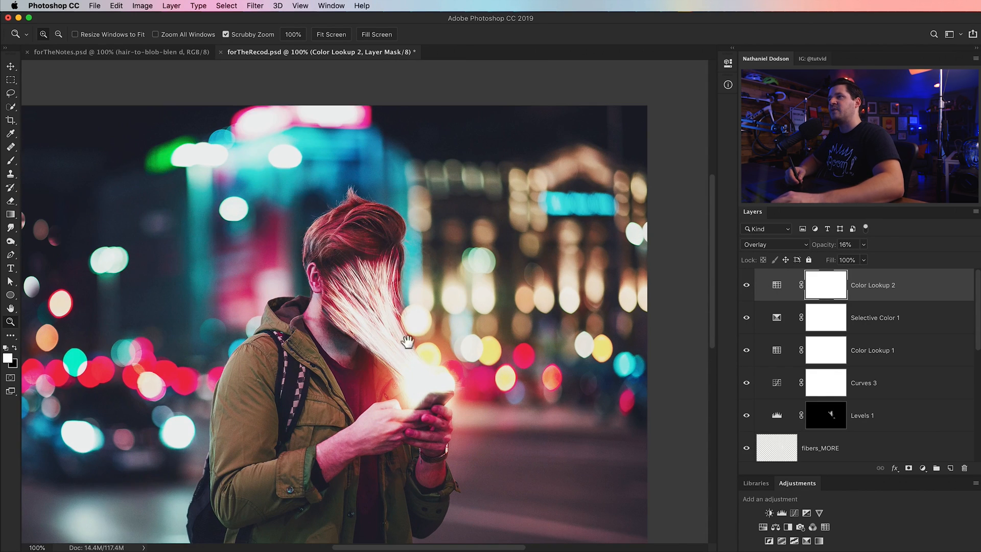
pyautogui.moveTo(408, 341); pyautogui.dragTo(424, 286)
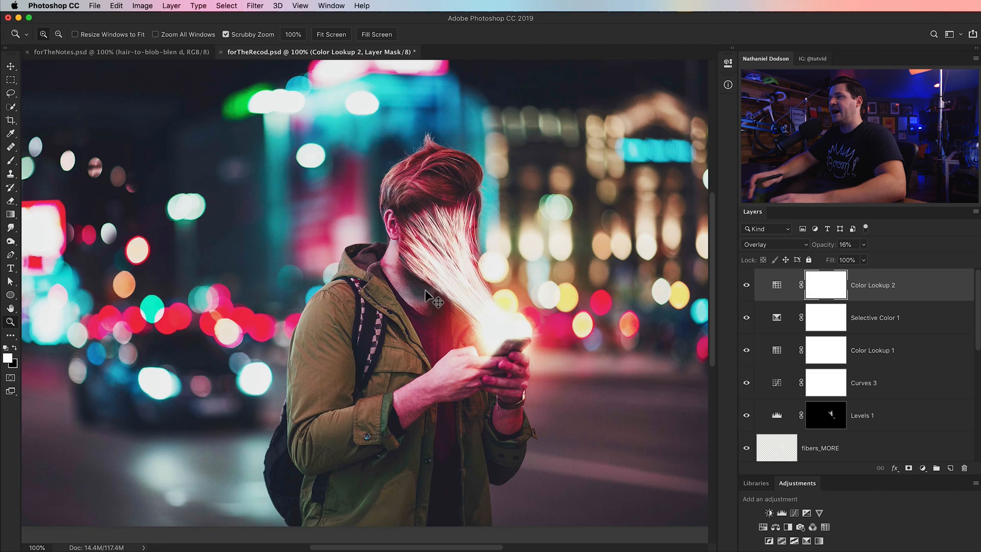
pyautogui.press('super+minus')
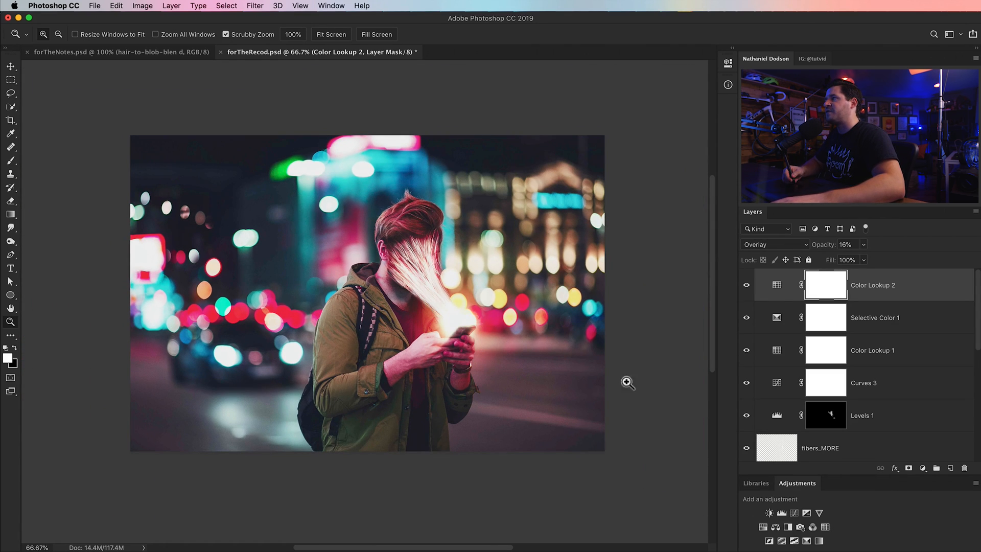
pyautogui.press('v')
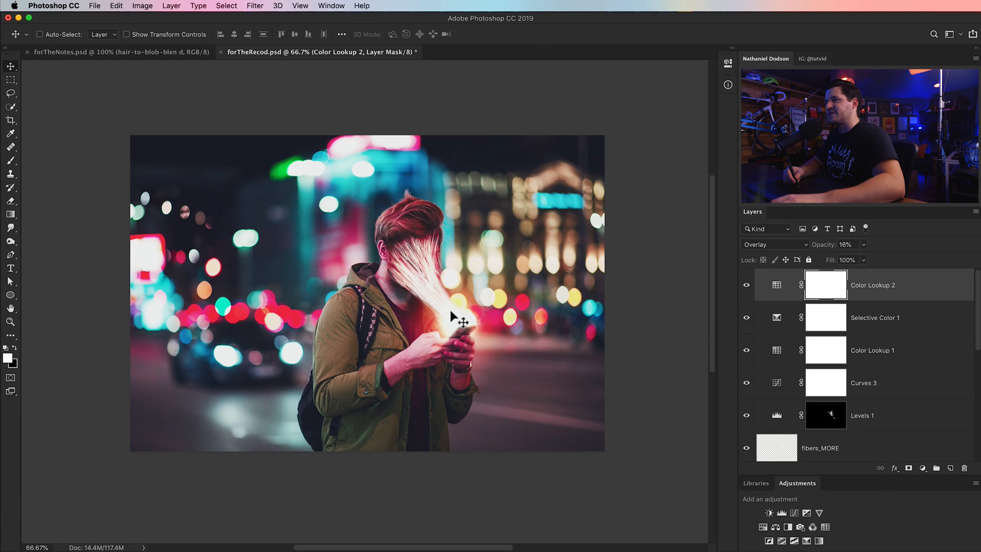